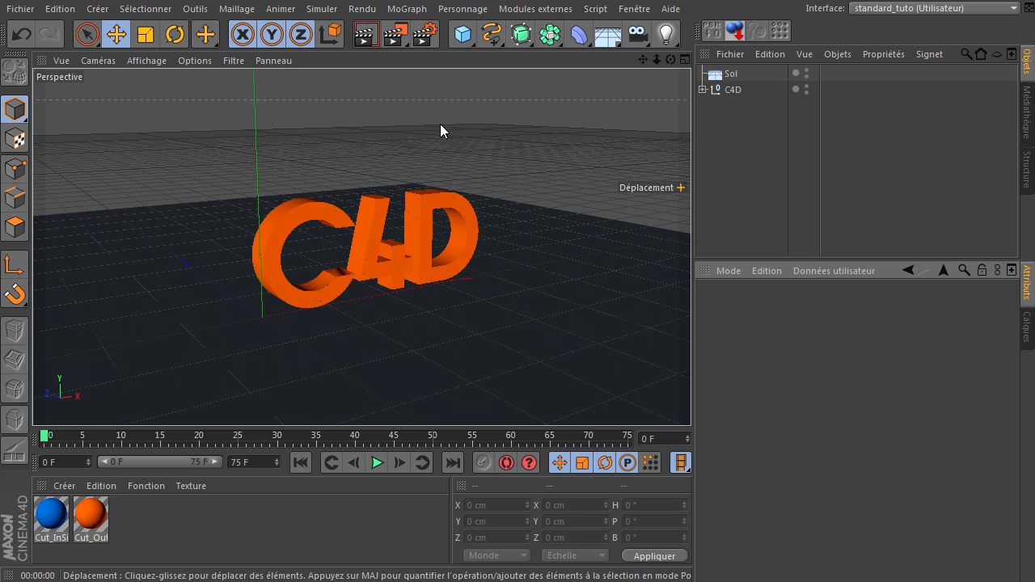
Add a MoGraph Simple effector to view its Déformateur settings, and delete the effector again
left_click(407, 9)
mouse_move(443, 34)
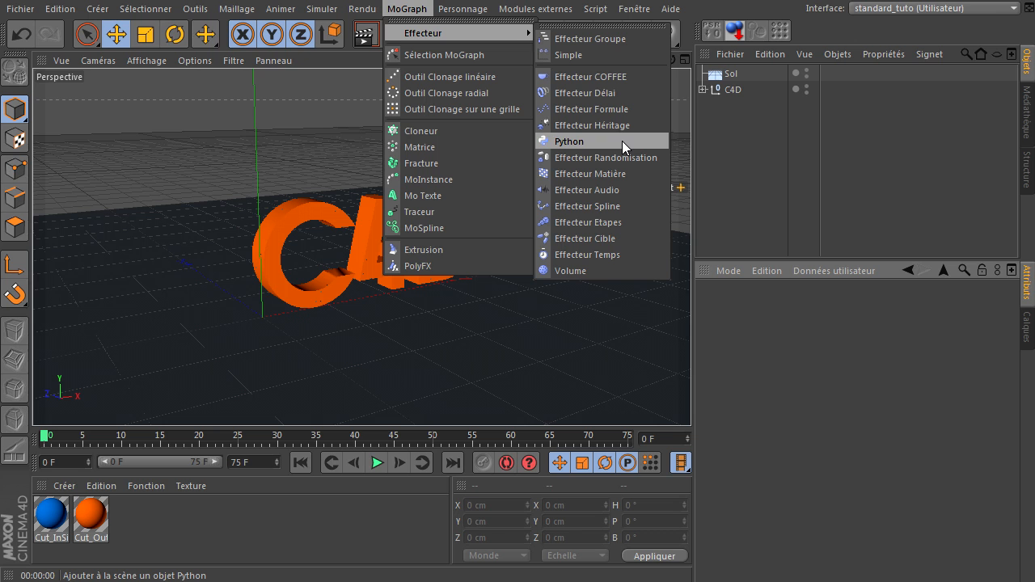
left_click(609, 56)
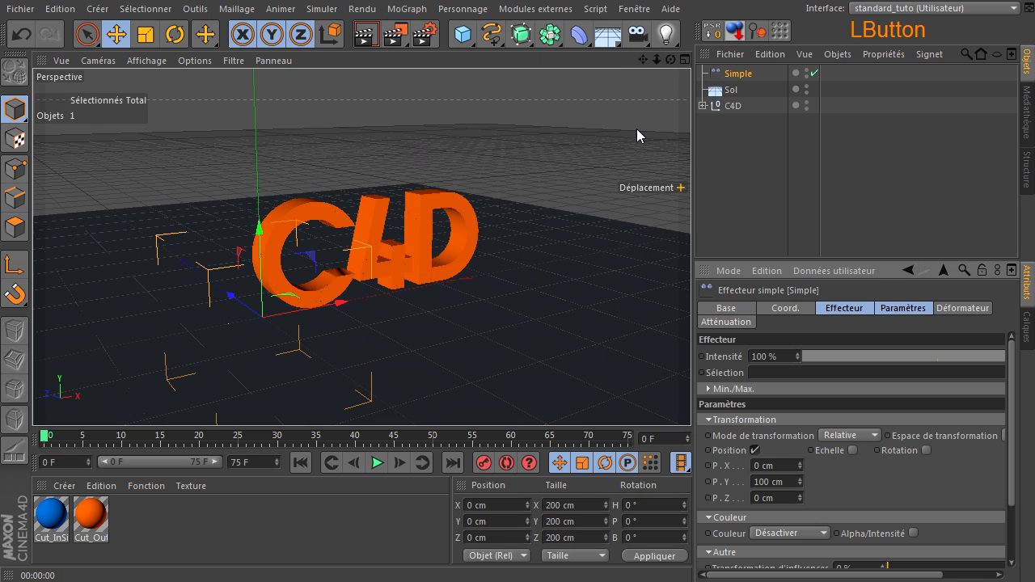
left_click(733, 80)
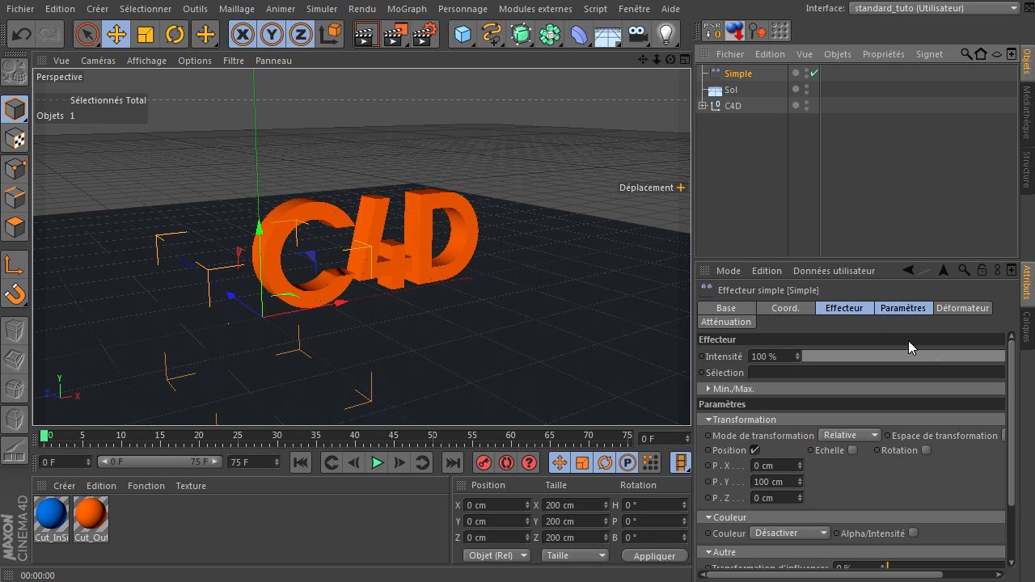
left_click(977, 311)
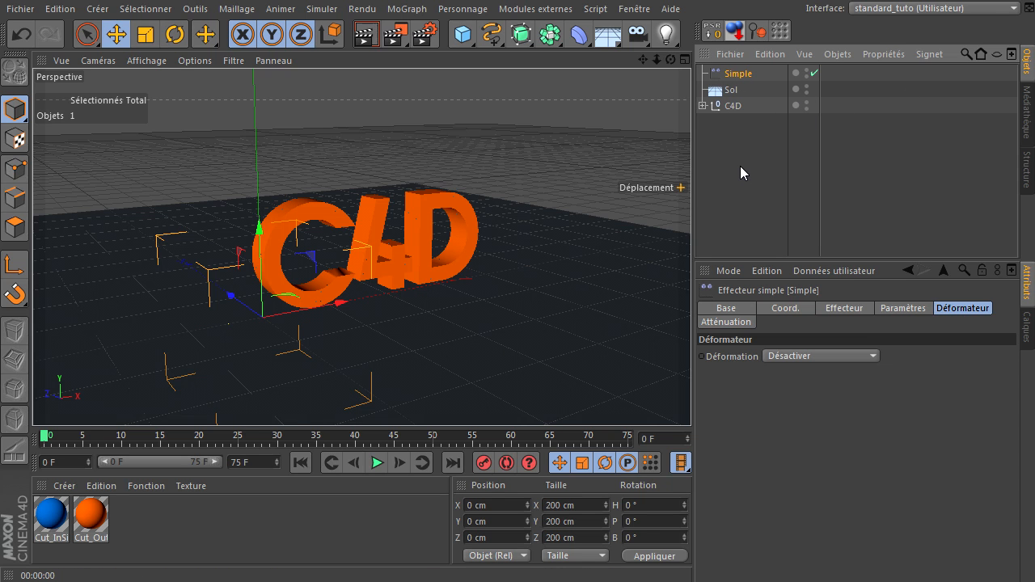
key("Delete")
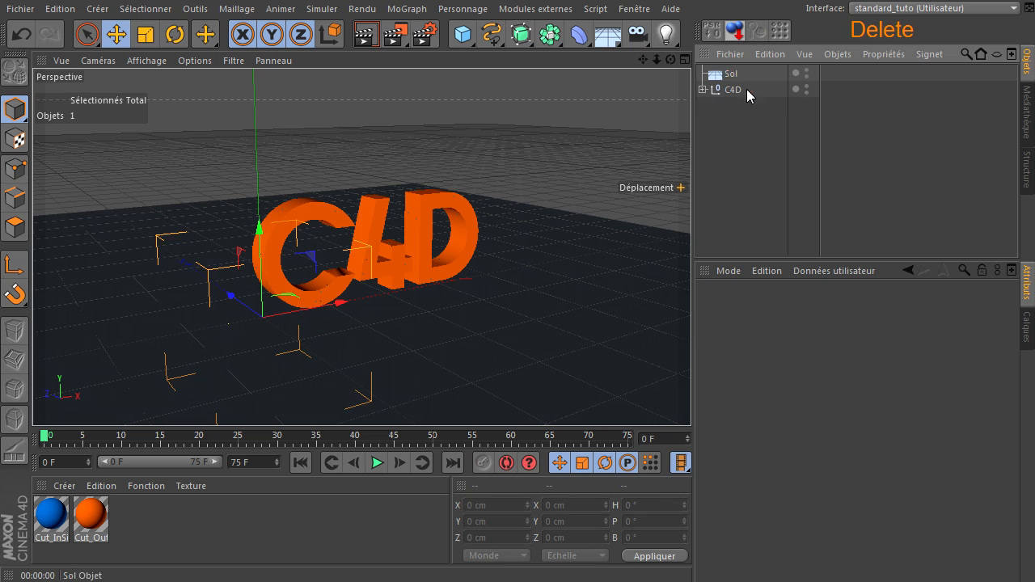
left_click(765, 198)
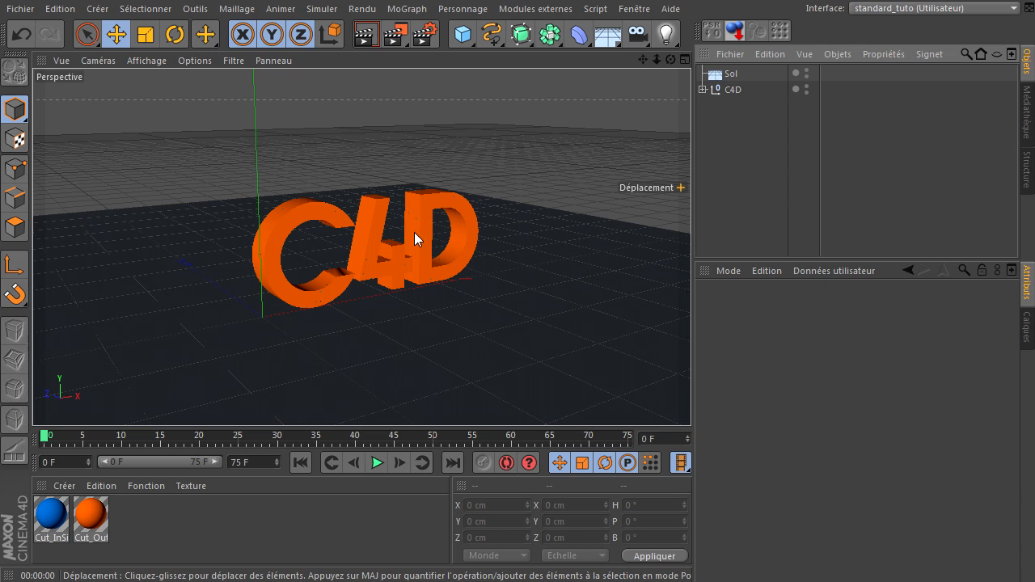
Render the perspective view and look through the pieces grouped under the C4D object
left_click(365, 34)
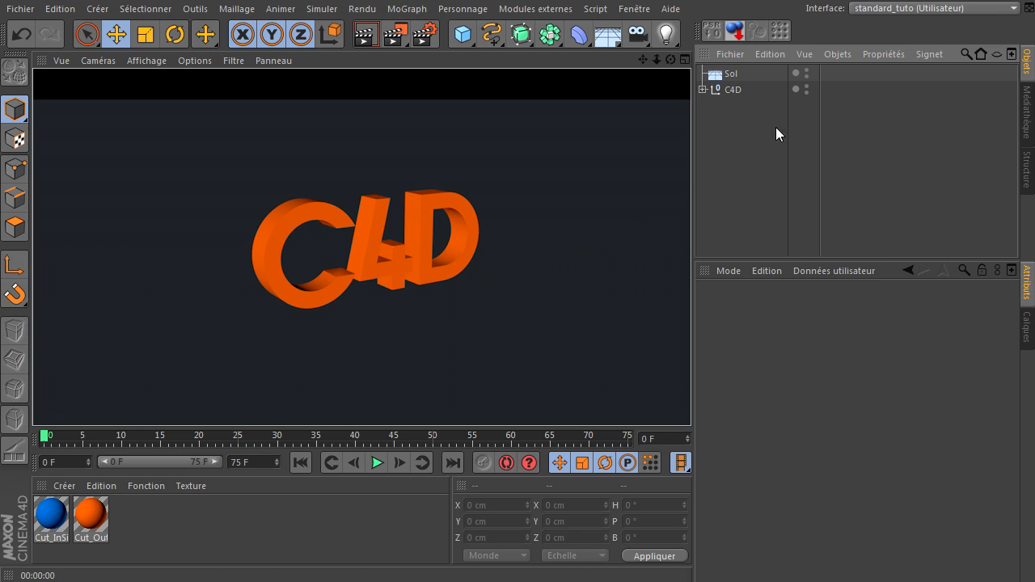
left_click(702, 89)
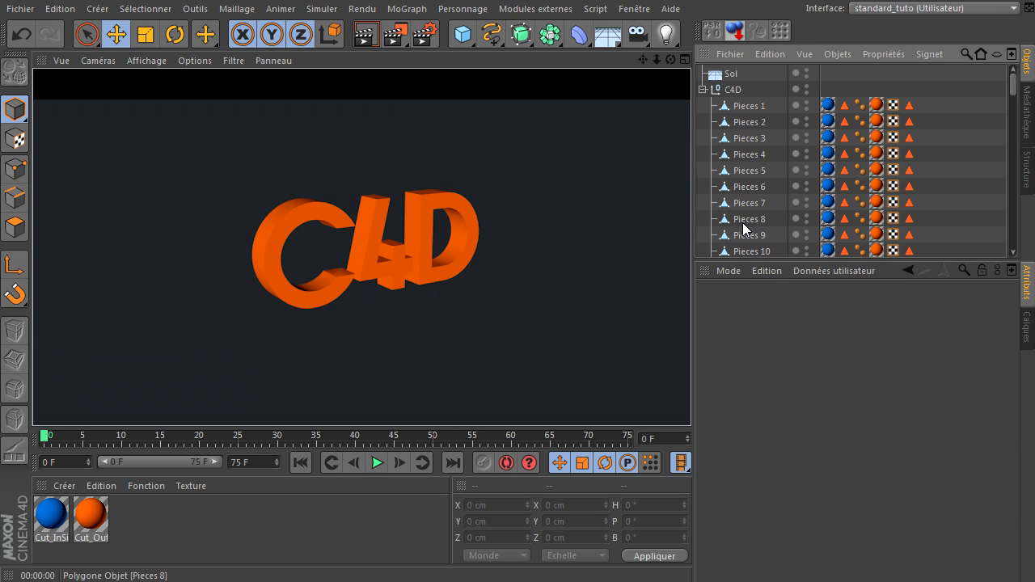
mouse_move(1011, 81)
left_mouse_down()
mouse_move(1007, 240)
mouse_move(1010, 81)
left_mouse_up()
left_click(702, 89)
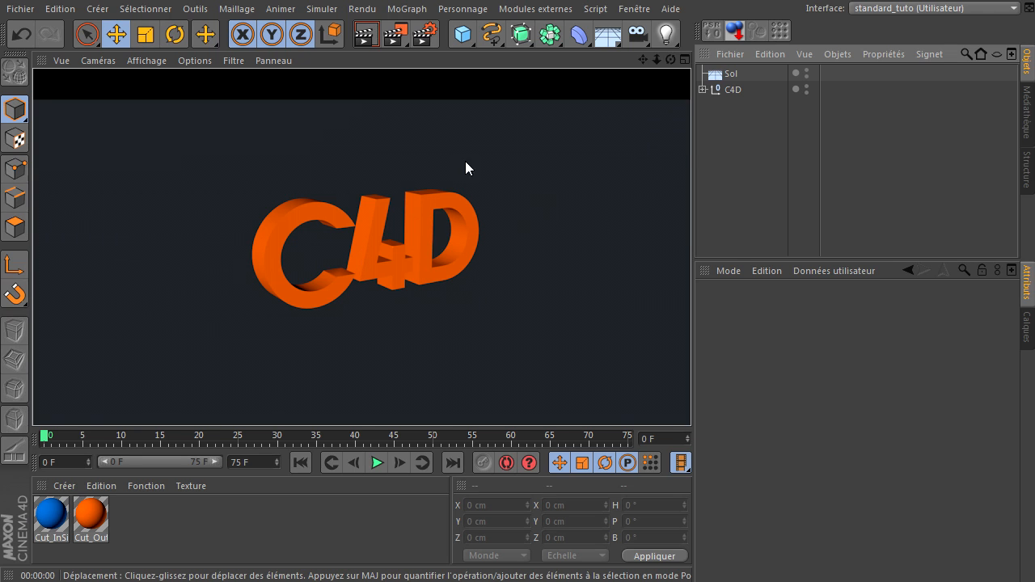
Set the viewport display to Gouraud shading with lines to show the cuts in the C4D text
left_click(133, 61)
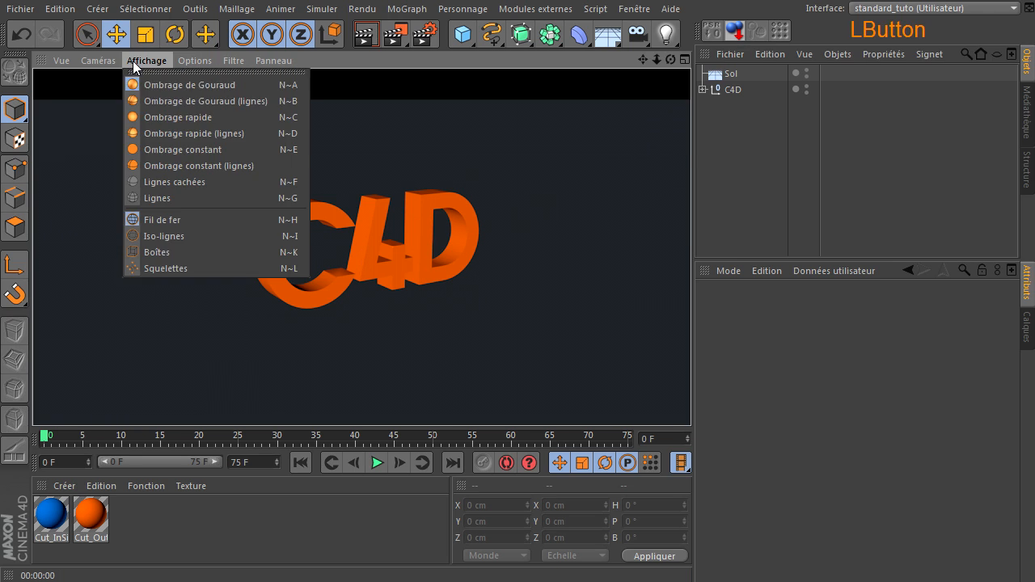
left_click(158, 101)
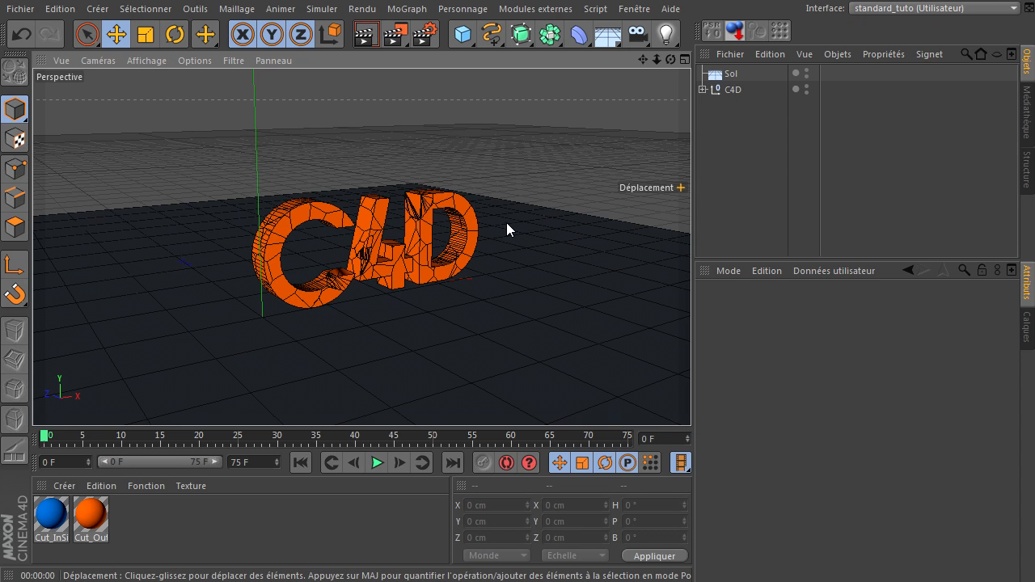
scroll(347, 265, "up", 5)
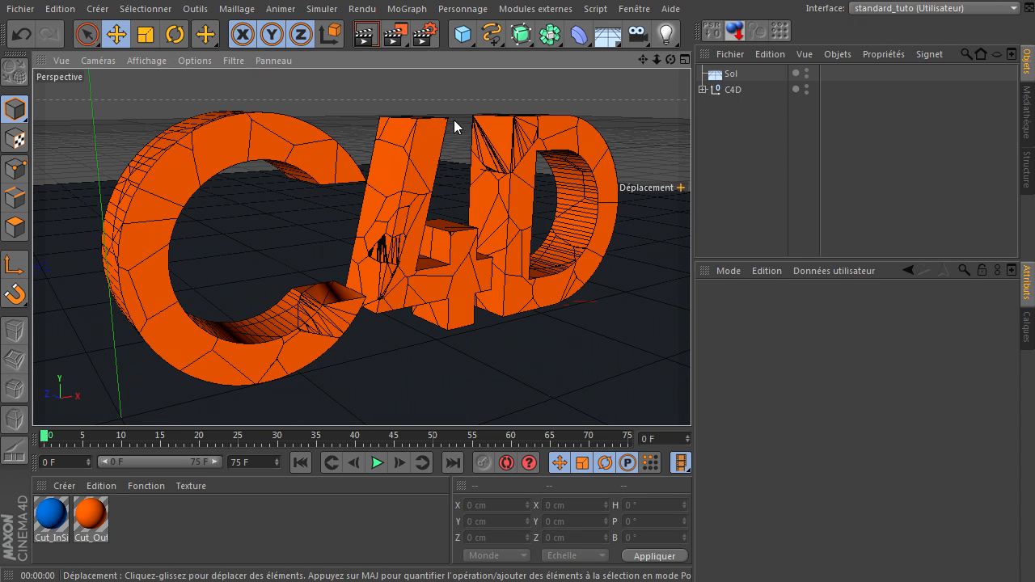
Try raising the fragment at the upper corner of the D to about Y 106 cm to view its inside, and undo the move
left_click(495, 133)
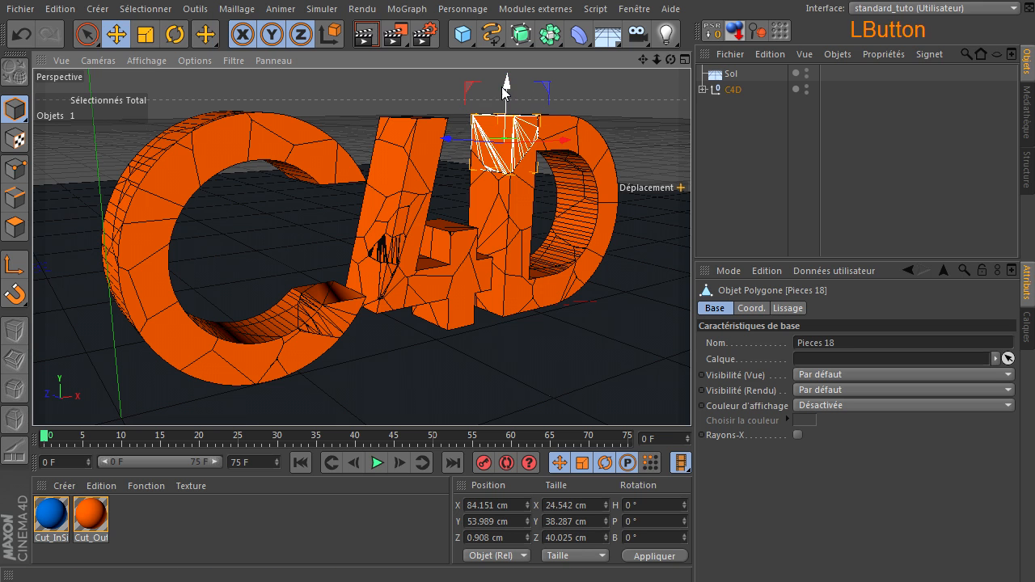
left_click_drag(503, 92, 508, 28)
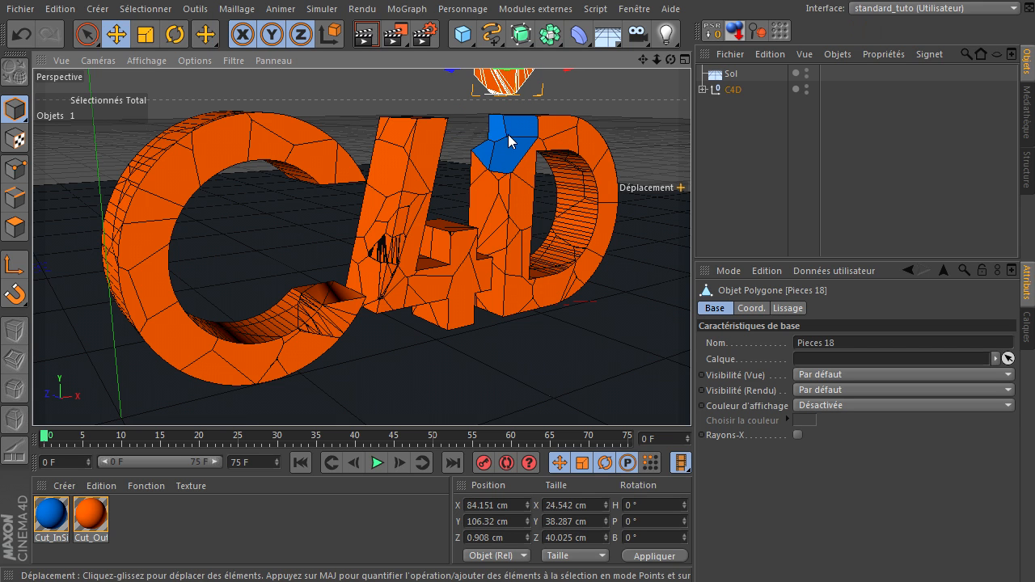
left_click_drag(670, 59, 329, 97)
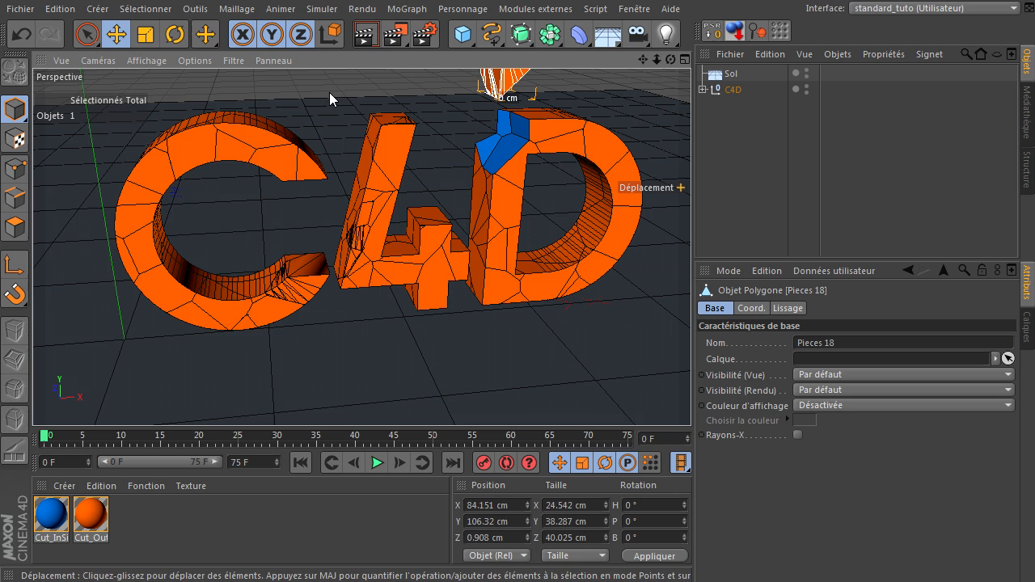
left_click(21, 34)
left_click(381, 92)
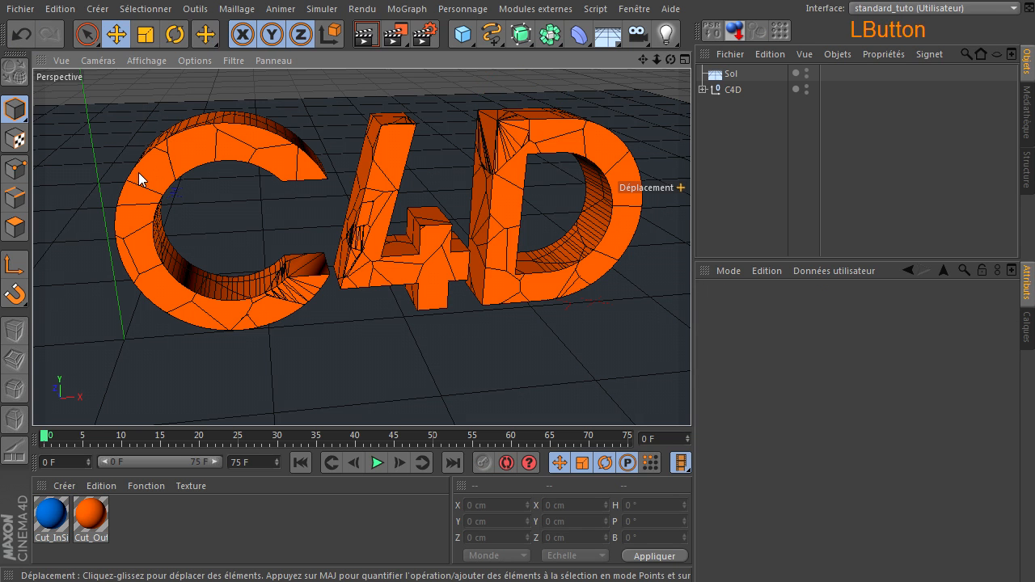
scroll(359, 292, "down", 6)
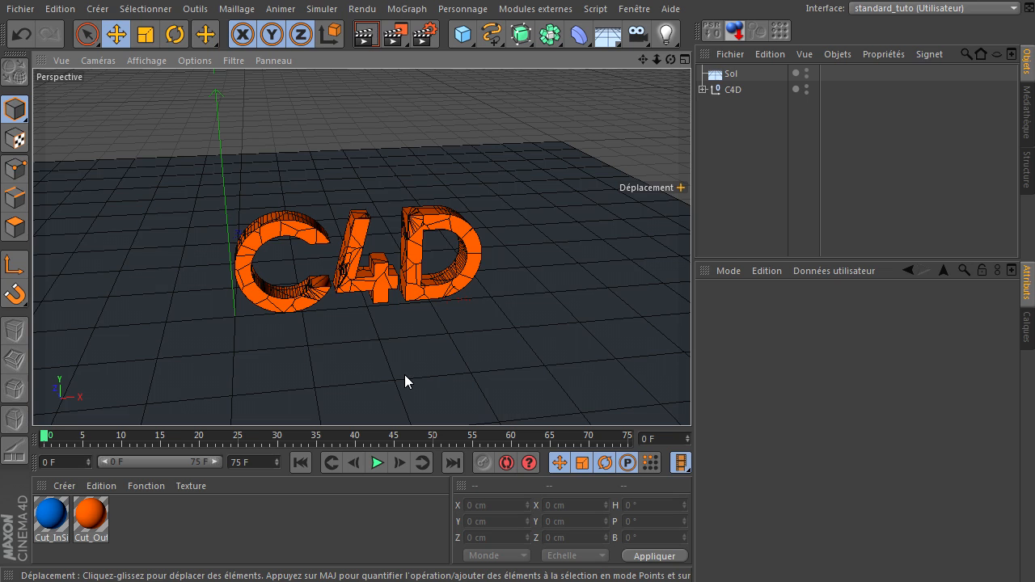
double_click(253, 514)
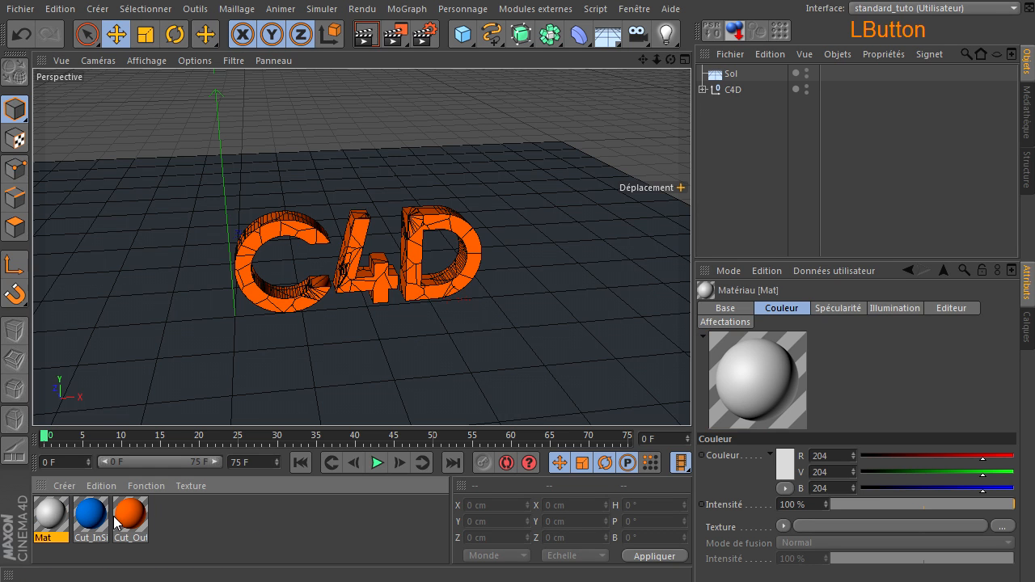
left_click(55, 517)
key("Delete")
Add a background object (Arrière plan) to the scene
left_click(608, 34)
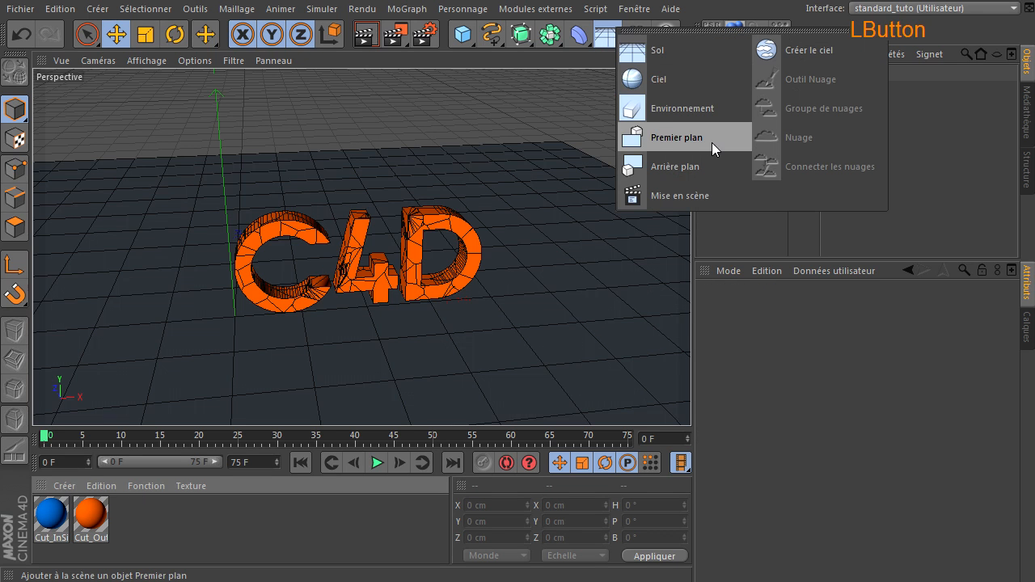
left_click(710, 165)
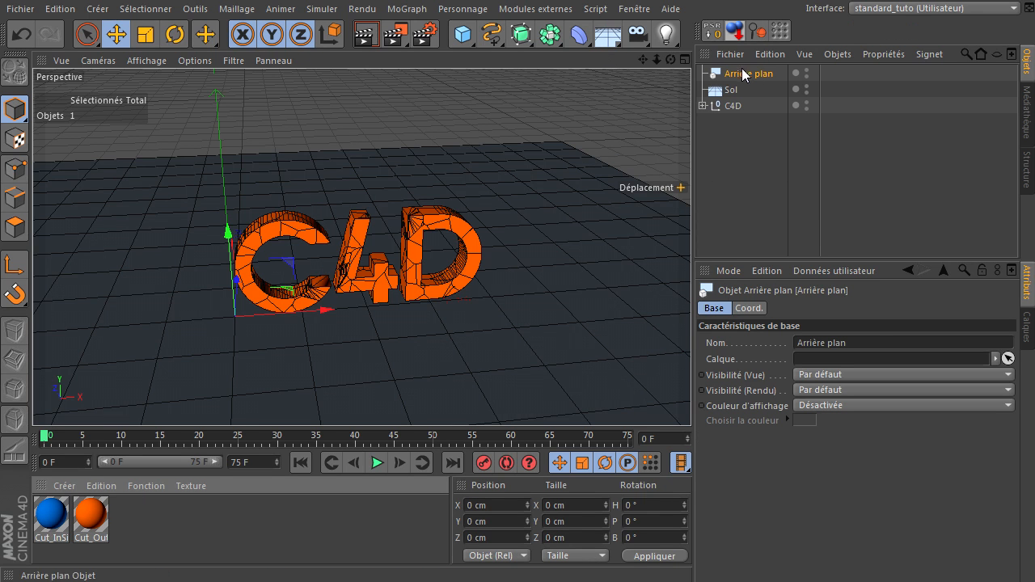
Load the Circular 001 material from the Prime Backgrounds presets of the content library into the scene
left_click(629, 12)
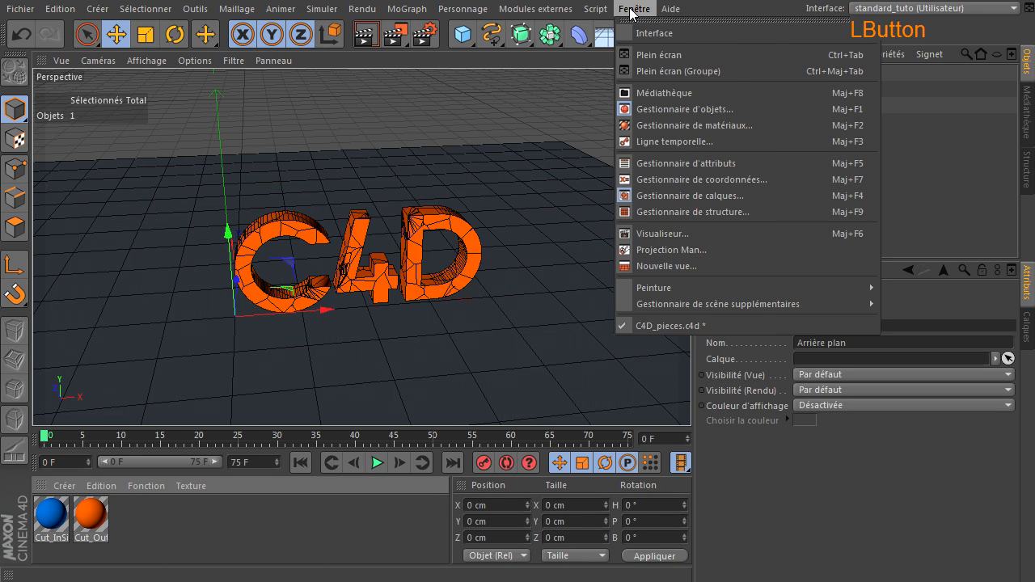
left_click(653, 98)
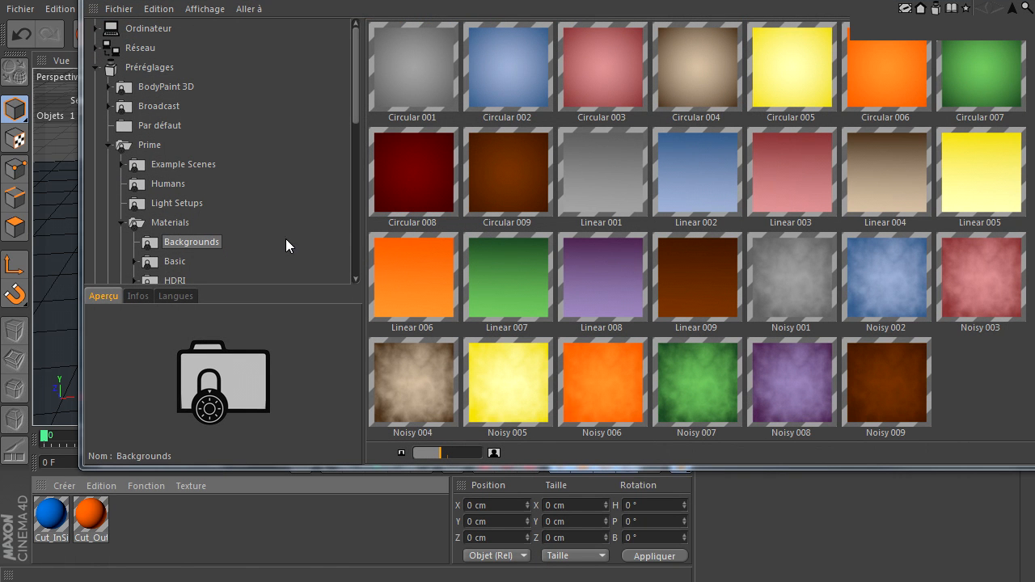
left_click(149, 248)
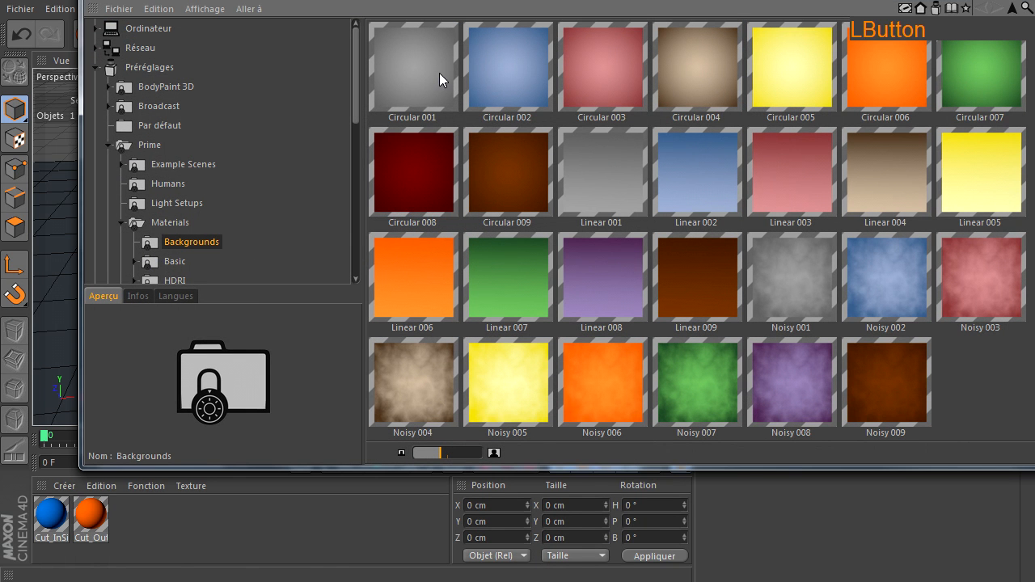
double_click(397, 67)
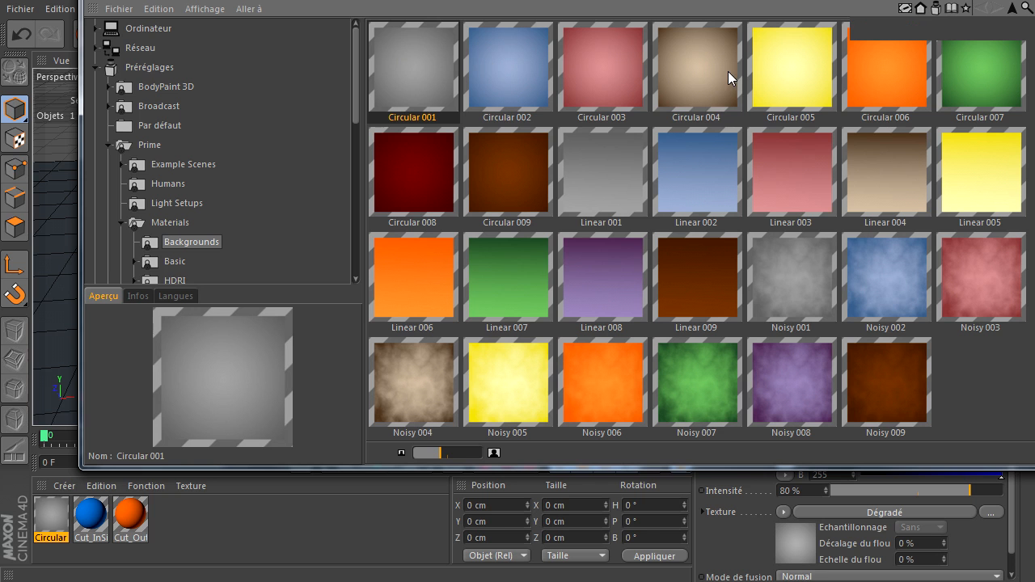
left_click(1028, 1)
Apply the Circular 001 material to the Arrière plan object and copy its texture tag to the Sol floor
left_click_drag(51, 515, 135, 471)
left_click_drag(740, 123, 761, 74)
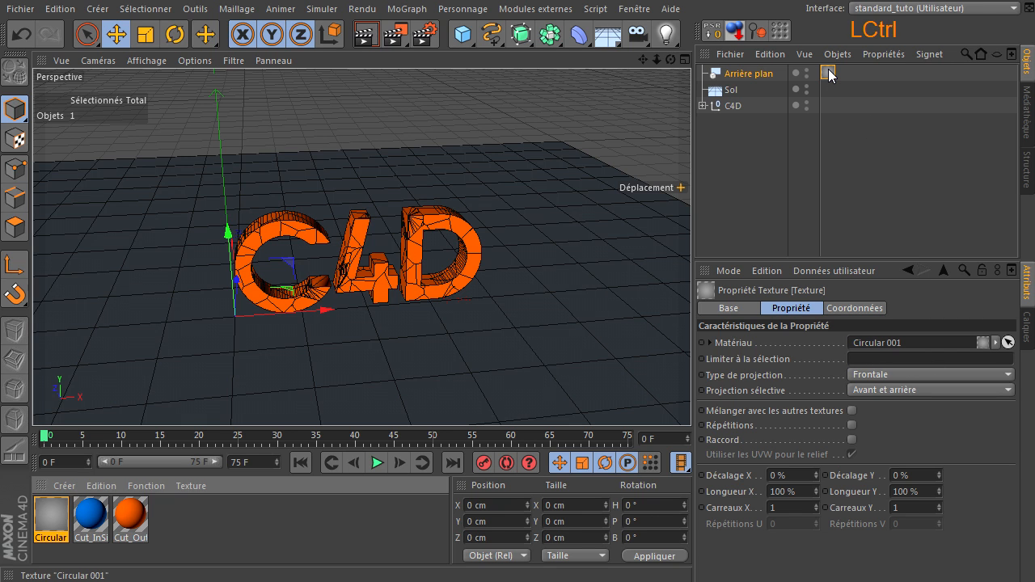
left_click_drag(829, 71, 826, 88, "ctrl")
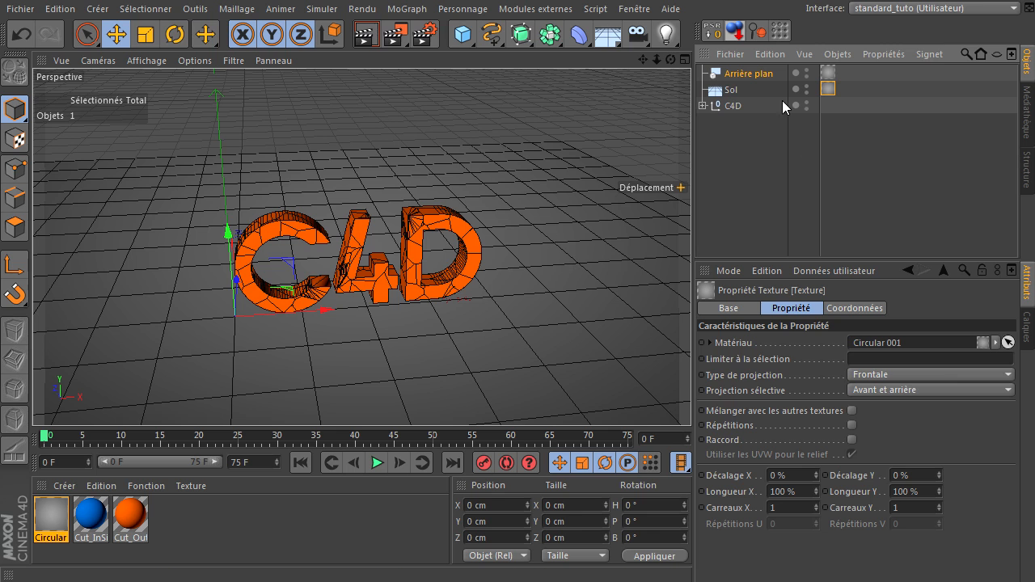
Add a Rendu tag to the Sol floor and enable Composition avec le fond in it
left_click(728, 92)
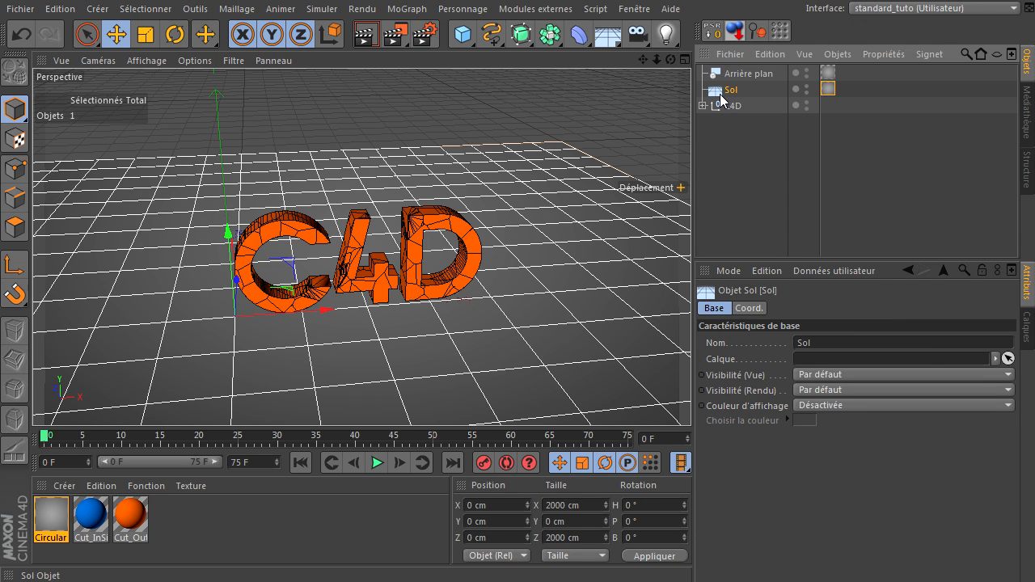
right_click(732, 90)
mouse_move(796, 104)
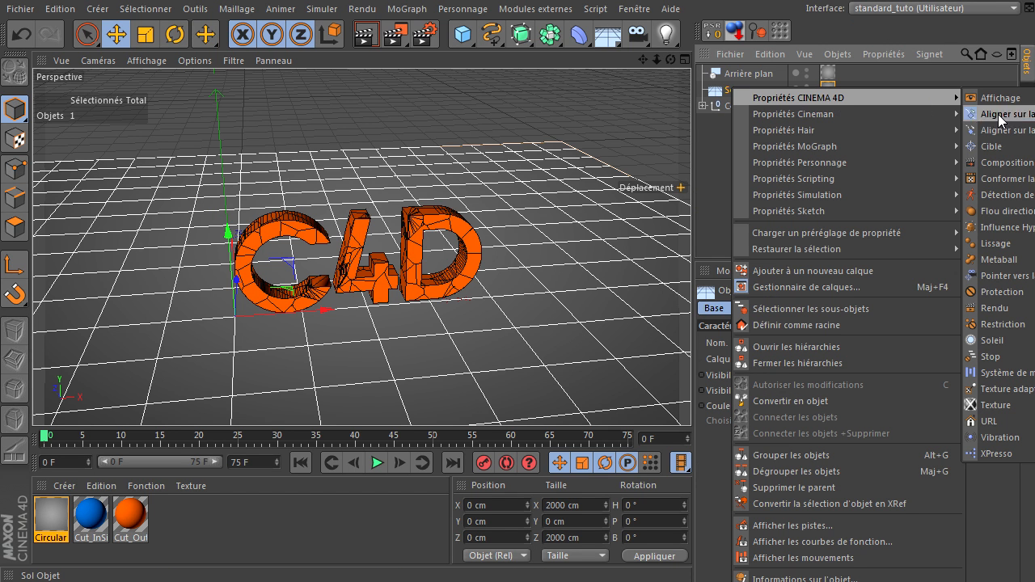
left_click(988, 309)
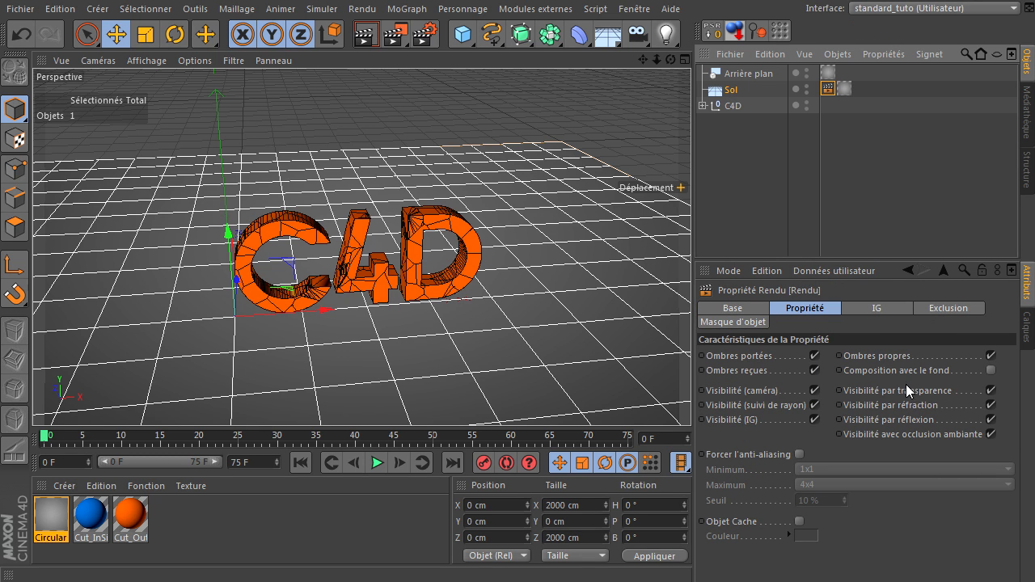
left_click(990, 370)
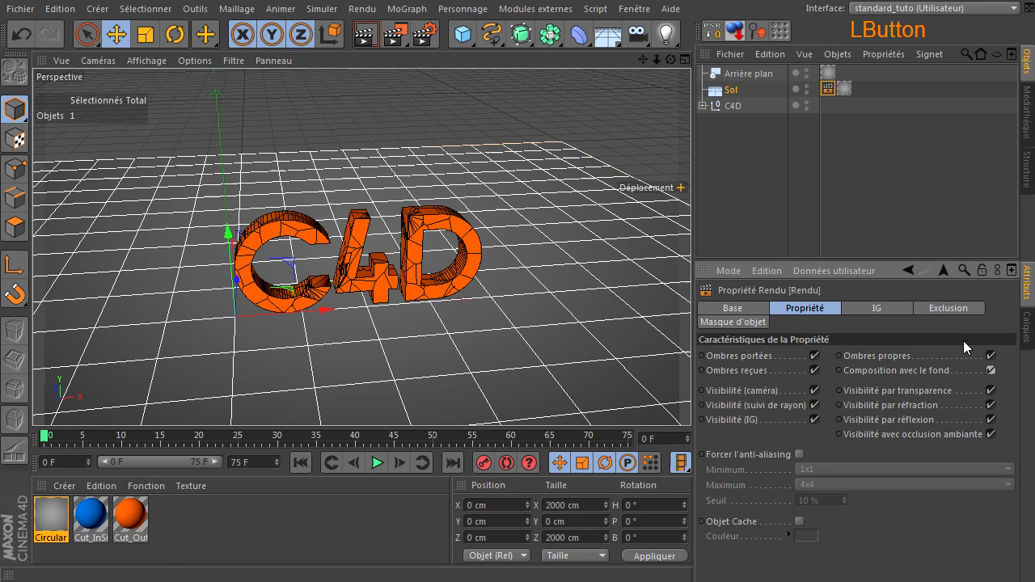
left_click(763, 157)
Render the perspective view to check how the floor blends with the background
left_click_drag(670, 60, 691, 396)
left_click(366, 34)
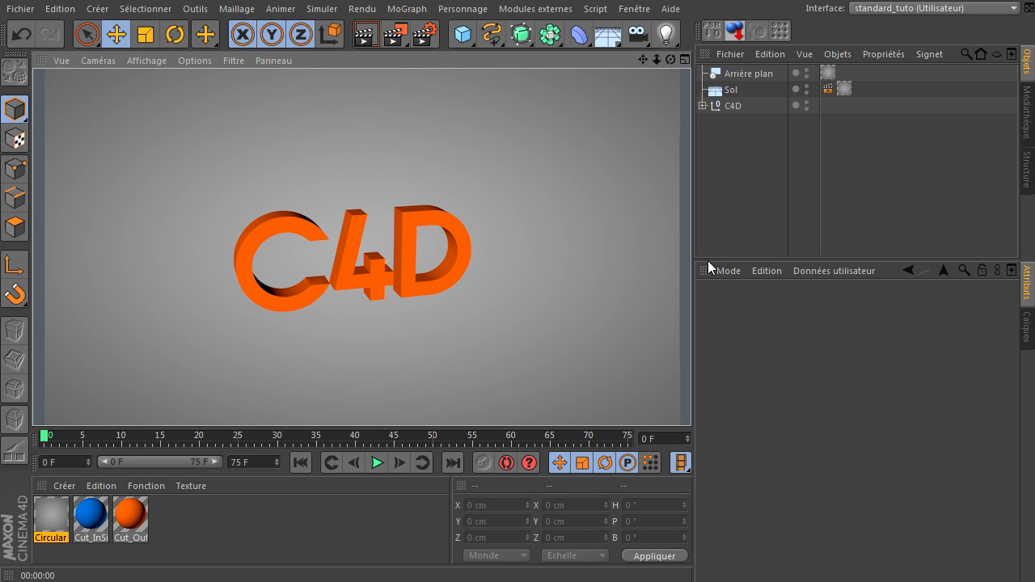
left_click(741, 203)
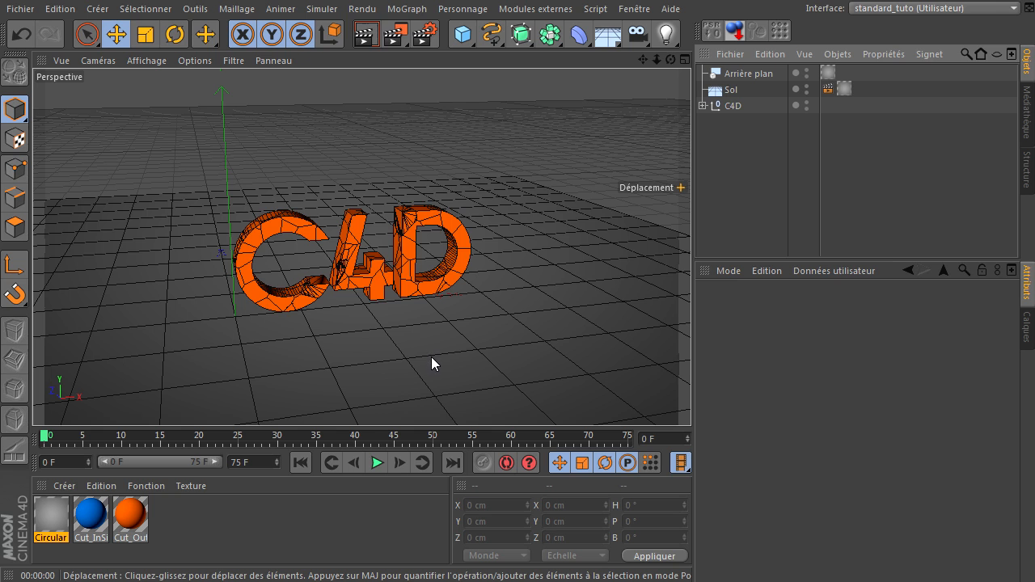
left_click_drag(657, 60, 689, 397)
mouse_move(644, 60)
left_mouse_down()
mouse_move(690, 396)
mouse_move(650, 59)
left_mouse_up()
left_click(669, 47)
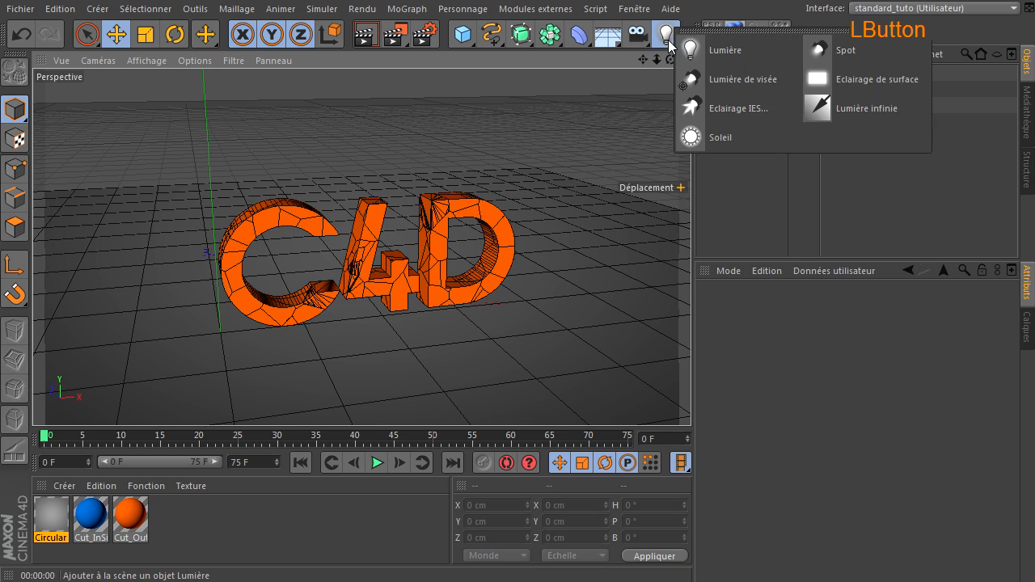
left_click(735, 198)
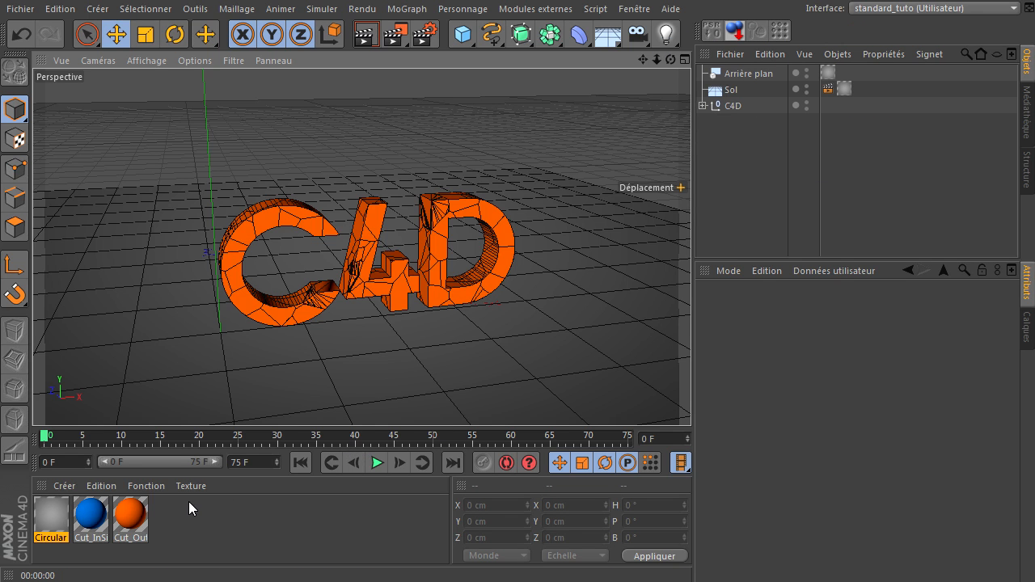
Inspect the colour settings of the orange Cut_OutSide material in the material editor, and close the editor
left_click(129, 515)
double_click(132, 516)
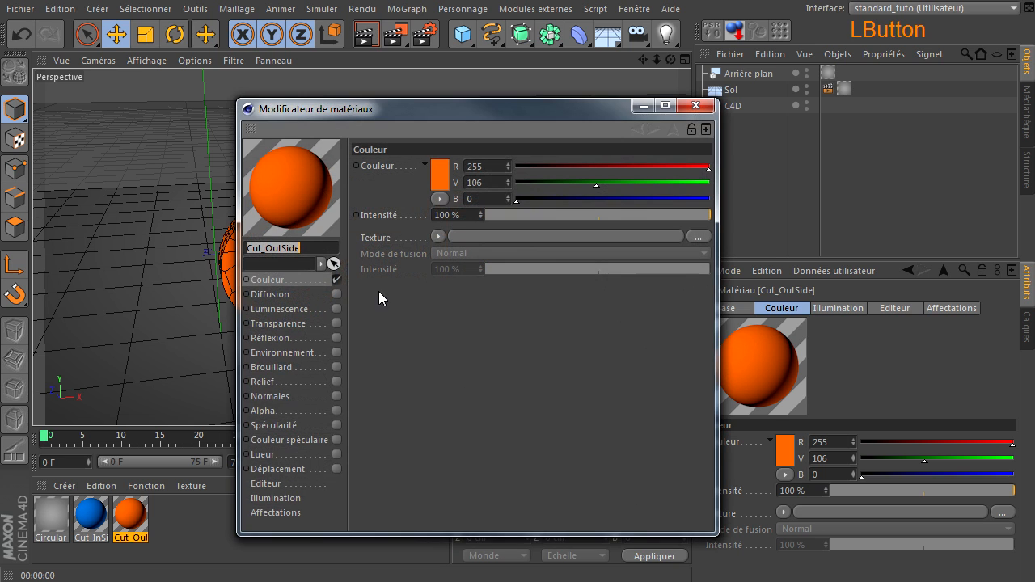
left_click(697, 105)
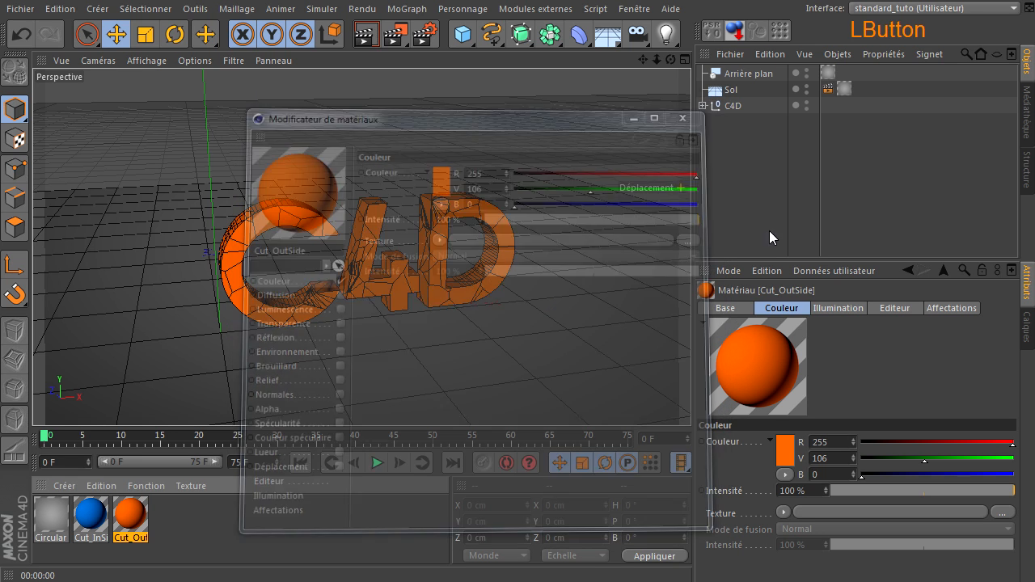
Add a Corps rigide simulation tag to every piece under the C4D null, from the first Pieces 1 to the last Pieces 30
left_click_drag(655, 59, 690, 396)
mouse_move(644, 59)
left_mouse_down()
mouse_move(690, 396)
mouse_move(632, 62)
left_mouse_up()
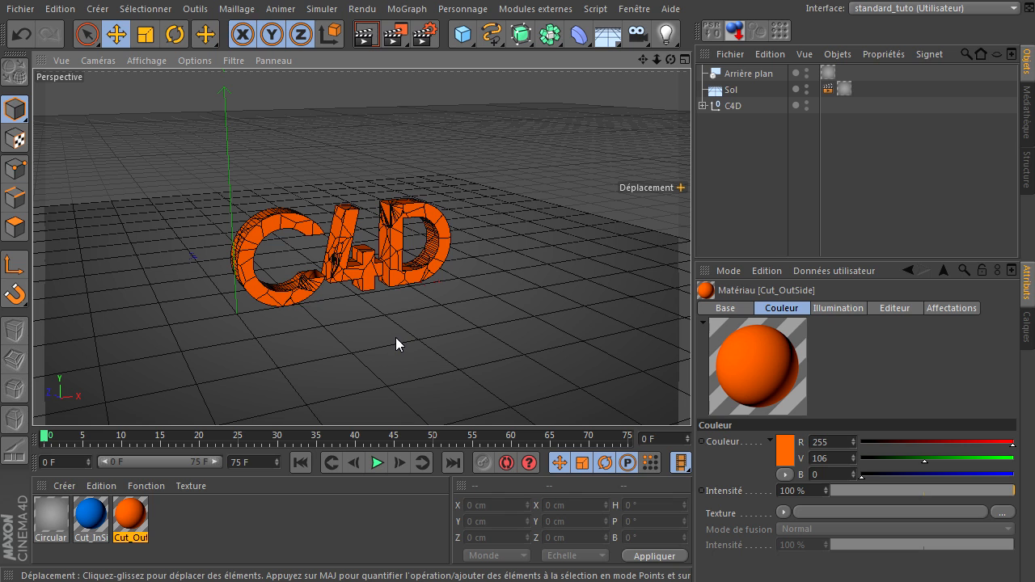
left_click(702, 106)
left_click(702, 106)
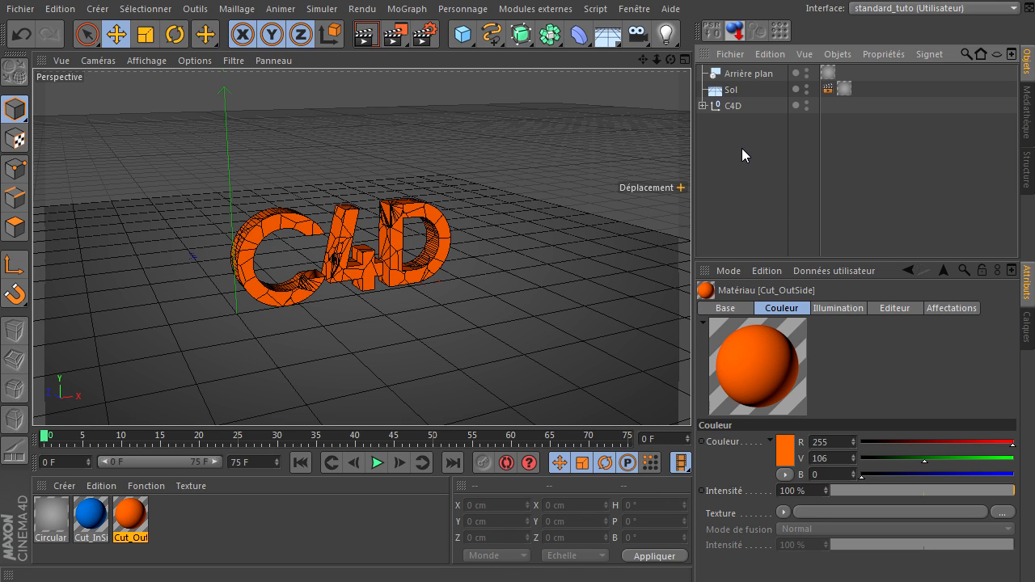
left_click(702, 106)
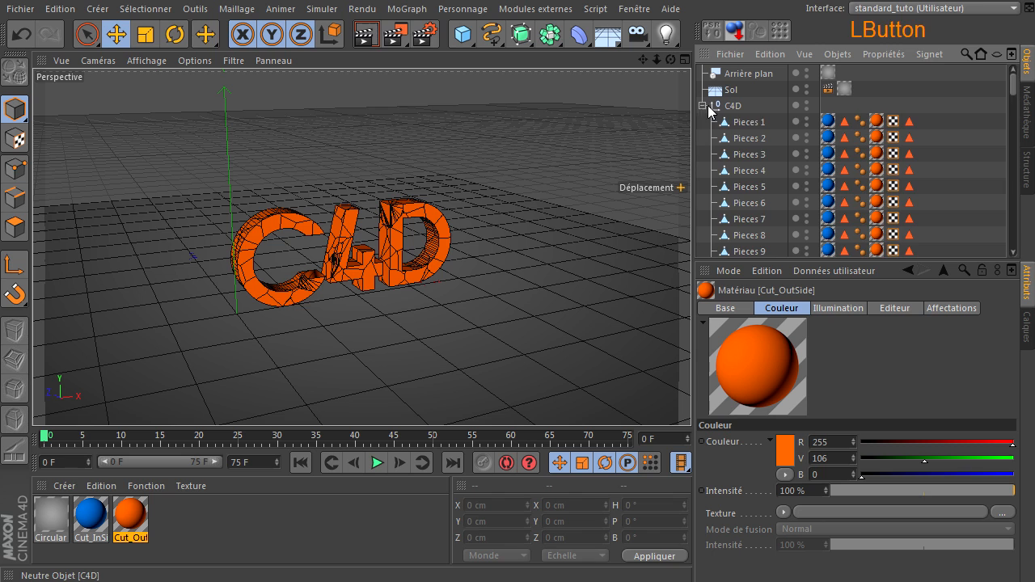
left_click(744, 123)
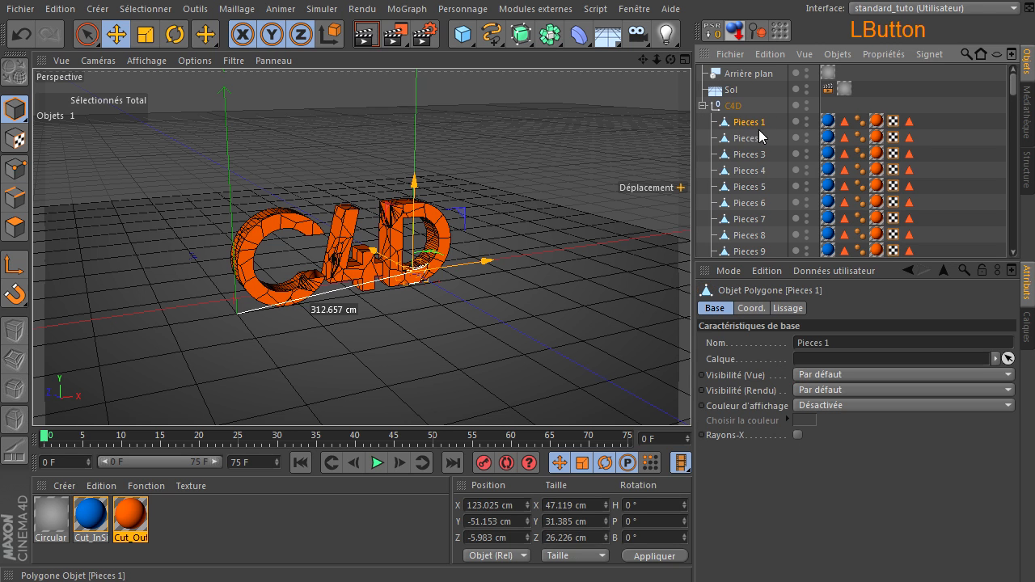
scroll(756, 161, "down", 10)
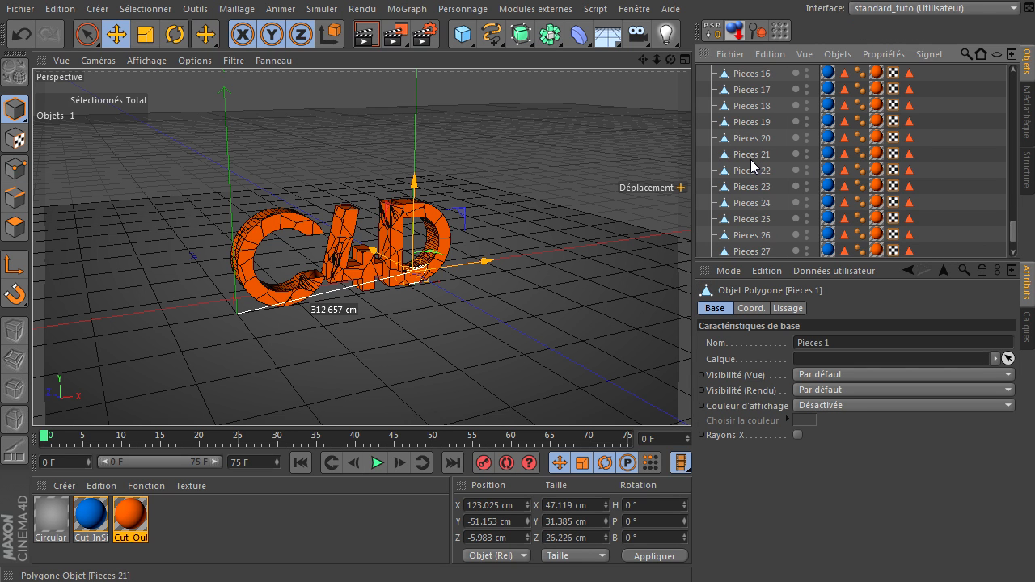
left_click(750, 250, "shift")
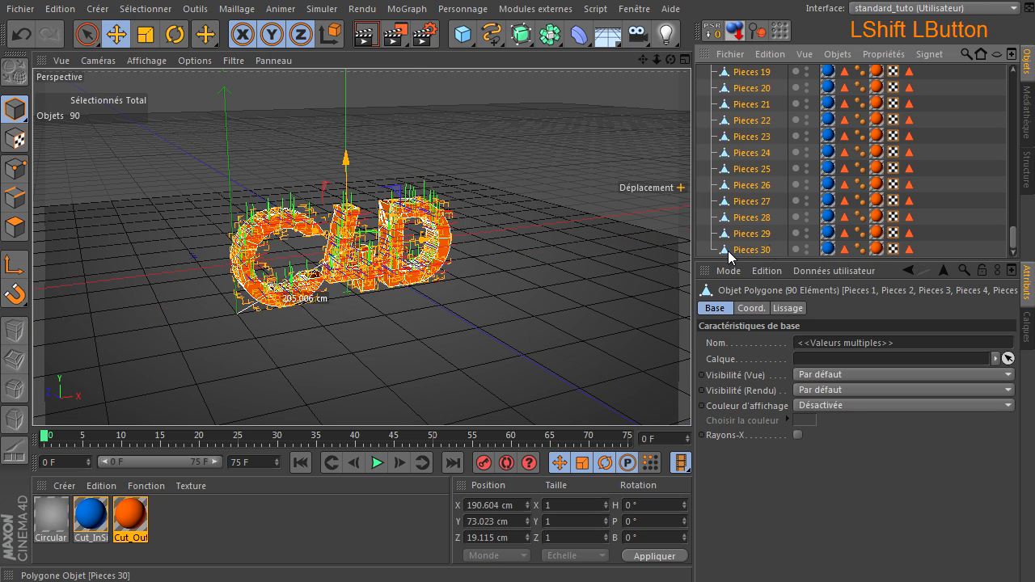
scroll(763, 201, "up", 10)
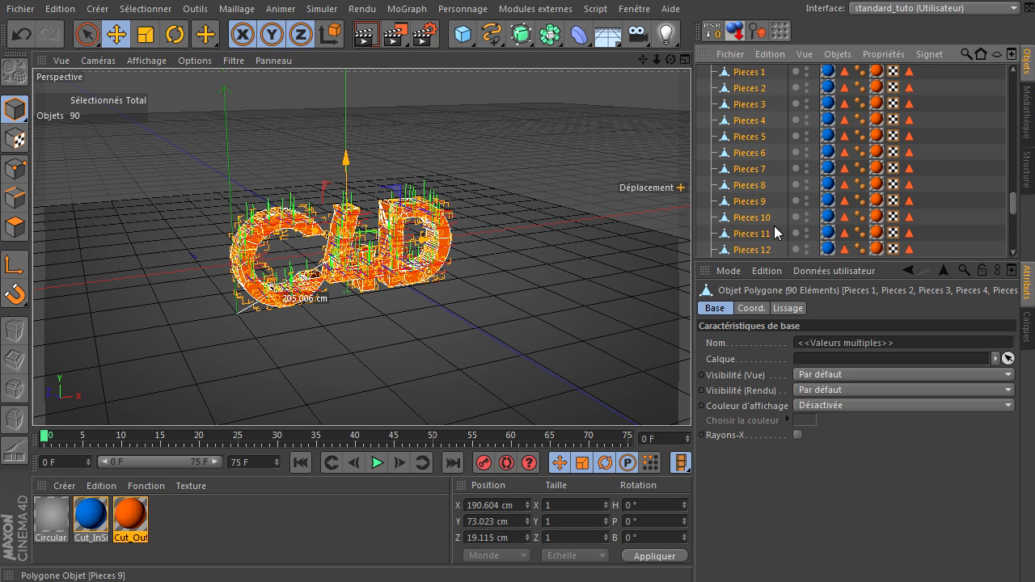
scroll(781, 165, "down", 3)
scroll(781, 172, "up", 5)
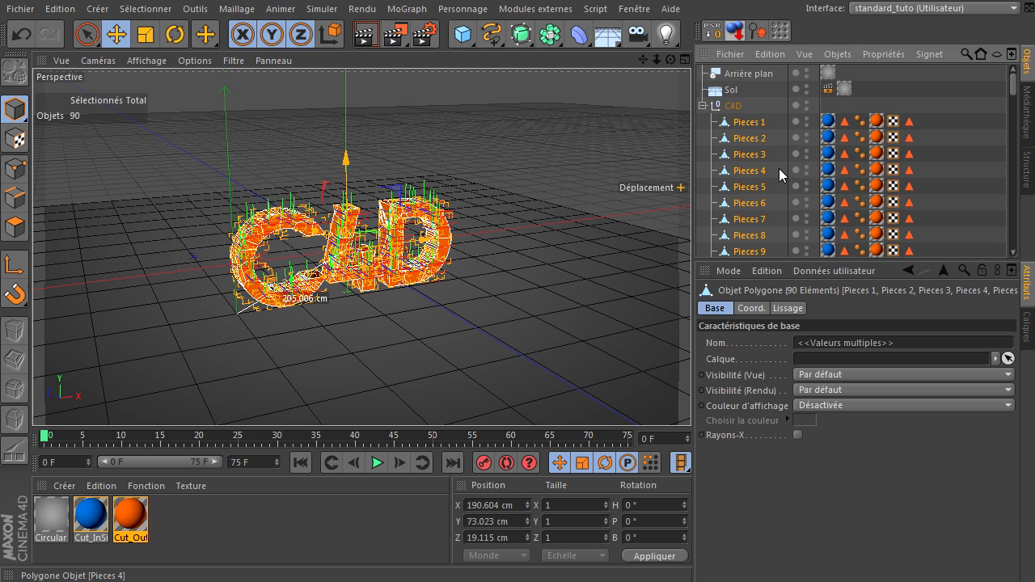
right_click(745, 127)
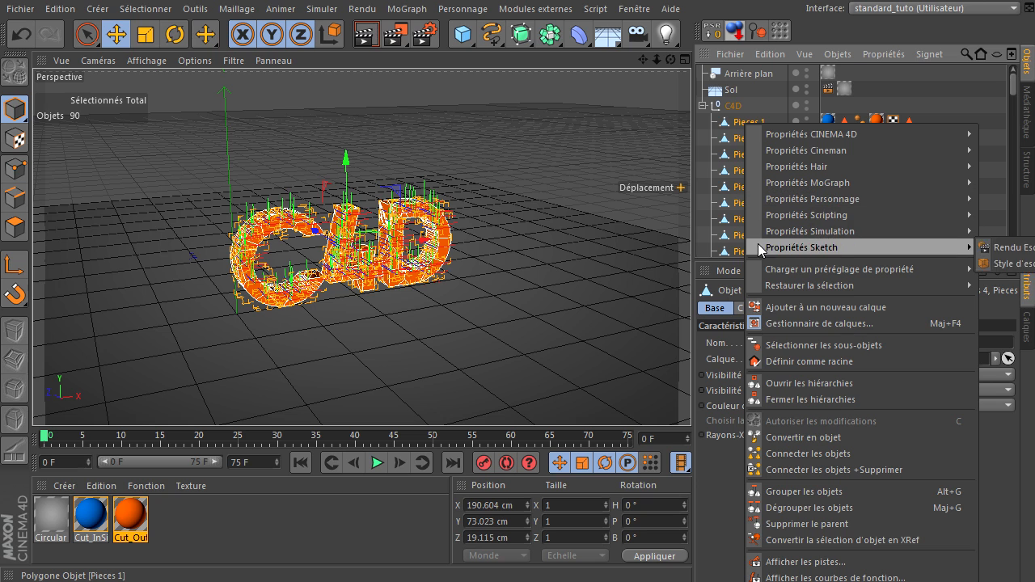
mouse_move(761, 234)
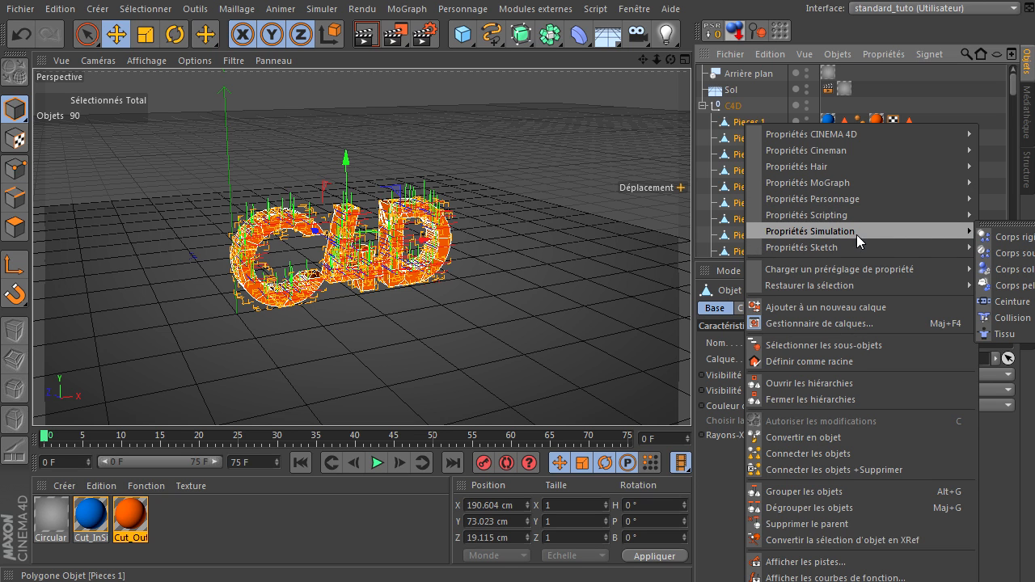
left_click(1002, 238)
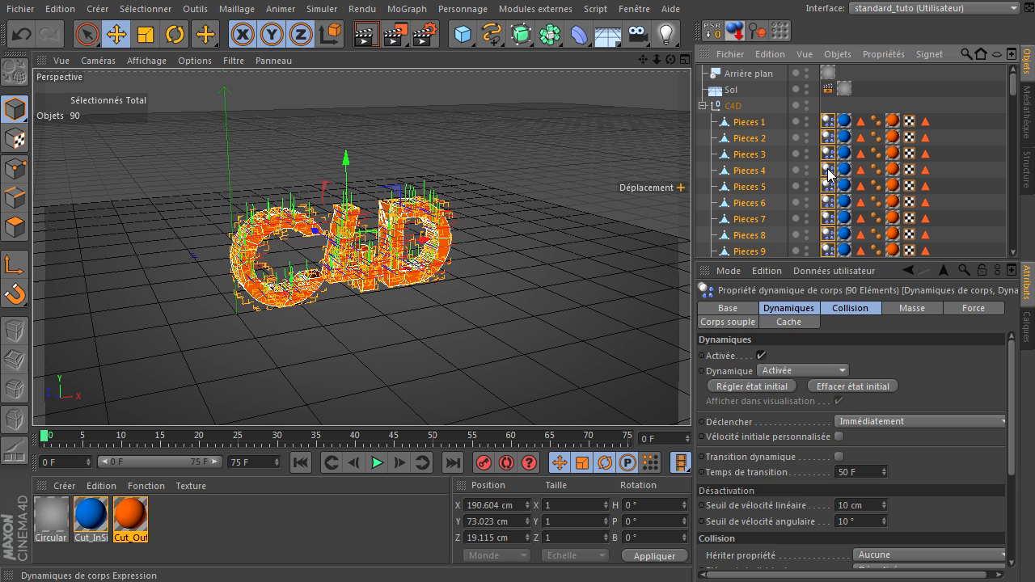
scroll(833, 246, "down", 6)
scroll(817, 236, "down", 2)
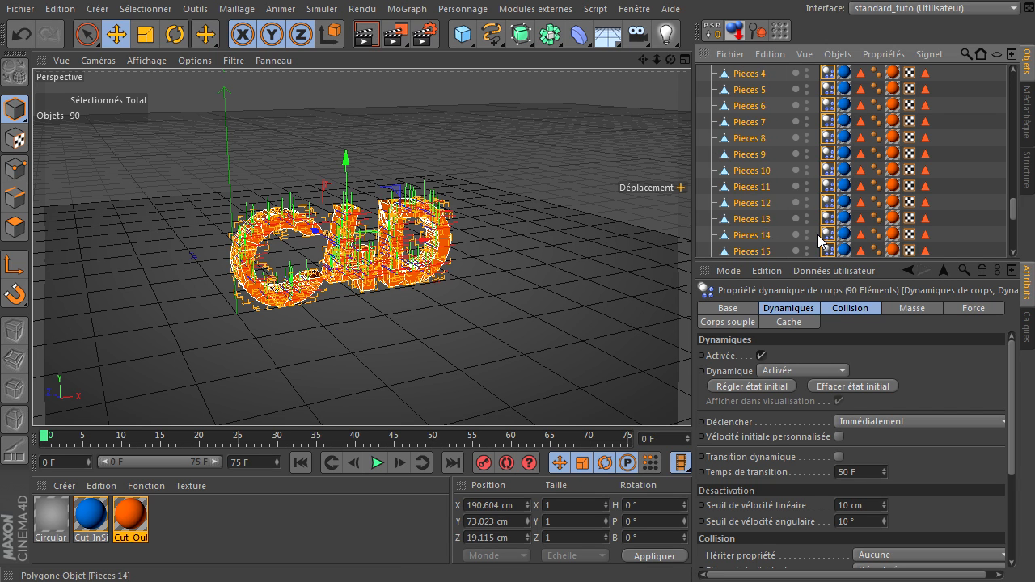
scroll(821, 240, "up", 8)
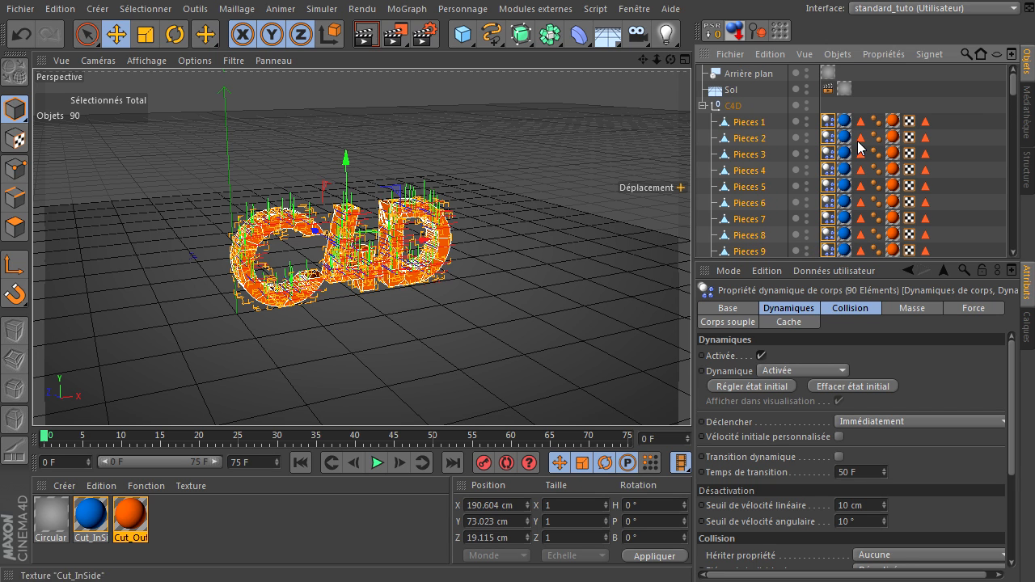
left_click(893, 110)
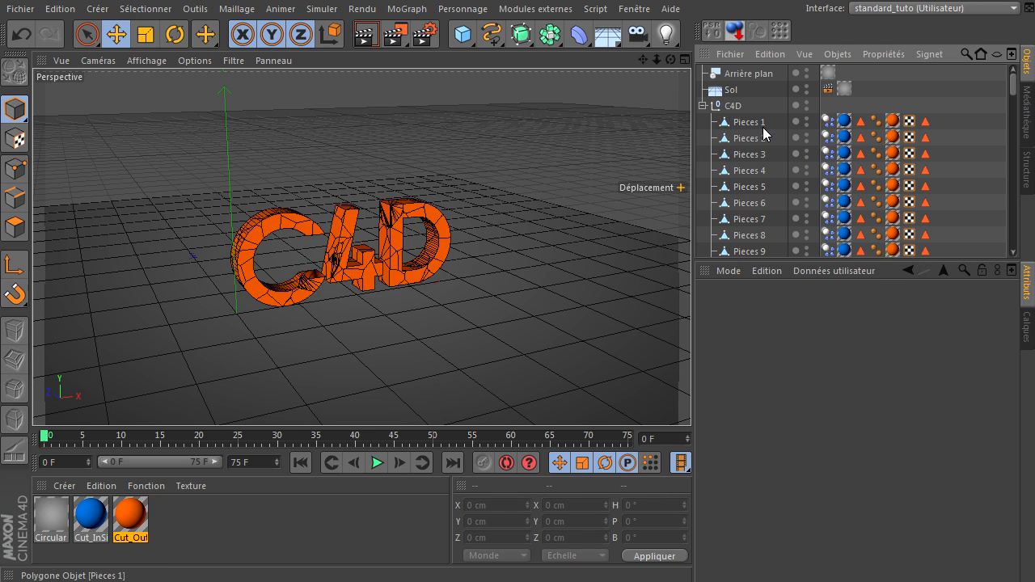
Examine the dynamics tags of Pieces 1 through Pieces 7 one after another
left_click(826, 123)
left_click(826, 137)
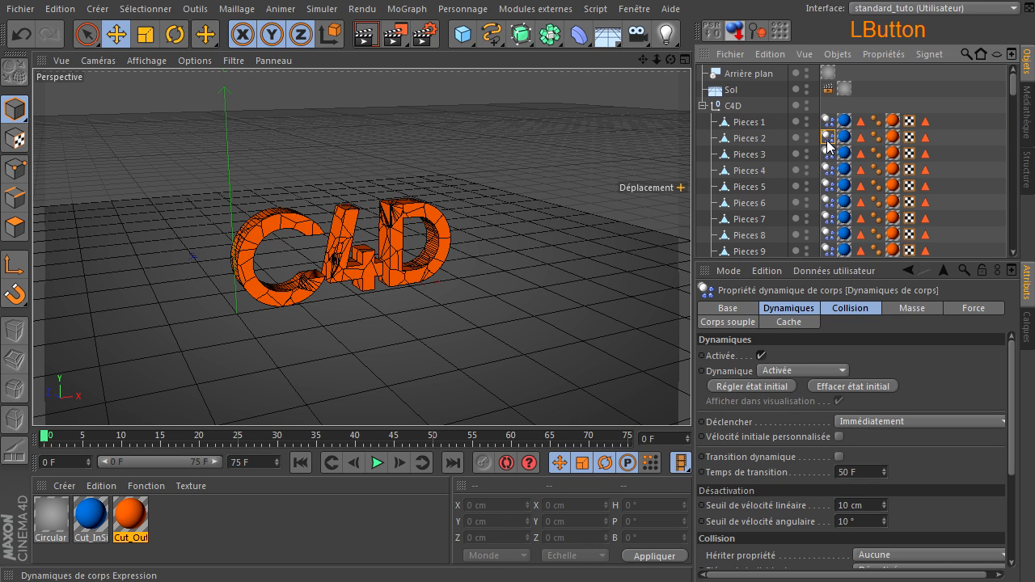
left_click(826, 154)
left_click(826, 170)
left_click(827, 187)
left_click(827, 202)
left_click(826, 219)
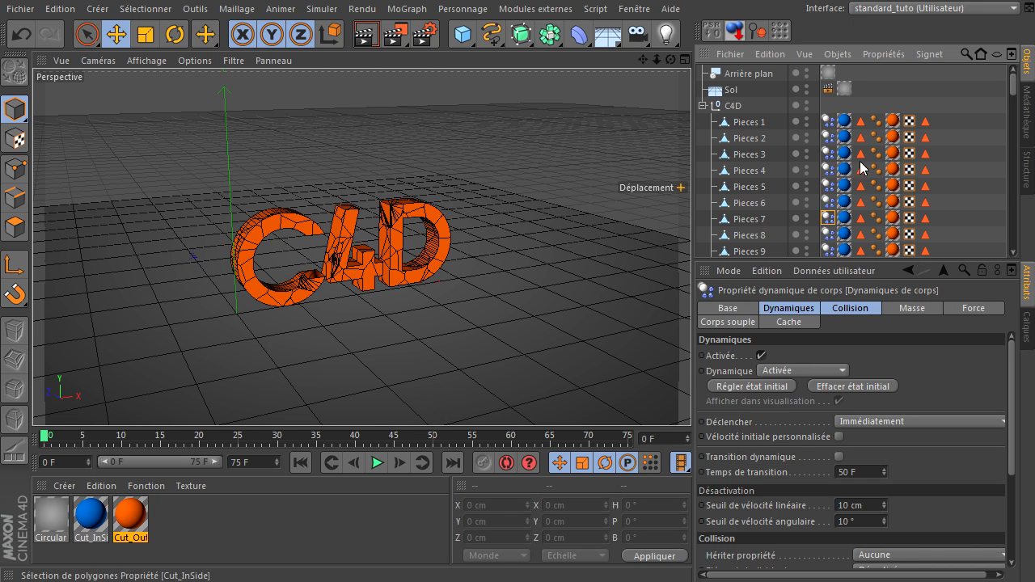
In the dynamics tag of Pieces 1, switch Activée off and on, and set Dynamique to Désactivée and back to Activée
left_click(828, 122)
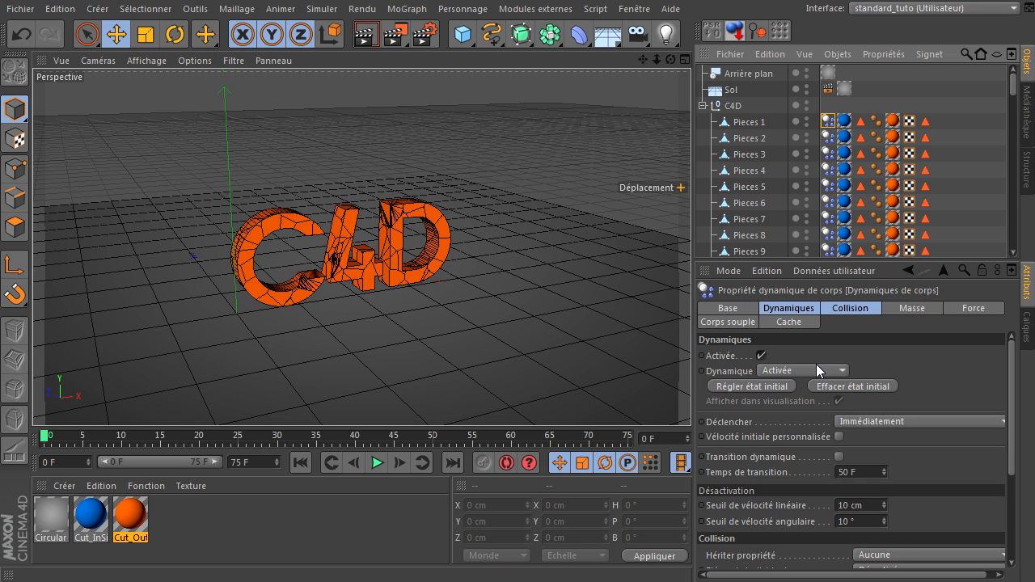
left_click(761, 355)
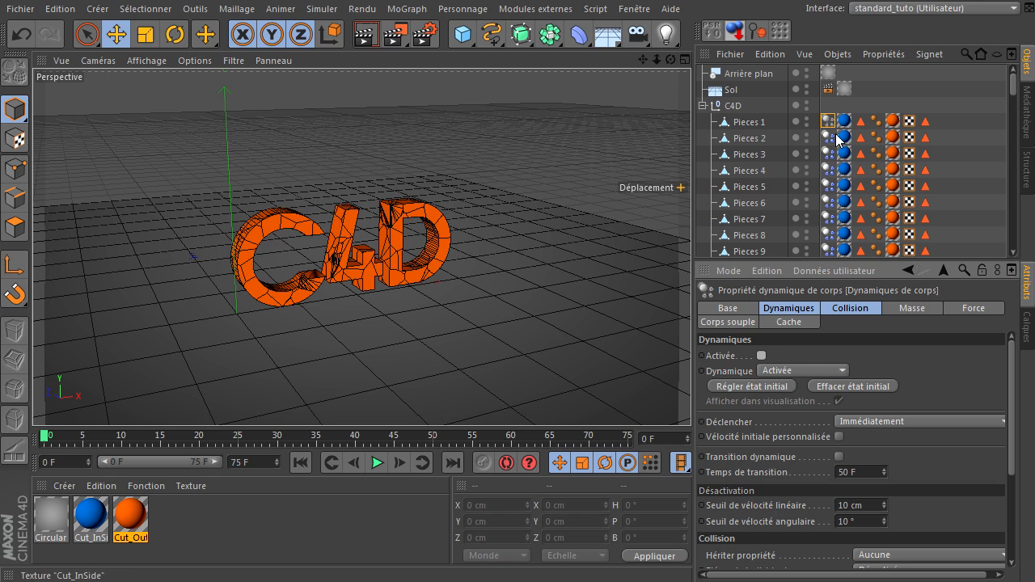
left_click(759, 355)
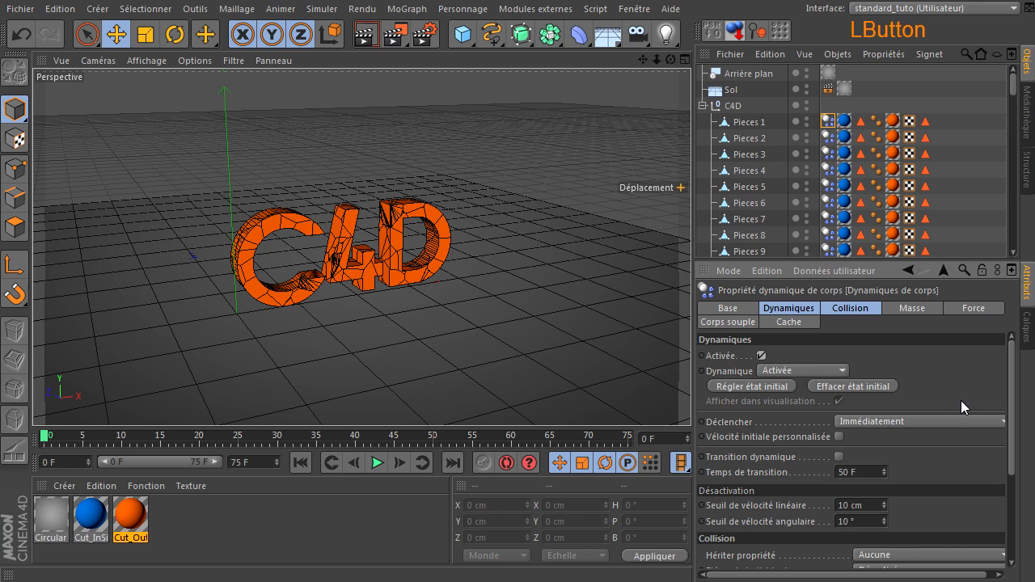
left_click(809, 373)
left_click(799, 385)
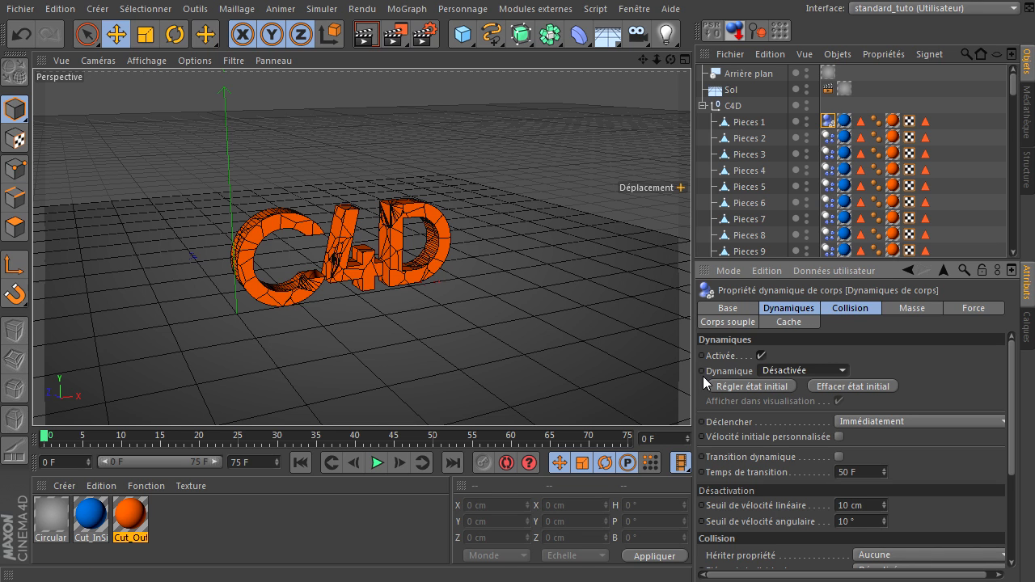
left_click(790, 369)
left_click(778, 402)
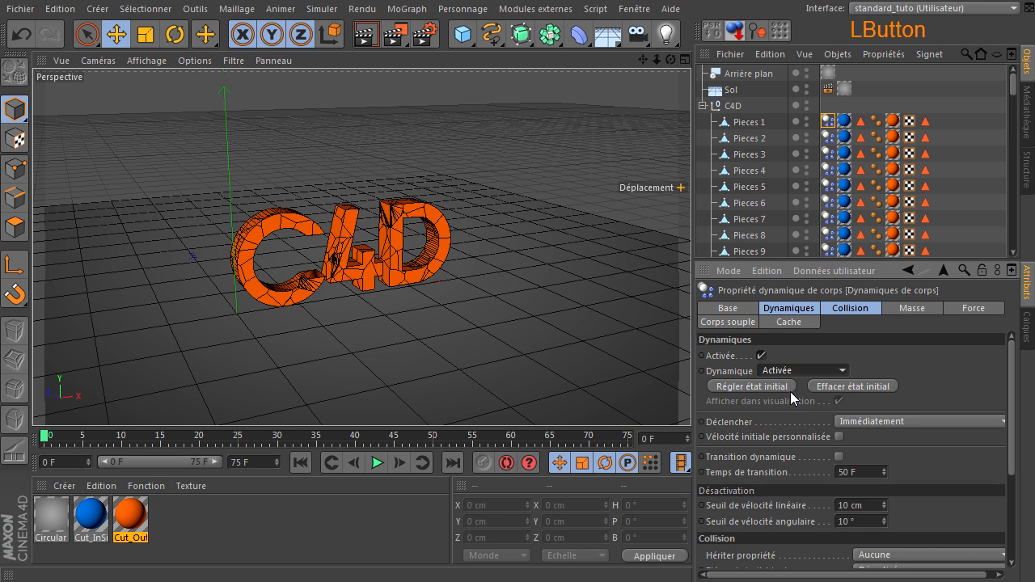
Select the dynamics tags of all pieces, from the first Pieces 1 to the last Pieces 30
left_click(829, 121)
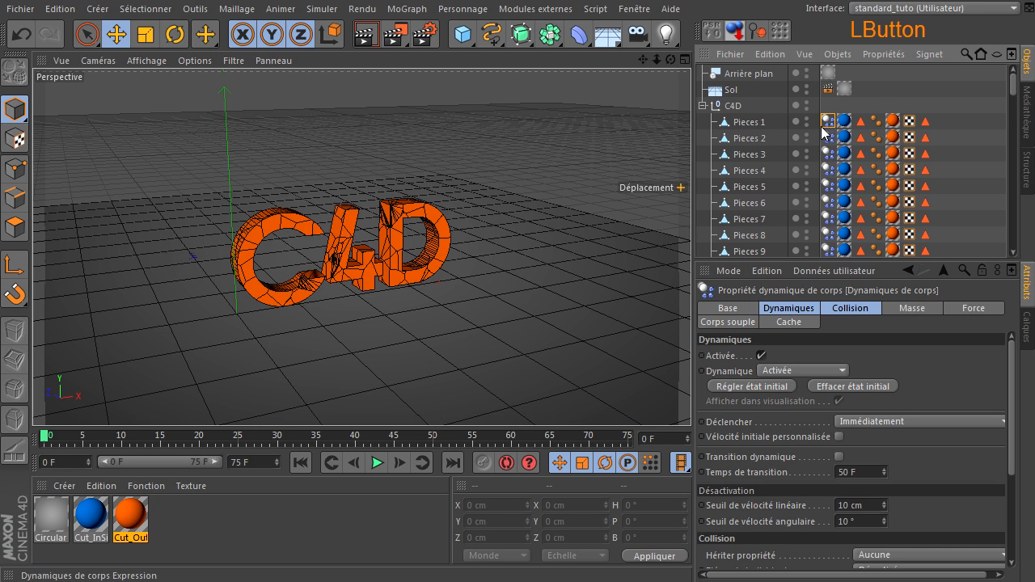
scroll(821, 126, "down", 6)
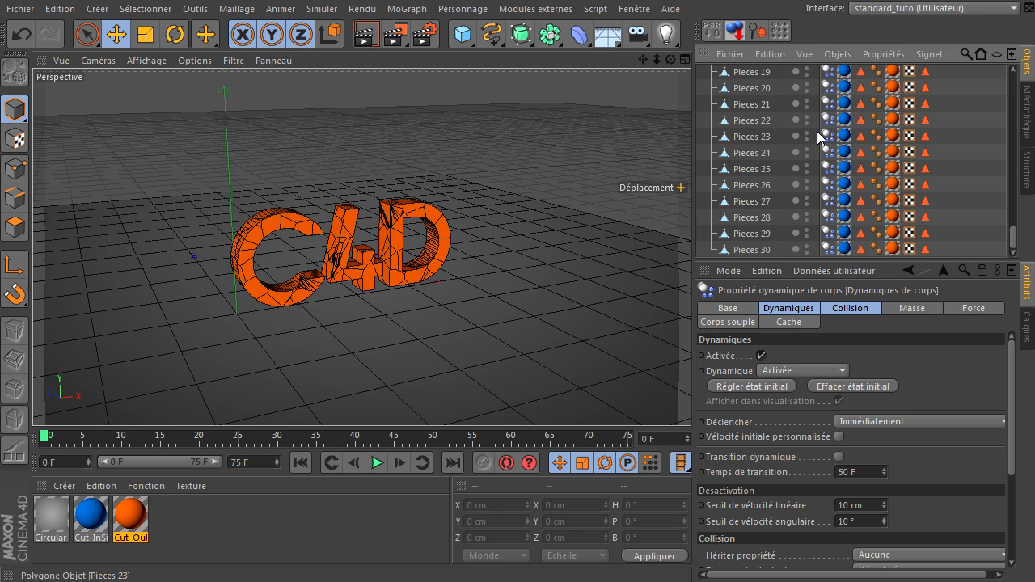
left_click(827, 249, "shift")
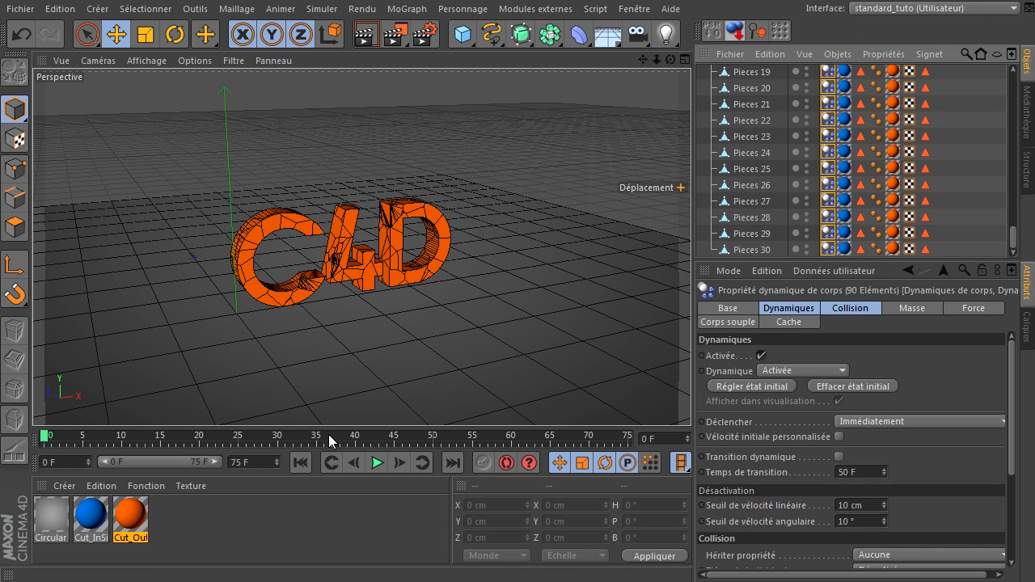
Set the animation end to 750 F and extend the preview range to the full 750 frames
left_click(246, 461)
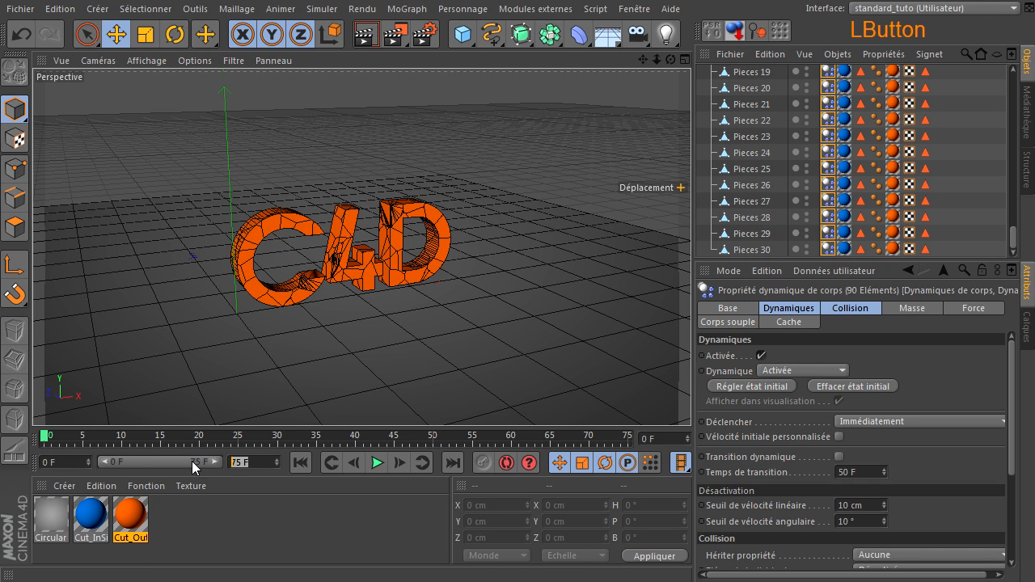
type("750")
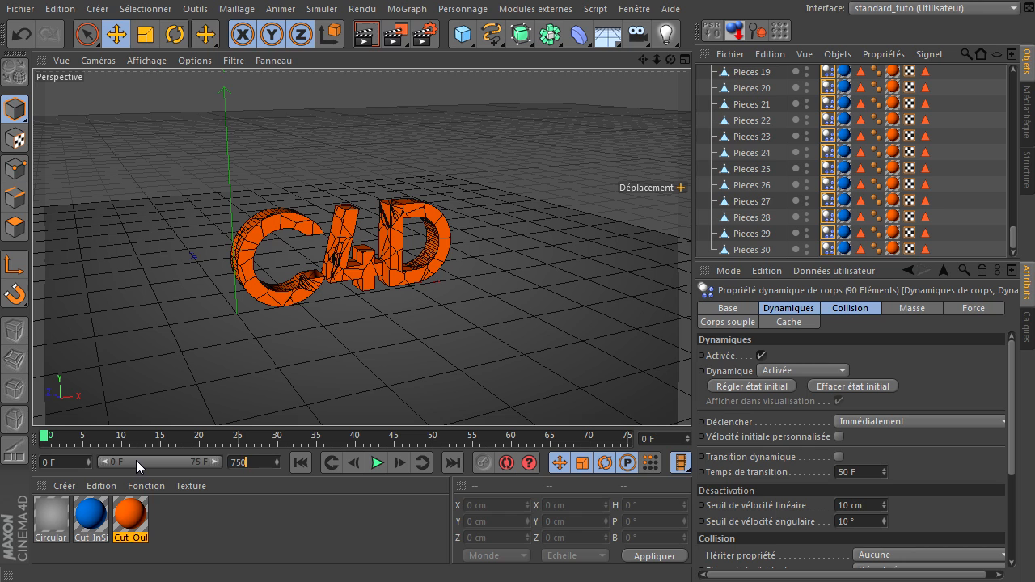
key("Return")
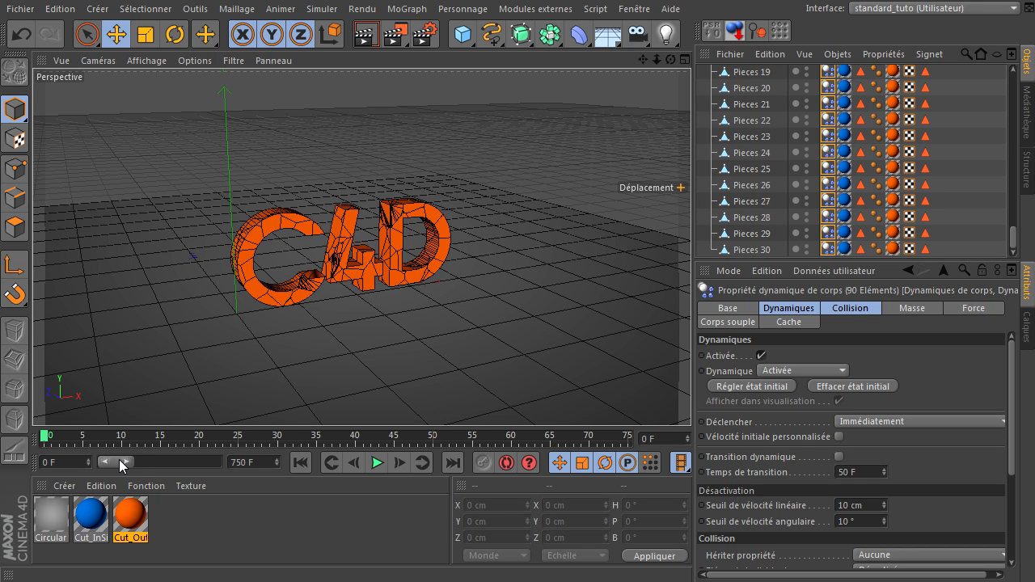
left_click_drag(129, 465, 304, 461)
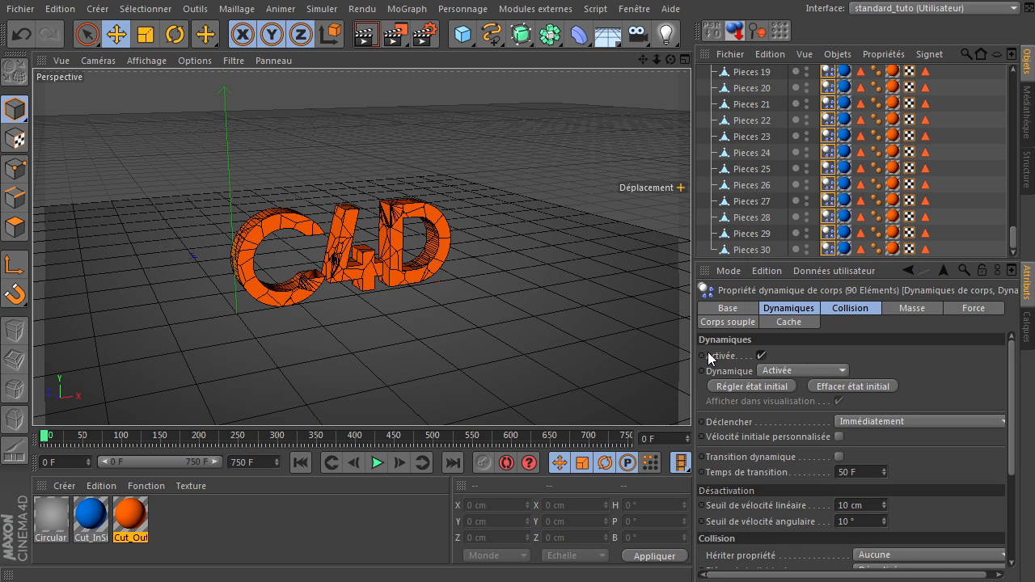
Play the simulation and set Dynamique to Désactivée for all selected dynamics tags
left_click(376, 462)
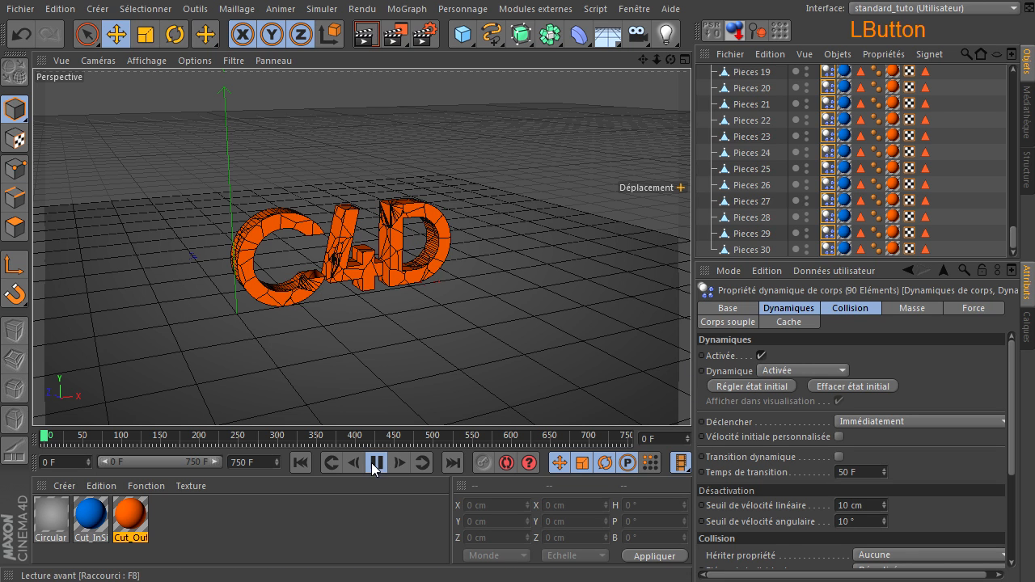
left_click(791, 372)
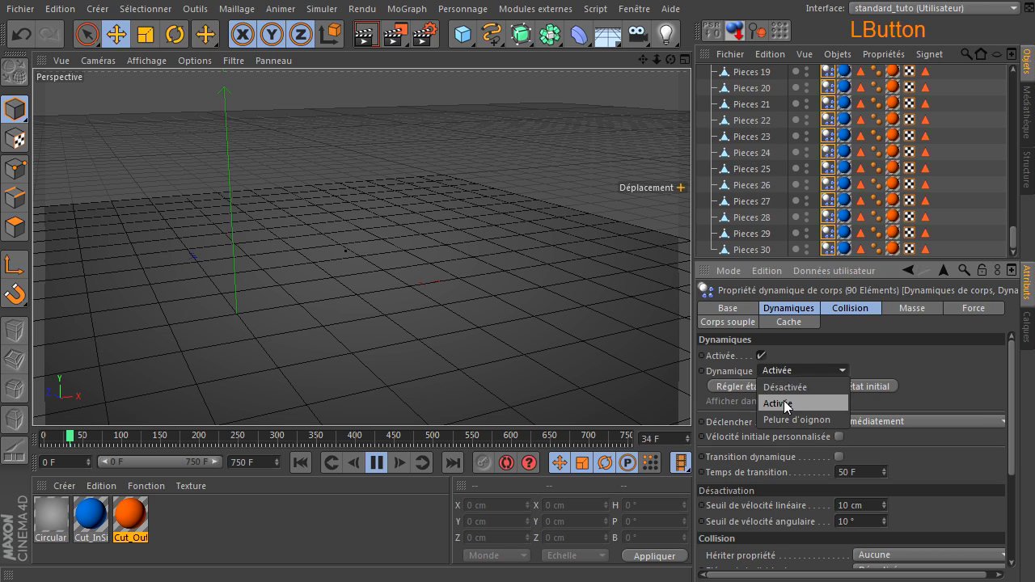
left_click(789, 387)
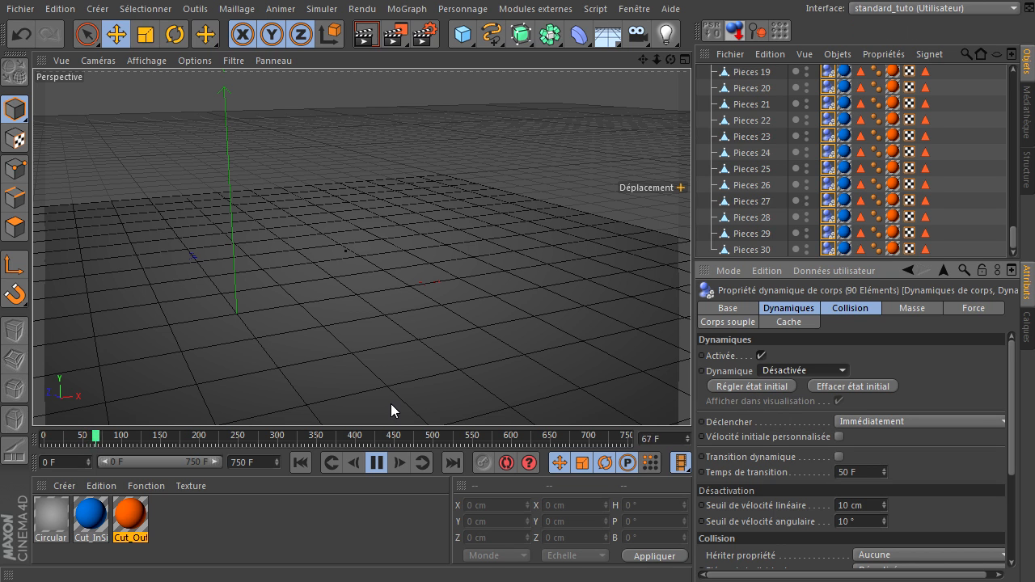
Replay the animation from frame 0 and turn off Activée for all selected dynamics tags
left_click(377, 462)
left_click(301, 462)
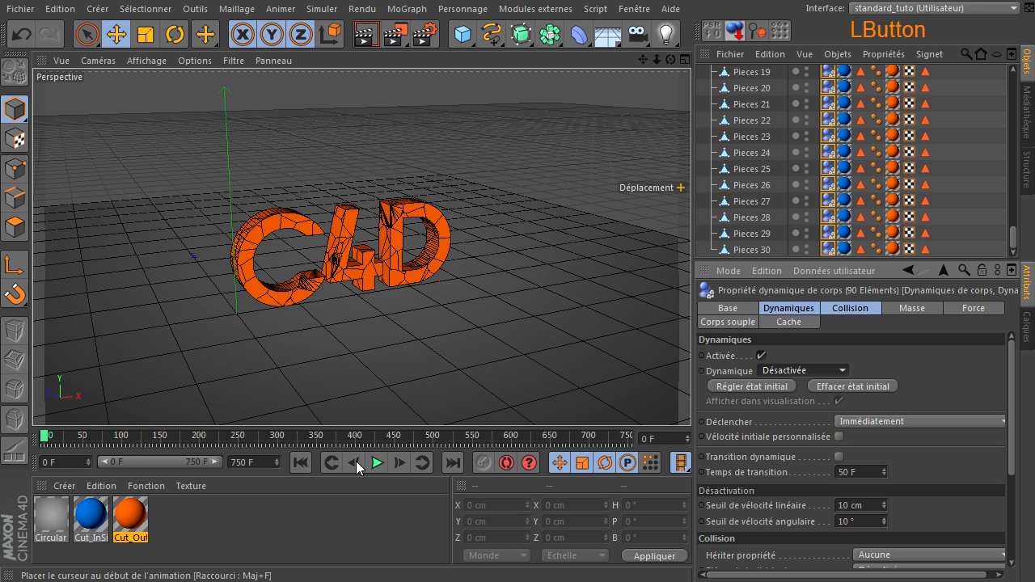
left_click(377, 463)
left_click(761, 355)
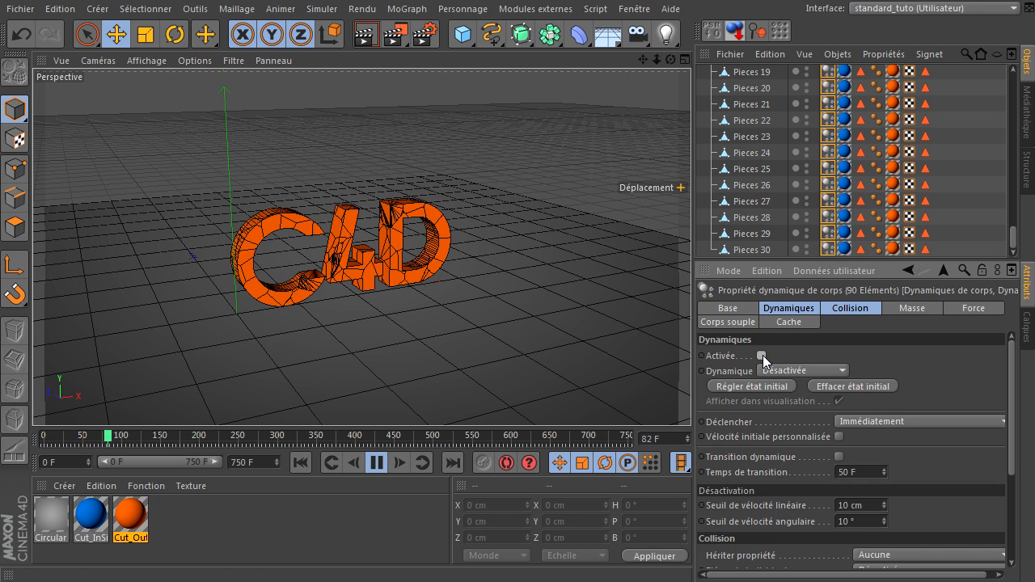
Turn on Activée with Dynamique set to Activée for the selected dynamics tags, and turn Activée off again during playback
left_click(762, 355)
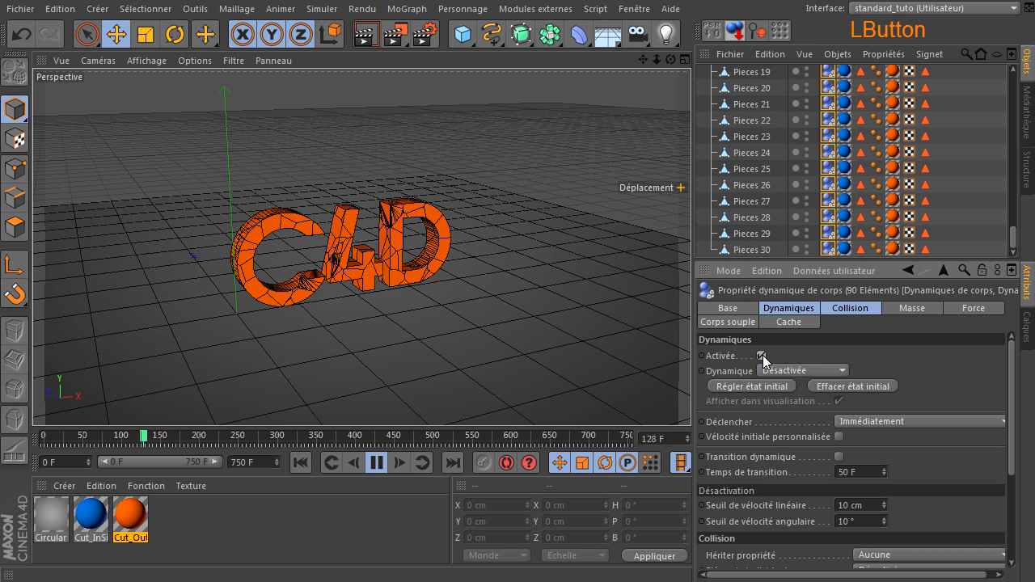
left_click(778, 370)
left_click(776, 403)
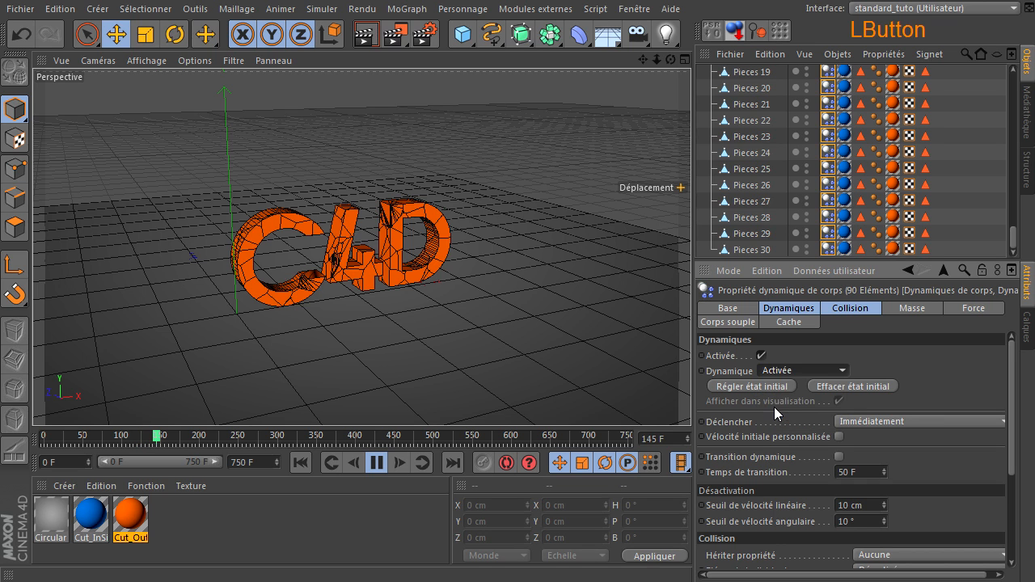
left_click(762, 356)
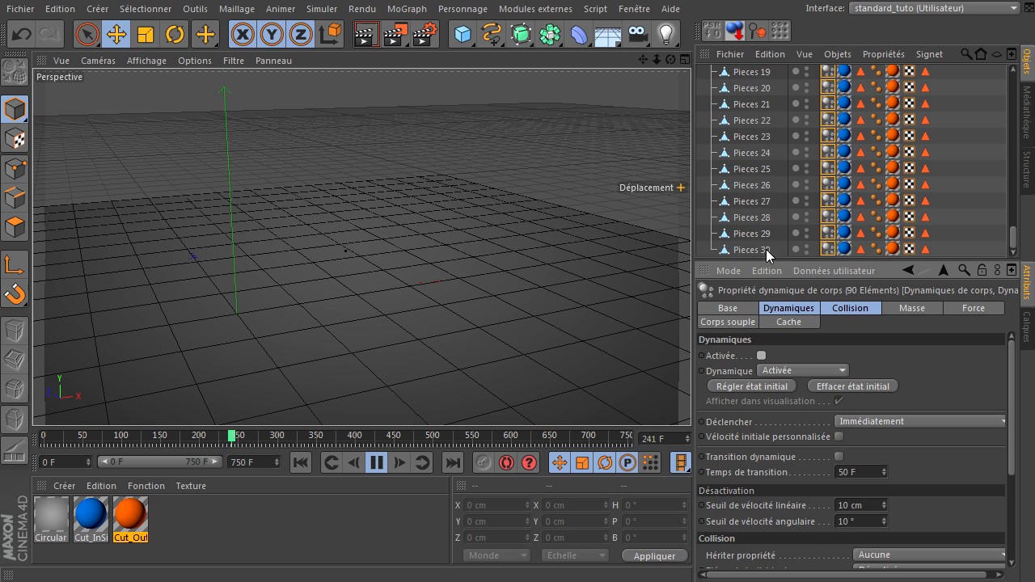
Turn Activée back on with Dynamique set to Désactivée for the selected tags, and return the animation to frame 0
left_click_drag(667, 63, 688, 396)
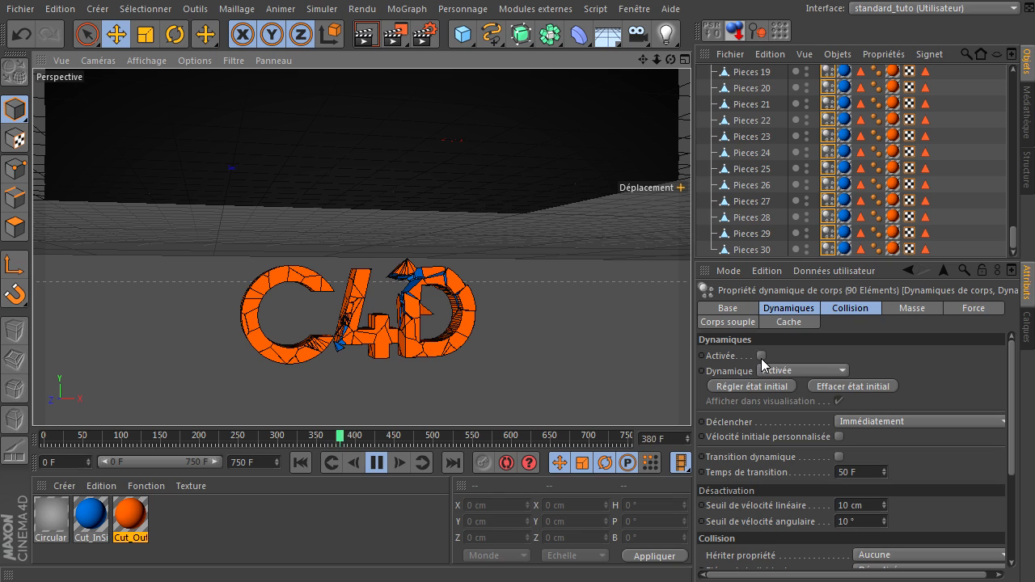
left_click(786, 370)
left_click(790, 391)
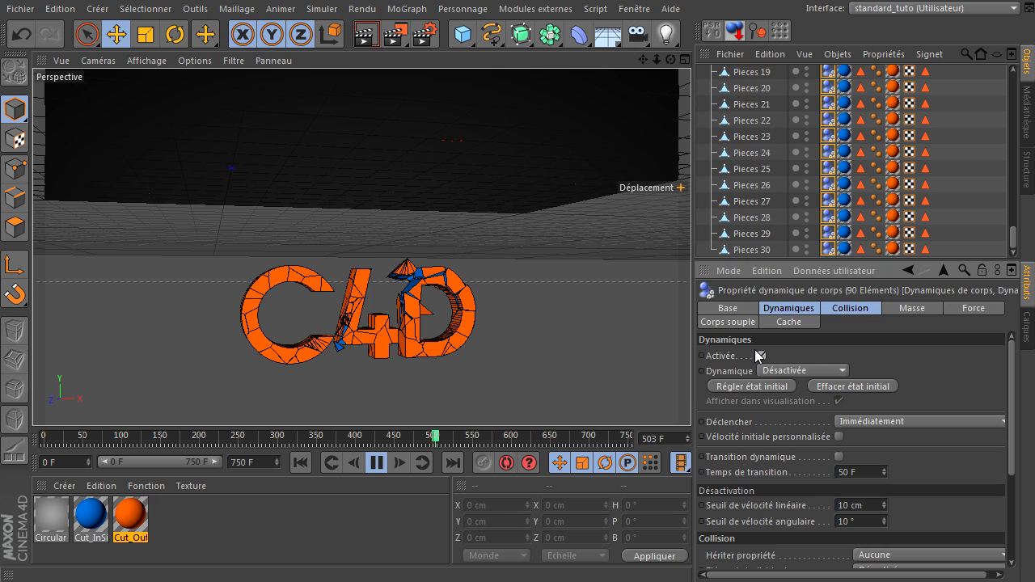
left_click(373, 463)
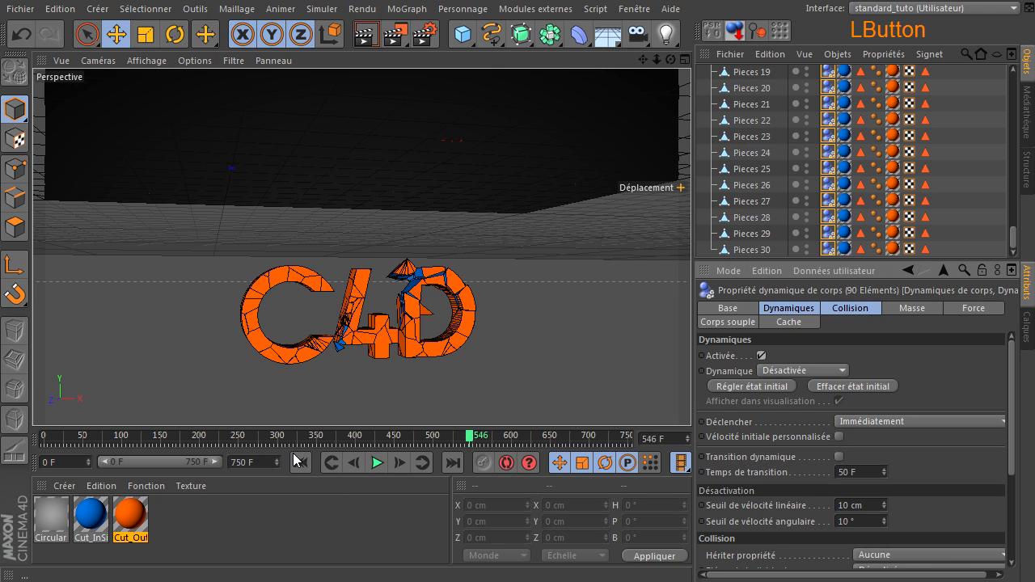
left_click(299, 463)
Set Dynamique to Activée for all selected dynamics tags and play the simulation with the C4D text in view
left_click(775, 372)
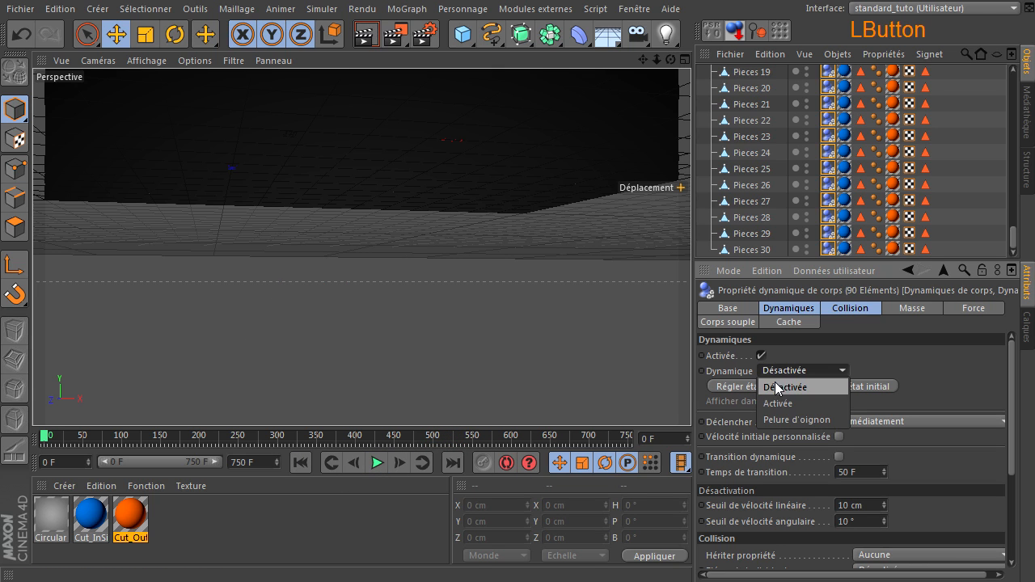
left_click(772, 400)
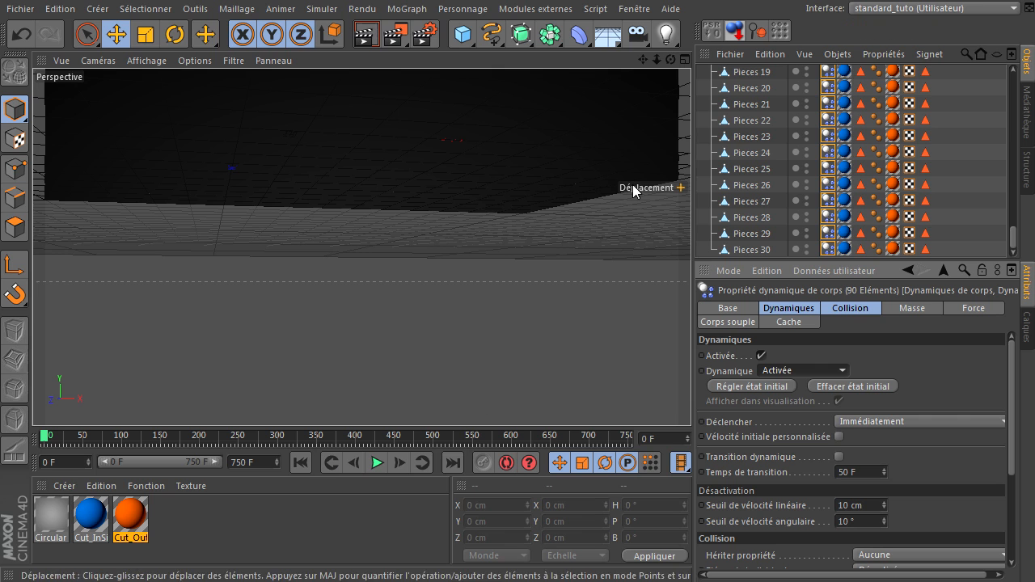
left_click_drag(670, 61, 688, 396)
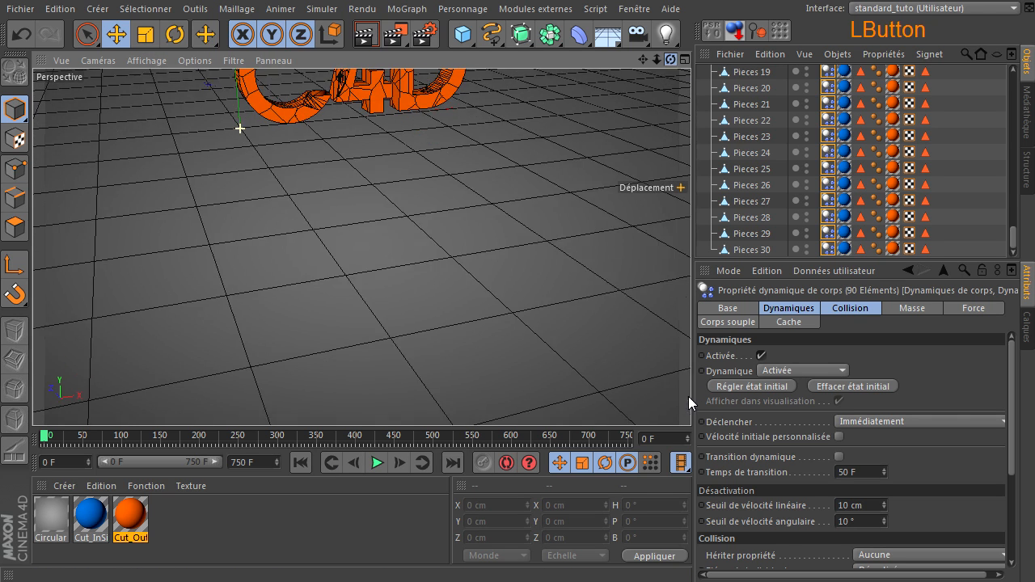
mouse_move(644, 60)
left_mouse_down()
mouse_move(688, 412)
mouse_move(648, 70)
left_mouse_up()
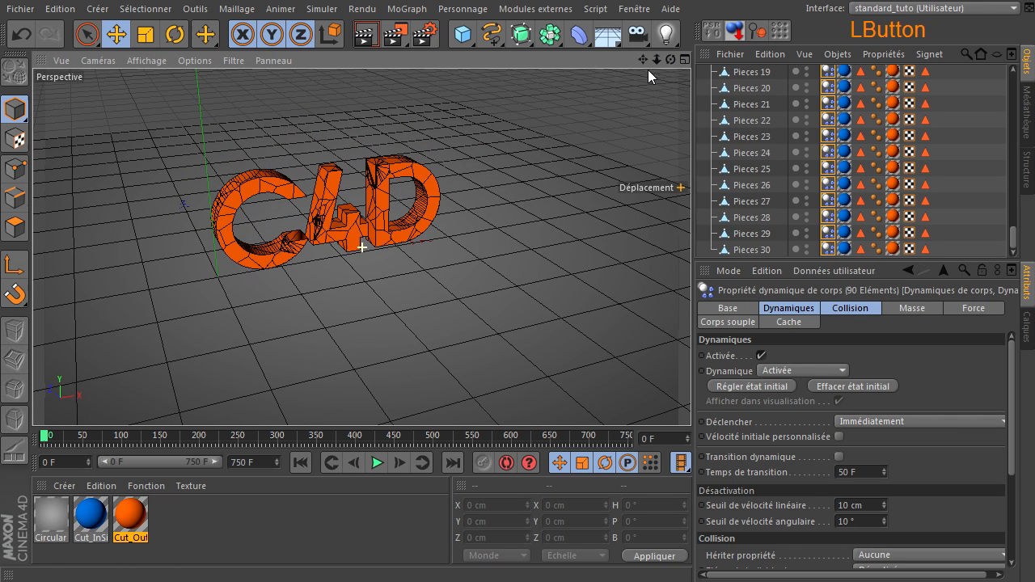
left_click(377, 463)
Set Dynamique to Désactivée for the selected tags during playback and return the animation to frame 0
left_click(778, 373)
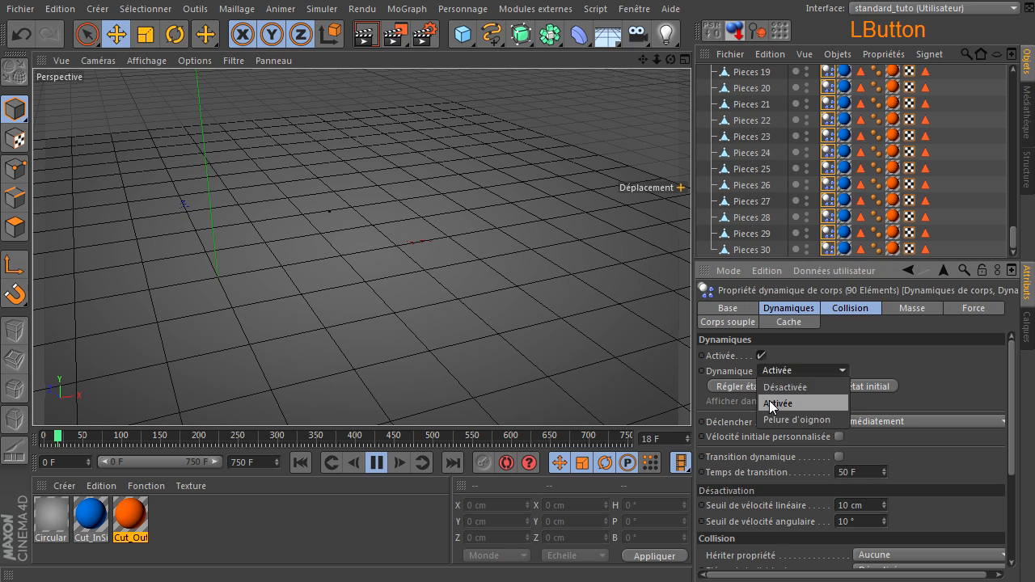
left_click(775, 387)
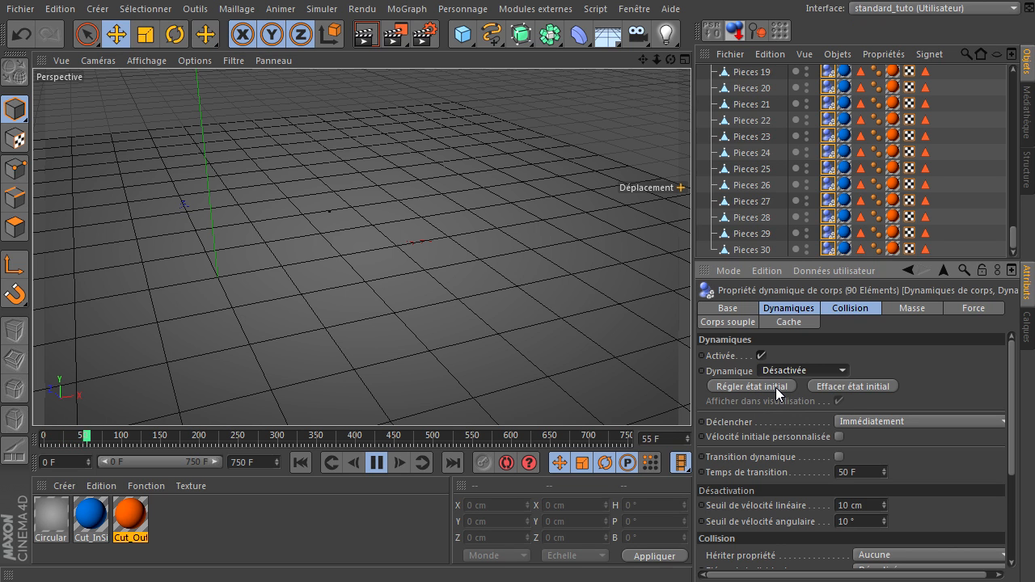
left_click(378, 464)
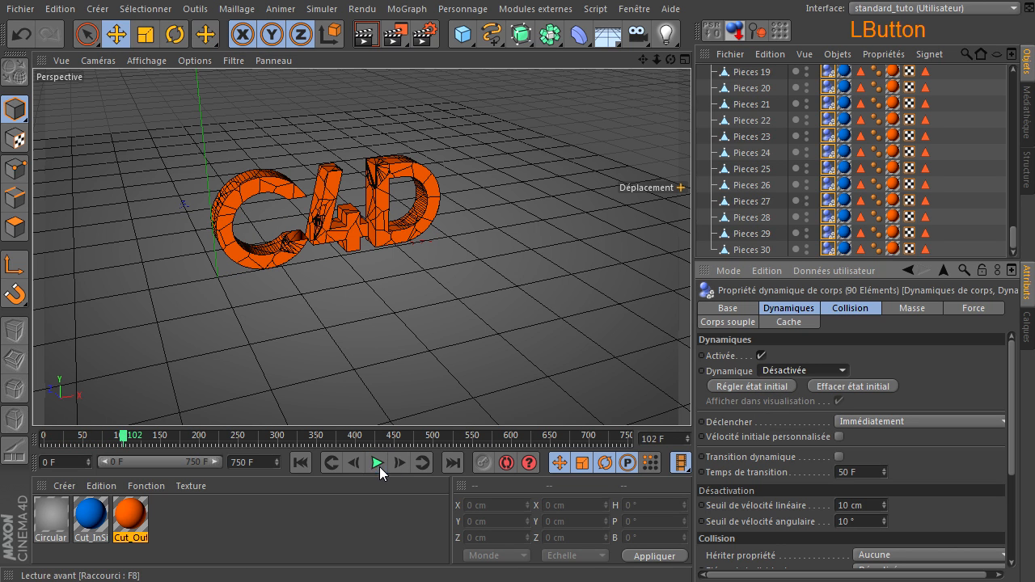
left_click(297, 463)
Set Dynamique to Activée for all selected dynamics tags, clear the selection and collapse the C4D hierarchy
left_click(772, 370)
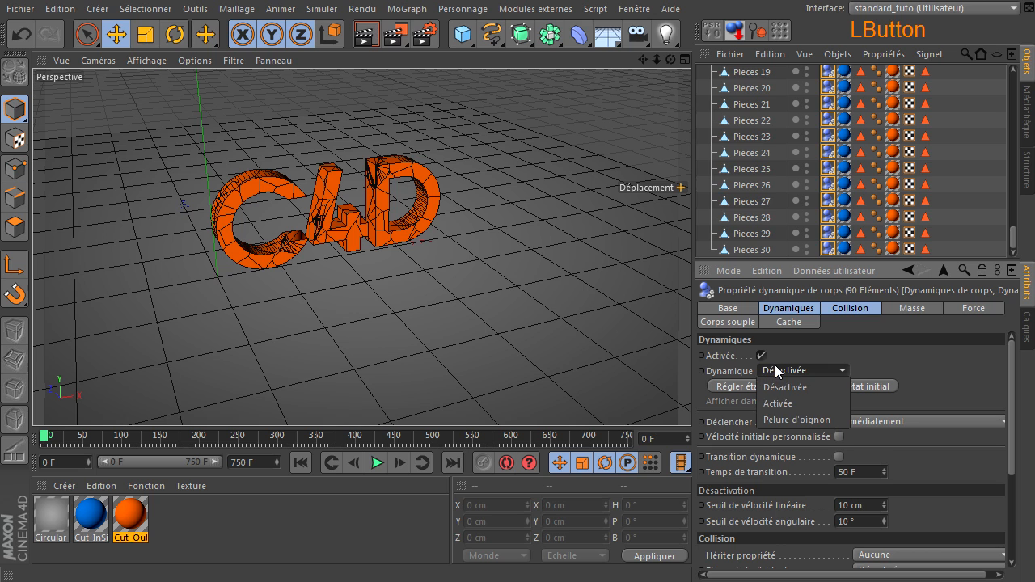
left_click(785, 405)
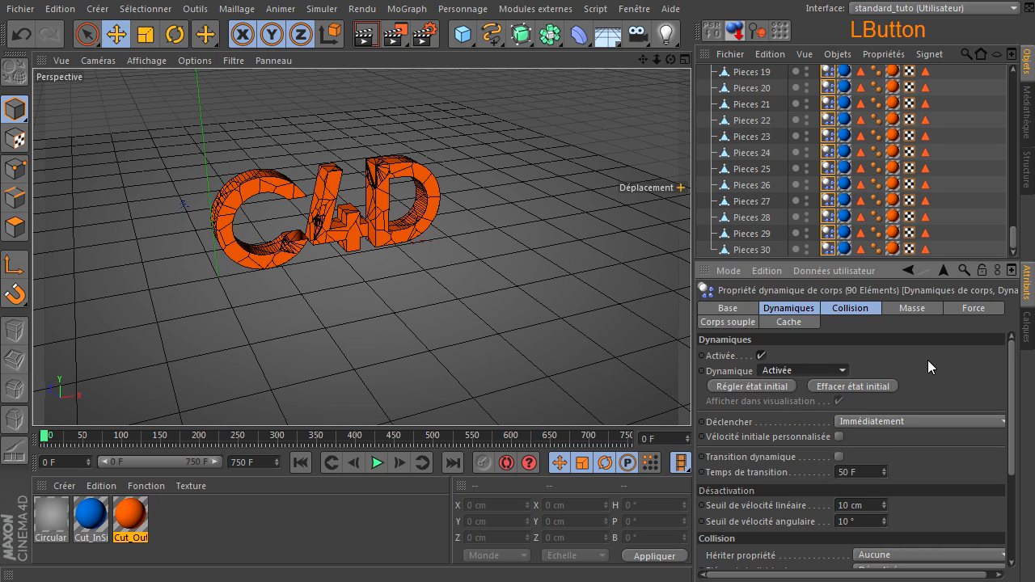
left_click(489, 224)
scroll(896, 204, "up", 3)
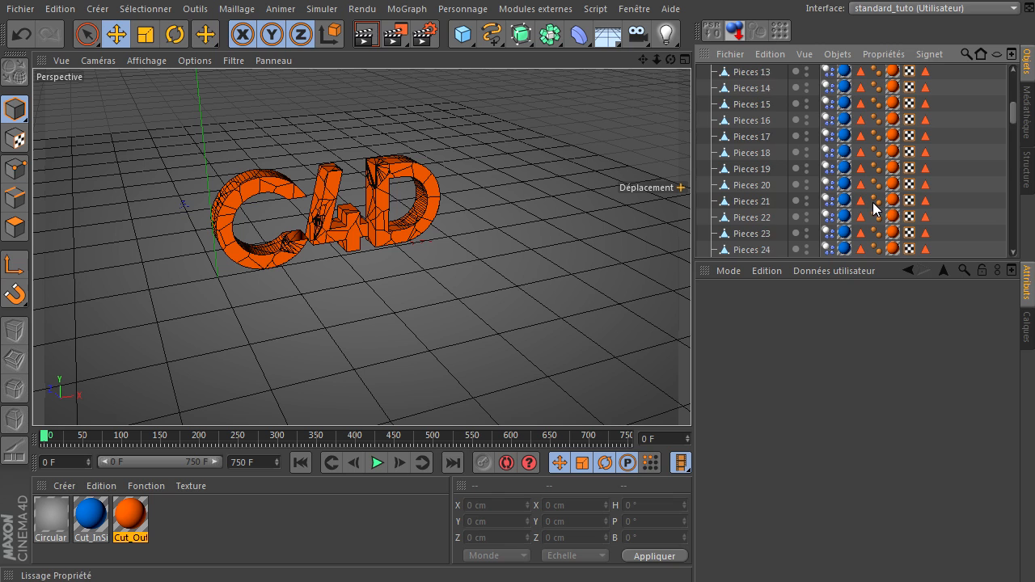
scroll(872, 202, "up", 5)
left_click(702, 106)
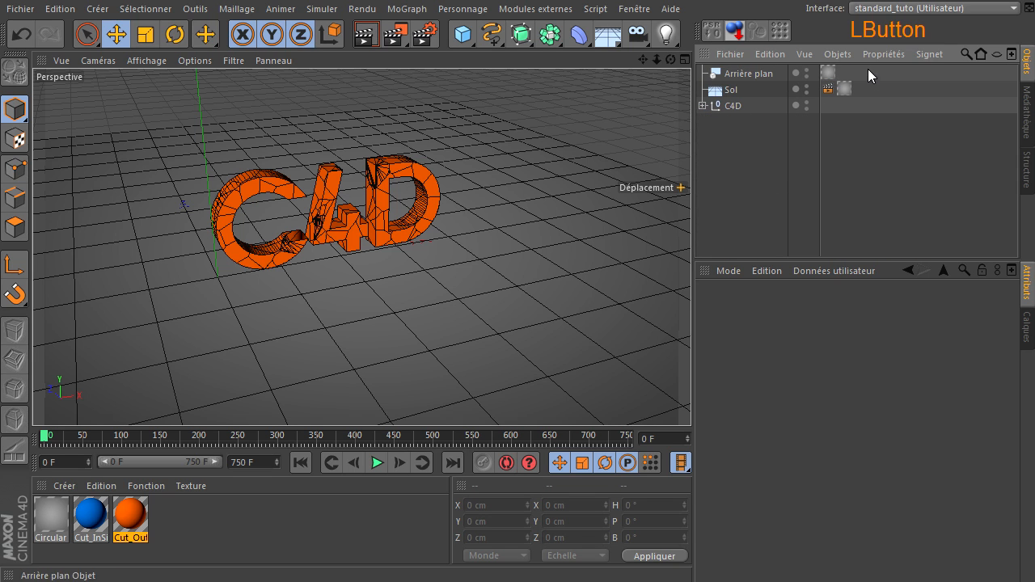
Add a Corps collision tag to the Sol object, test the simulation against it and return to frame 0
left_click(727, 90)
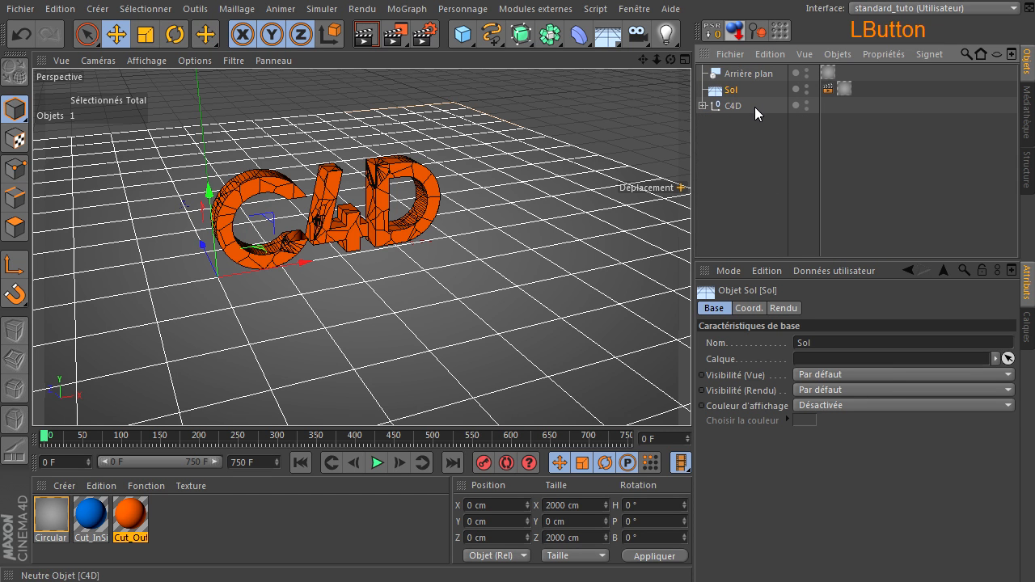
right_click(713, 93)
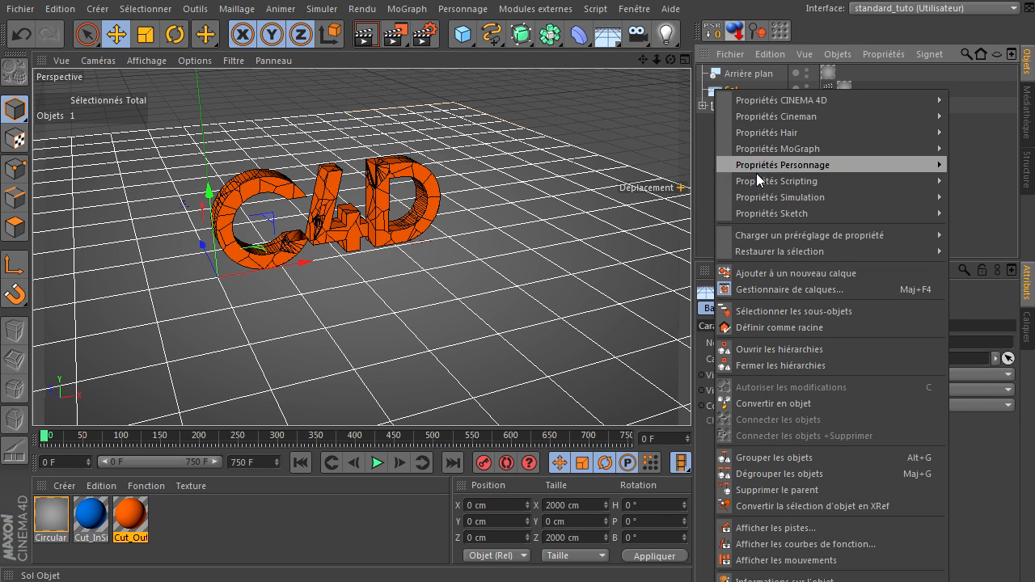
mouse_move(759, 196)
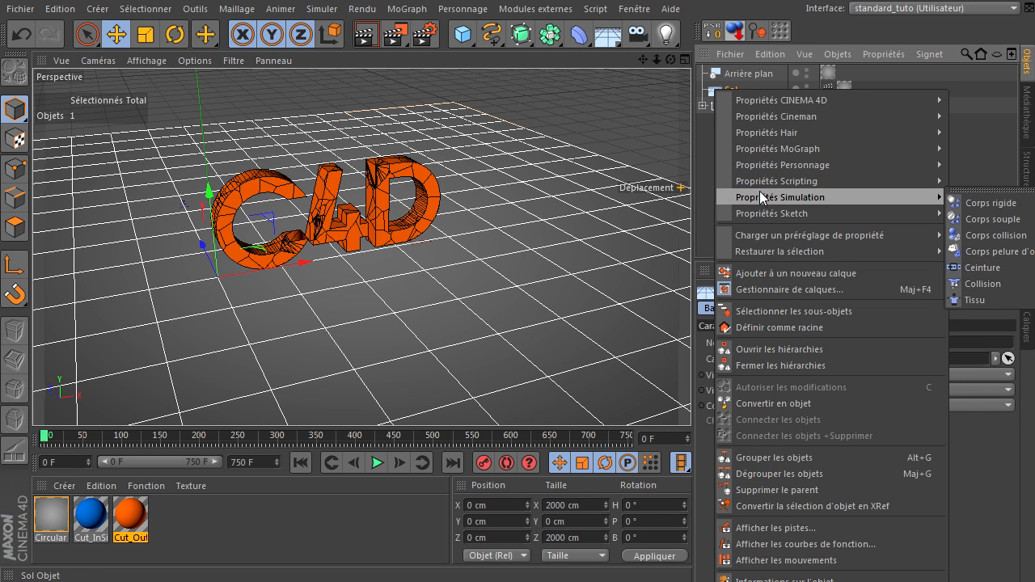
left_click(989, 237)
left_click(374, 464)
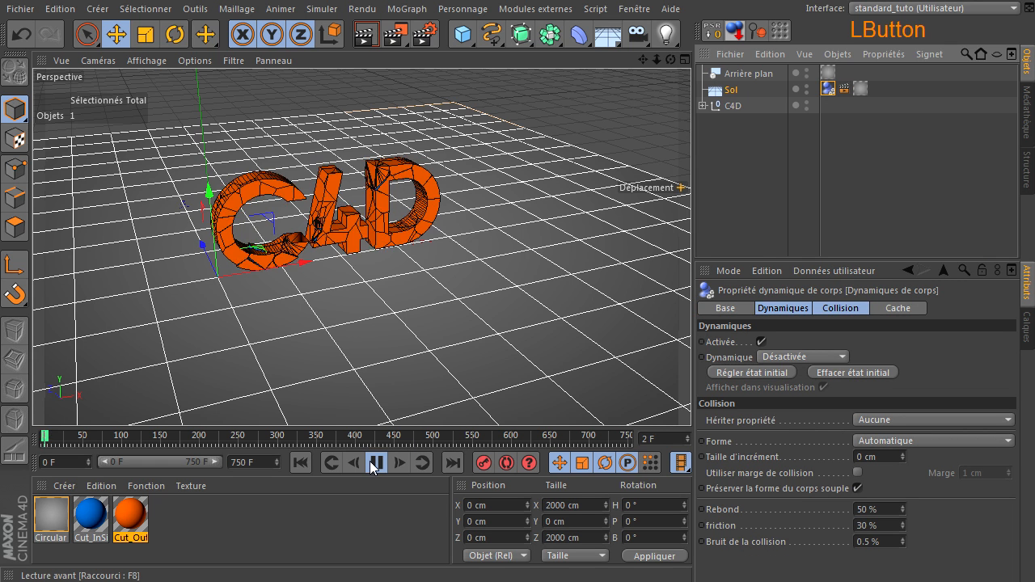
left_click(375, 464)
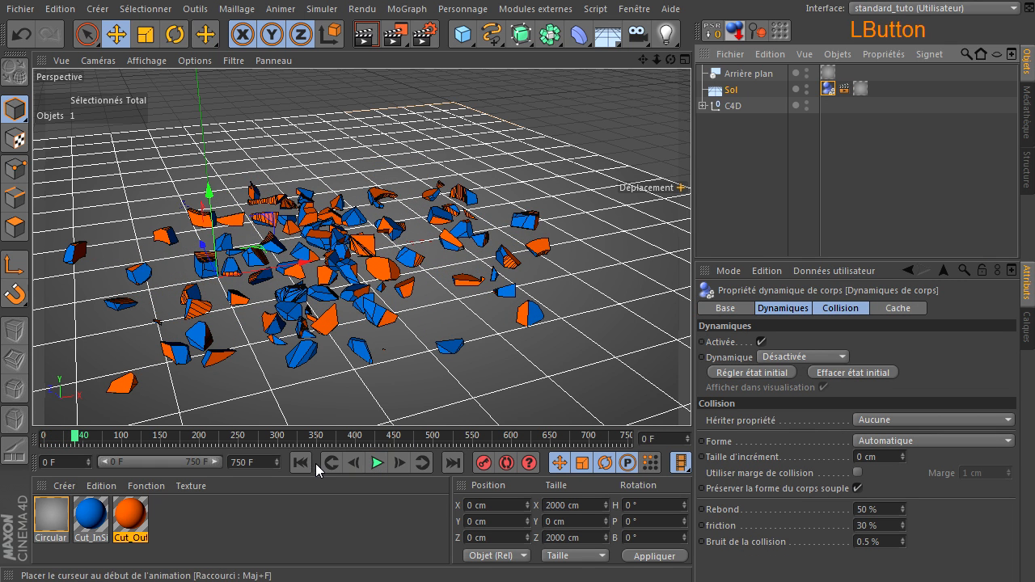
left_click(302, 462)
Expand the C4D group and select all the pieces' dynamics tags, from the first Pieces 1 to the last Pieces 30
left_click(701, 109)
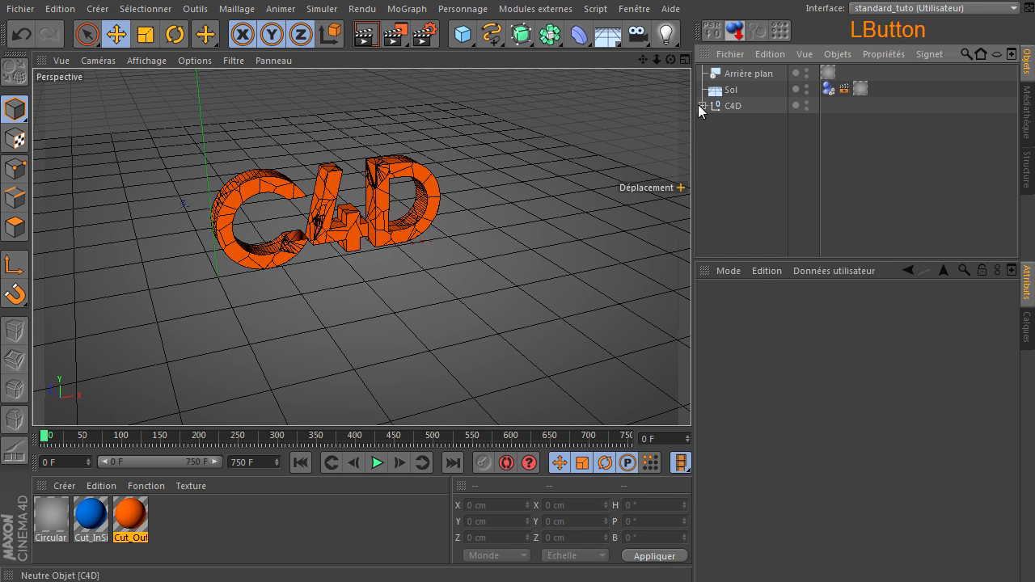
left_click(702, 106)
left_click(828, 121)
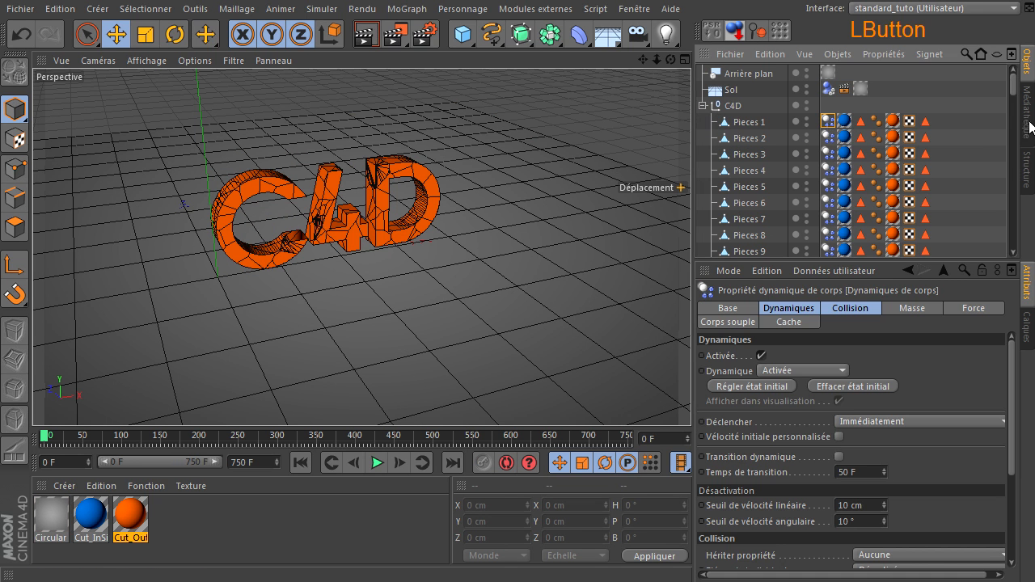
left_click_drag(1012, 89, 1012, 243)
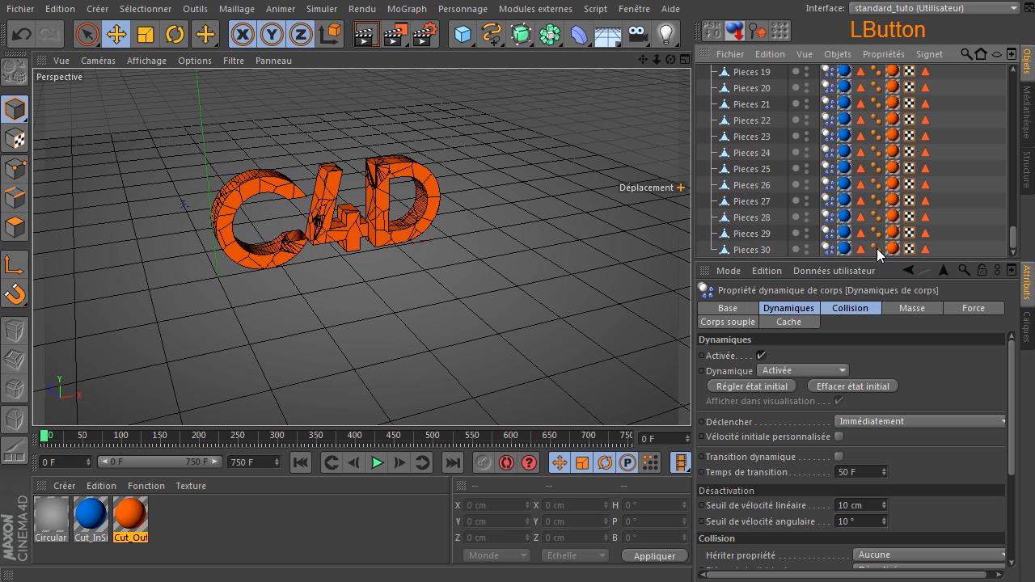
left_click(827, 249, "shift")
Play the simulation and switch Dynamique to Désactivée and back to Activée for all selected tags
scroll(502, 274, "down", 3)
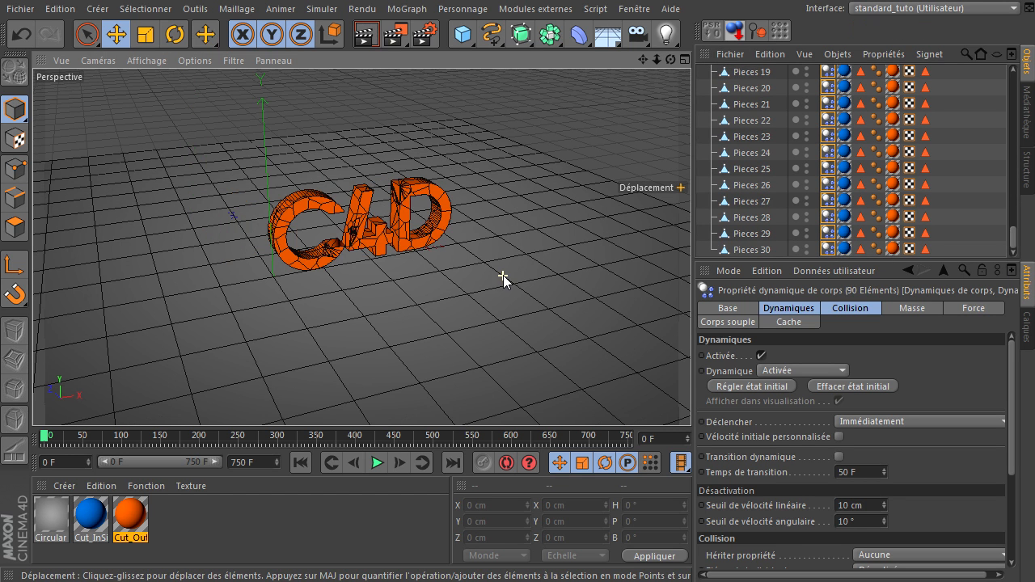
left_click(377, 463)
left_click(802, 371)
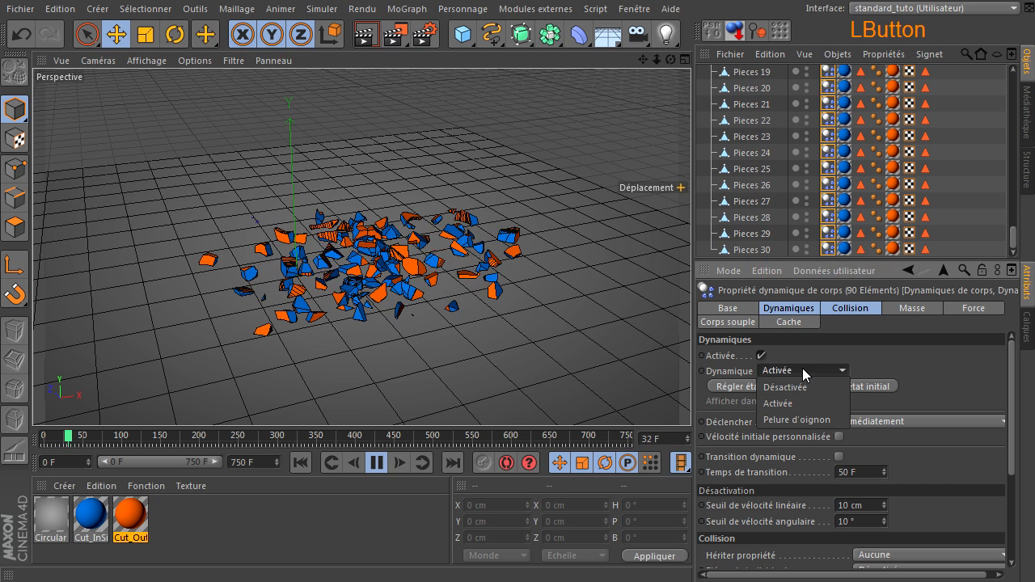
left_click(791, 387)
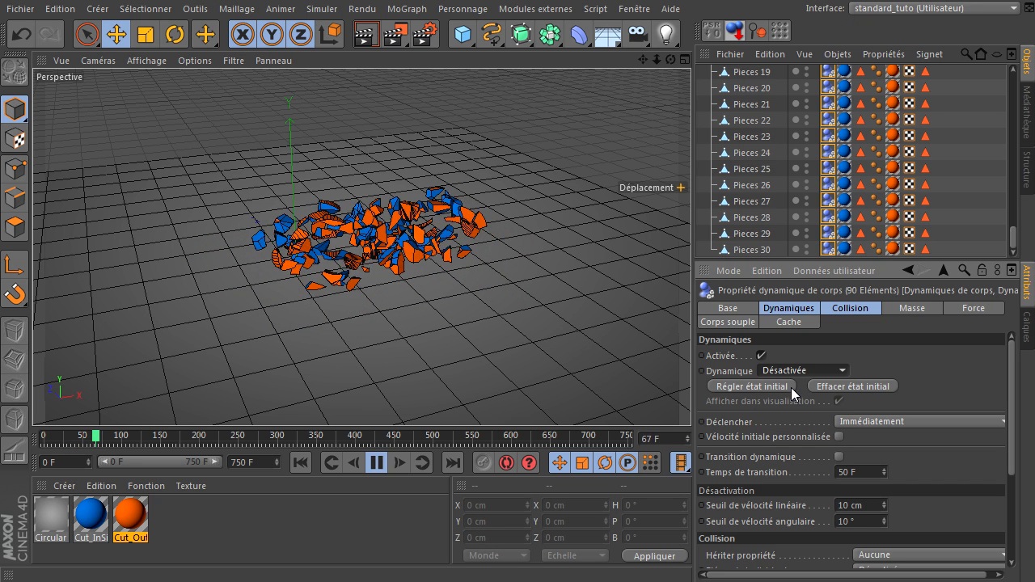
left_click(784, 368)
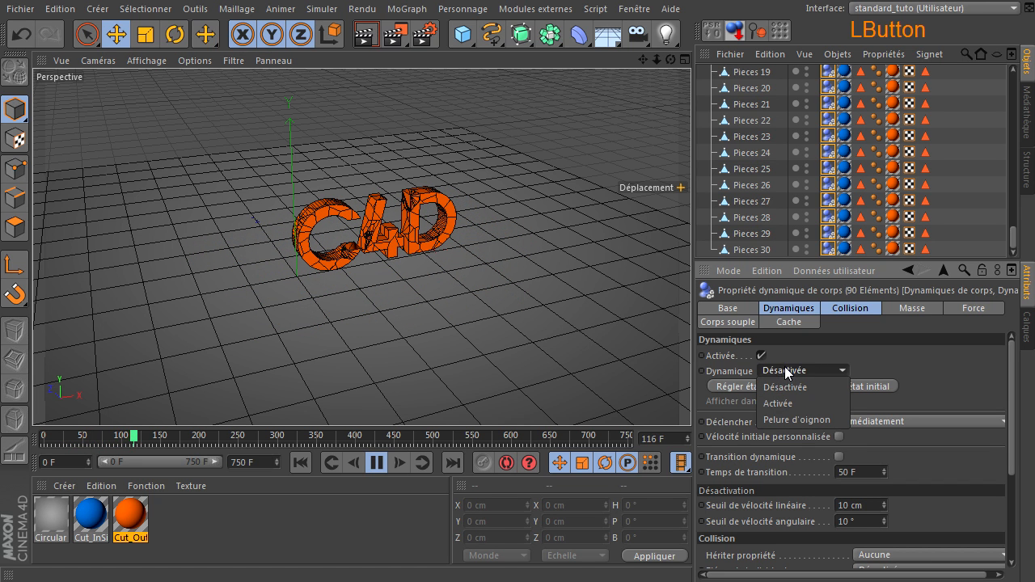
left_click(783, 401)
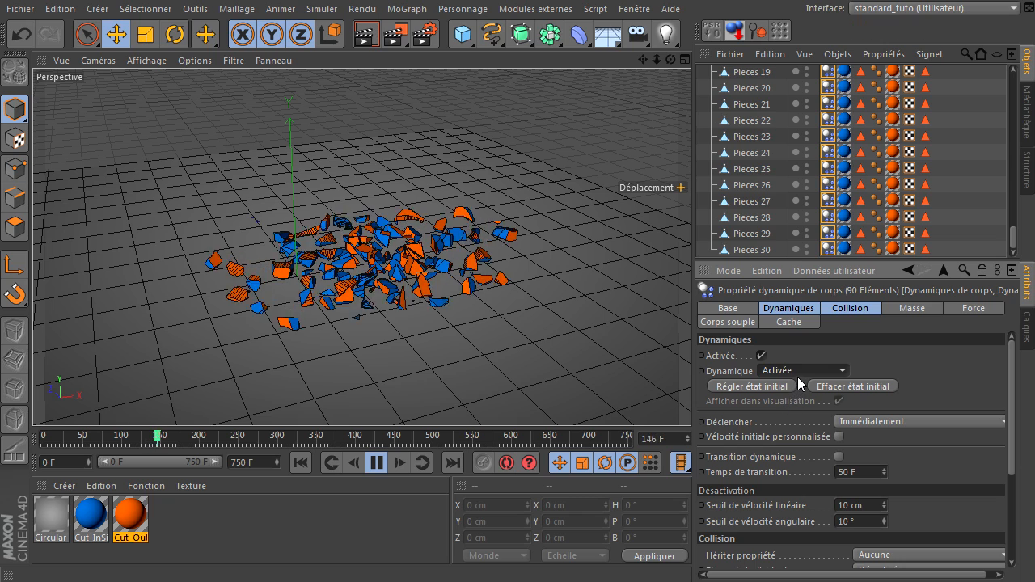
Set Dynamique to Désactivée for all selected dynamics tags, return the animation to frame 0 and clear the selection
left_click(796, 369)
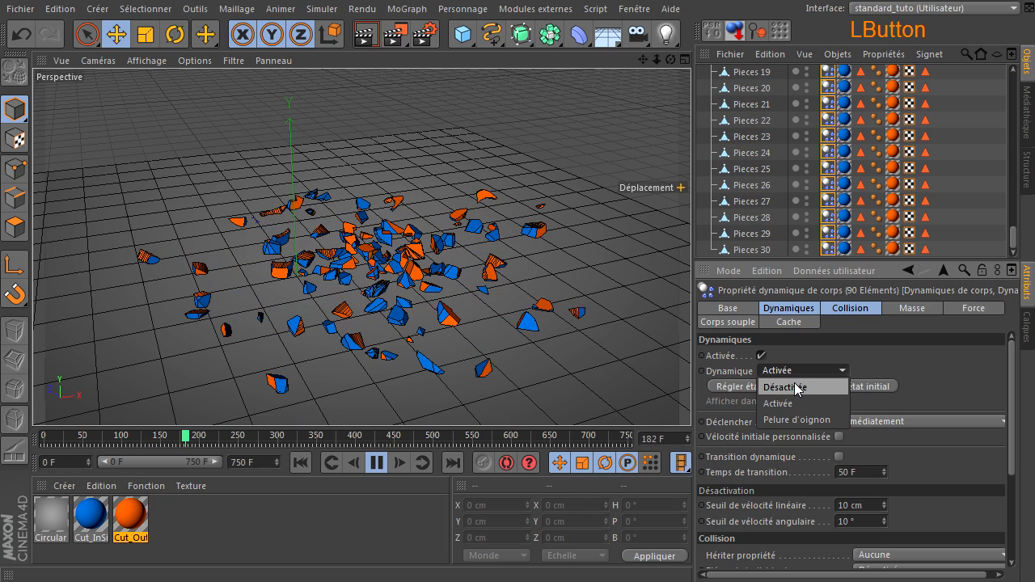
left_click(792, 385)
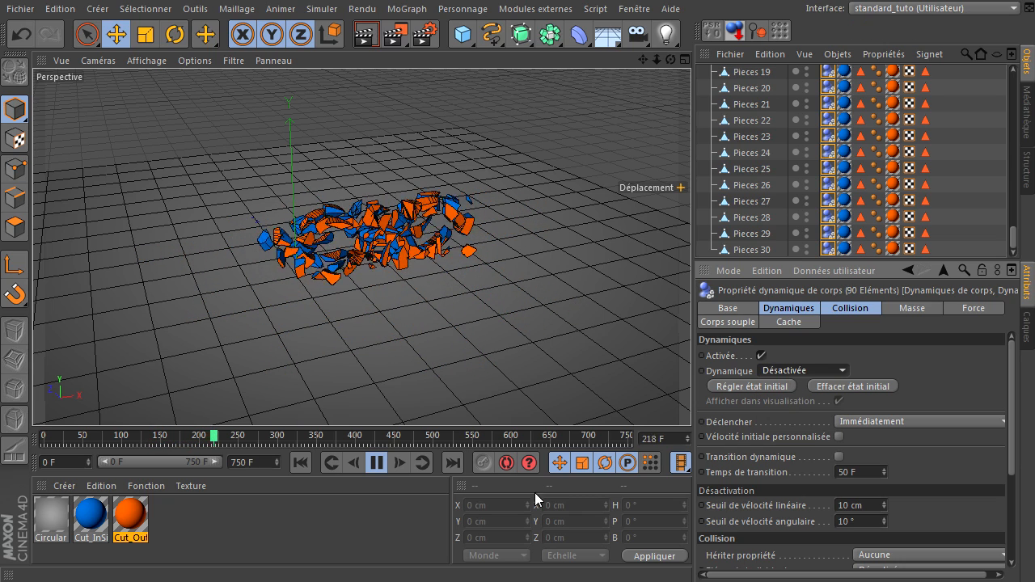
left_click(377, 462)
left_click(377, 463)
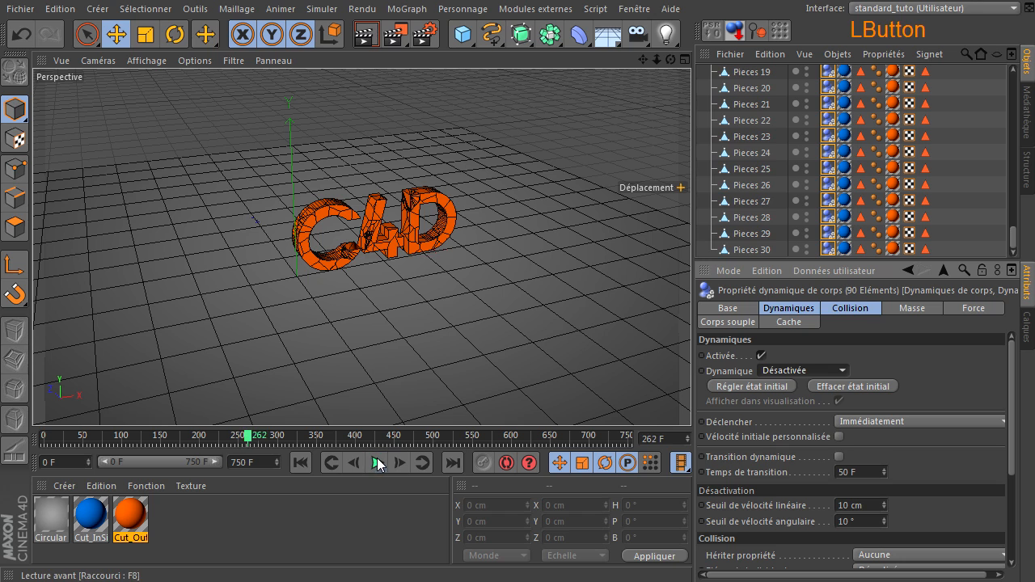
left_click(299, 461)
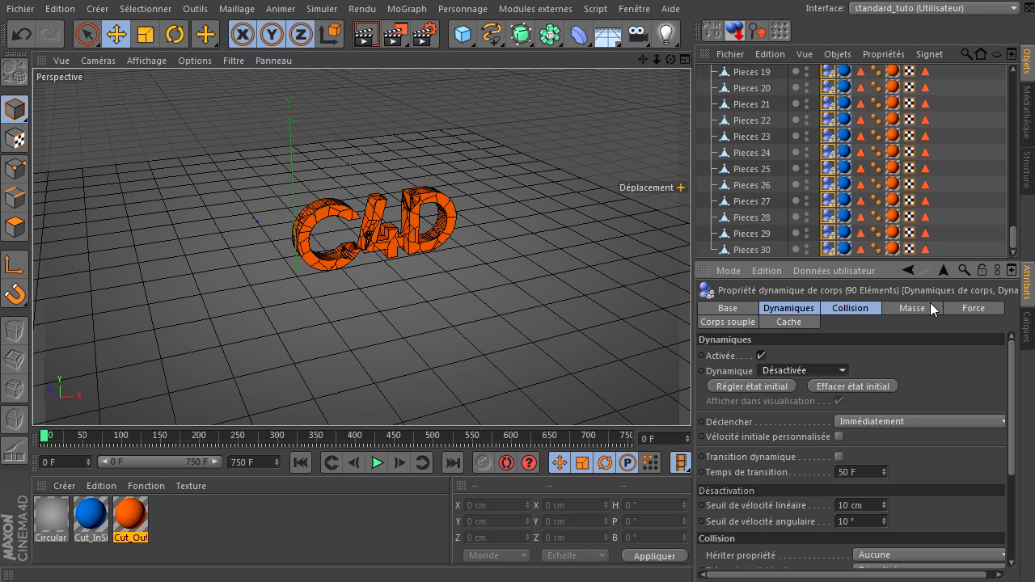
left_click(982, 215)
scroll(982, 216, "up", 5)
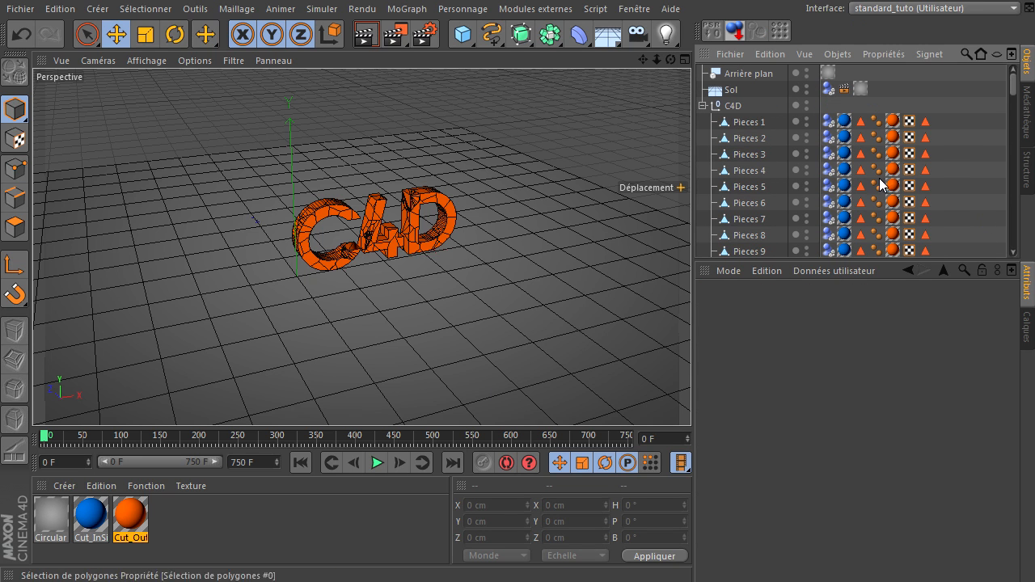
Collapse the C4D group, then add a null object and rename it Effecteur Custom
left_click(703, 106)
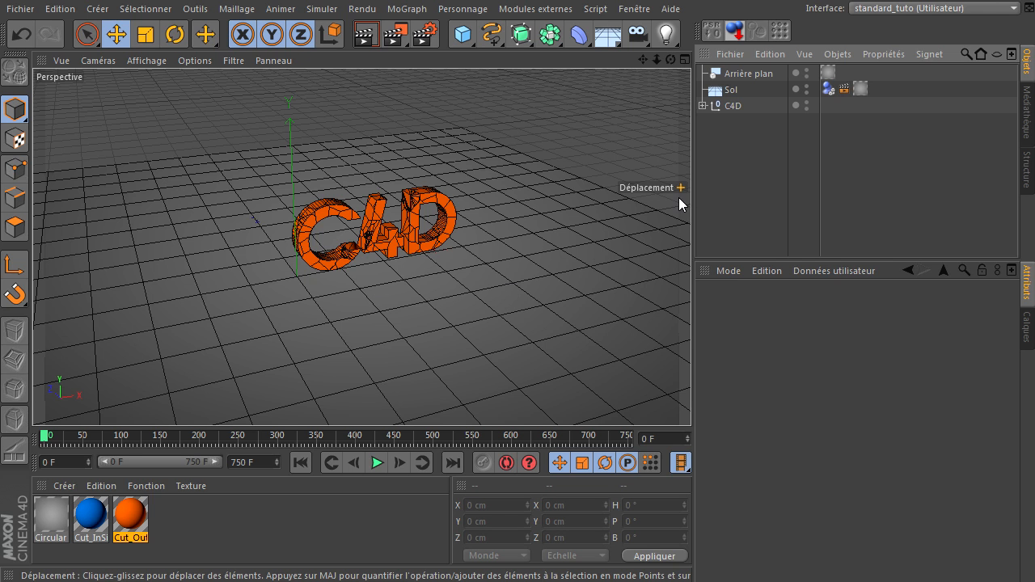
left_click(740, 153)
left_click_drag(653, 59, 691, 396)
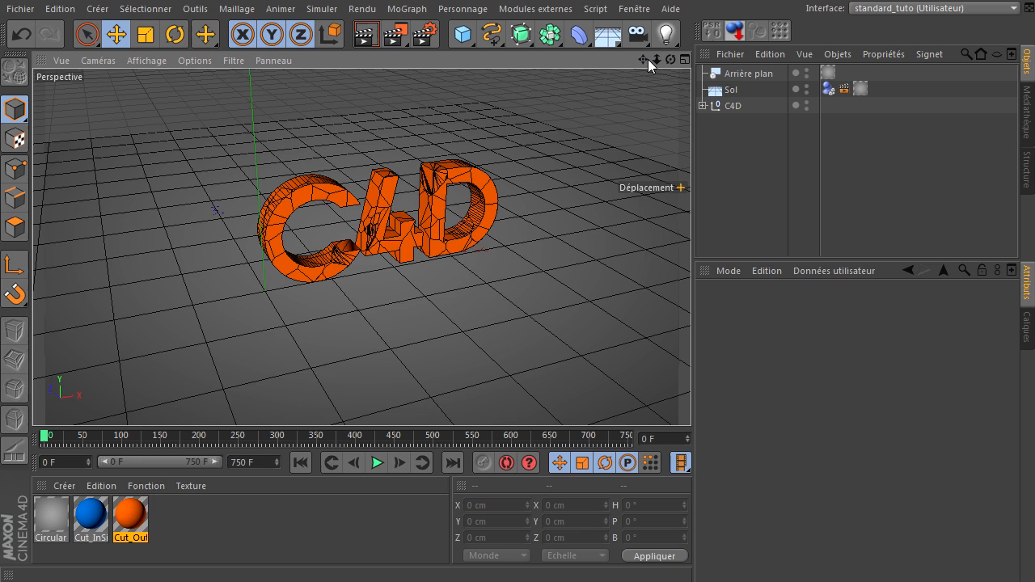
left_click_drag(653, 60, 690, 396)
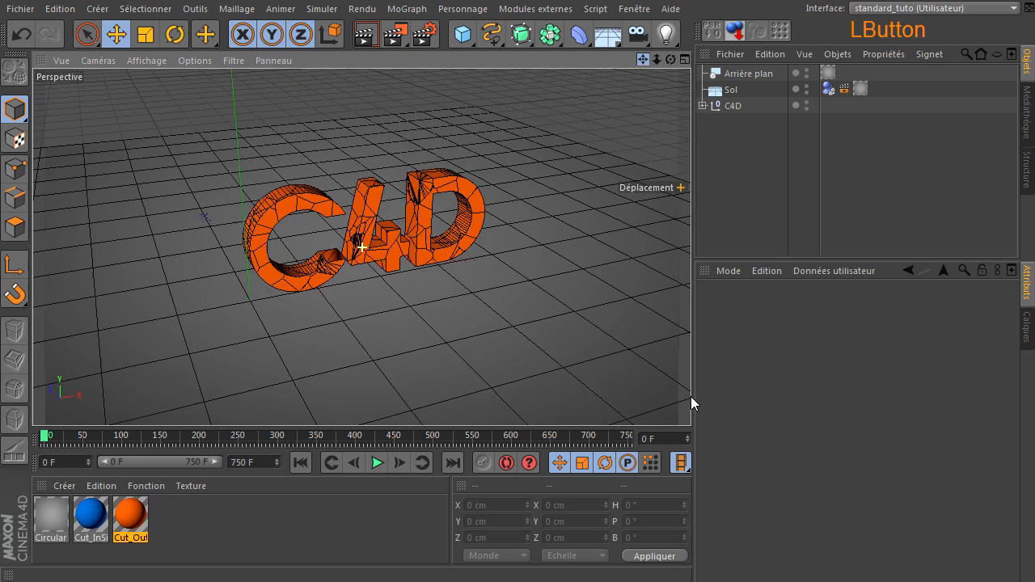
left_click_drag(464, 37, 555, 45)
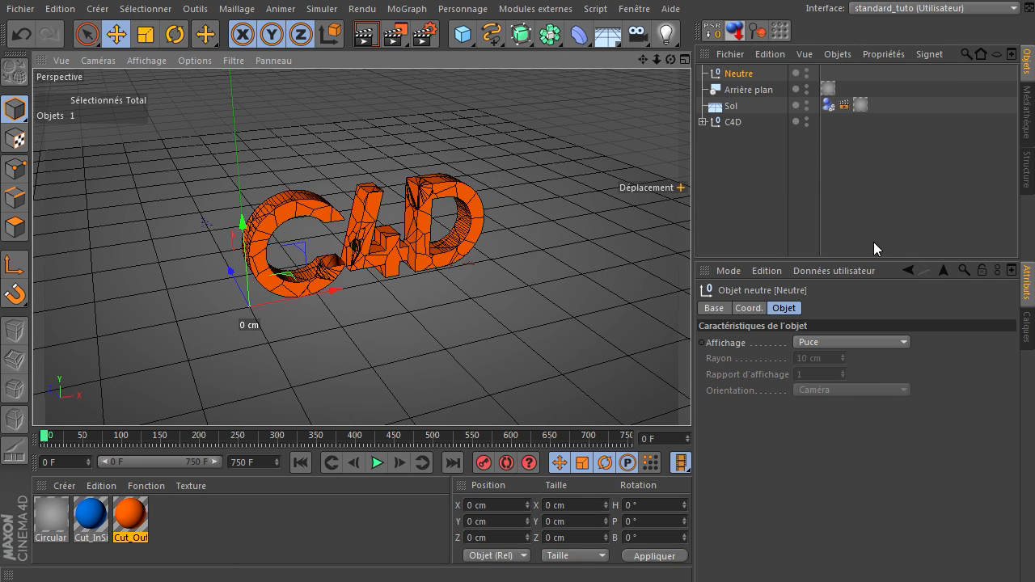
double_click(738, 74)
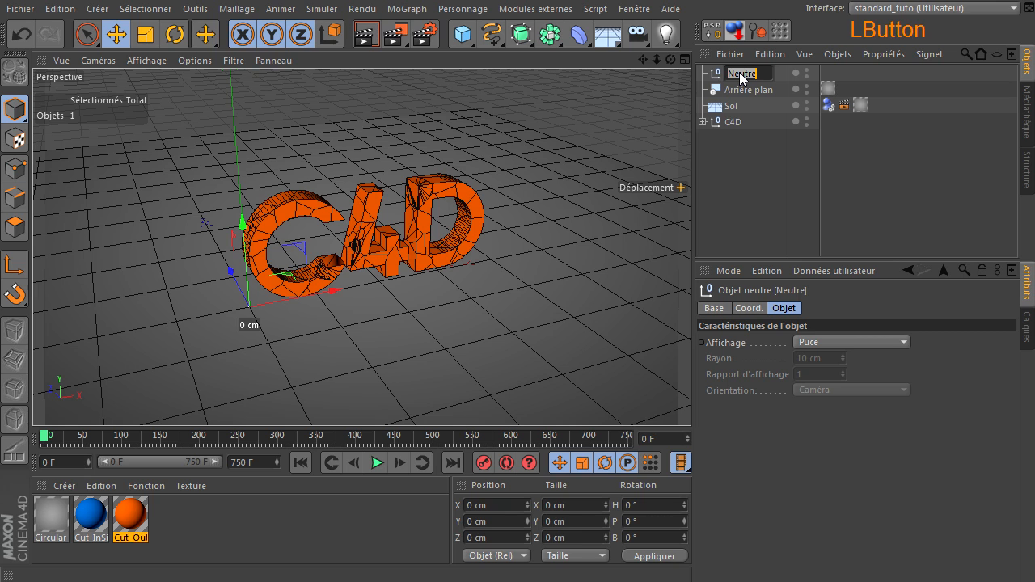
type("Effec")
type("teur Cus")
type("tom")
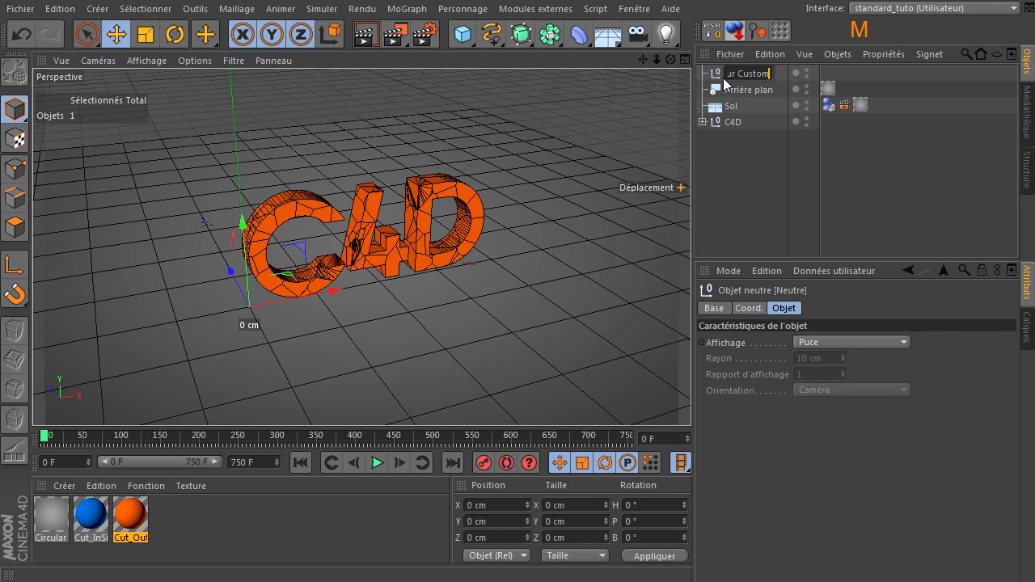
left_click(761, 191)
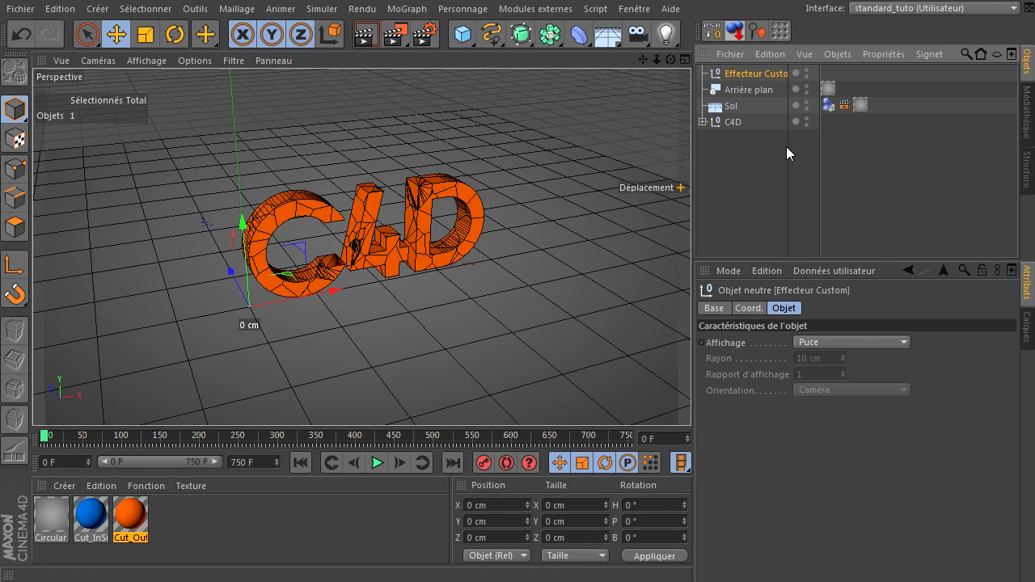
left_click_drag(819, 164, 846, 164)
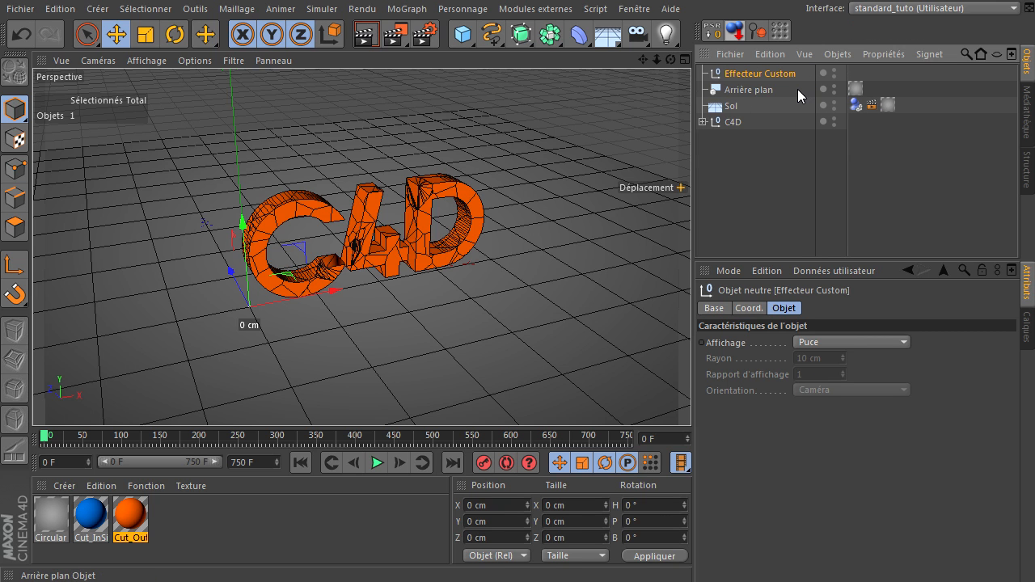
Add an XPresso tag to Effecteur Custom and enlarge the XPresso editor window below the object list
right_click(716, 75)
mouse_move(750, 83)
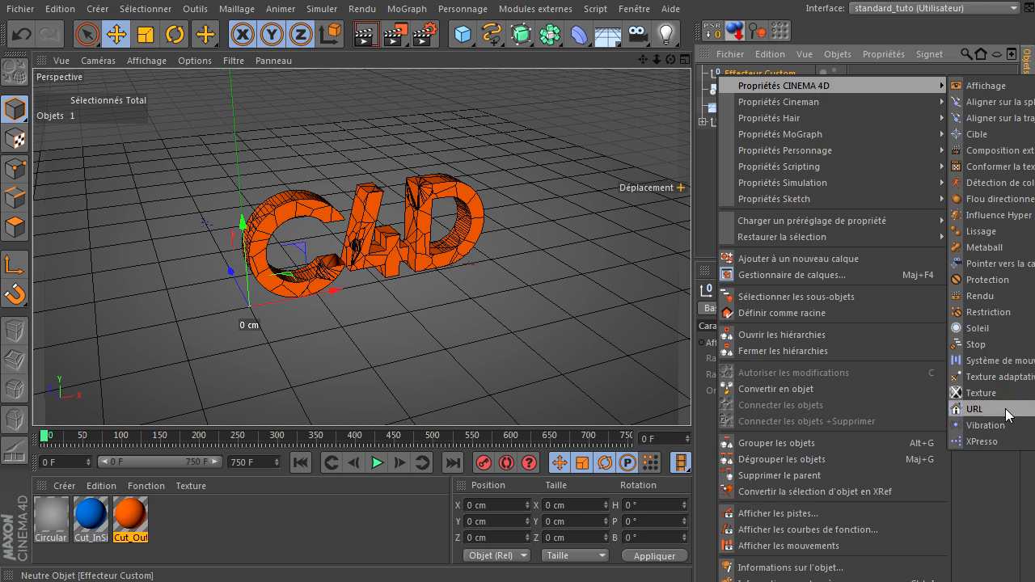
left_click(996, 439)
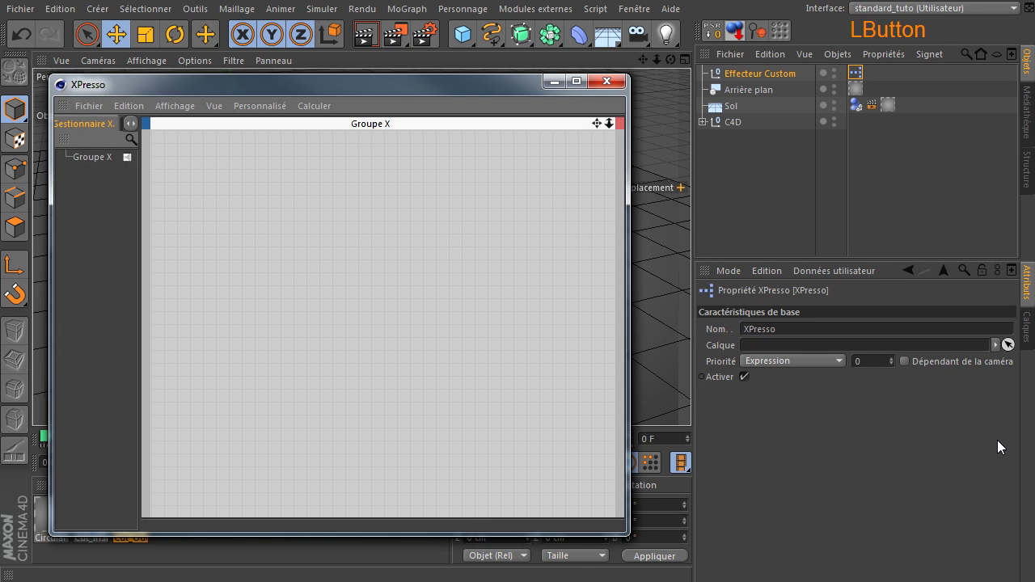
left_click(313, 106)
left_click(328, 146)
left_click_drag(626, 536, 1000, 553)
left_click_drag(652, 79, 613, 206)
left_click_drag(965, 279, 1022, 279)
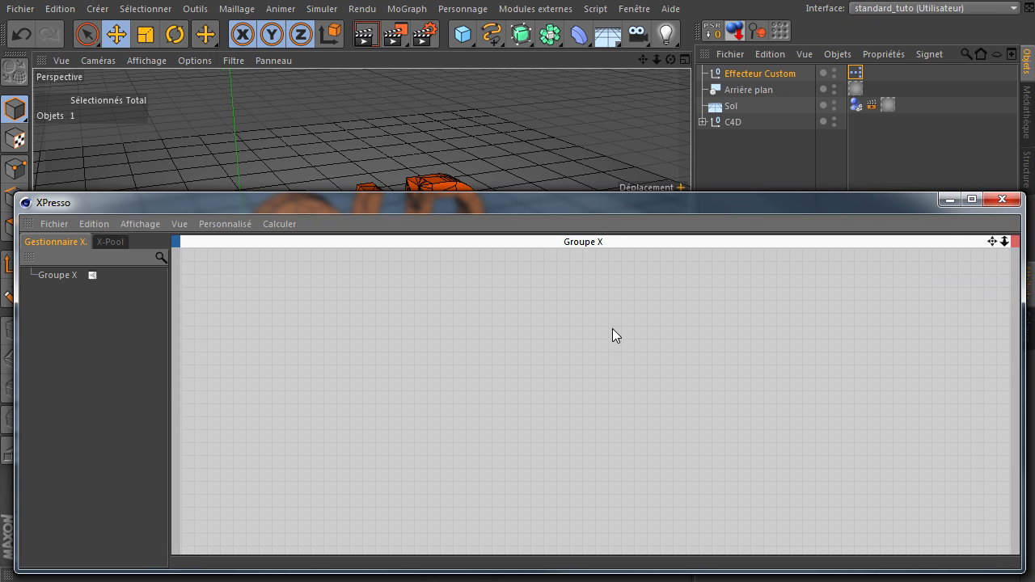
Show the X-Pool and expand its Opérateurs système, XPresso and MoGraph categories
left_click(105, 243)
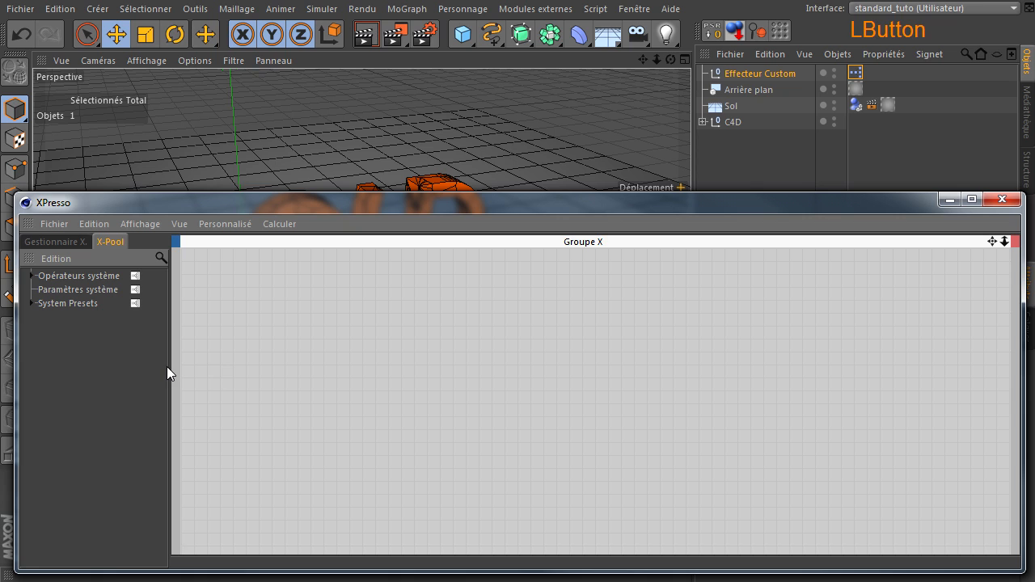
left_click_drag(168, 372, 223, 373)
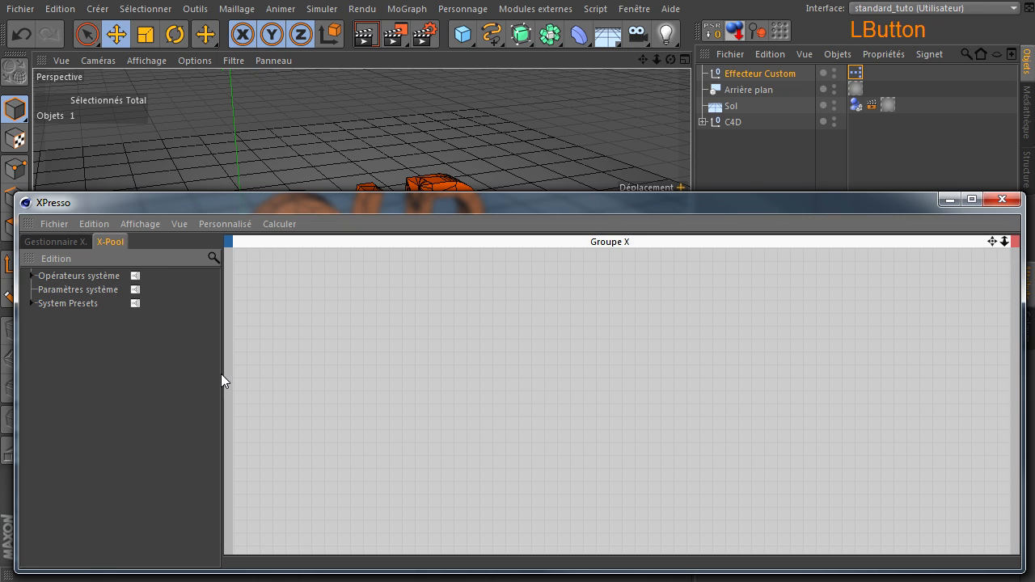
left_click(32, 274)
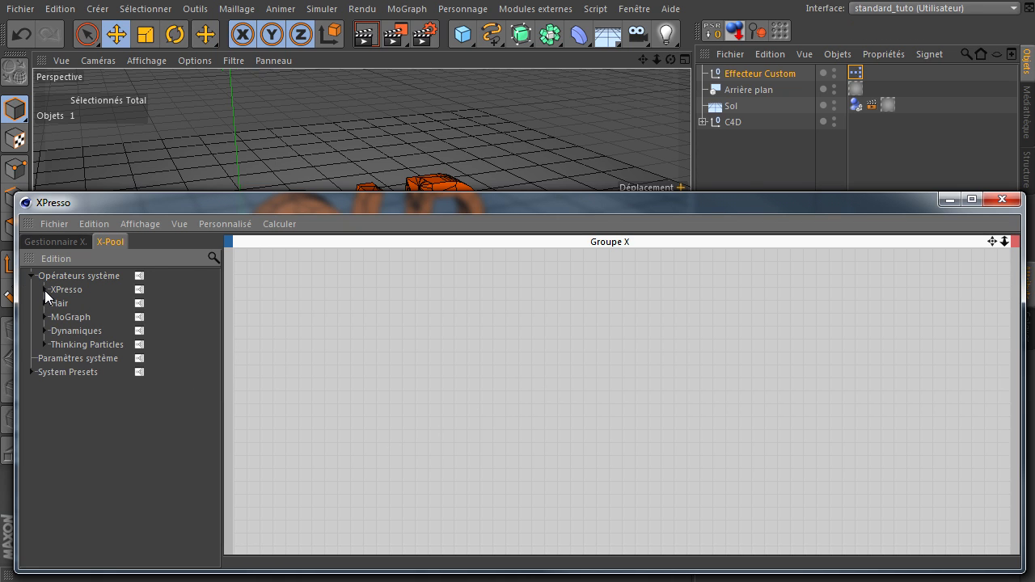
left_click(45, 289)
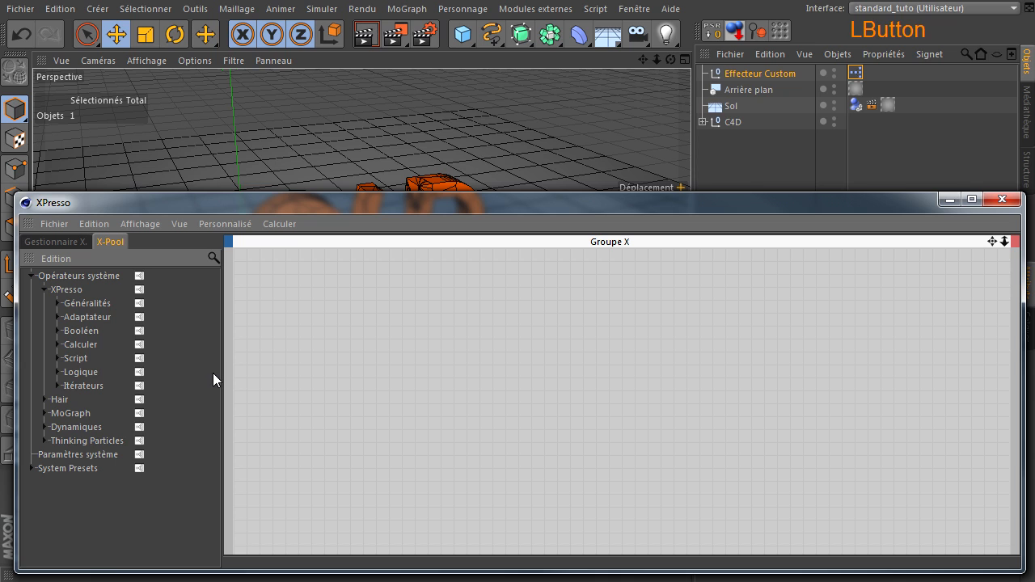
left_click(45, 412)
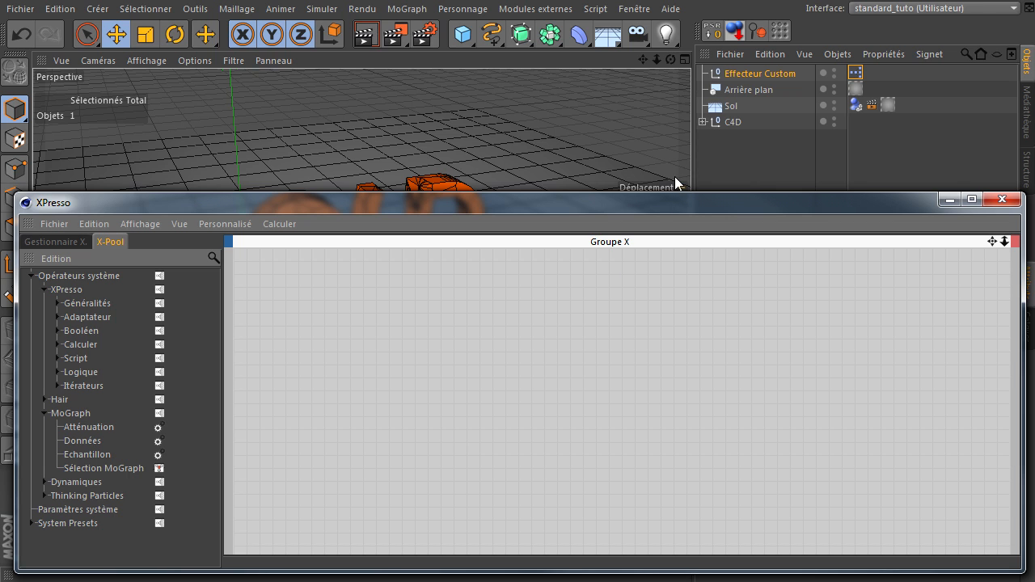
Expand the C4D group and add the C4D object as a node in the XPresso graph
left_click(702, 121)
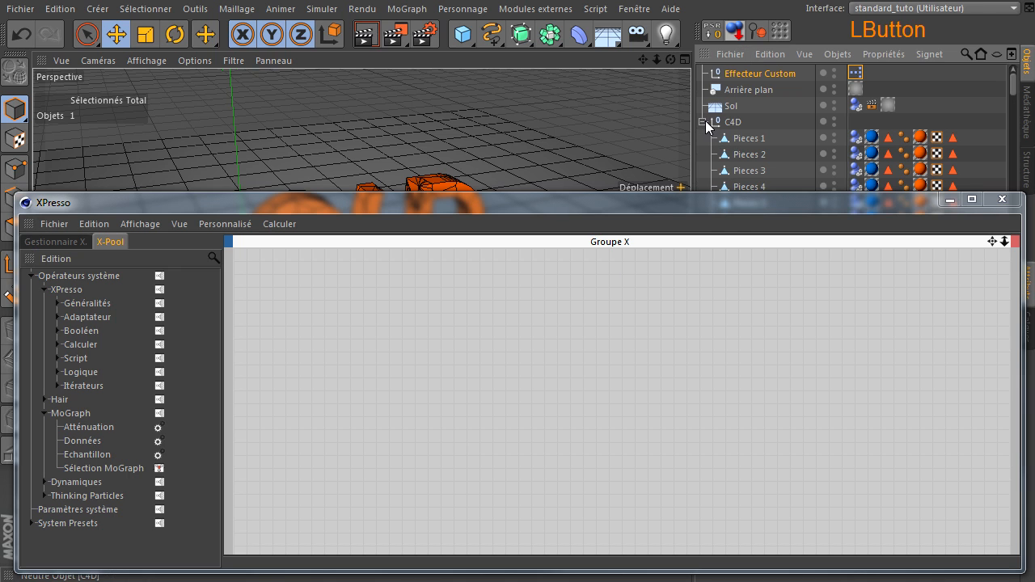
left_click(852, 136)
left_click_drag(828, 198, 849, 367)
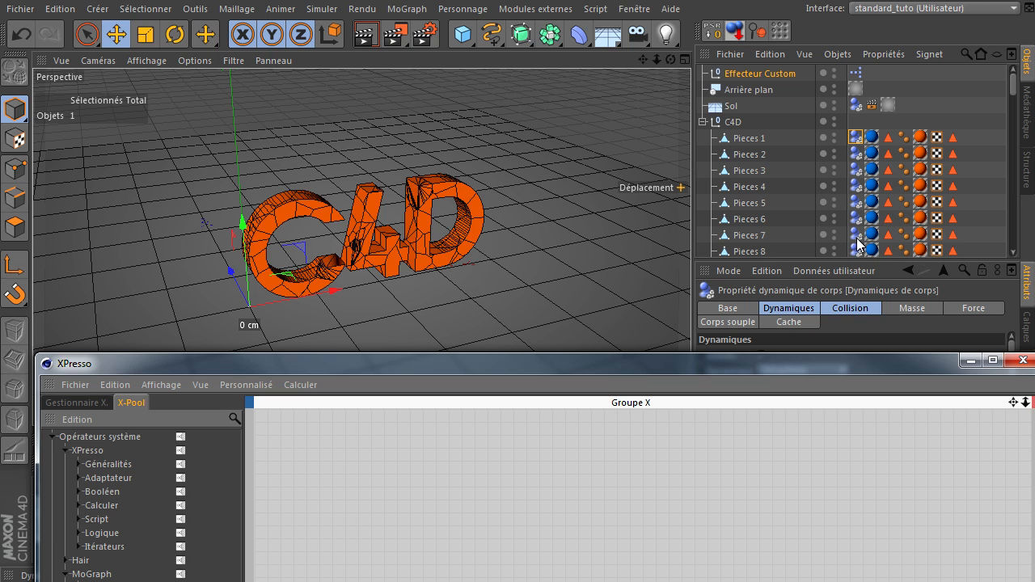
left_click_drag(753, 365, 727, 209)
left_click(740, 122)
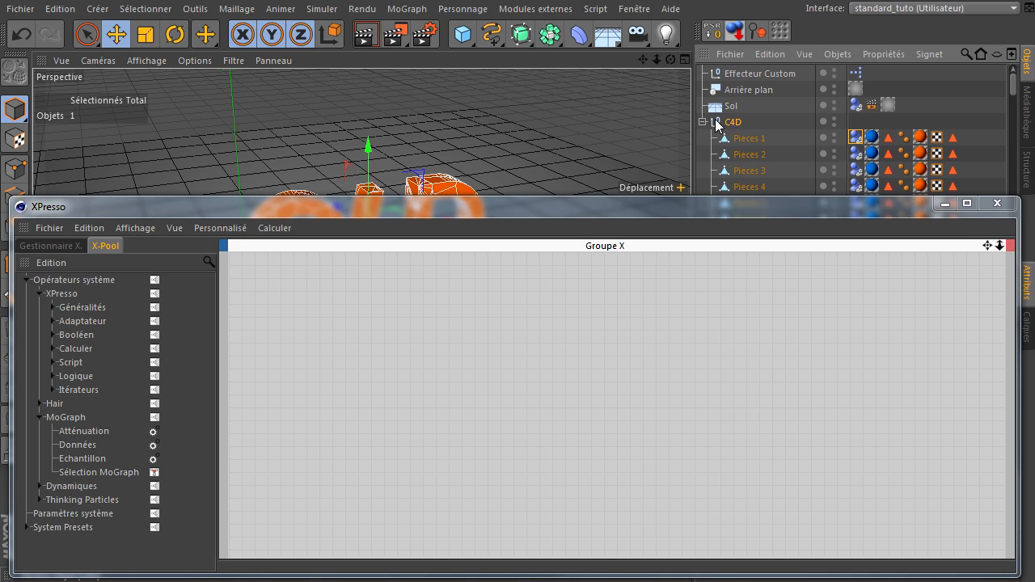
left_click_drag(333, 298, 306, 291)
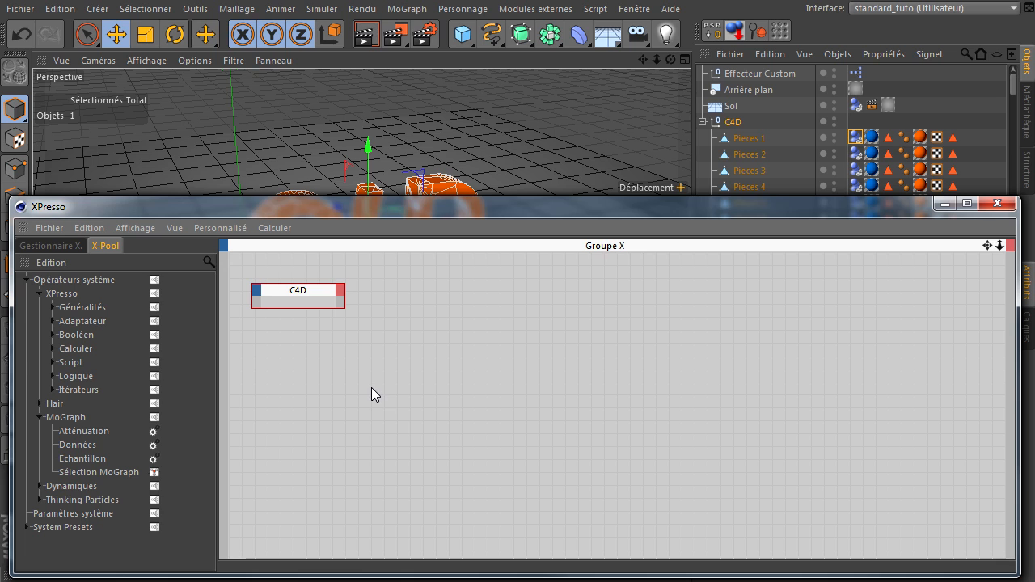
Add a Hiérarchie iterator node beside the C4D node and set its Référence to the C4D object
left_click(53, 390)
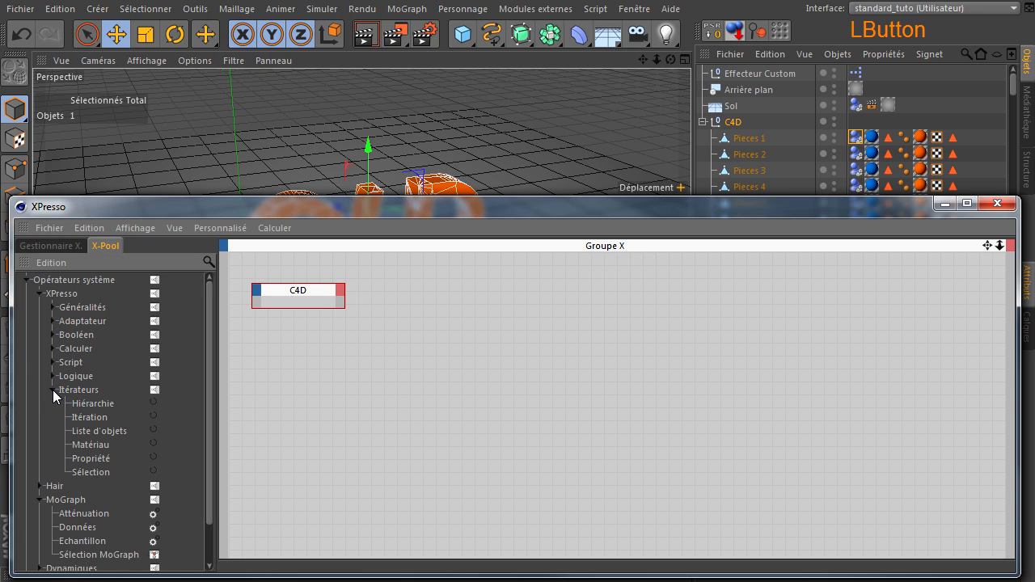
left_click(90, 404)
left_click_drag(468, 315, 467, 313)
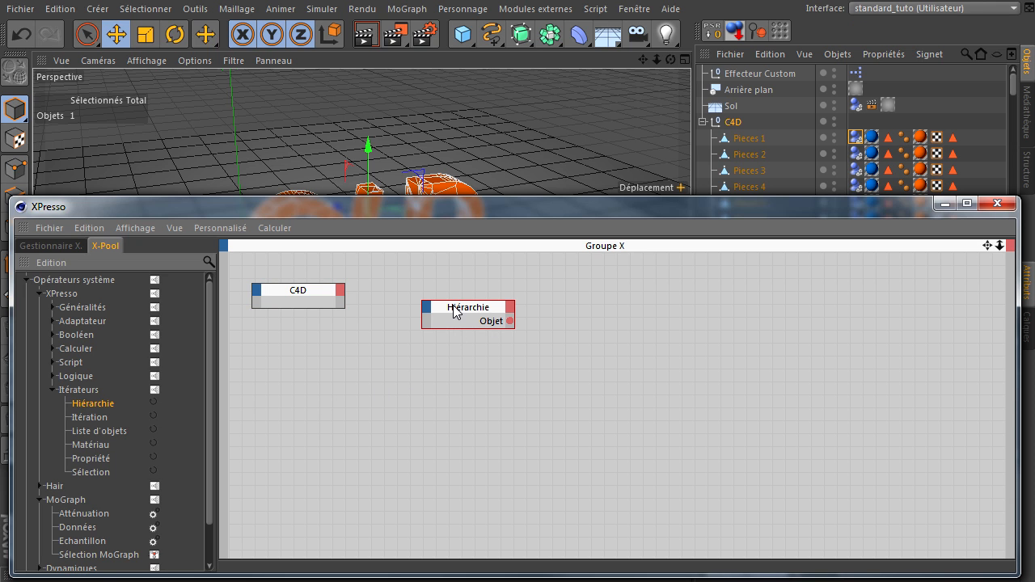
left_click_drag(508, 194, 530, 538)
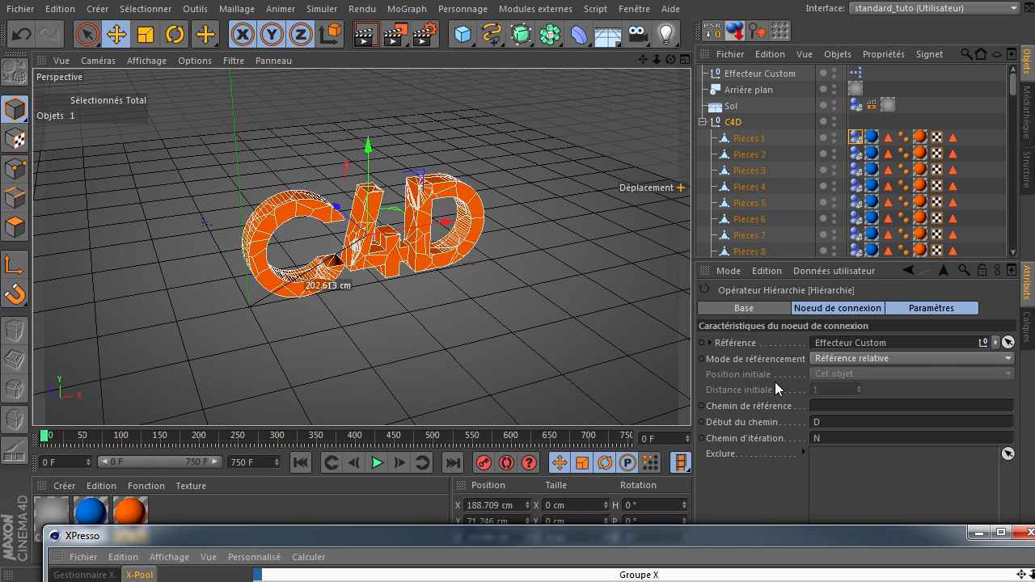
left_click_drag(723, 121, 849, 344)
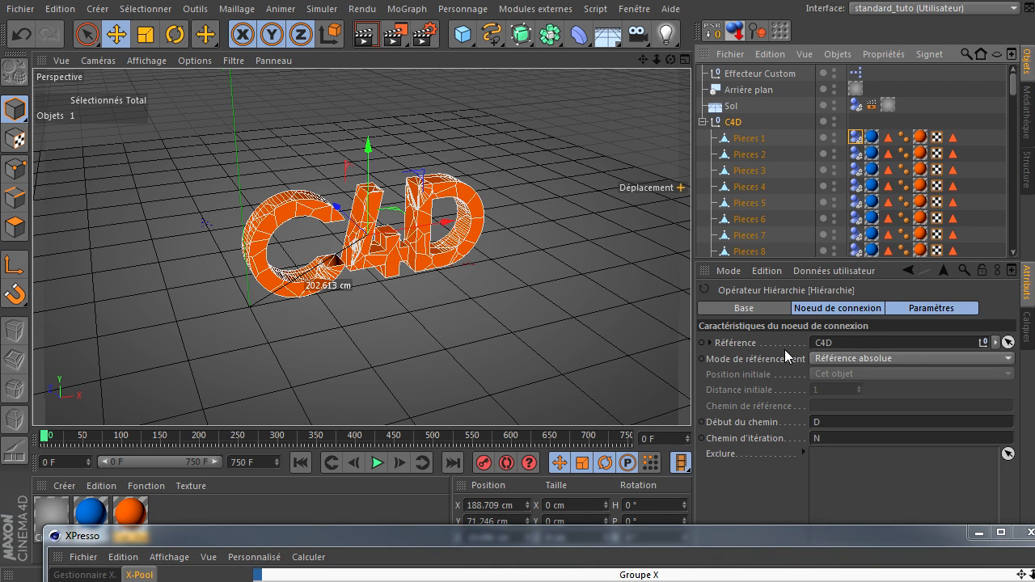
Add an Objet input to the Hiérarchie node and connect the C4D node's Objet output to it
left_click_drag(727, 534, 694, 203)
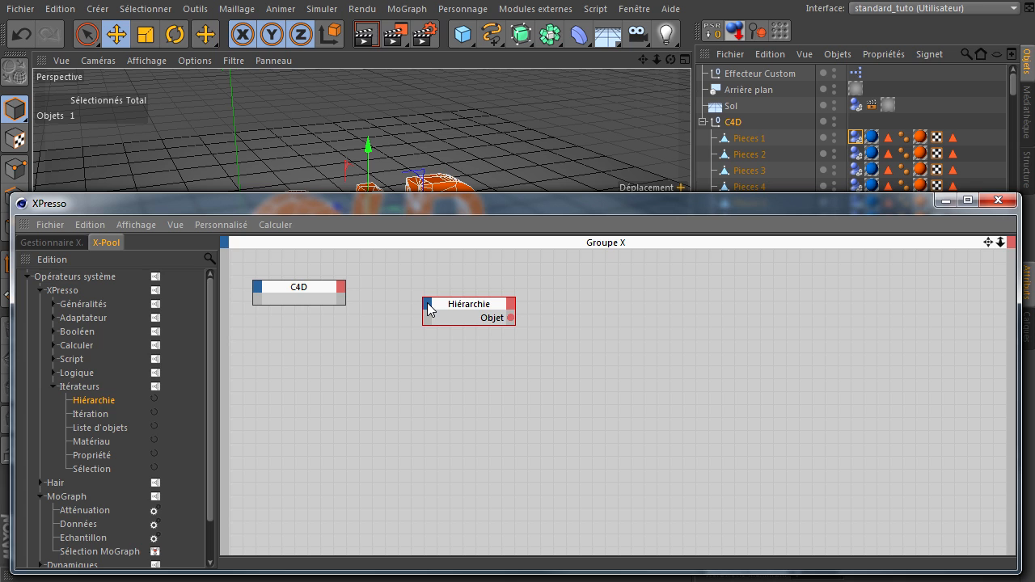
left_click_drag(427, 305, 445, 346)
left_click_drag(343, 287, 379, 425)
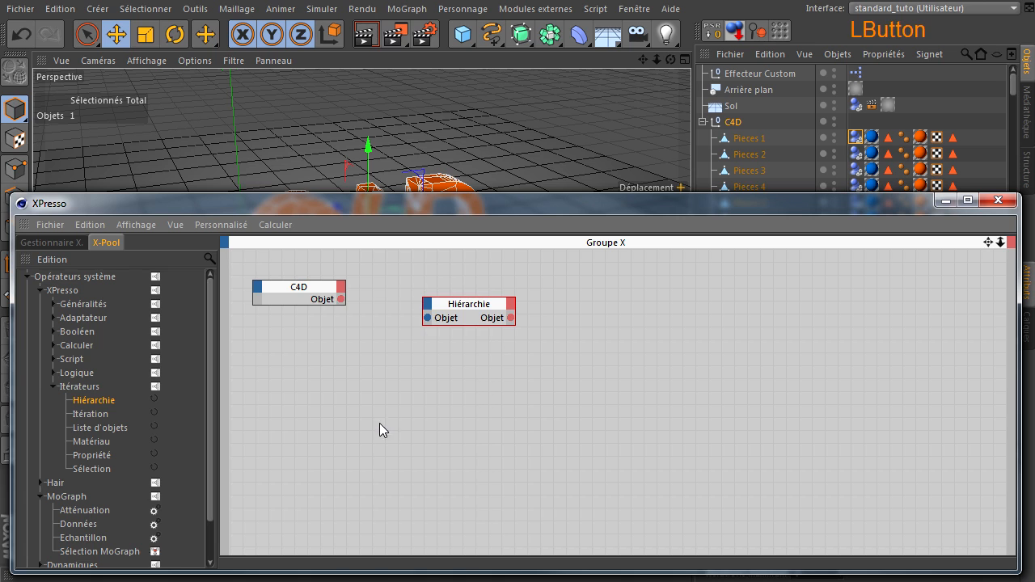
left_click_drag(341, 300, 388, 306)
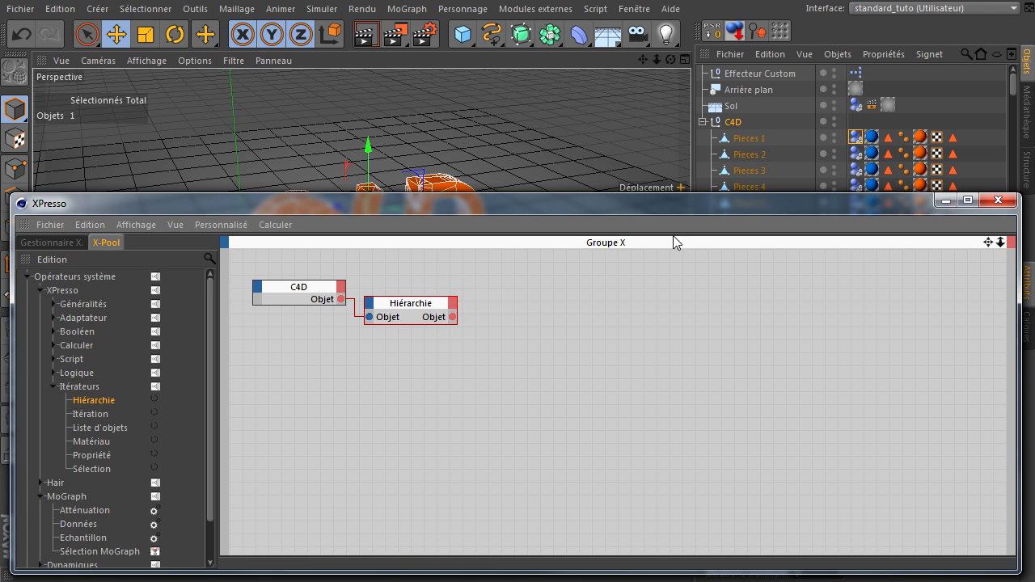
Add Pieces 1 as a node with an Objet input and connect the Hiérarchie node's Objet output to it
left_click_drag(748, 209, 767, 327)
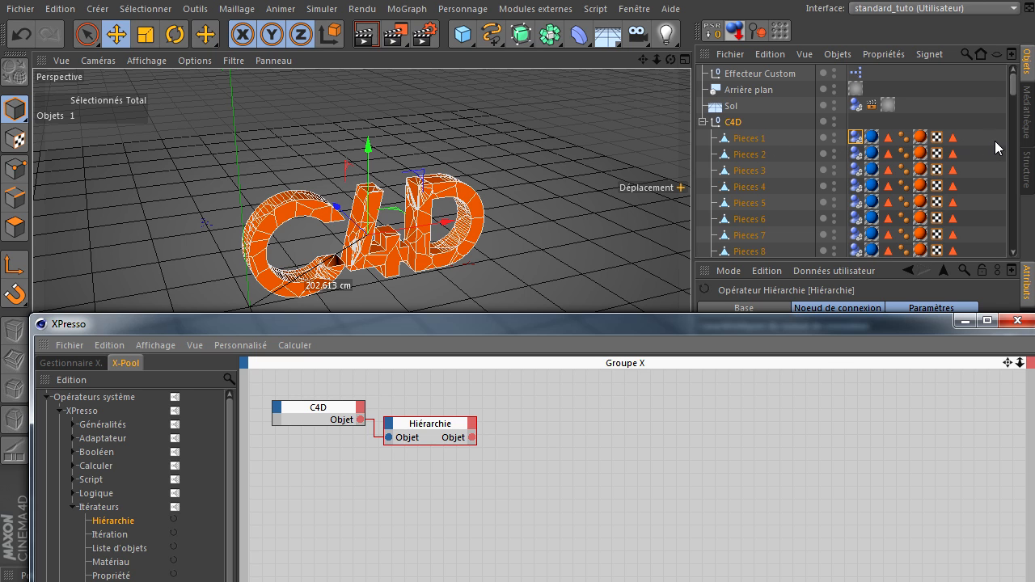
left_click_drag(522, 322, 500, 252)
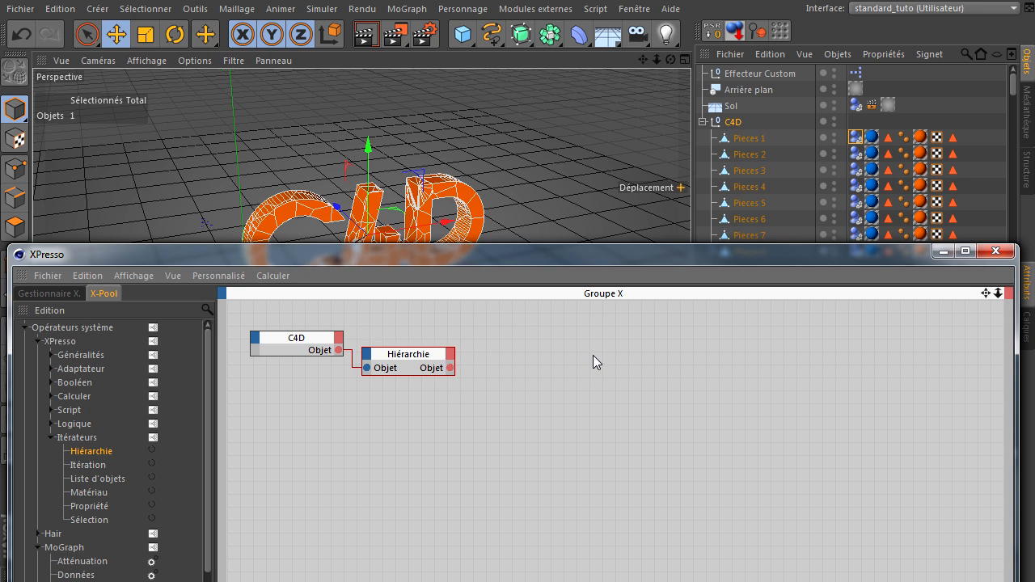
left_click(746, 139)
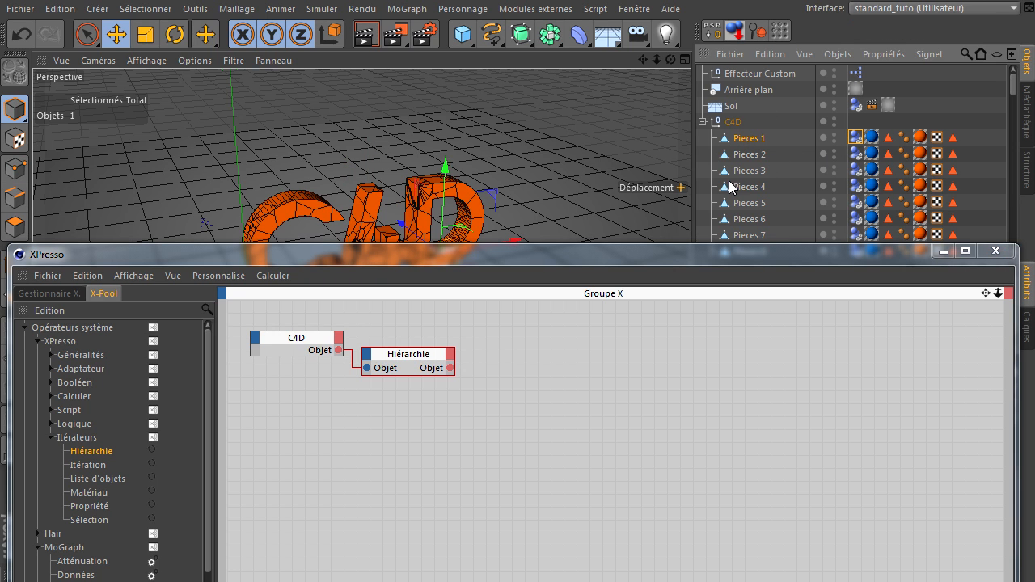
left_click_drag(744, 139, 540, 377)
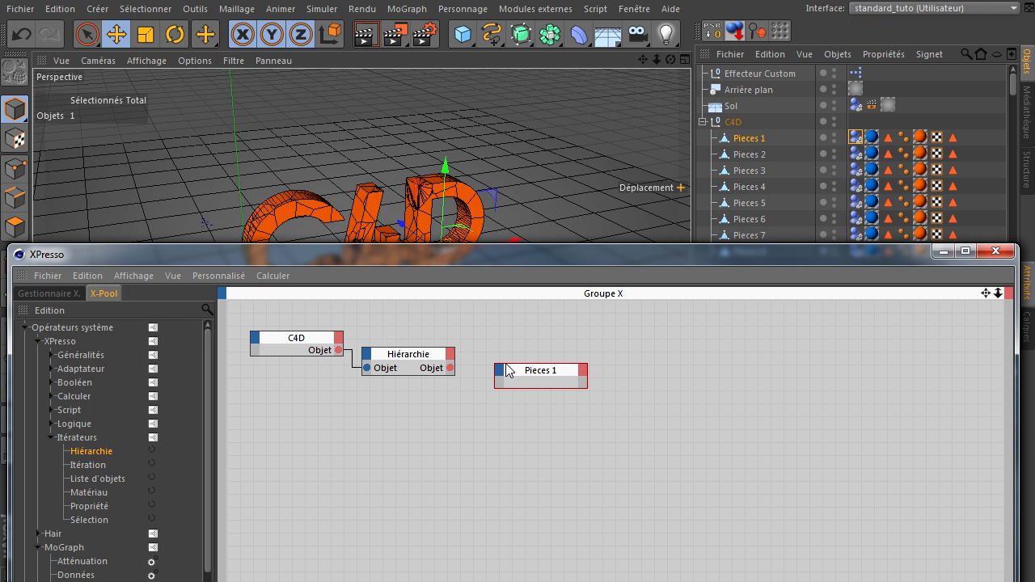
left_click(500, 372)
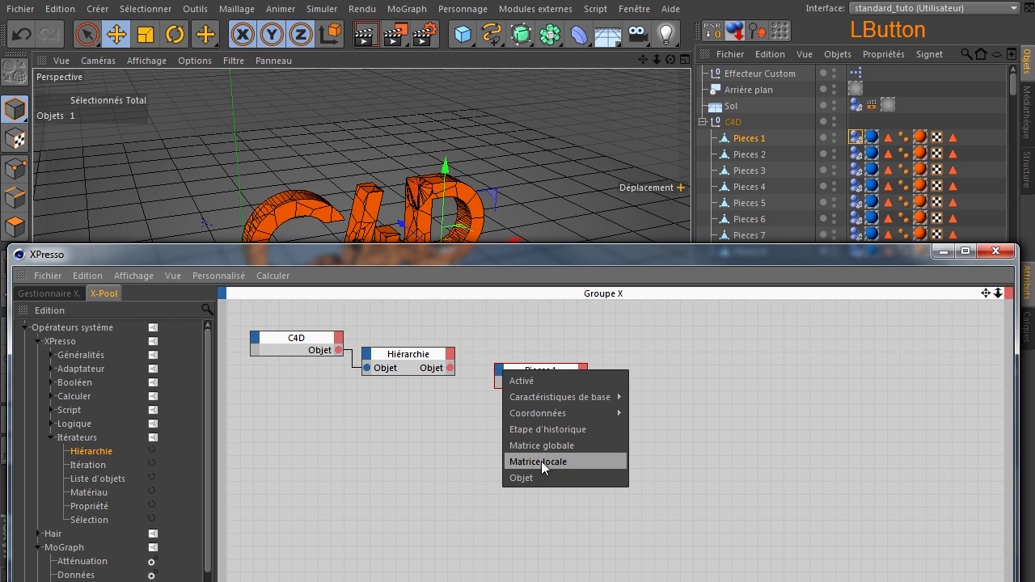
left_click(522, 478)
left_click_drag(449, 369, 499, 383)
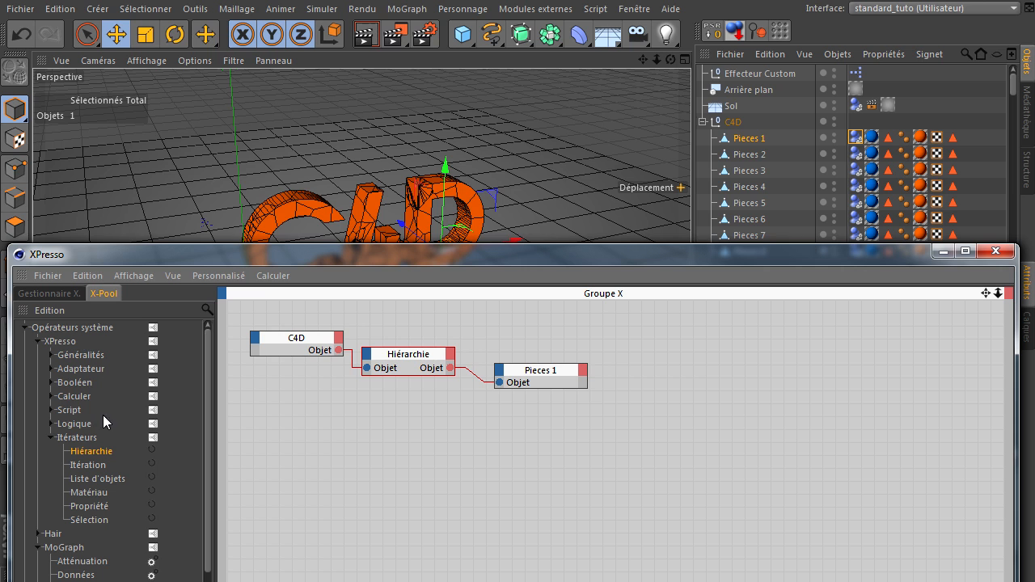
Add a Propriété iterator node beside the Pieces 1 node in the XPresso graph
left_click_drag(144, 257, 147, 194)
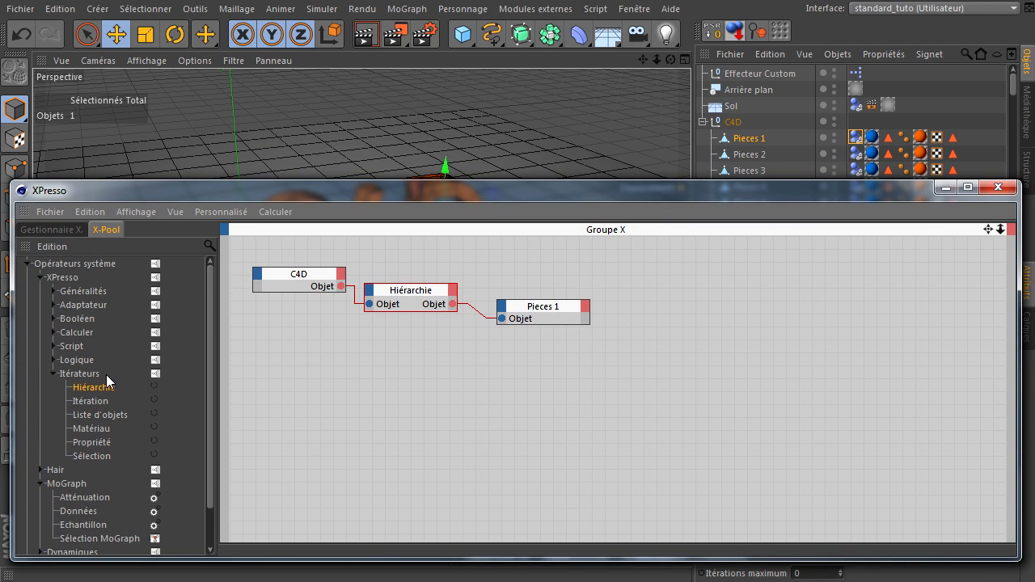
left_click(85, 447)
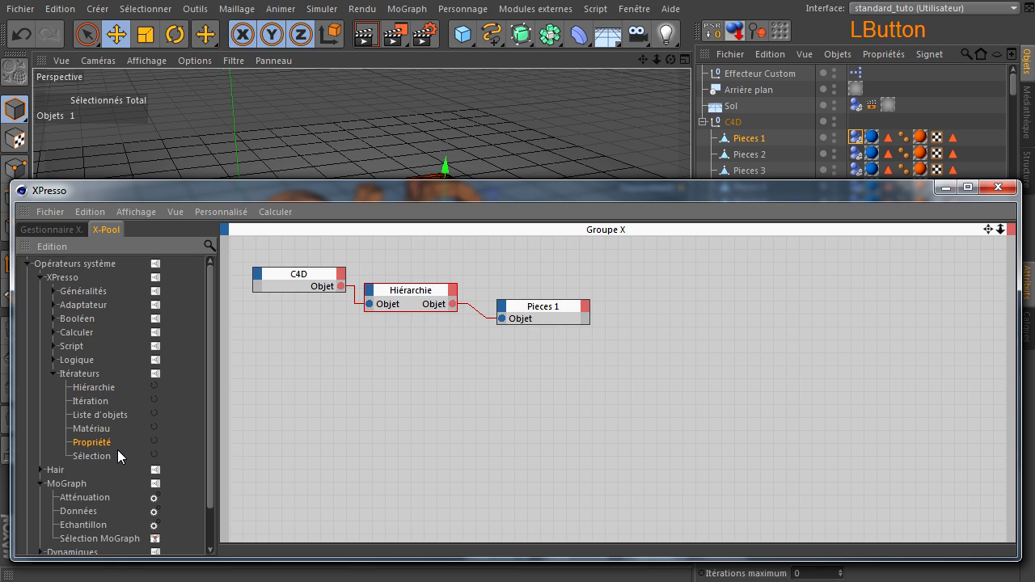
left_click(100, 446)
left_click_drag(103, 447, 677, 287)
left_click(698, 305)
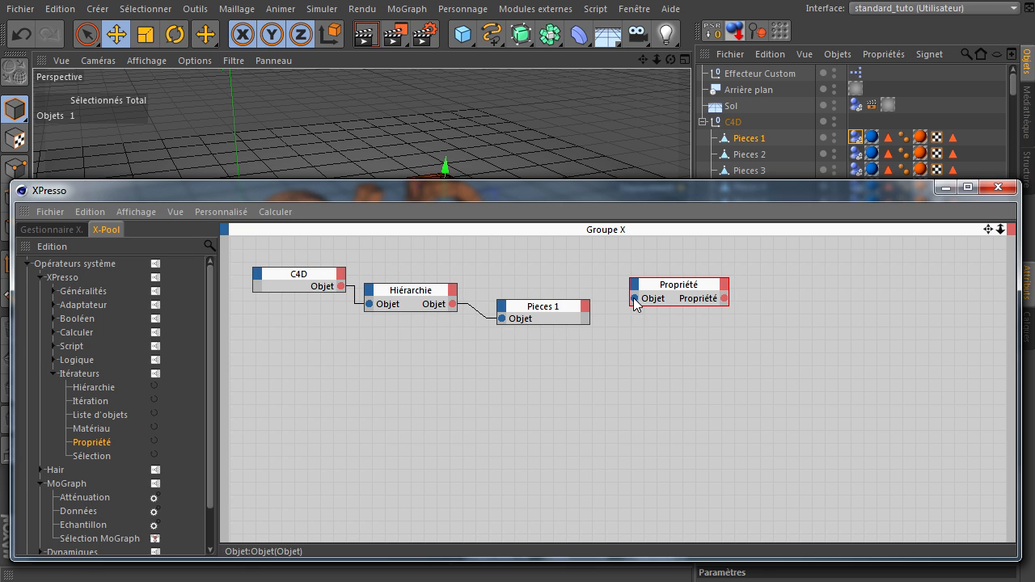
Add an Objet output to the Pieces 1 node and connect it to the Propriété node's Objet input
left_click(585, 314)
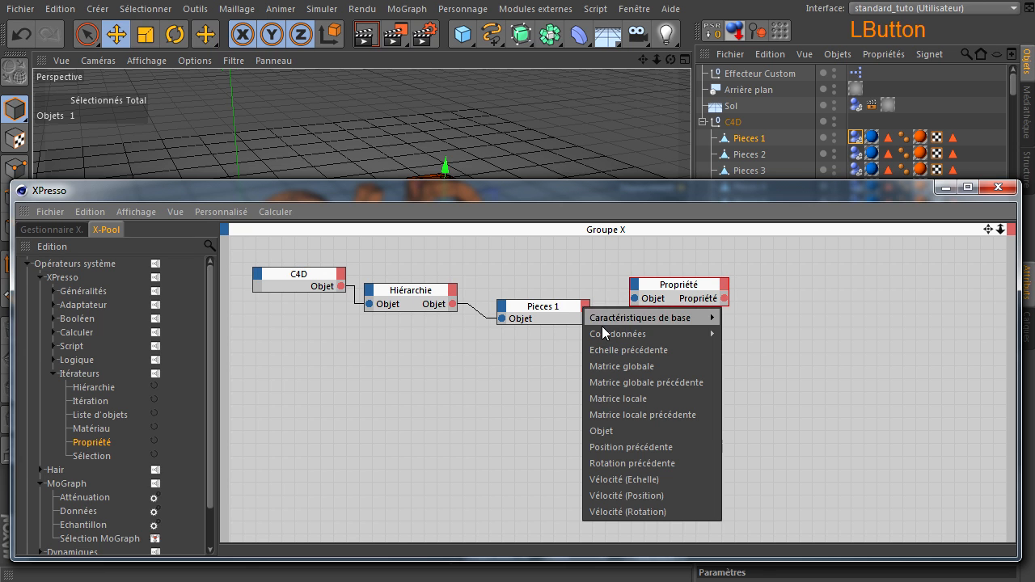
left_click(635, 429)
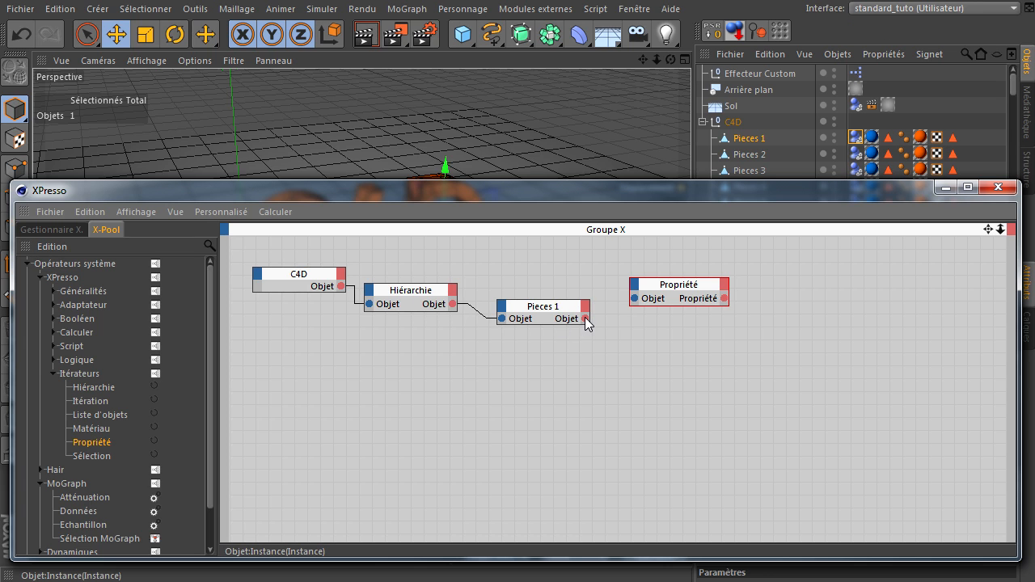
left_click_drag(585, 318, 662, 289)
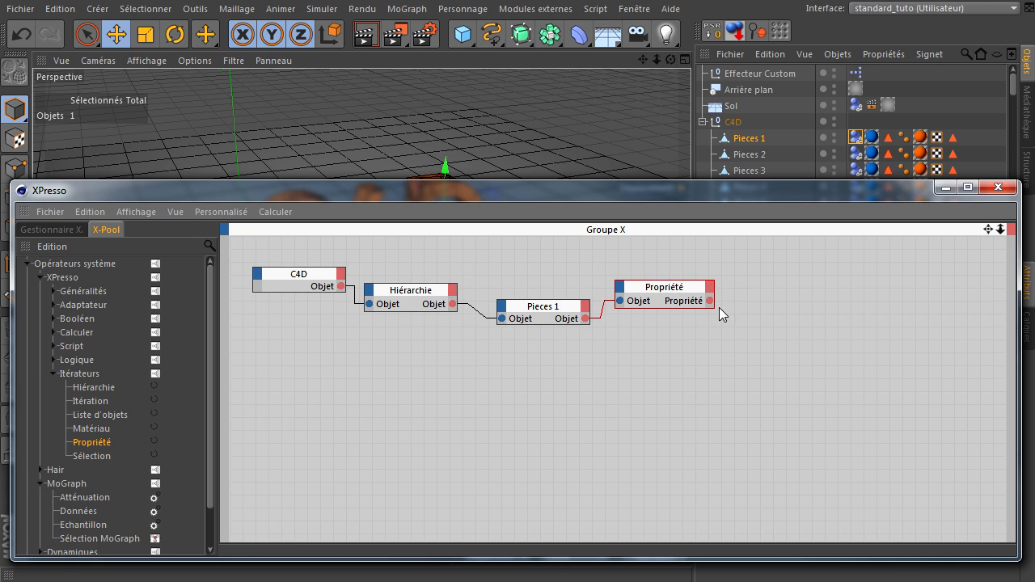
Add the Dynamiques de corps tag of Pieces 1 as a node and widen it so its full name fits
left_click_drag(762, 191, 756, 215)
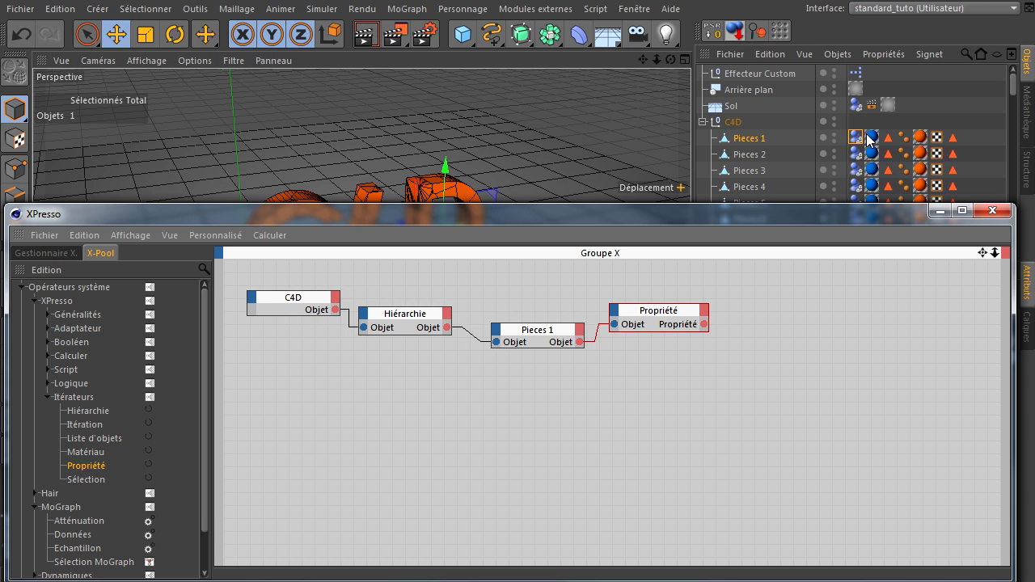
left_click_drag(869, 139, 816, 333)
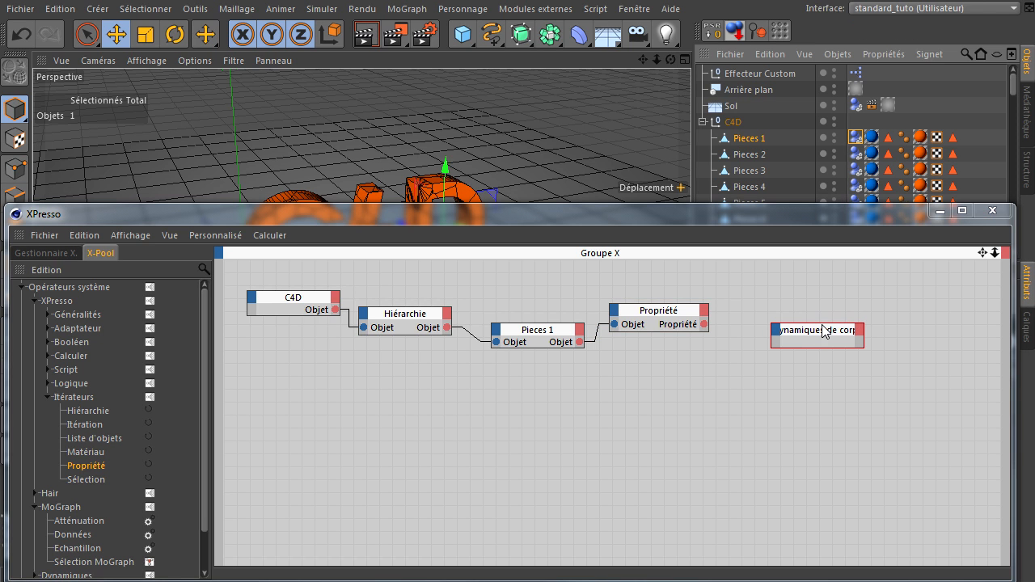
left_click_drag(863, 343, 899, 342)
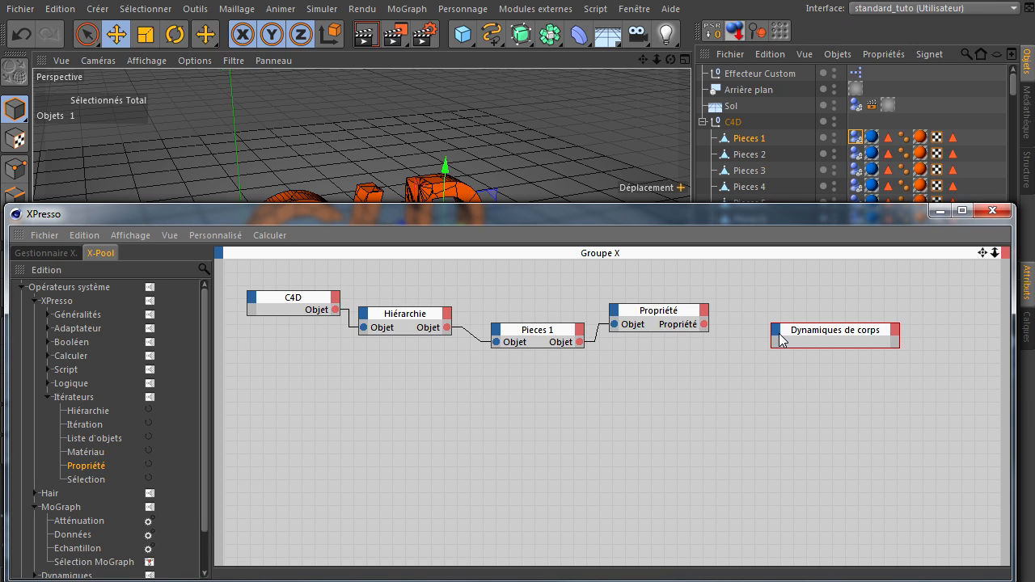
Add an Objet input to the Dynamiques de corps node and connect the Propriété output to it
left_click(773, 331)
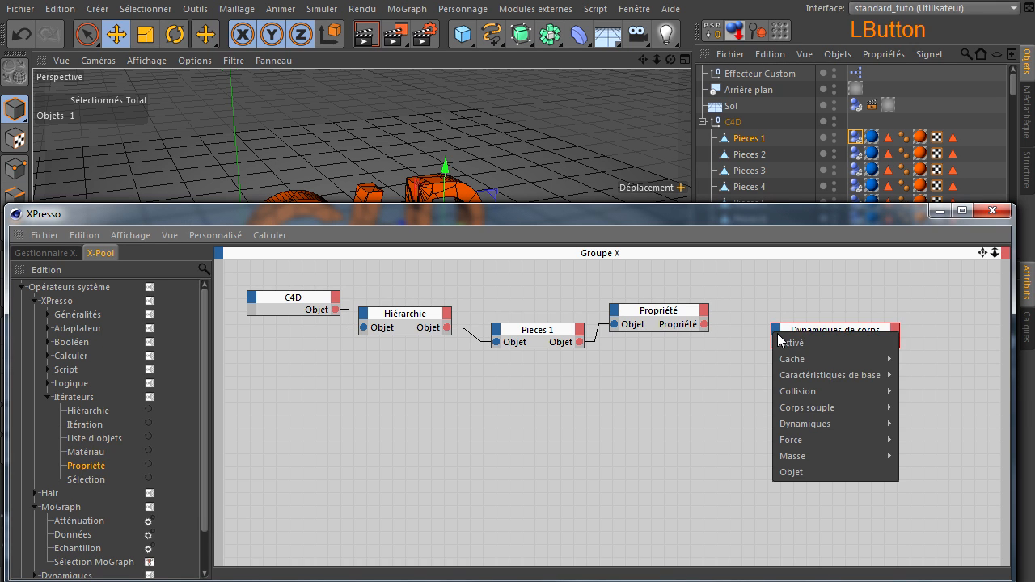
left_click(803, 470)
left_click_drag(704, 325, 769, 329)
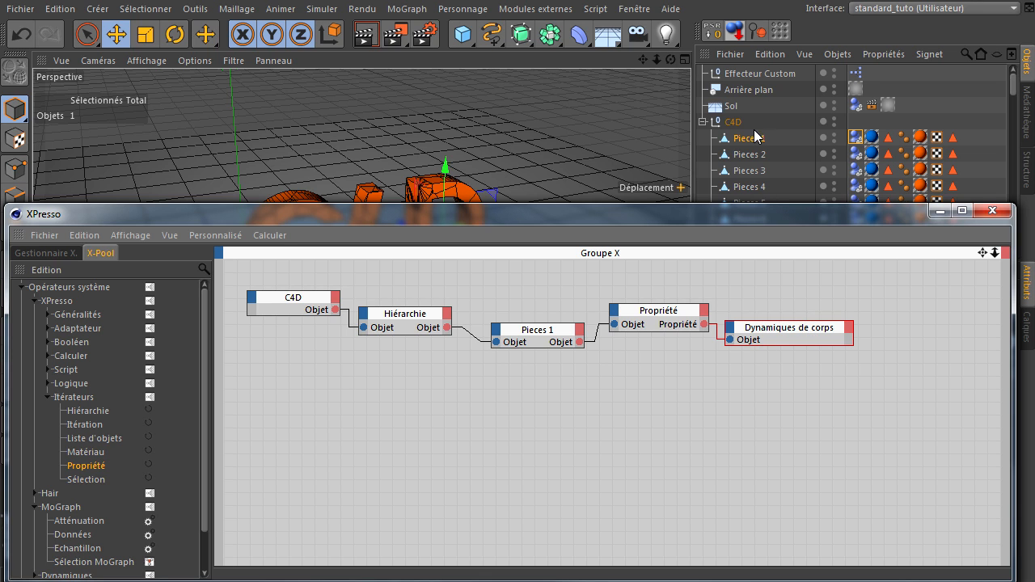
Rearrange the node chain with wide gaps around the Propriété node, and make the Dynamiques de corps node taller
left_click_drag(289, 302, 280, 293)
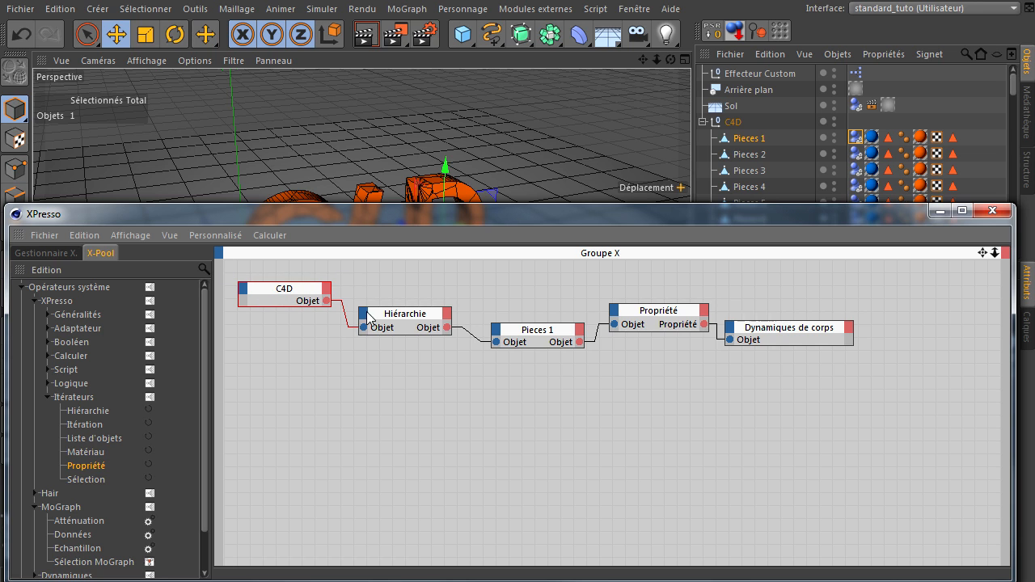
left_click_drag(413, 315, 401, 305)
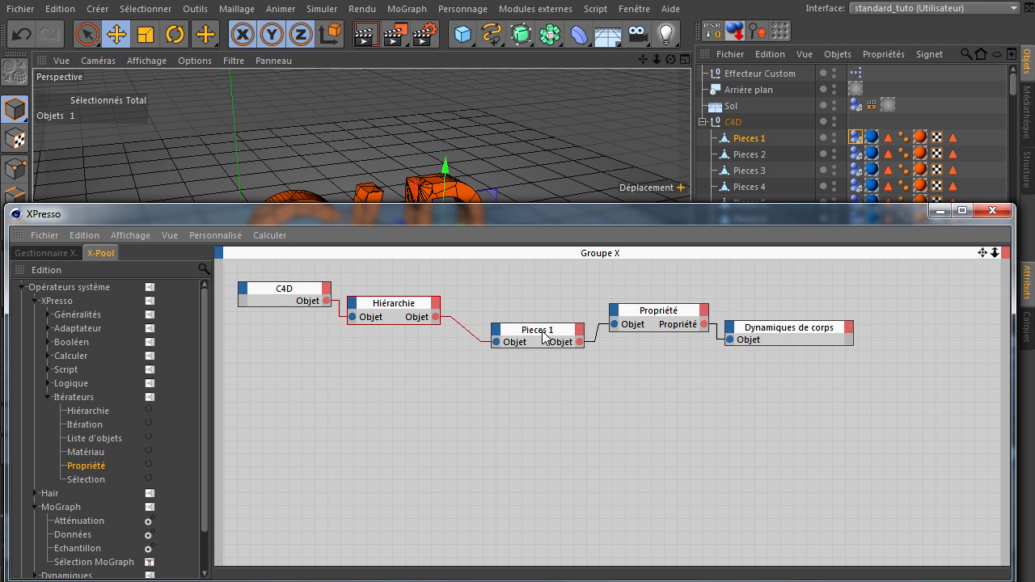
left_click_drag(544, 336, 505, 322)
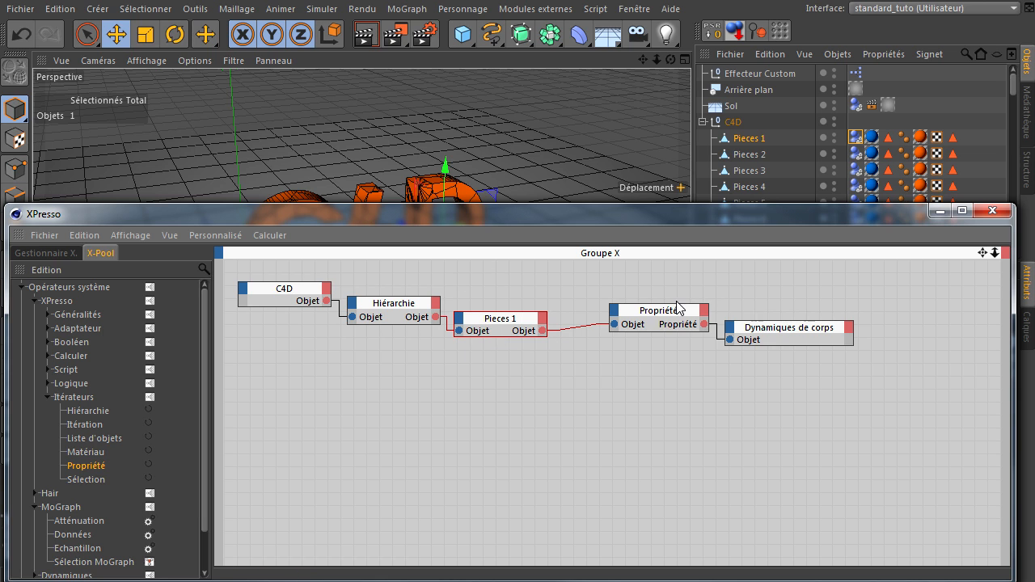
left_click_drag(663, 311, 617, 302)
left_click_drag(804, 336, 760, 317)
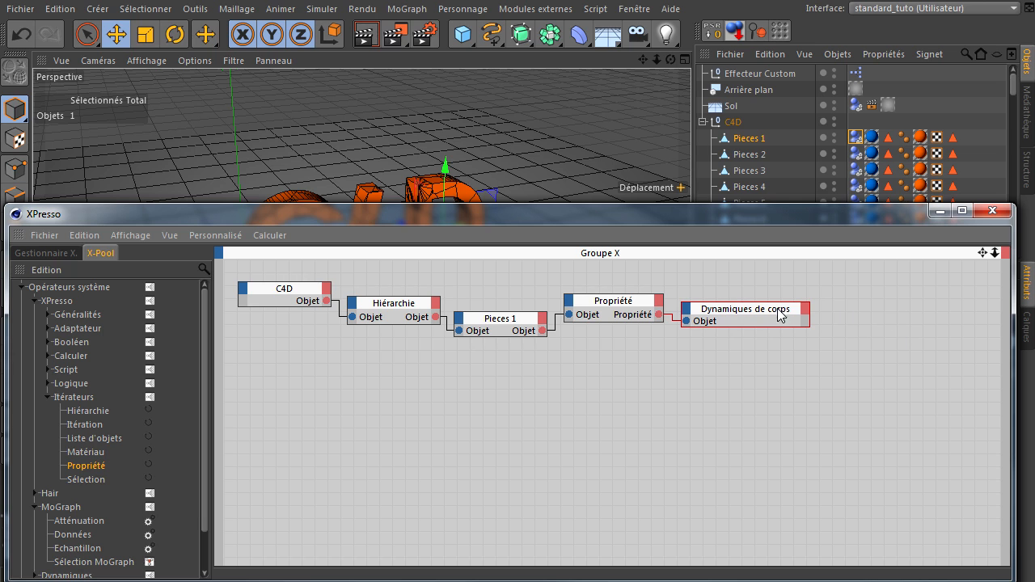
left_click_drag(758, 317, 924, 316)
left_click_drag(605, 306, 693, 327)
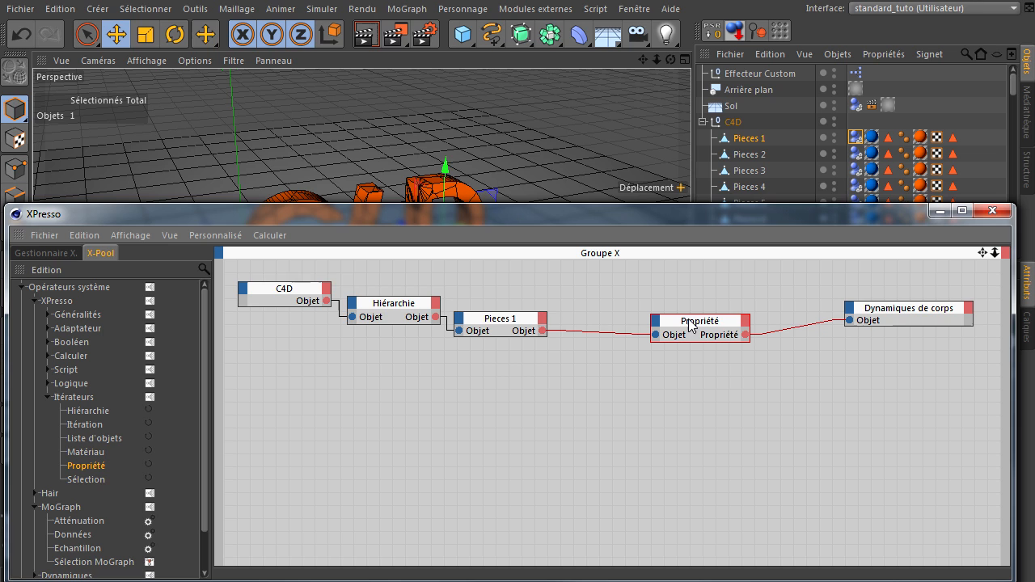
left_click(904, 313)
left_click_drag(904, 314, 897, 337)
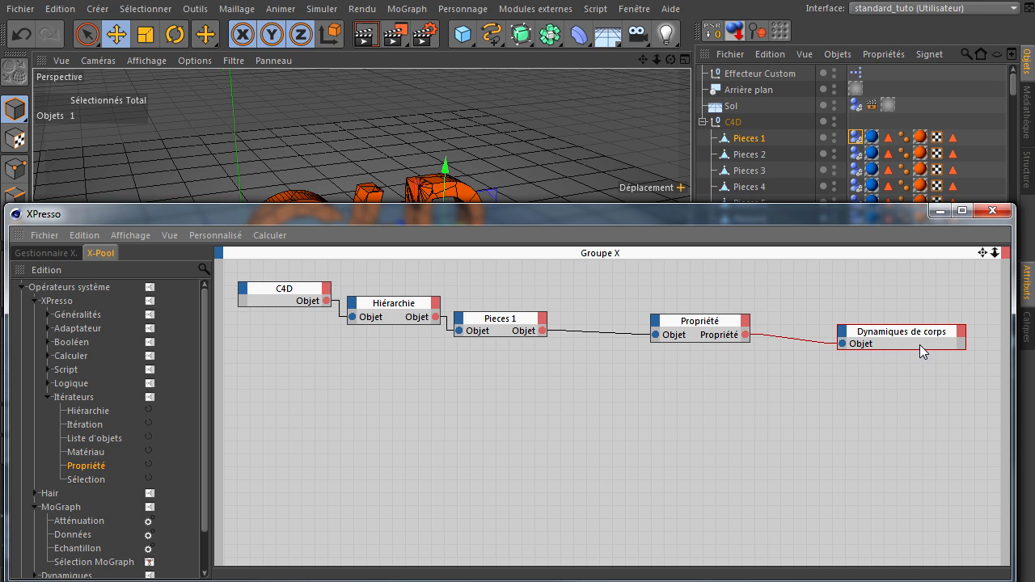
left_click_drag(921, 348, 926, 381)
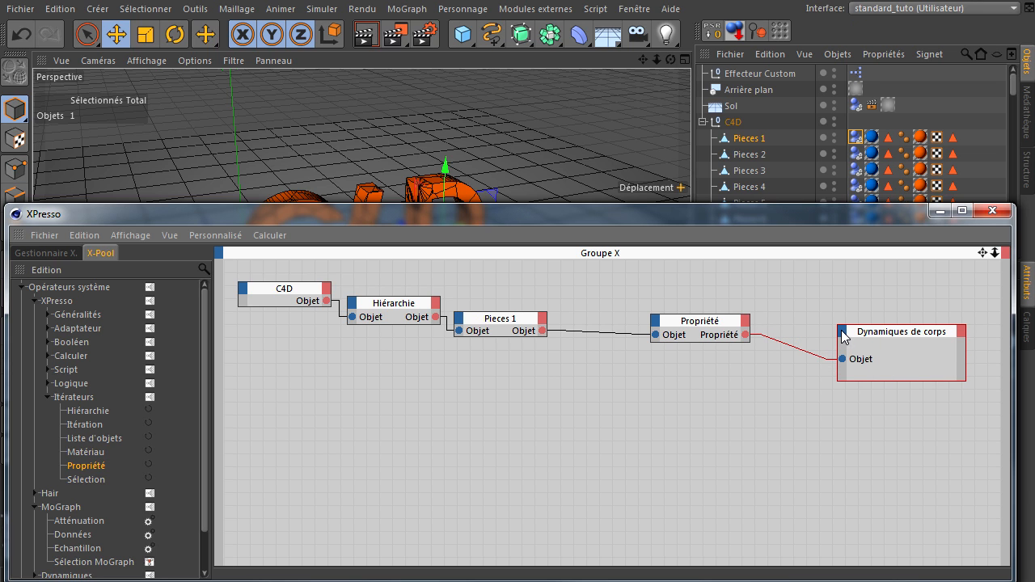
Examine the input categories available for the Dynamiques de corps node, including Collision and Dynamiques
left_click(842, 336)
mouse_move(878, 375)
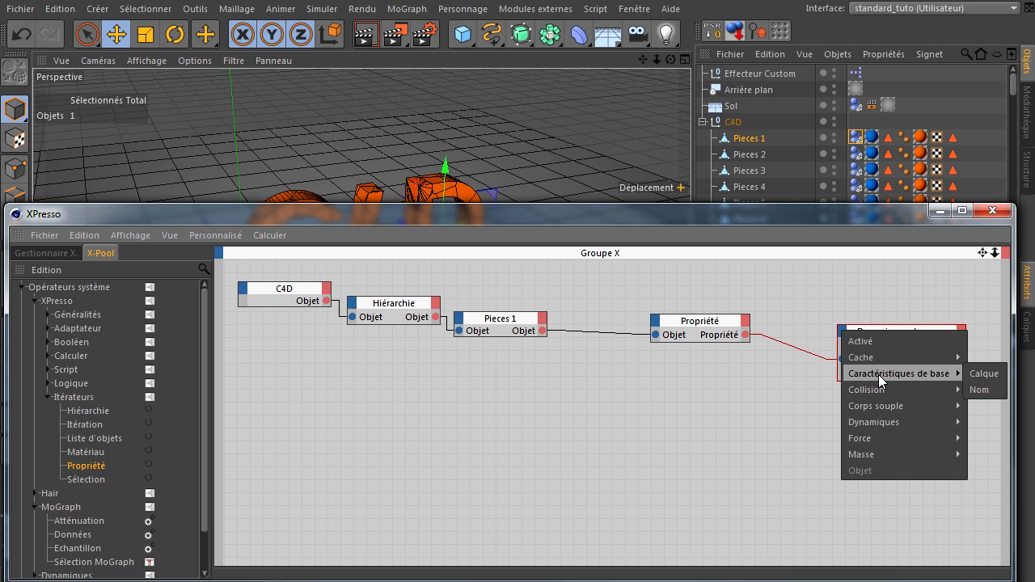
left_click(714, 414)
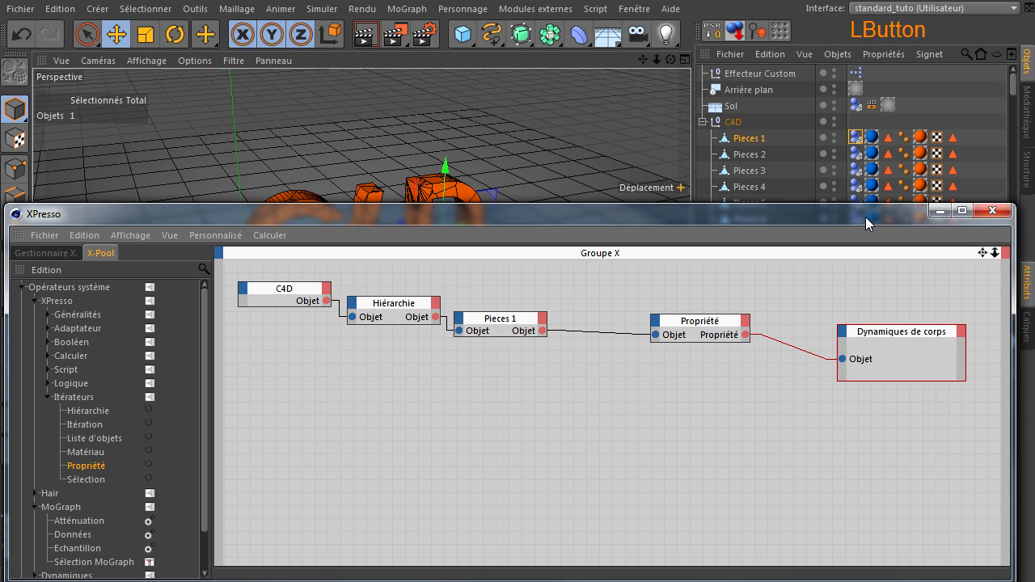
left_click_drag(864, 216, 574, 169)
left_click(553, 283)
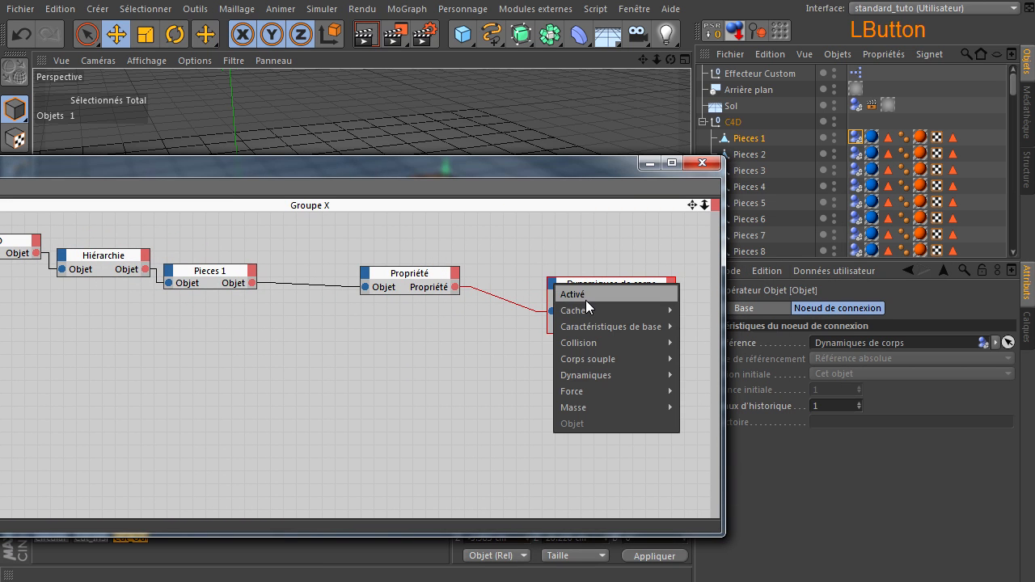
mouse_move(597, 326)
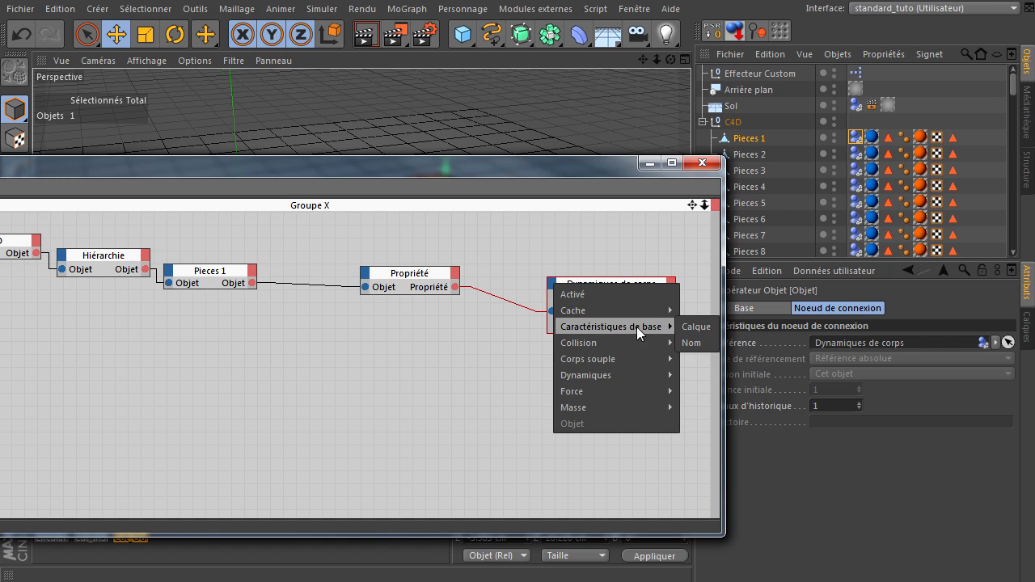
mouse_move(627, 343)
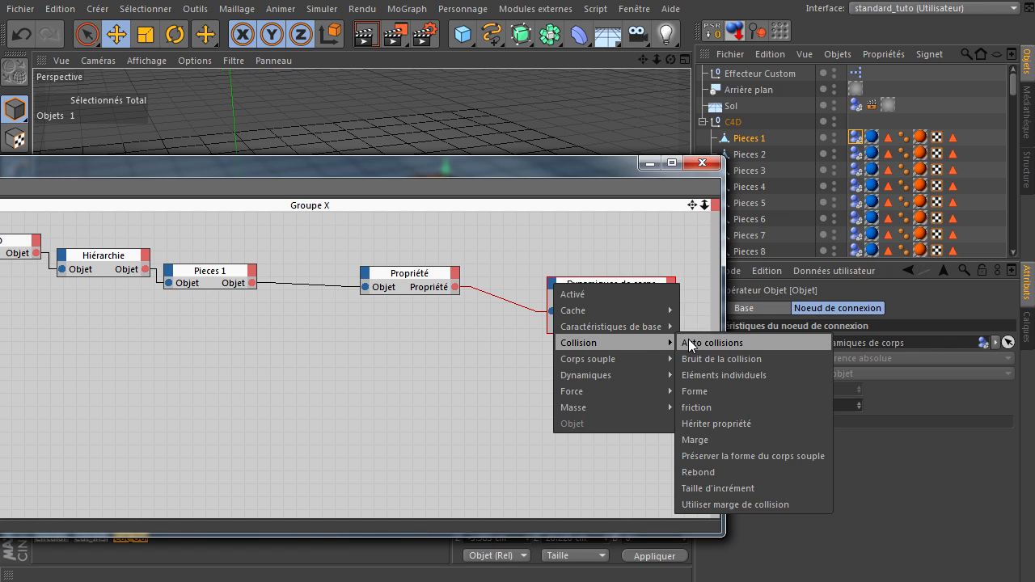
mouse_move(638, 364)
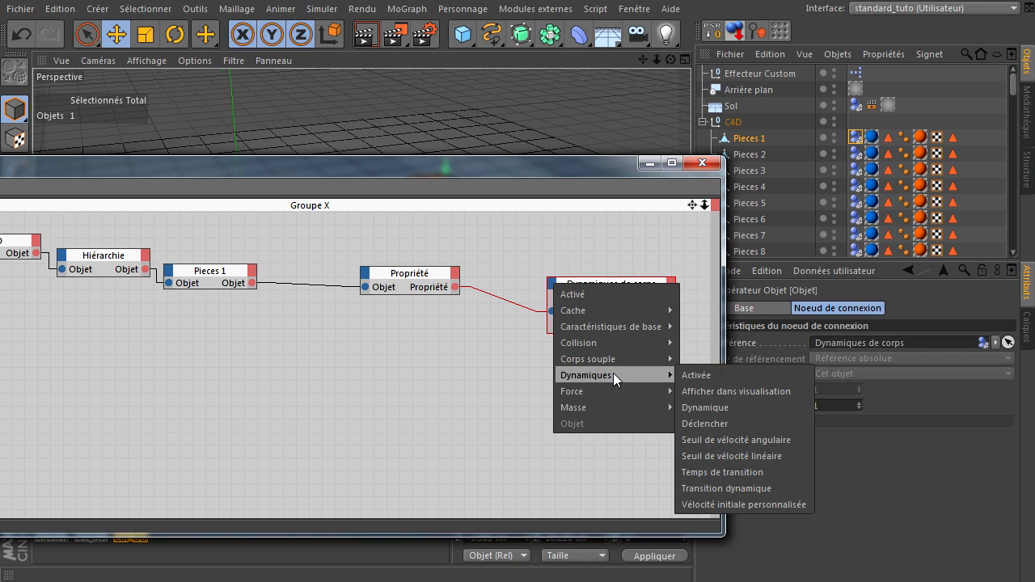
left_click(728, 259)
Show the dynamics tag settings of Pieces 1 and compare them with the node's available Dynamiques inputs
left_click(855, 137)
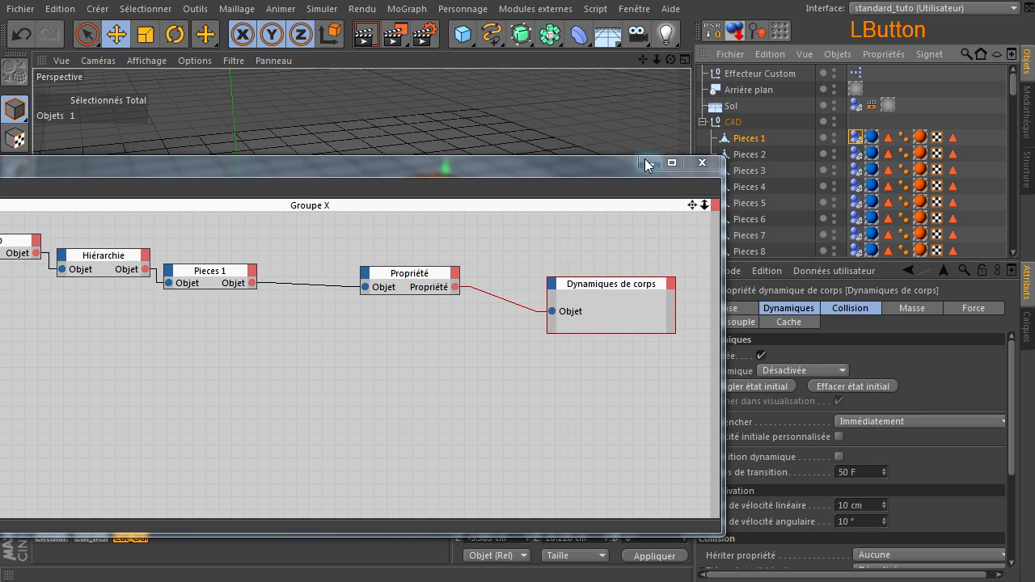
left_click_drag(609, 172, 457, 170)
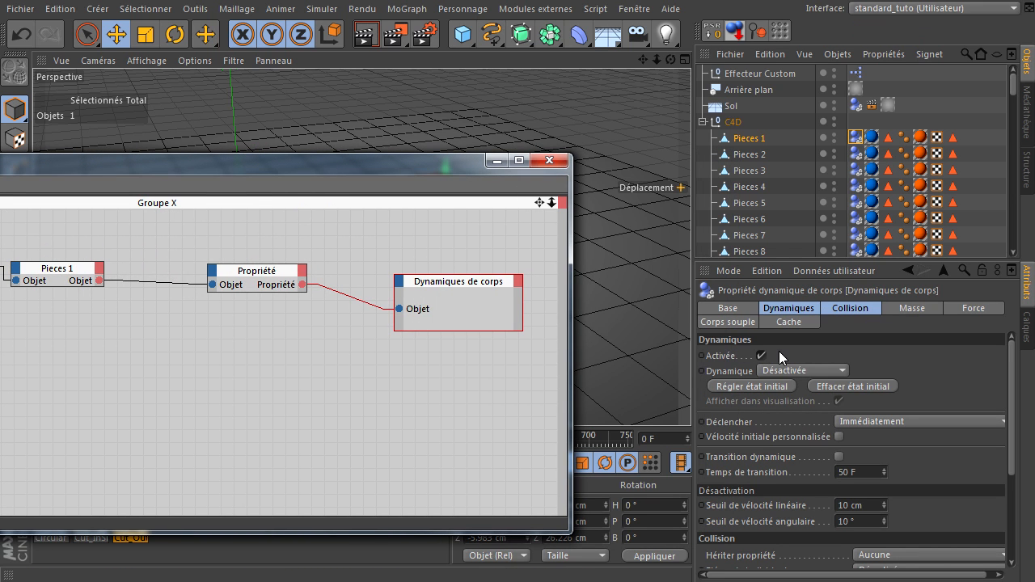
left_click(397, 278)
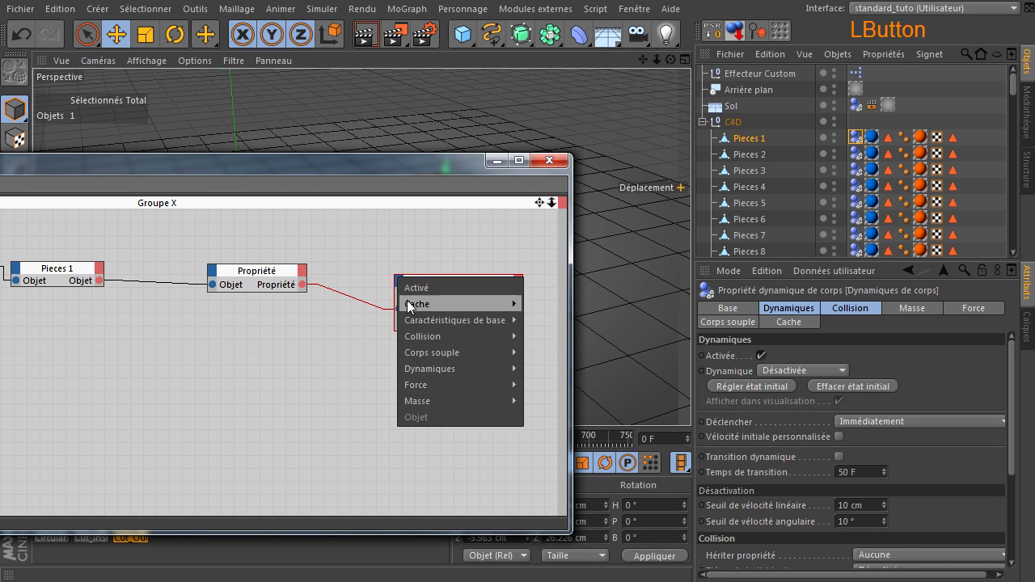
mouse_move(428, 355)
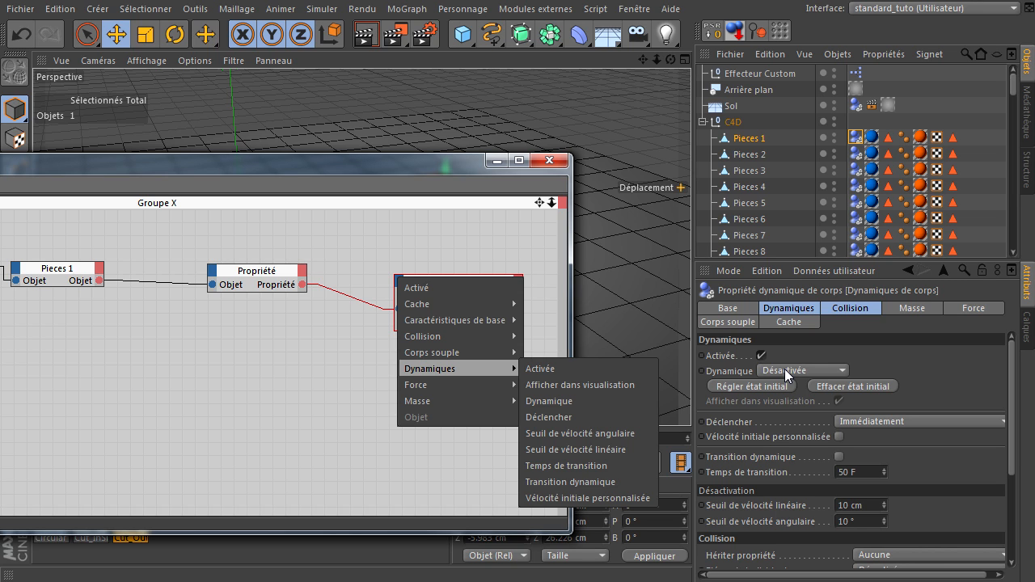
left_click(308, 386)
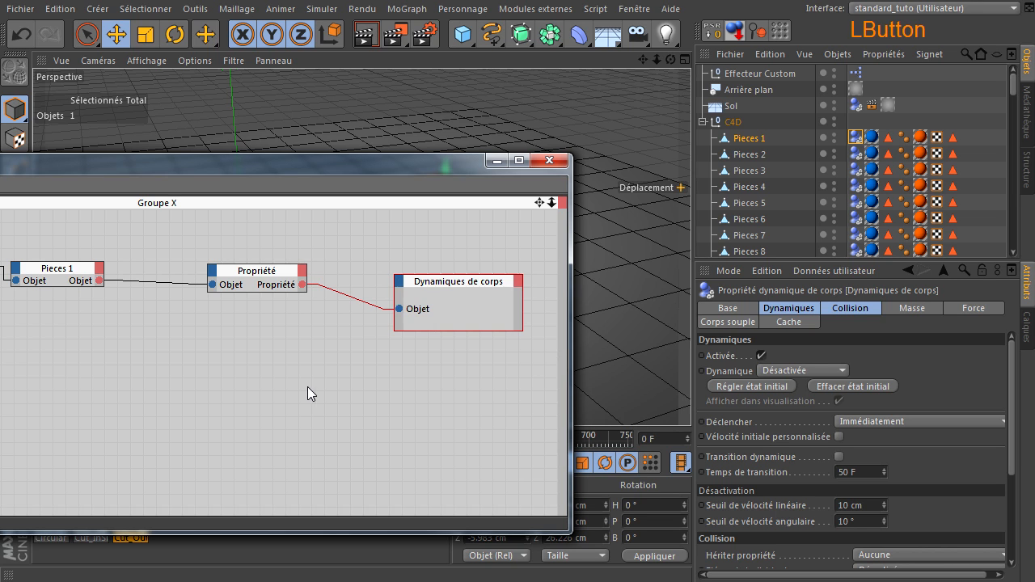
Add a Dynamique input from the Dynamiques category to the Dynamiques de corps node
left_click(399, 279)
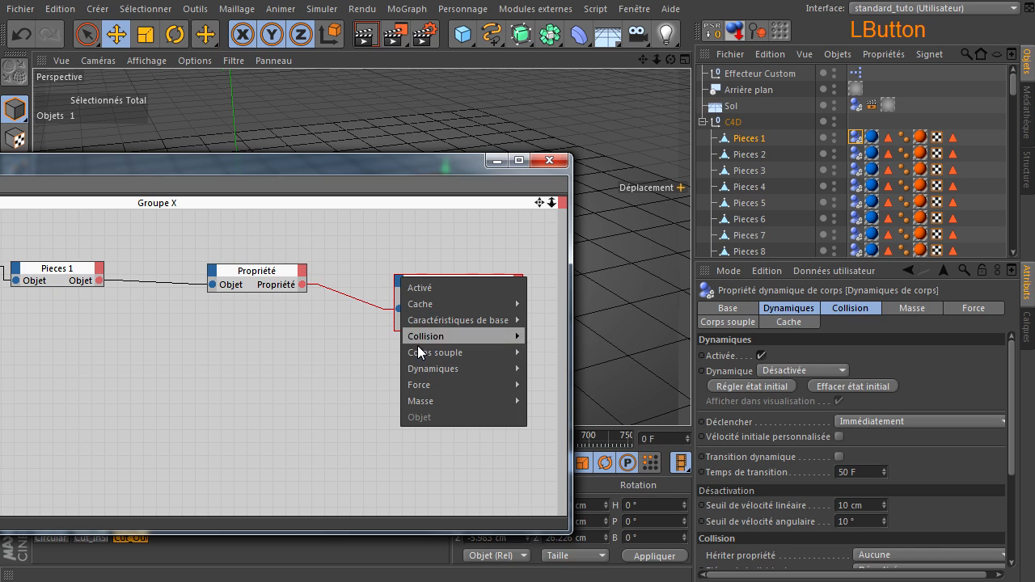
mouse_move(489, 368)
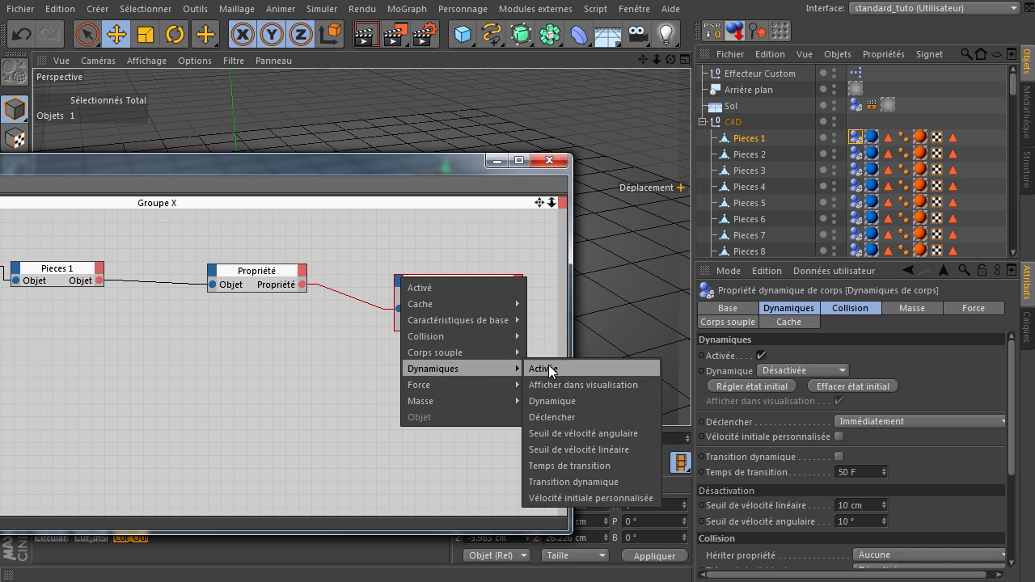
left_click(575, 402)
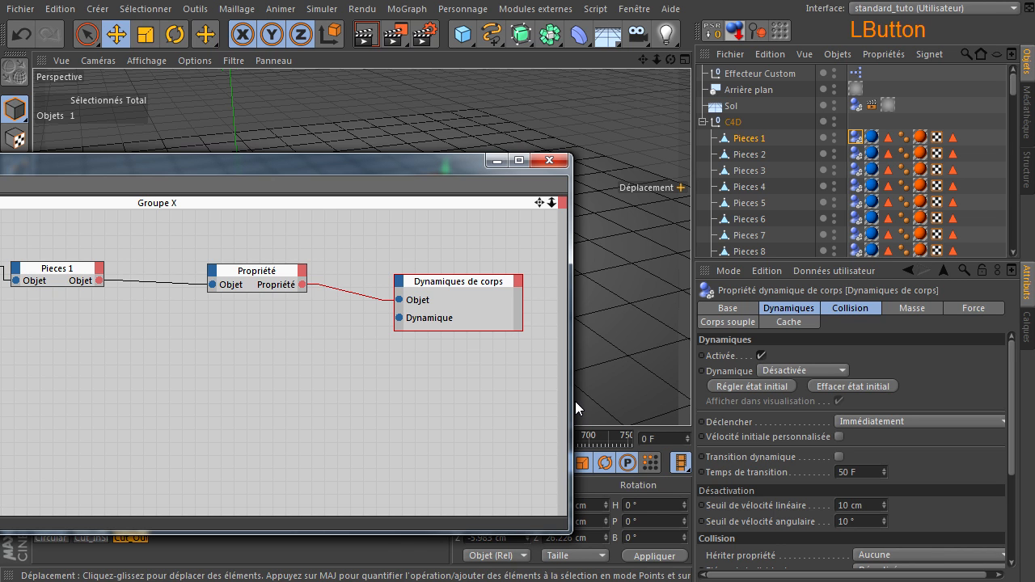
Check which options the Dynamique setting offers in the Pieces 1 dynamics tag, keeping the current choice
left_click_drag(330, 165, 749, 99)
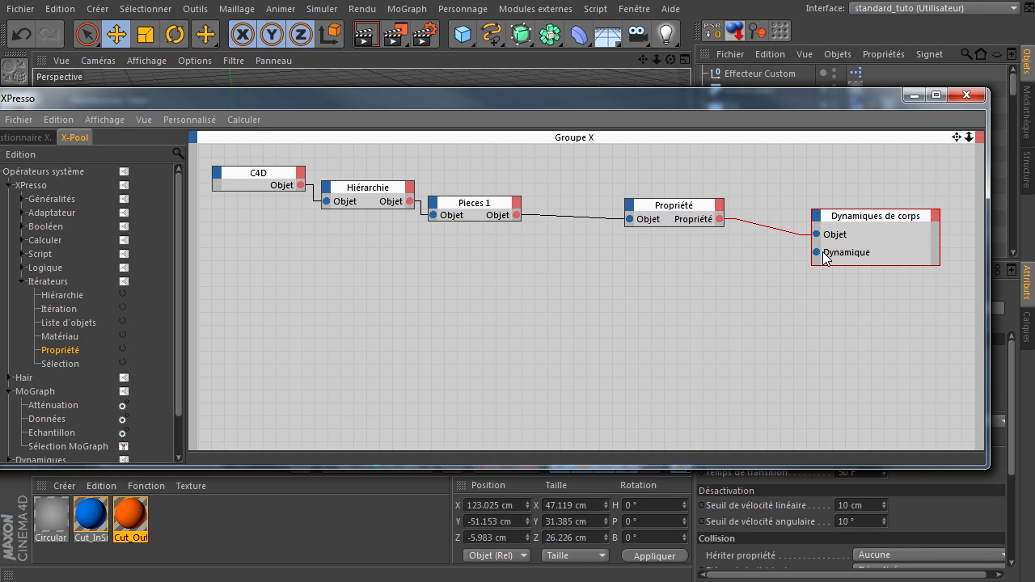
left_click_drag(769, 98, 492, 200)
left_click(789, 369)
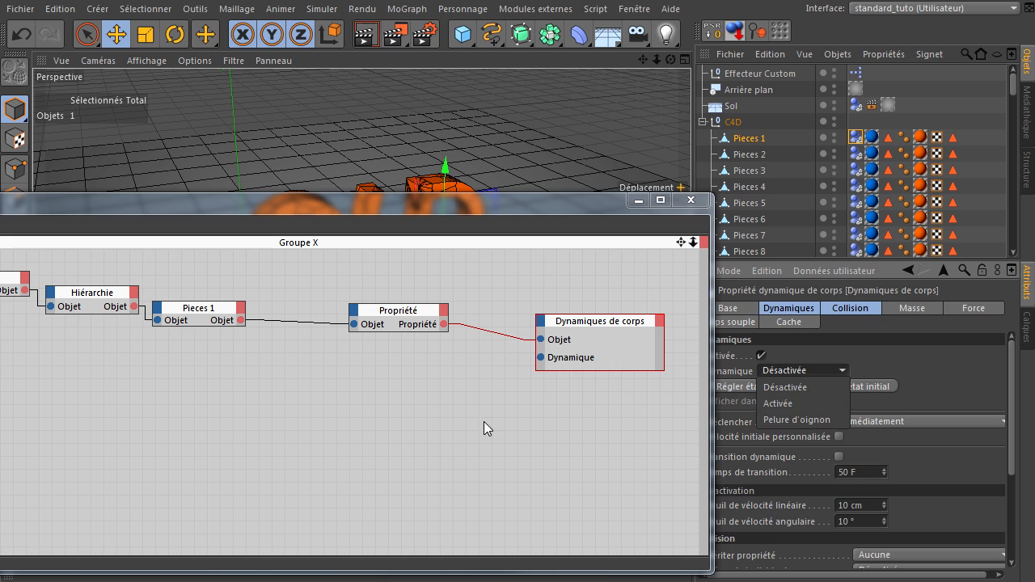
left_click(355, 350)
left_click_drag(317, 204, 635, 175)
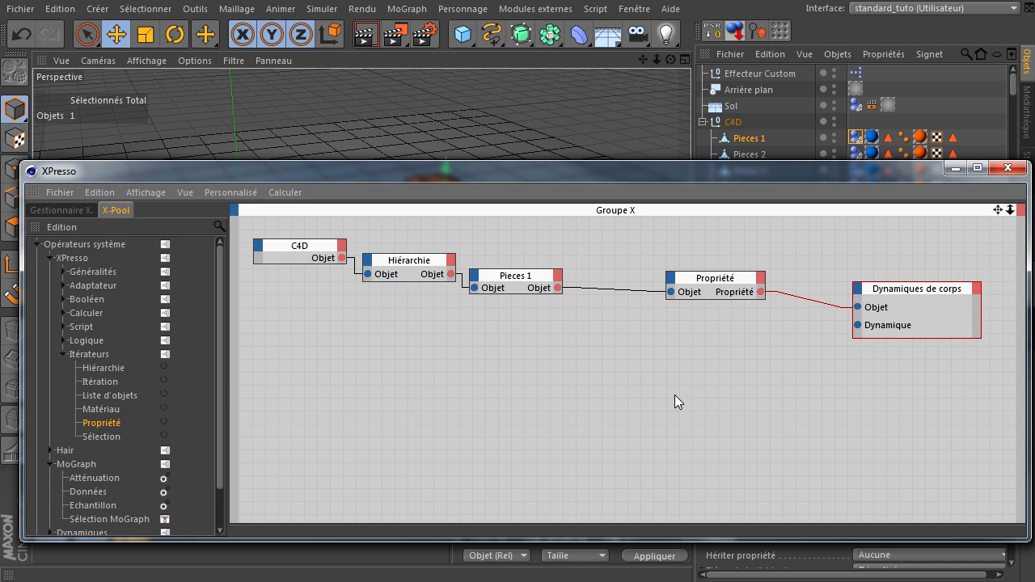
Add a MoGraph Atténuation node to Groupe X, in the empty area below the Propriété node
left_click_drag(221, 376, 162, 433)
scroll(90, 311, "up", 1)
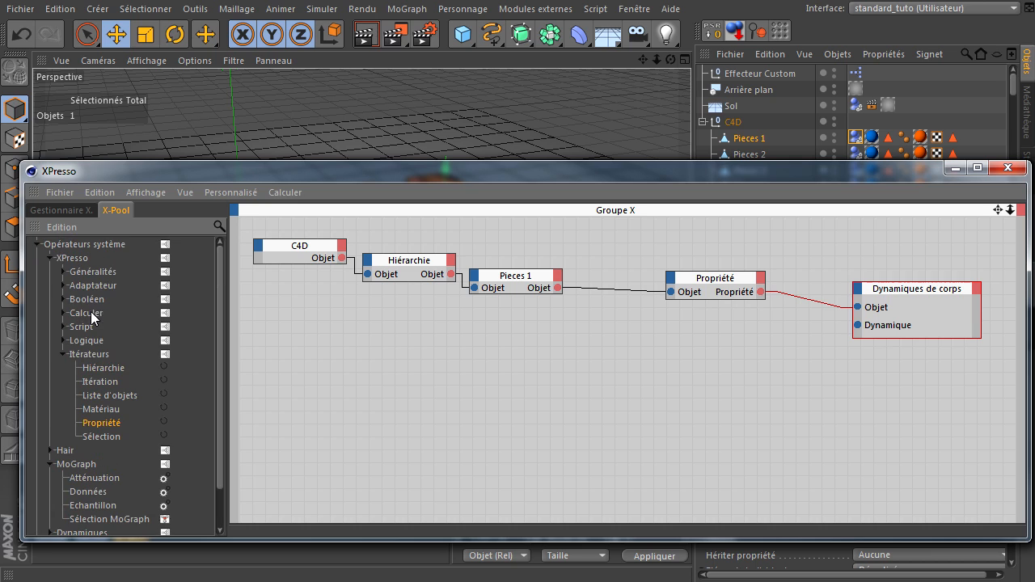
left_click(48, 259)
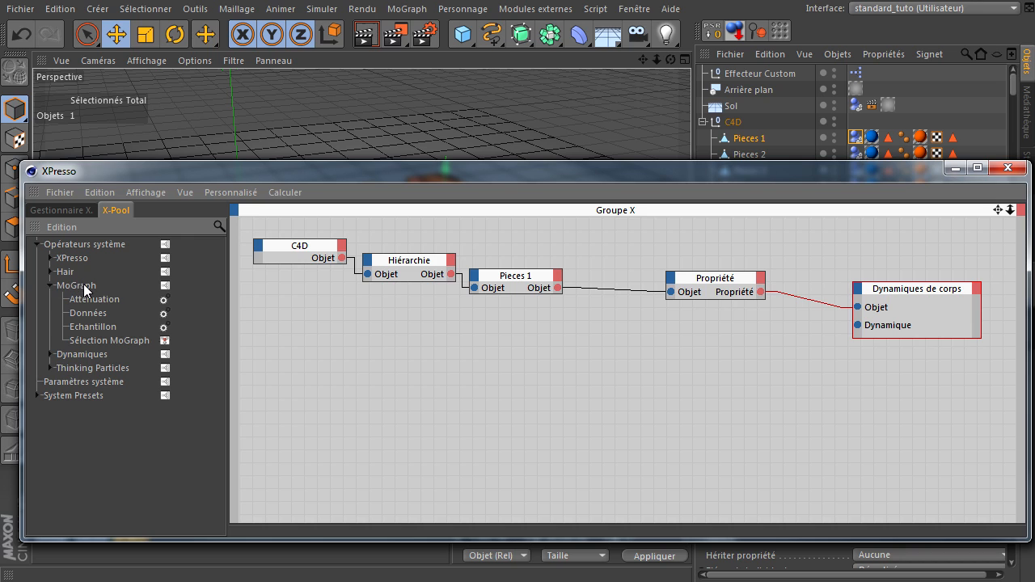
left_click(113, 299)
left_click_drag(410, 167, 402, 173)
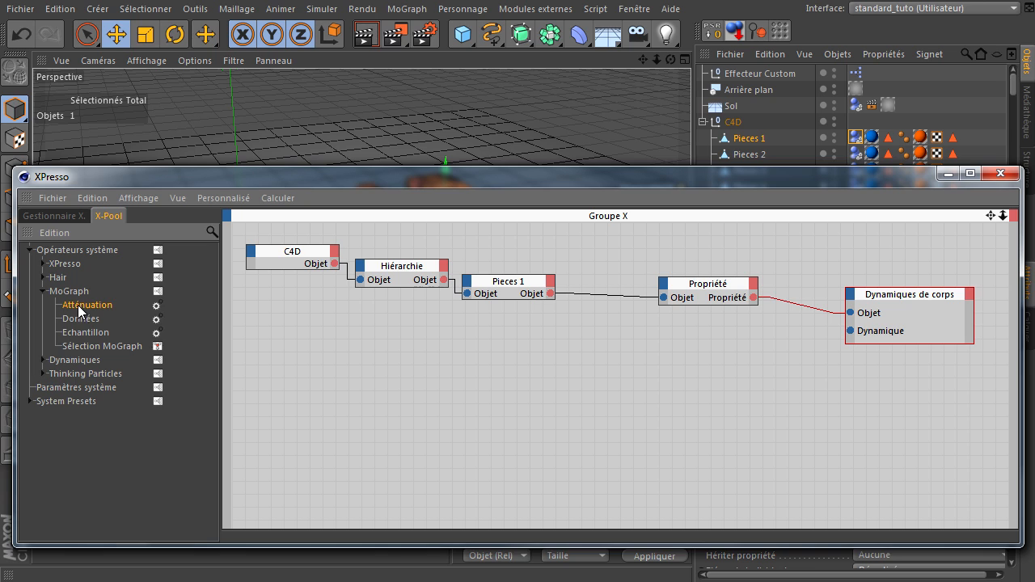
left_click_drag(85, 308, 233, 352)
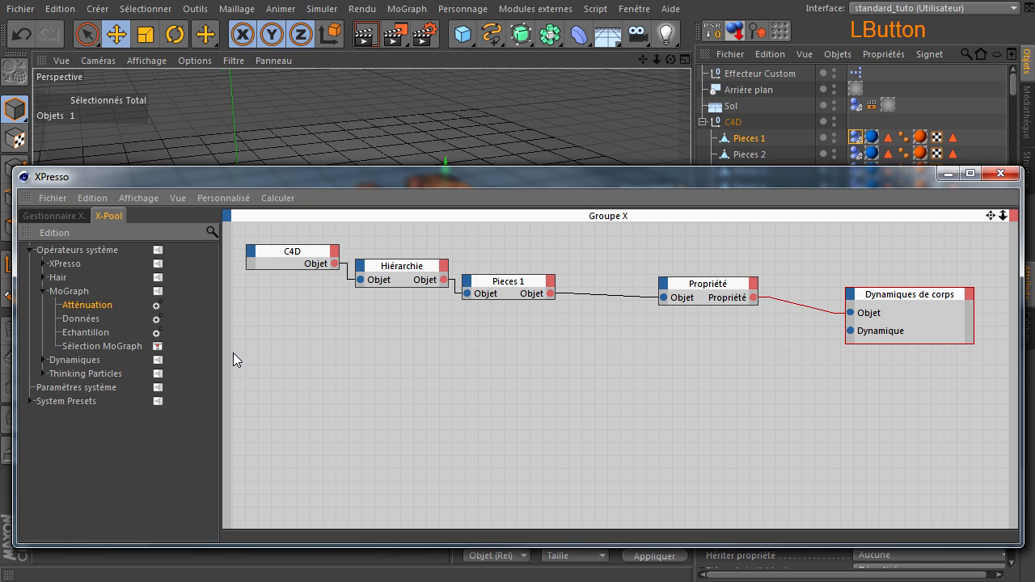
left_click_drag(598, 399, 642, 392)
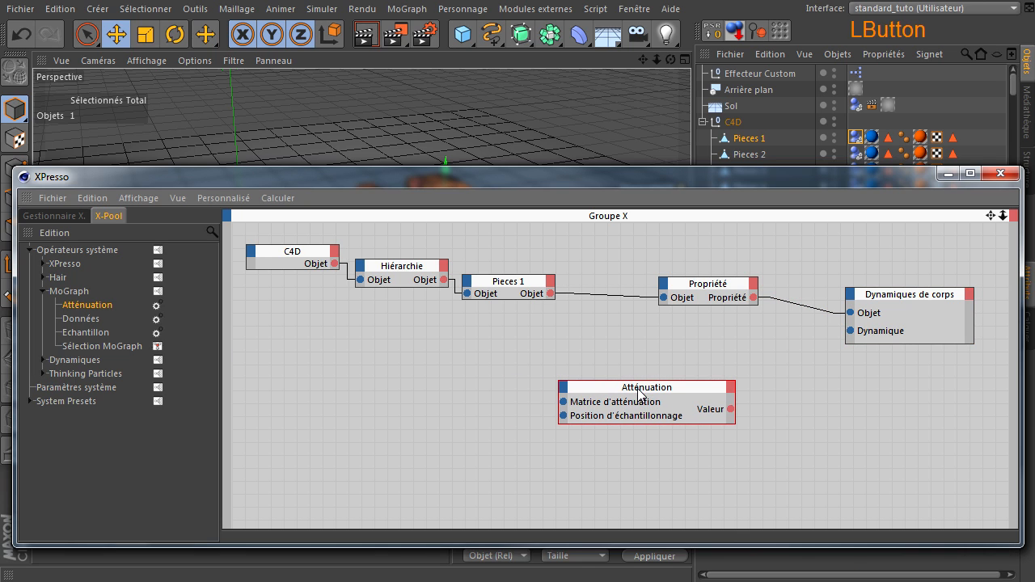
Create a Simple MoGraph effector and show its Atténuation settings
left_click_drag(639, 178, 648, 485)
left_click(407, 10)
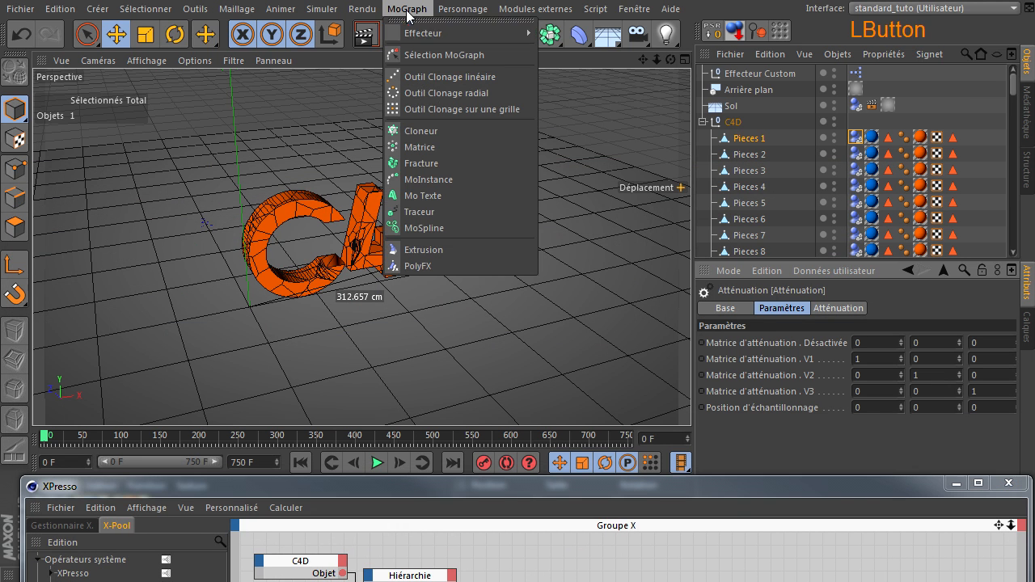
mouse_move(427, 33)
left_click(615, 51)
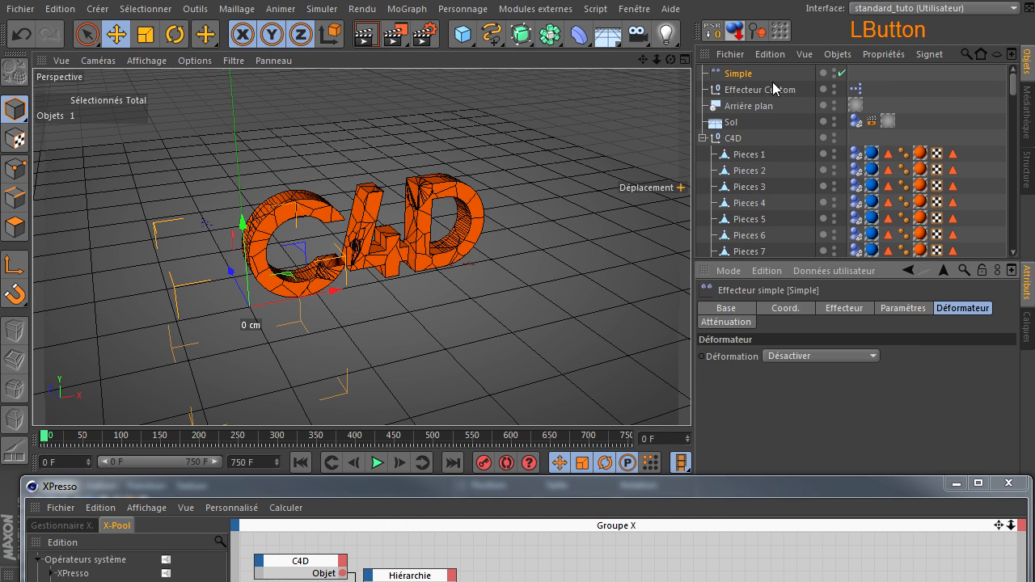
left_click(718, 320)
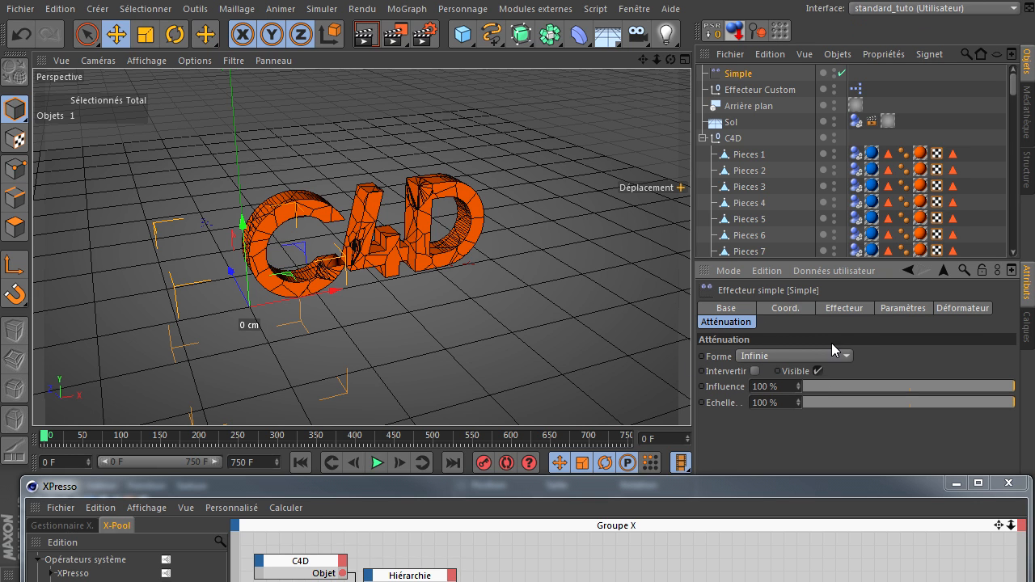
left_click(784, 462)
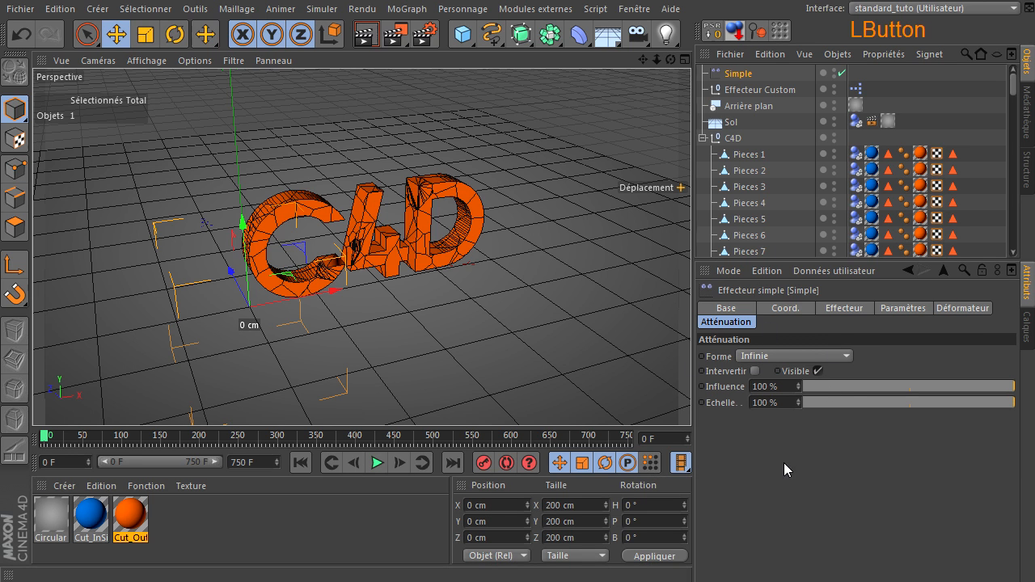
Try the Sphère and Linéaire falloff shapes on the Simple effector
left_click(766, 357)
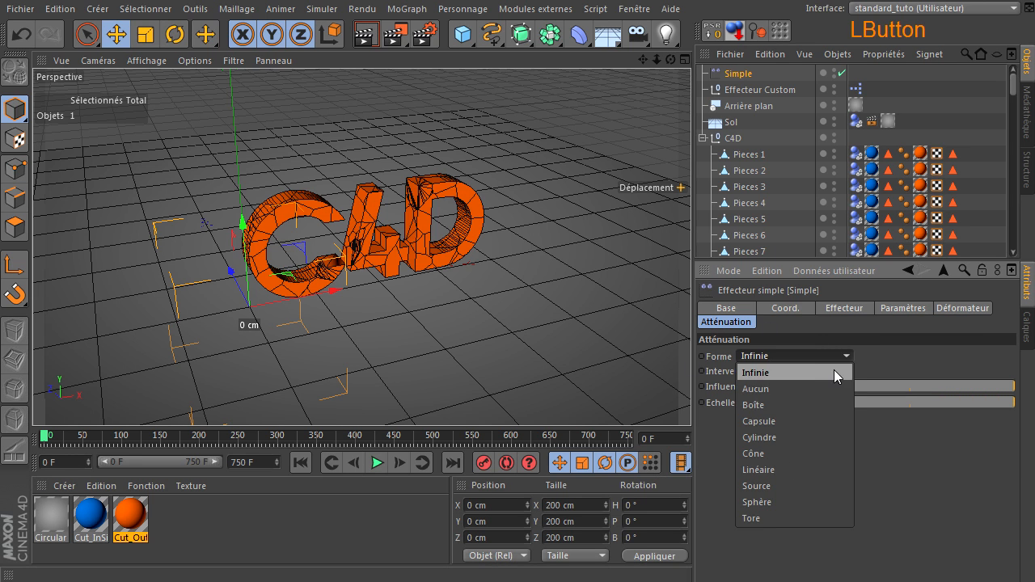
left_click(767, 502)
left_click(781, 354)
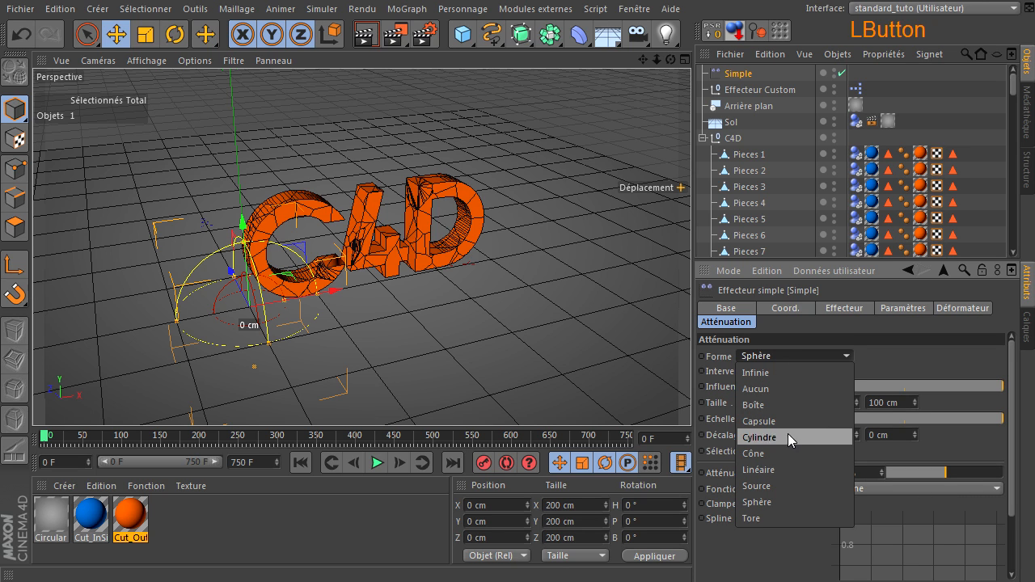
left_click(751, 469)
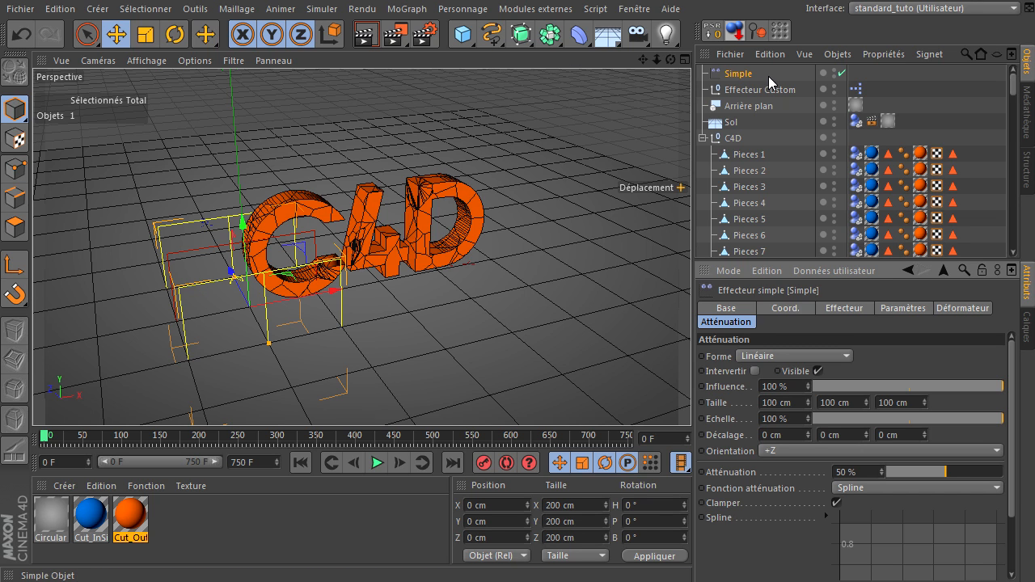
Delete the Simple effector and bring the XPresso graph back into view
left_click(740, 74)
key("Delete")
left_click_drag(512, 580, 476, 192)
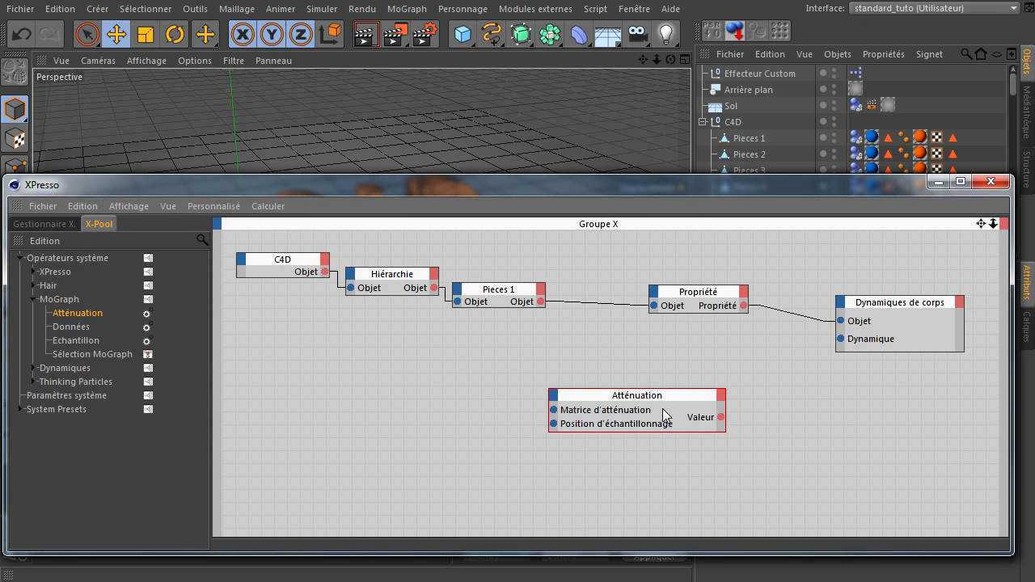
Check which falloff shapes the Atténuation node offers, keeping Infinie
left_click(623, 396)
left_click_drag(748, 182, 305, 156)
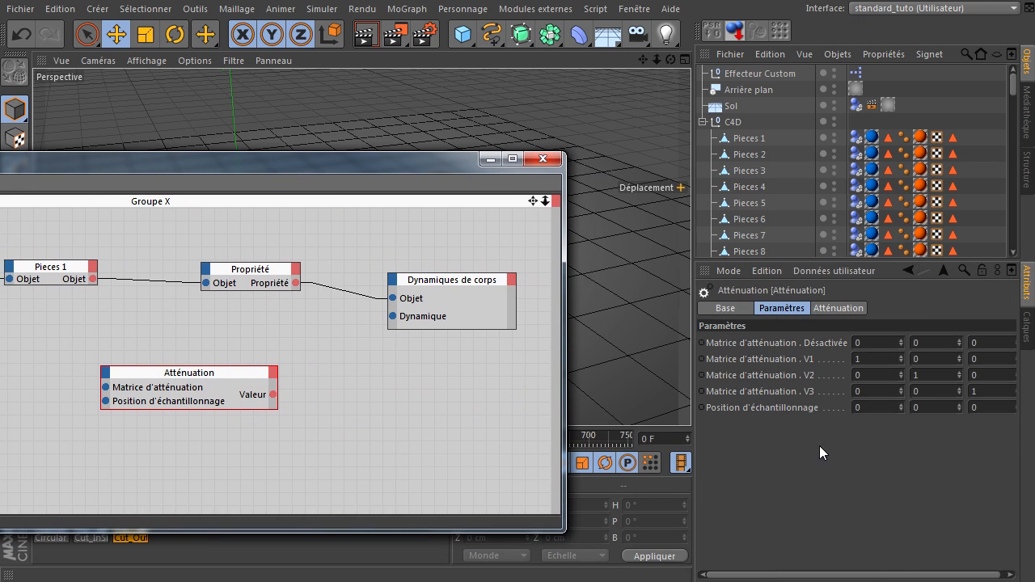
left_click(838, 308)
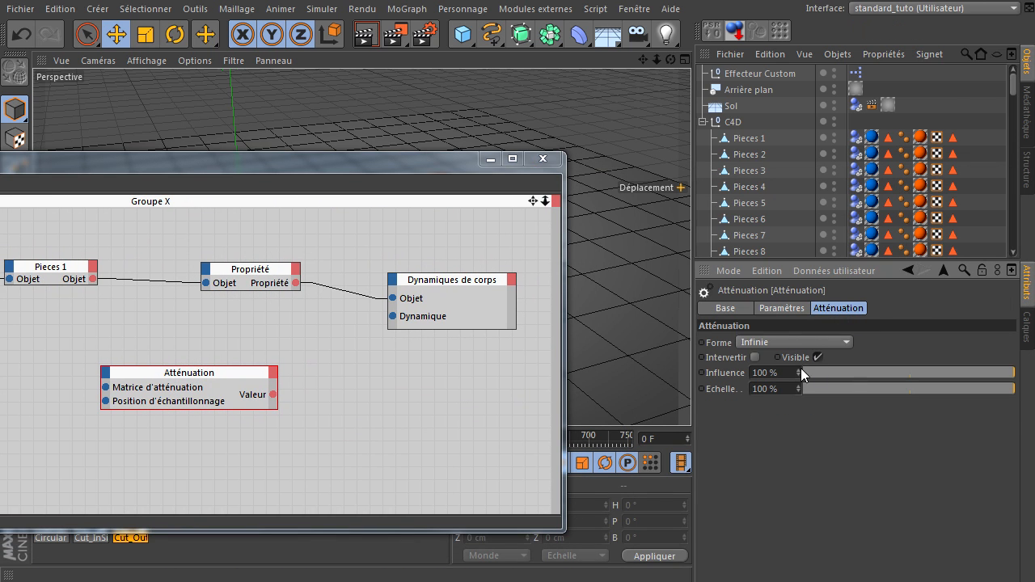
left_click(797, 341)
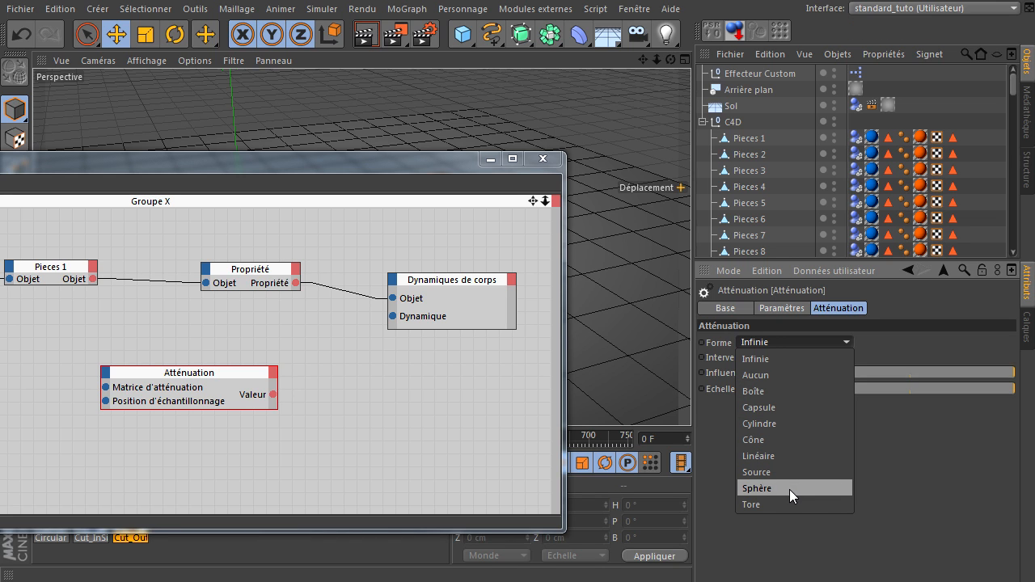
left_click(944, 459)
left_click_drag(368, 178, 828, 100)
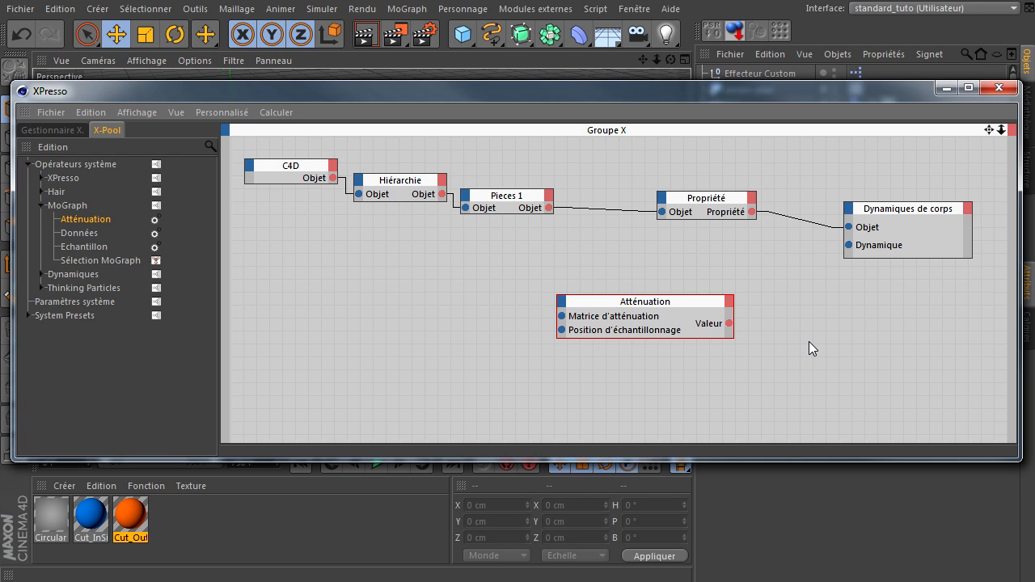
Shift the Atténuation node slightly and check which input and output ports are available on it
left_click_drag(659, 317, 690, 313)
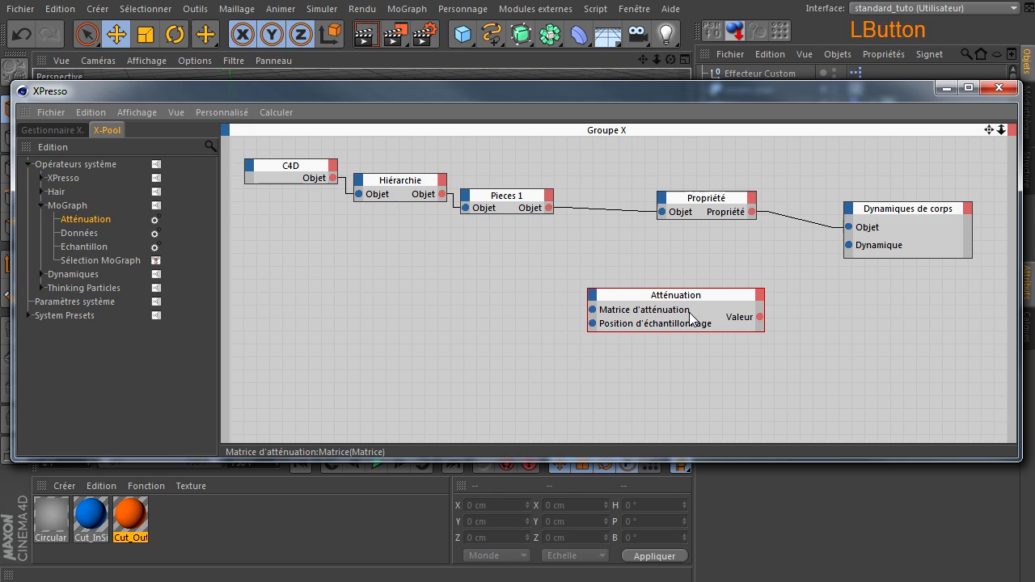
left_click(761, 296)
left_click(770, 336)
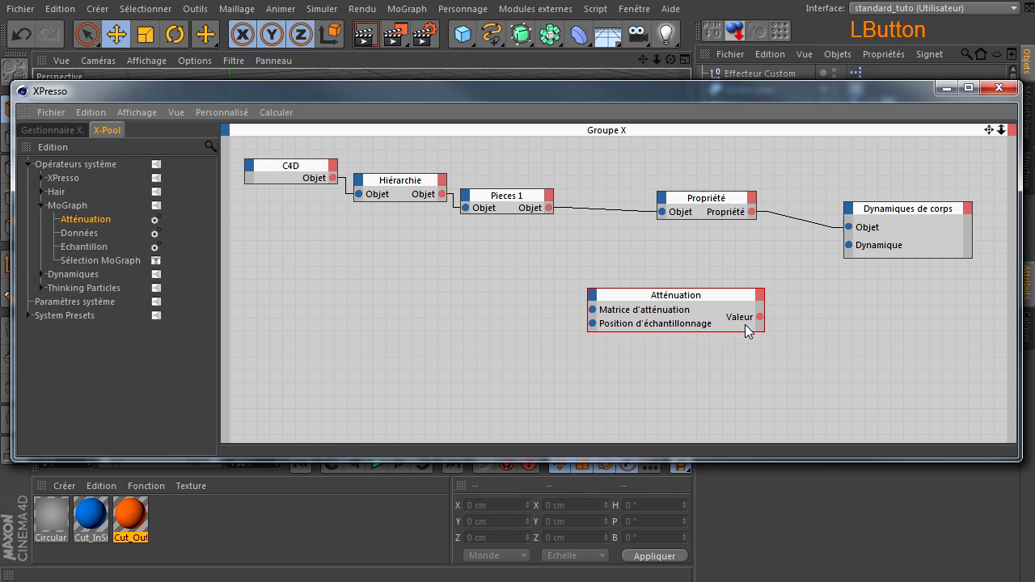
left_click(592, 294)
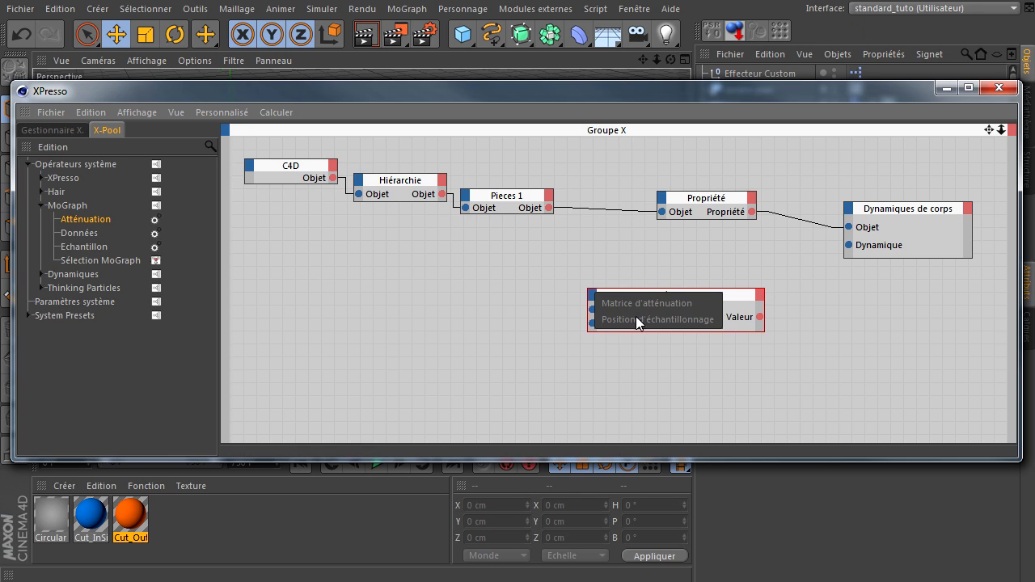
left_click(681, 340)
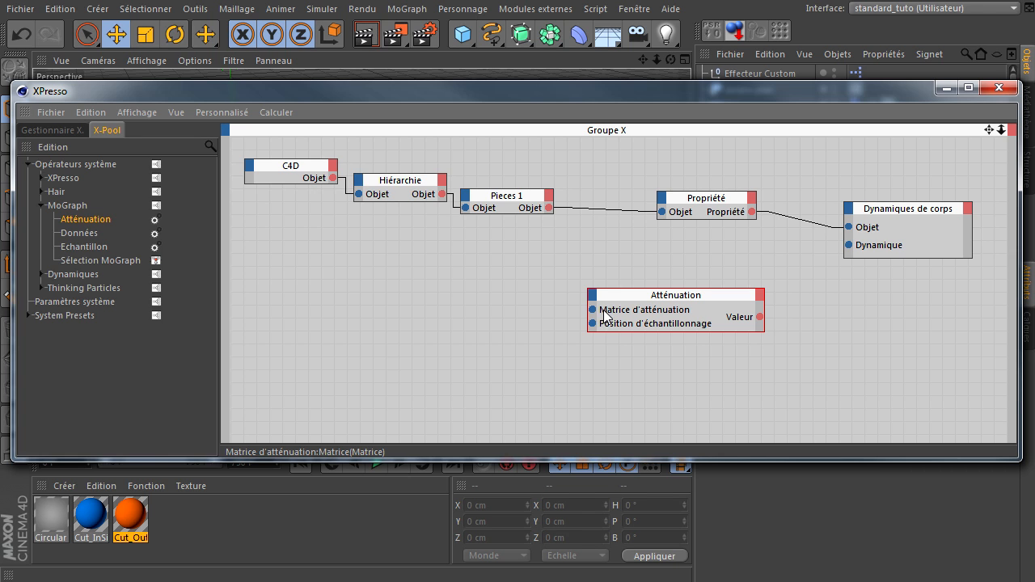
Add the Effecteur Custom null to the XPresso graph as a node beside the Atténuation node
left_click_drag(663, 91, 663, 219)
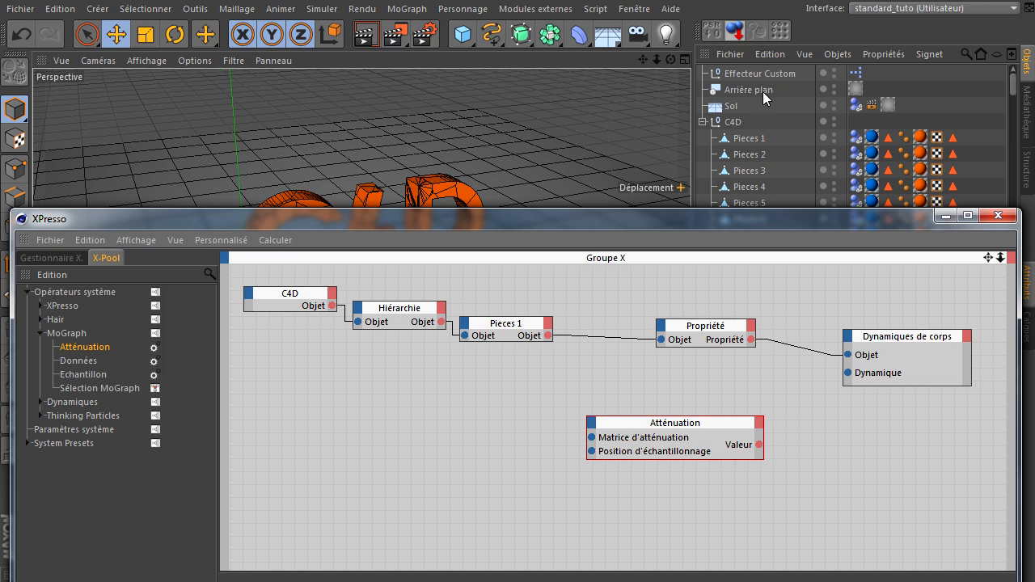
left_click(746, 74)
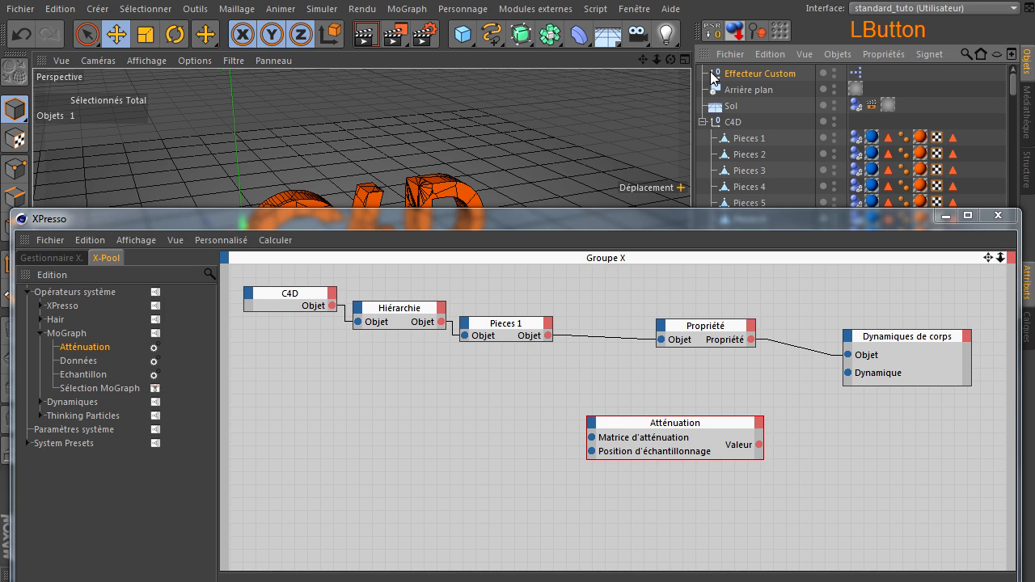
left_click_drag(388, 458, 405, 429)
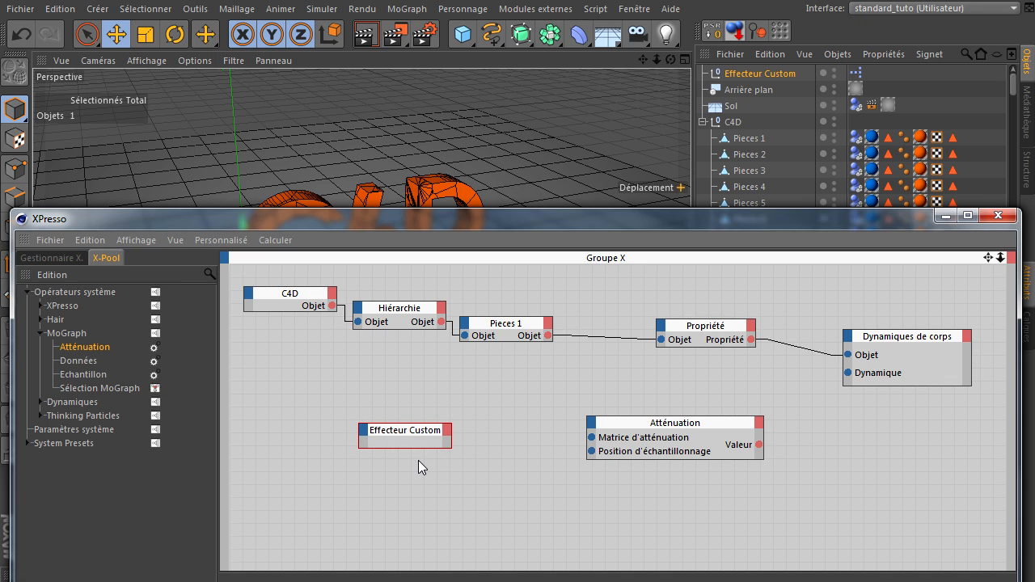
Add a Matrice globale output to the Effecteur Custom node and connect it to the Atténuation node's Matrice d'atténuation input
left_click(447, 426)
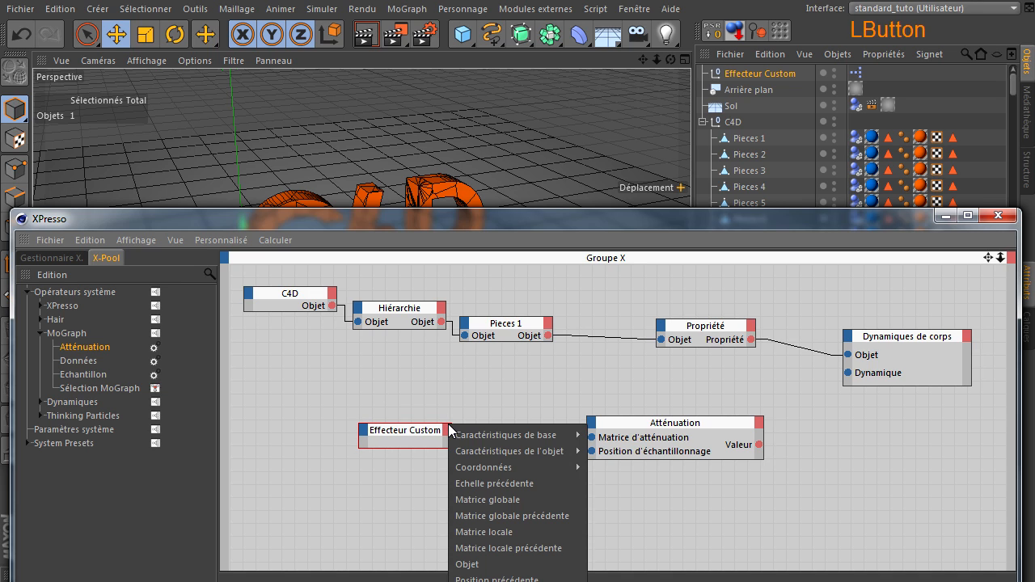
left_click(491, 500)
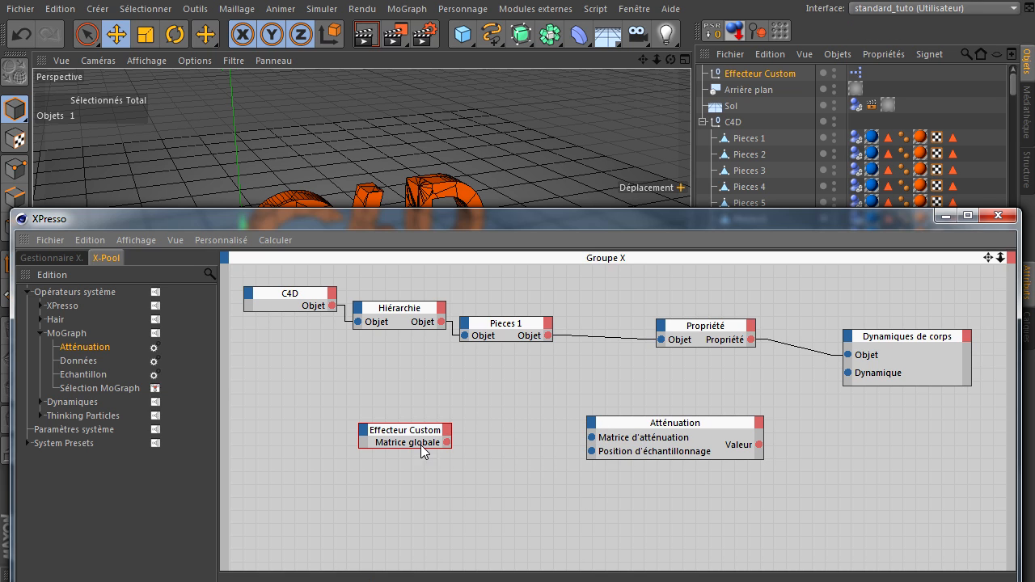
left_click_drag(592, 436, 445, 442)
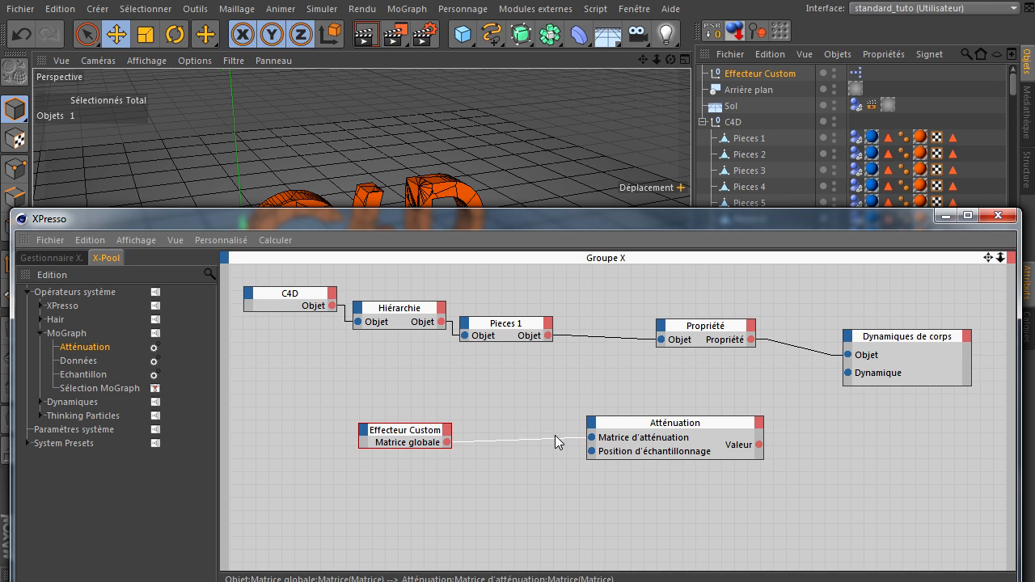
Try moving the Effecteur Custom null away from its origin in the viewport and undo the move
left_click_drag(641, 218, 688, 500)
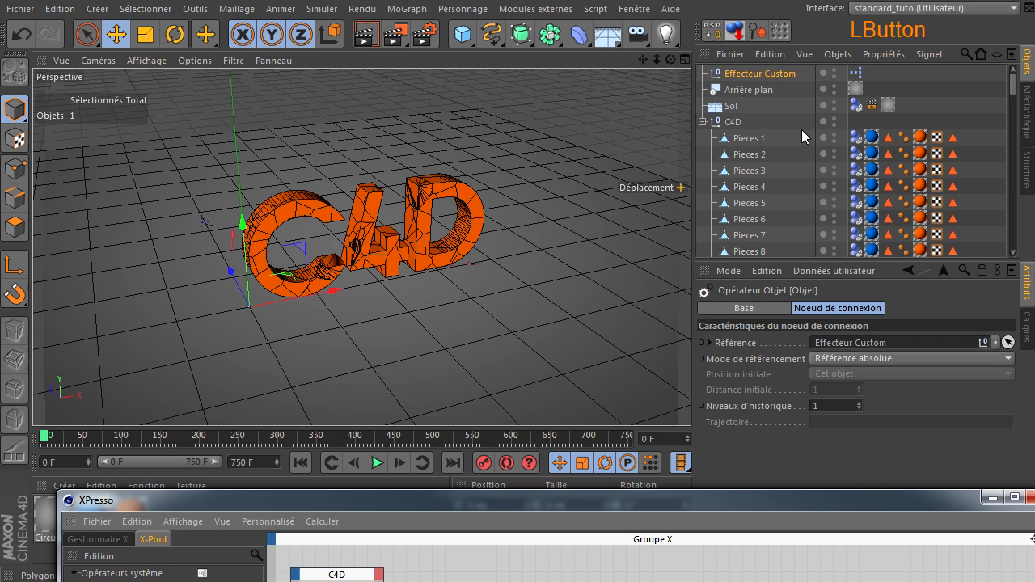
left_click(771, 72)
left_click_drag(301, 247, 485, 96)
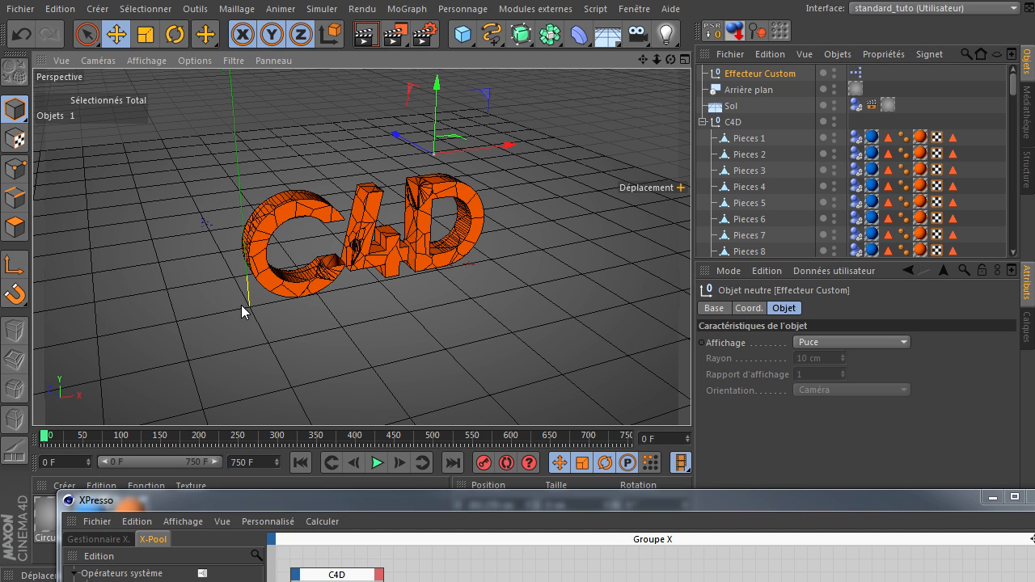
left_click(22, 34)
left_click_drag(385, 499, 338, 137)
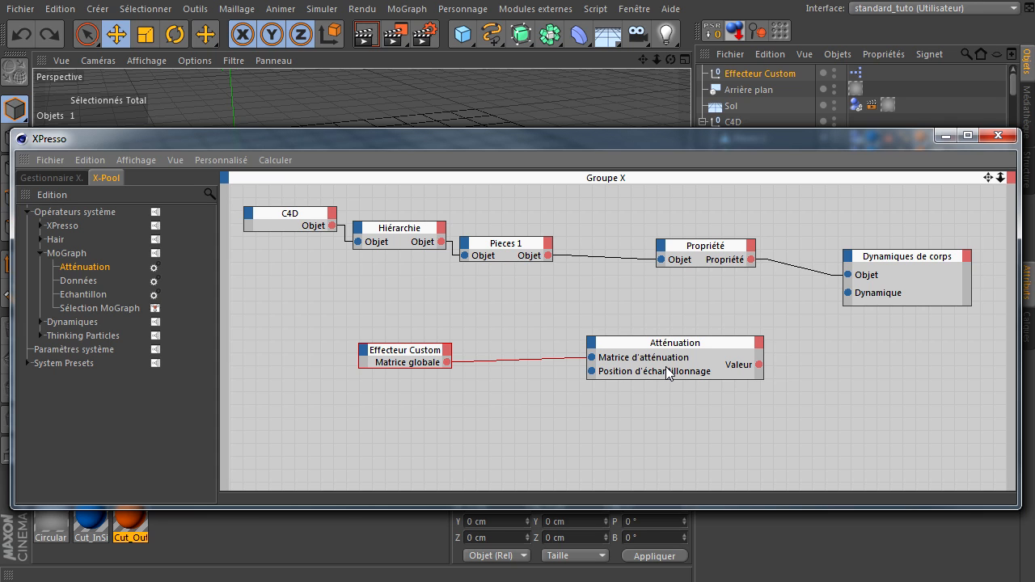
Move the Position d'échantillonnage input above Matrice d'atténuation on the Atténuation node and reposition the node
left_click_drag(644, 366, 660, 343)
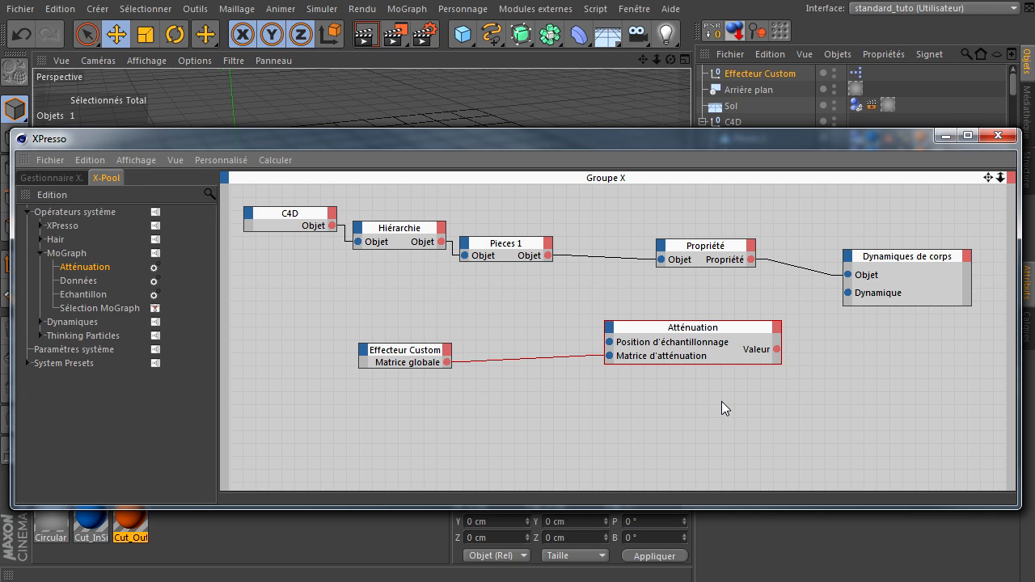
left_click_drag(638, 136, 697, 399)
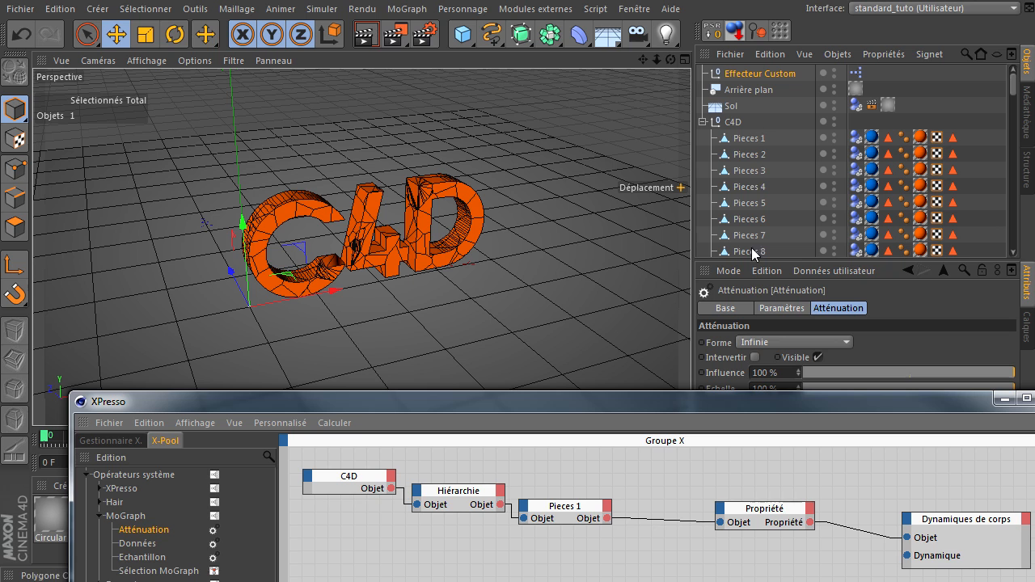
left_click_drag(673, 405, 621, 171)
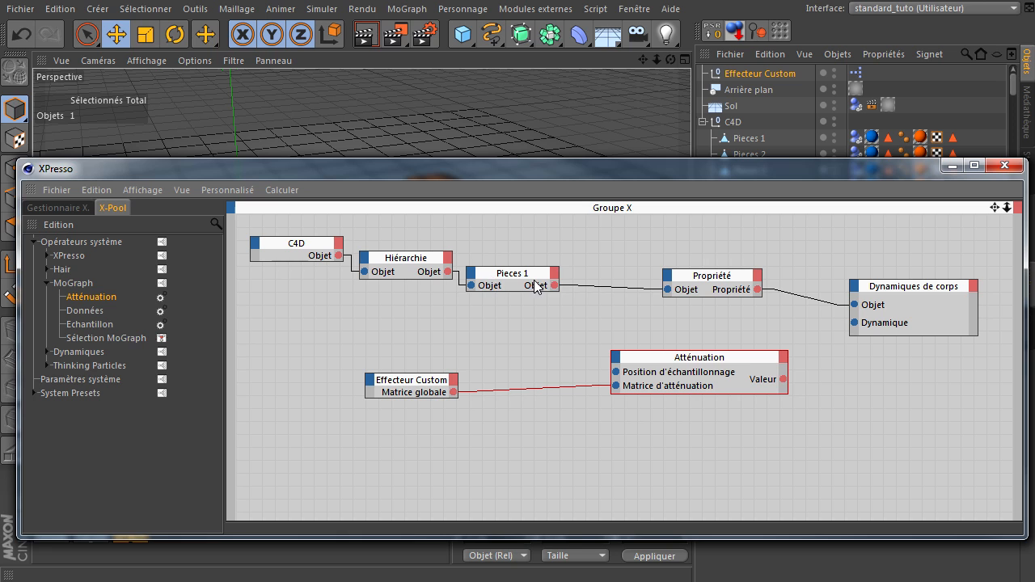
Enlarge the Pieces 1 node and add a Position globale output to it
left_click_drag(522, 291, 522, 318)
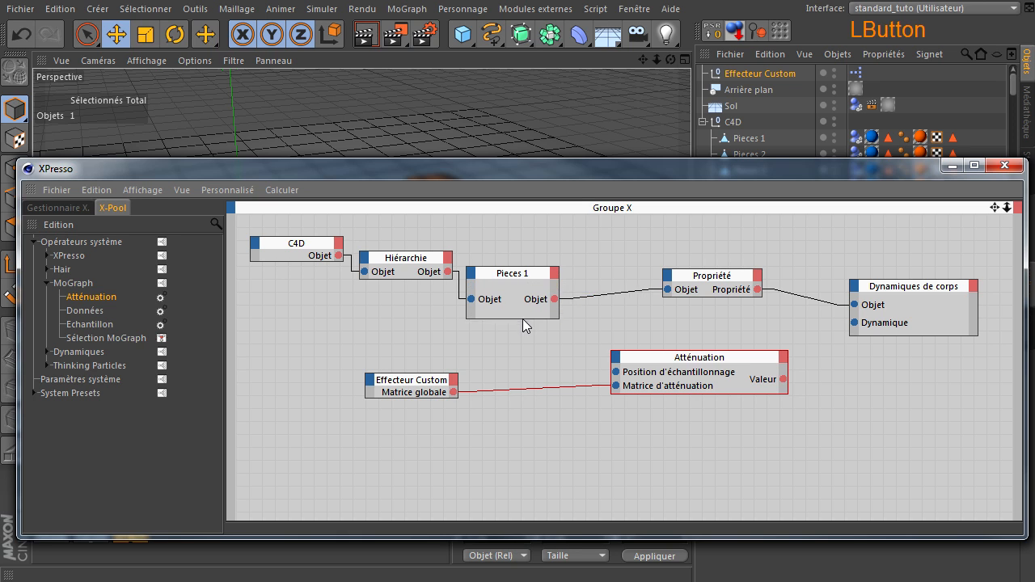
left_click(555, 273)
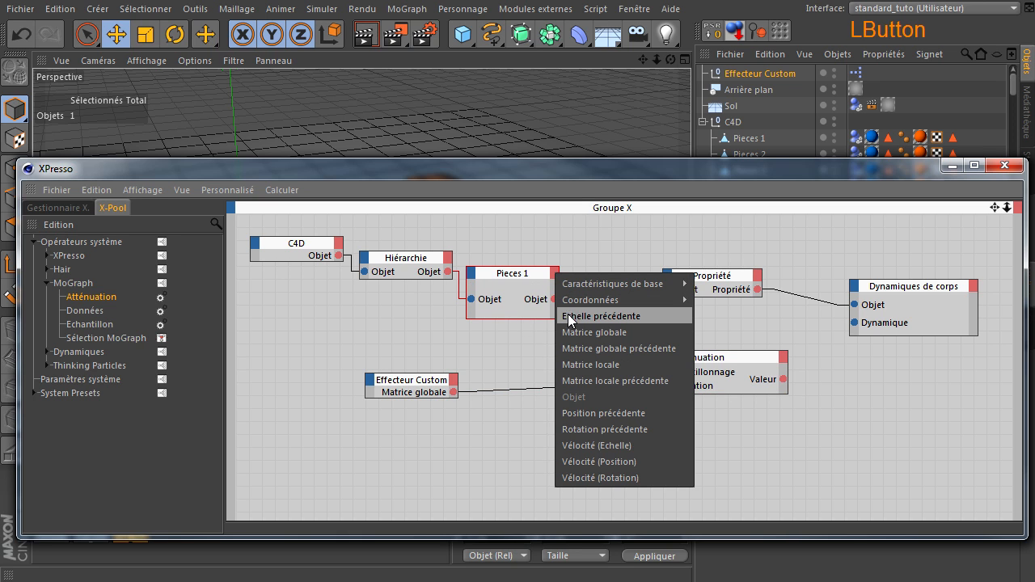
mouse_move(587, 299)
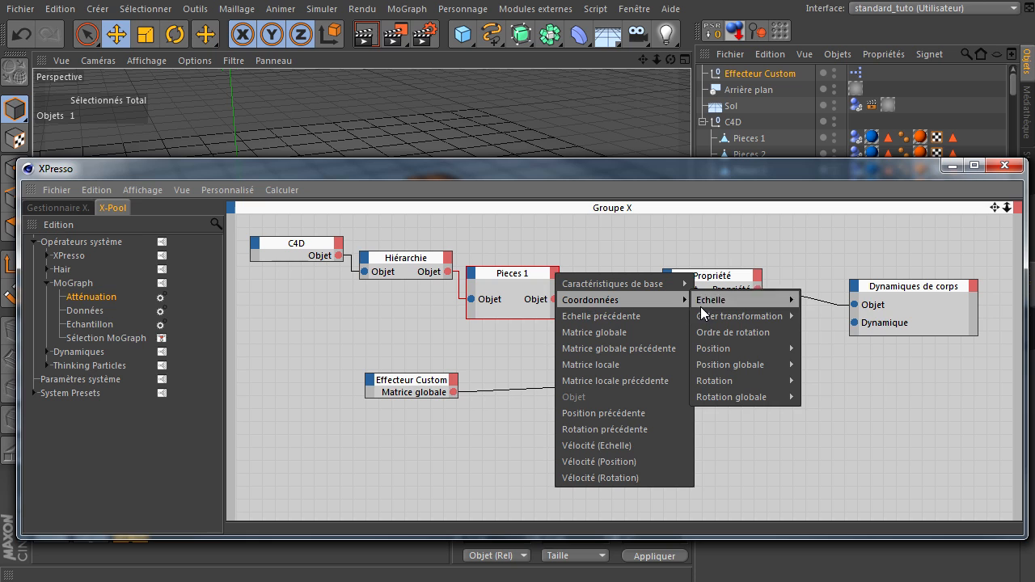
mouse_move(733, 363)
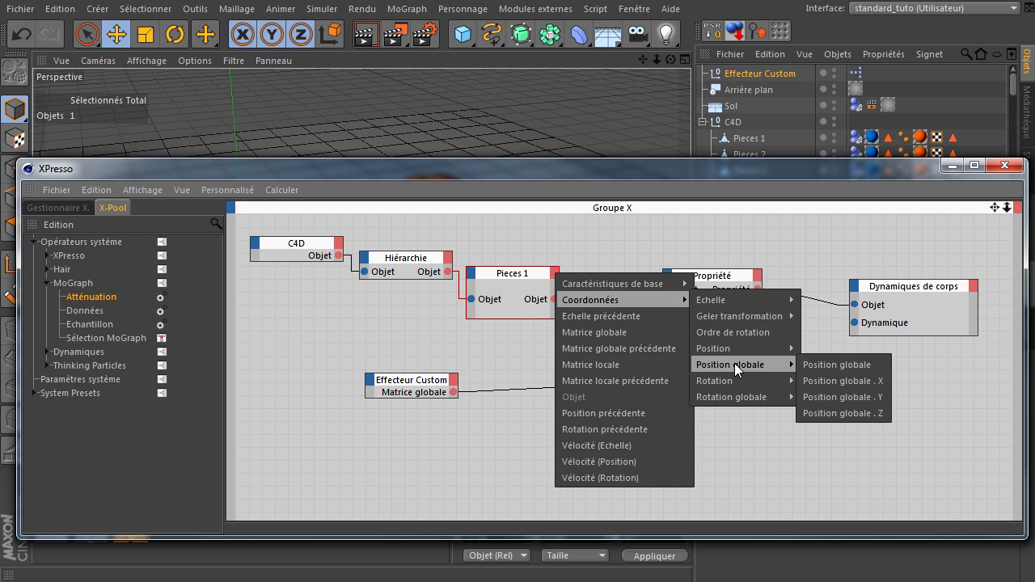
left_click(835, 365)
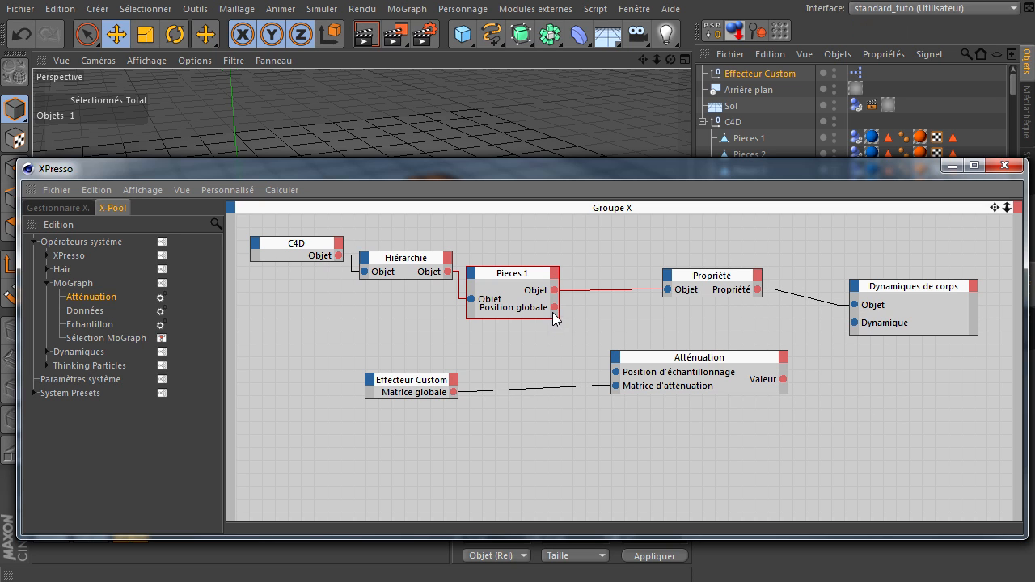
Connect Pieces 1's Position globale output to the Atténuation node's Position d'échantillonnage input and fit the Pieces 1 node to its ports
left_click_drag(556, 308, 616, 372)
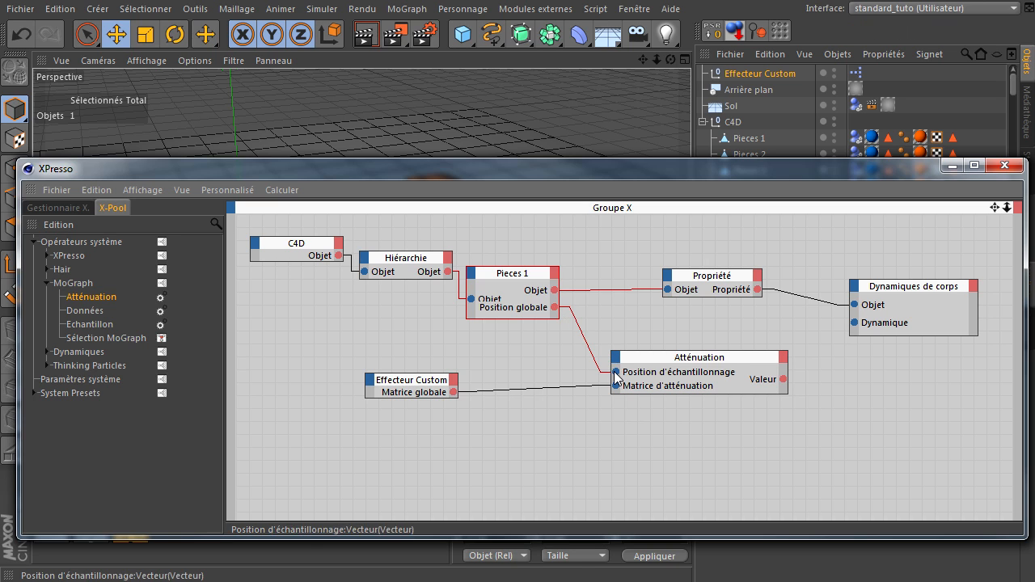
left_click(515, 276, "ctrl")
left_click(514, 276)
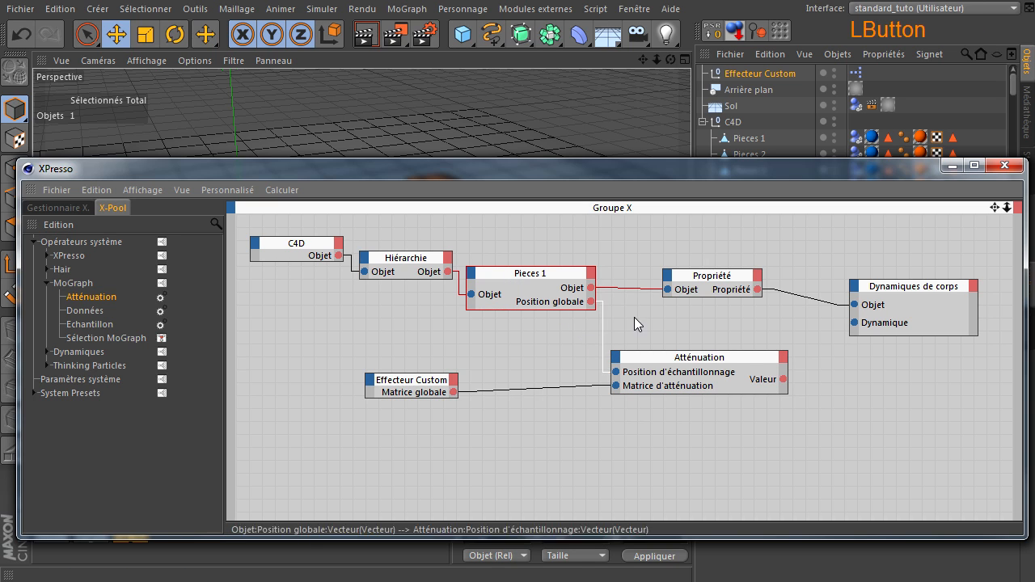
Connect Atténuation's Valeur output to the Dynamique input of Dynamiques de corps and tidy the Atténuation, Effecteur Custom and Propriété nodes
left_click_drag(671, 361, 689, 335)
left_click(415, 383)
left_click_drag(416, 382, 551, 344)
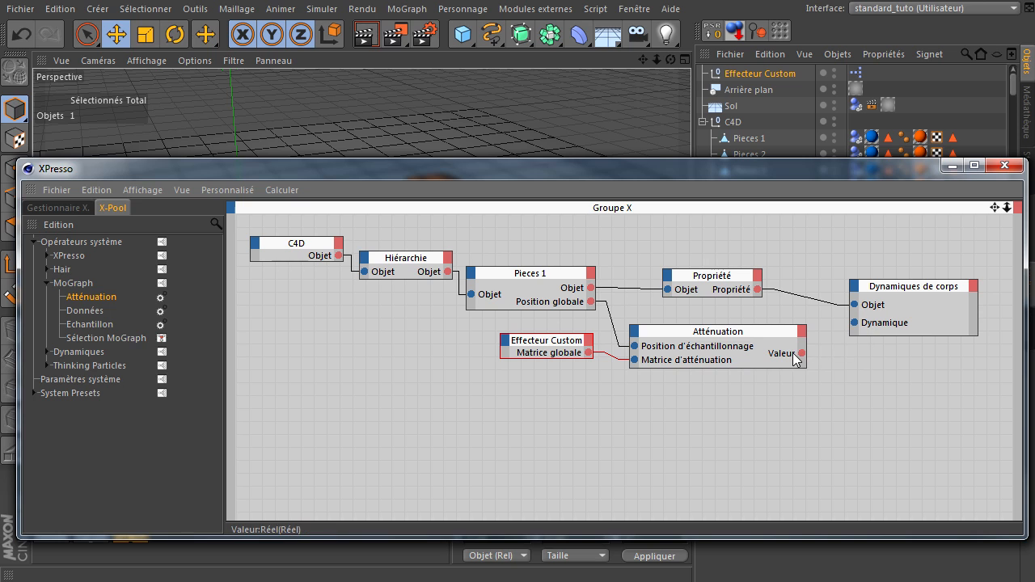
left_click_drag(803, 353, 855, 322)
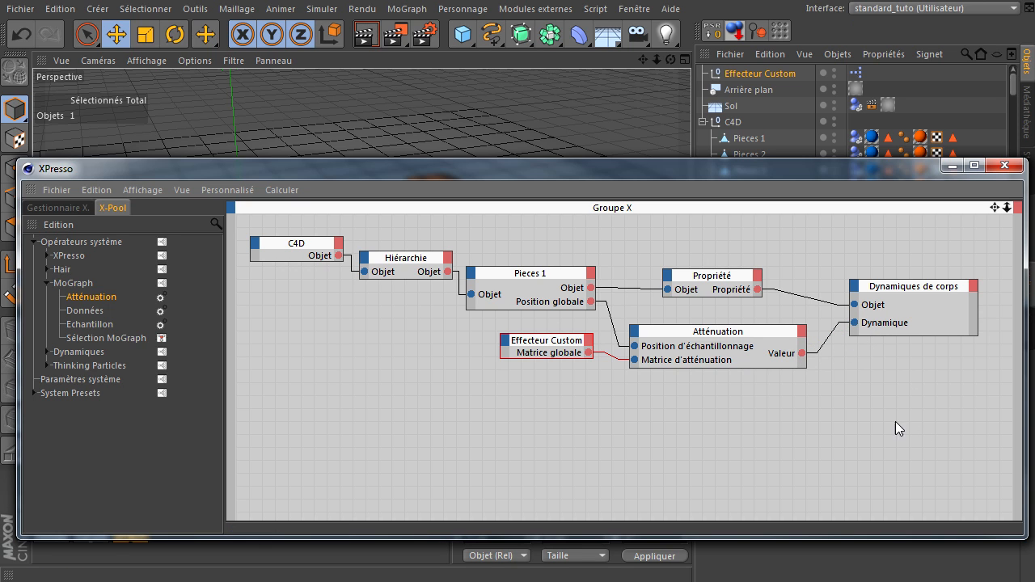
left_click_drag(701, 282, 706, 270)
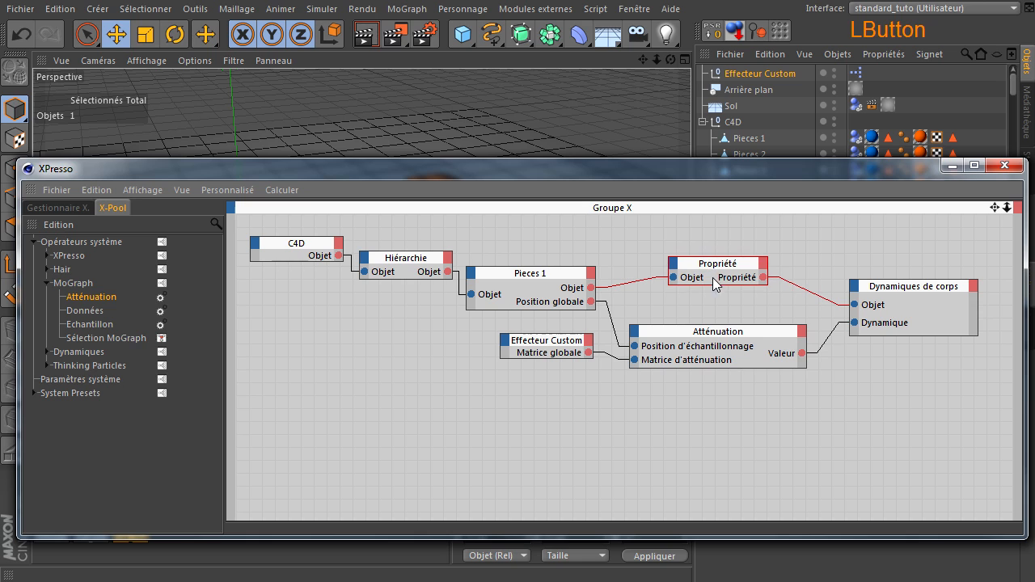
left_click_drag(712, 334, 712, 311)
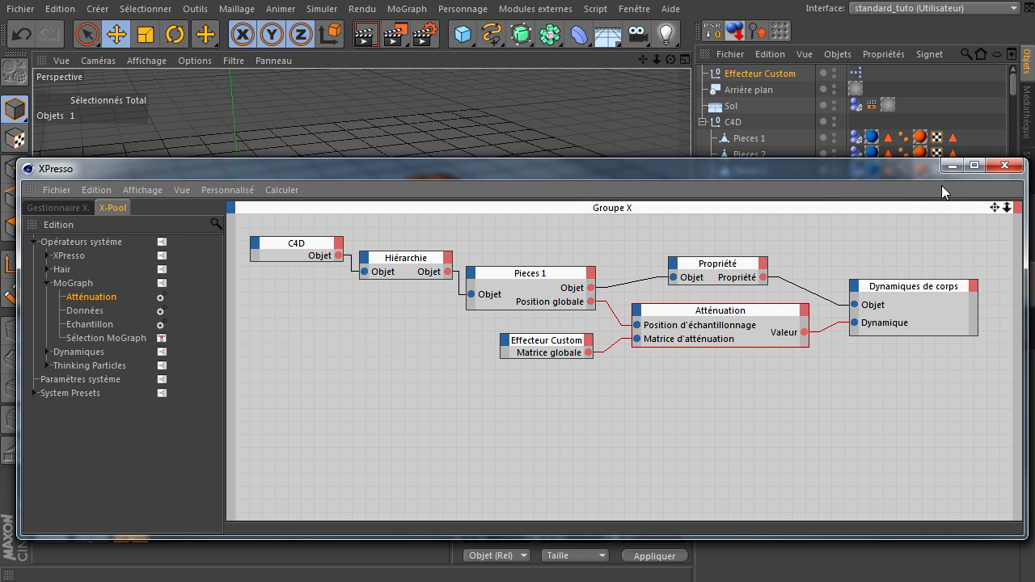
Close the XPresso editor and select the Effecteur Custom null to show its attributes
left_click(1004, 165)
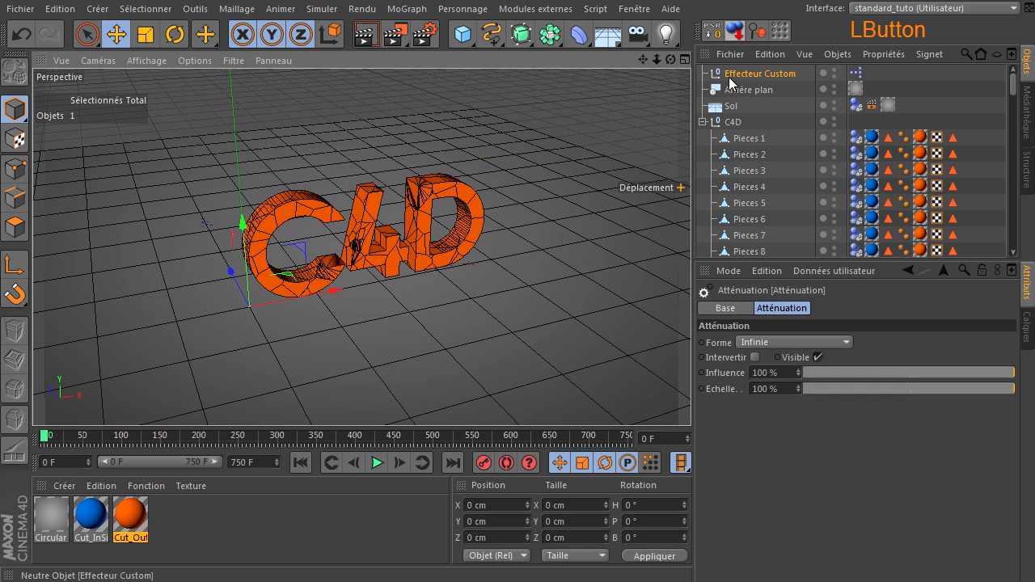
left_click(732, 72)
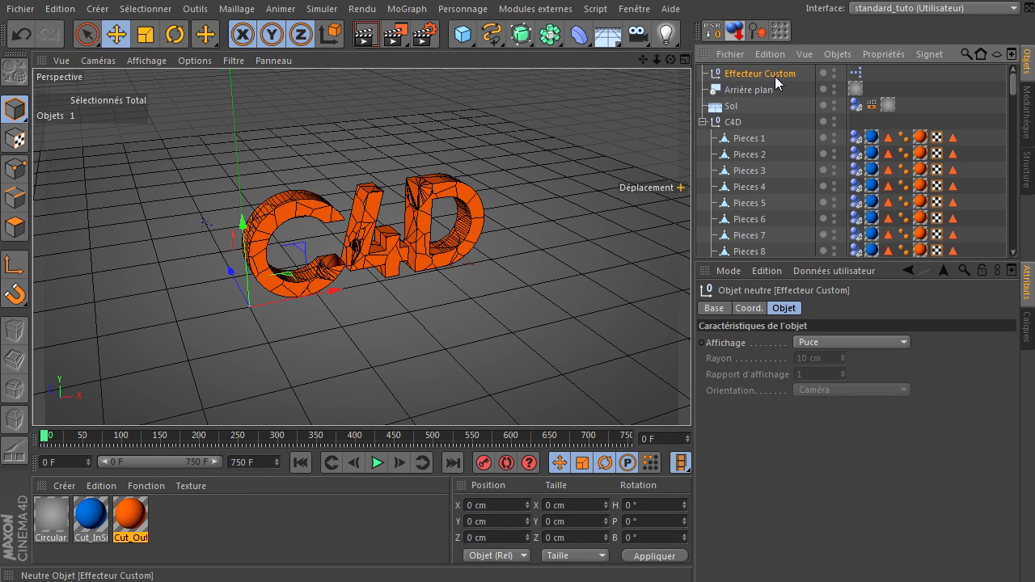
Raise the Effecteur Custom null to about 217 cm on the Y axis, above the C4D text
left_click_drag(241, 222, 769, 396)
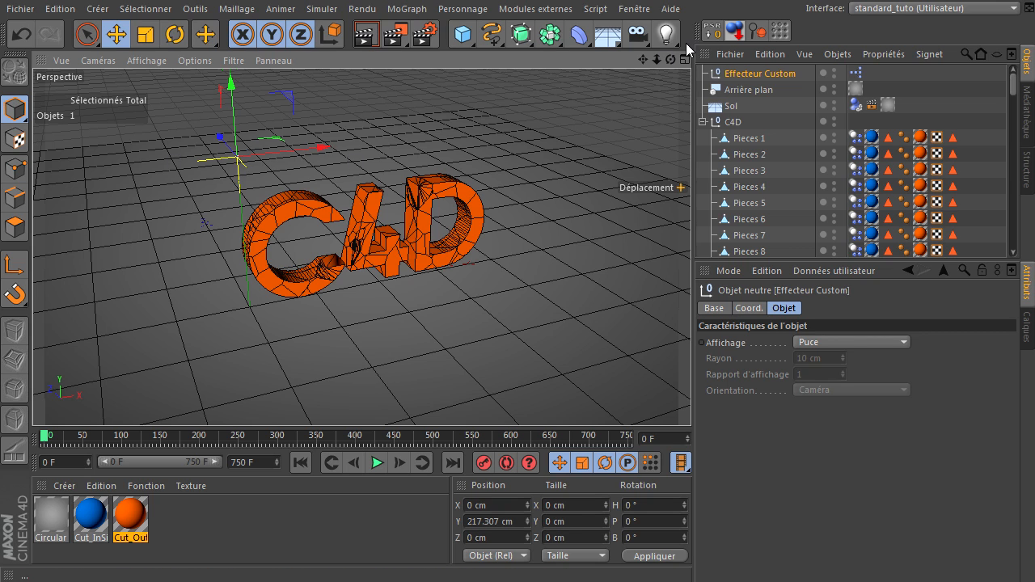
left_click_drag(657, 58, 477, 159)
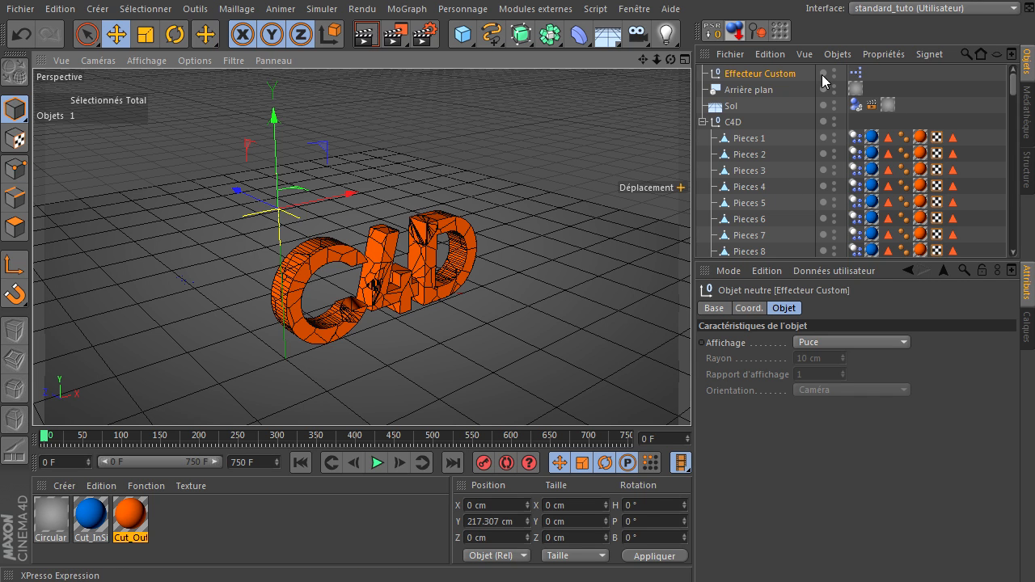
left_click(781, 73)
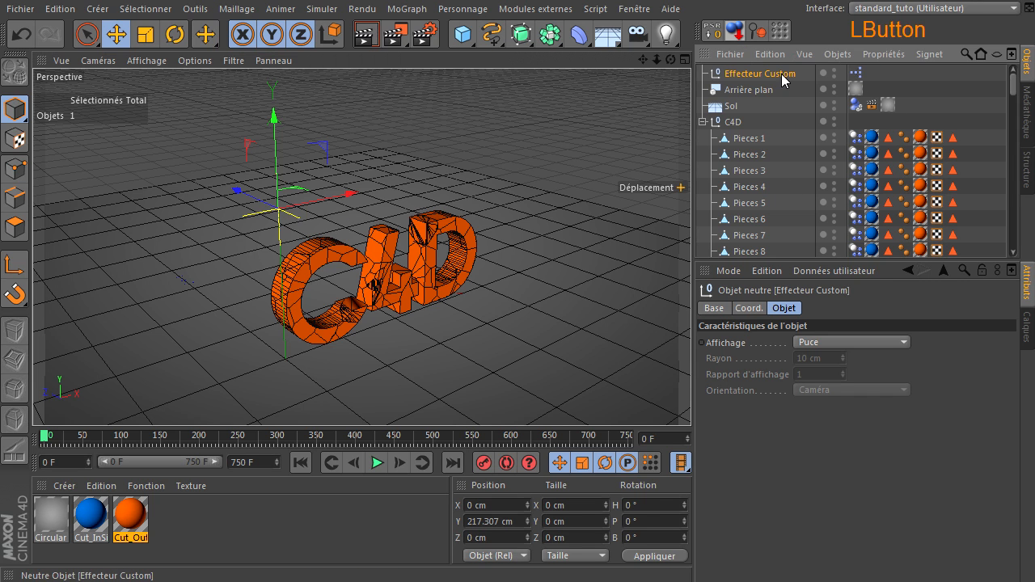
Open the XPresso expression of Effecteur Custom and set the Atténuation node's shape to Linéaire
double_click(855, 74)
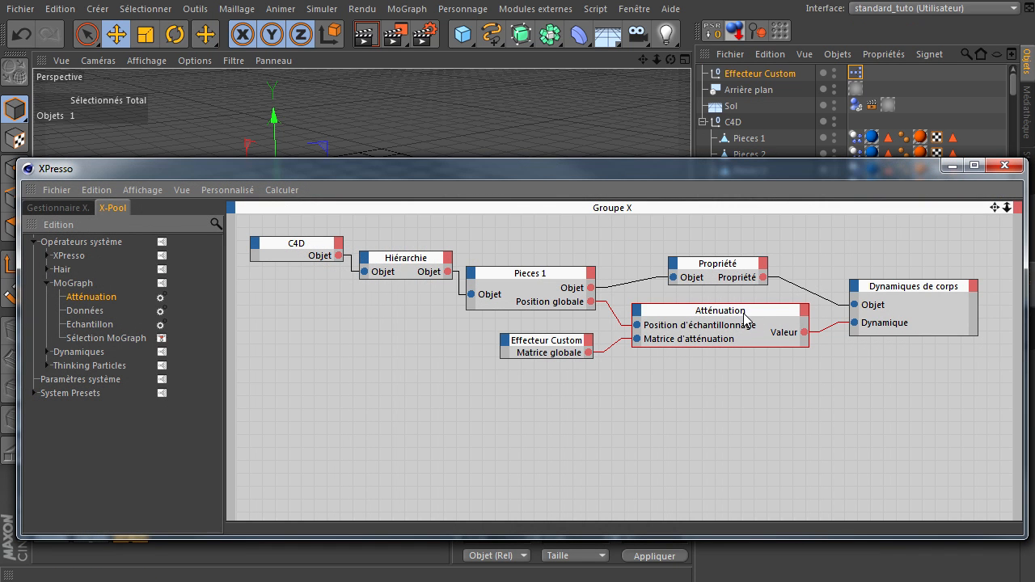
left_click(746, 317)
left_click_drag(855, 169, 409, 416)
left_click(769, 307)
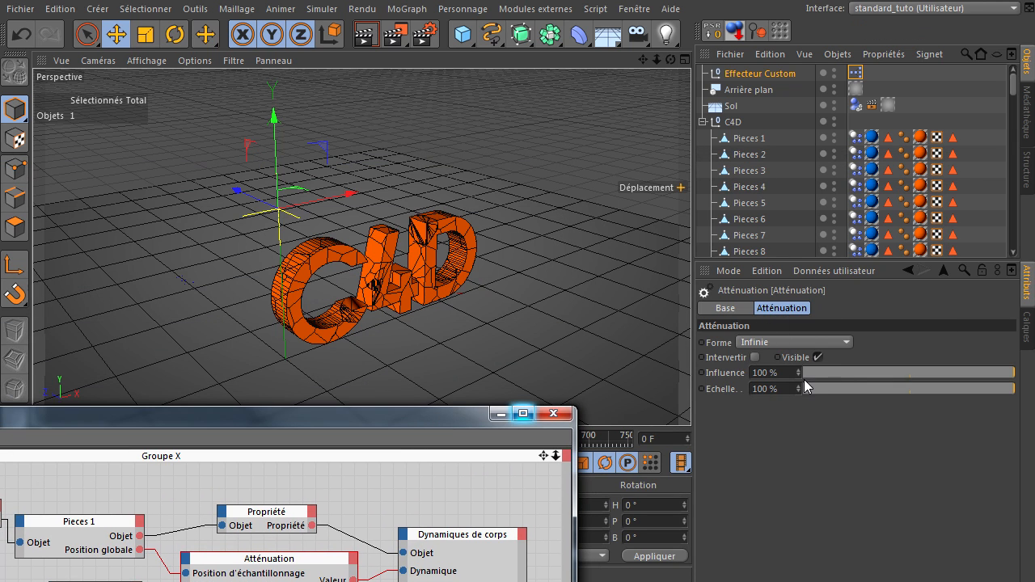
left_click(808, 342)
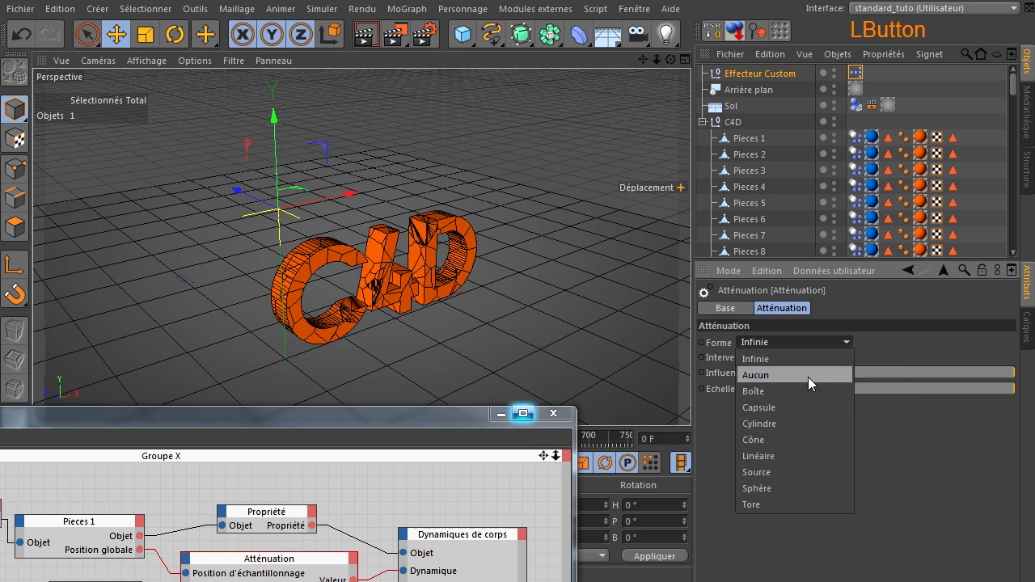
left_click(784, 455)
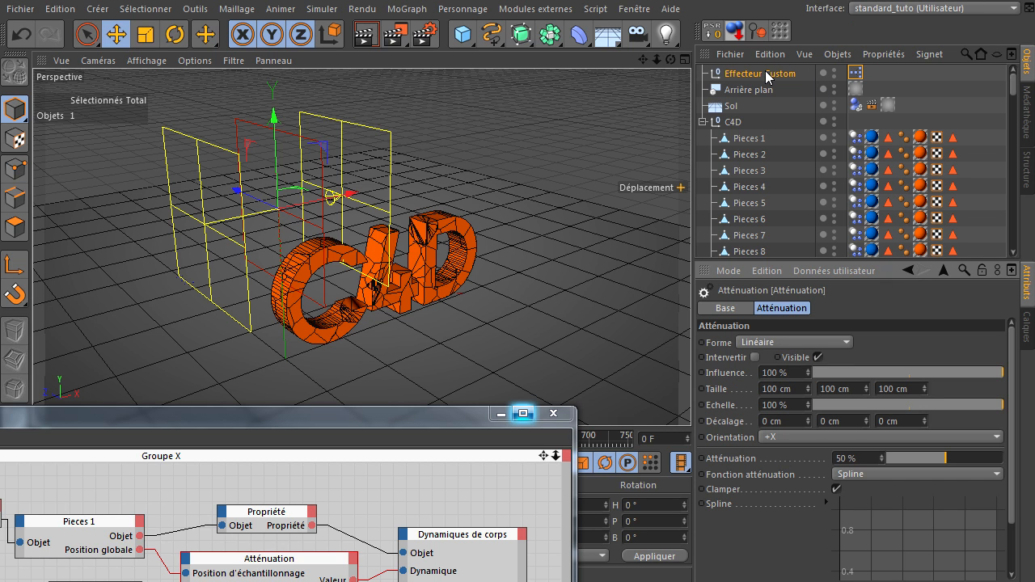
Move Effecteur Custom along X to about 166 cm and close the XPresso editor
left_click(722, 76)
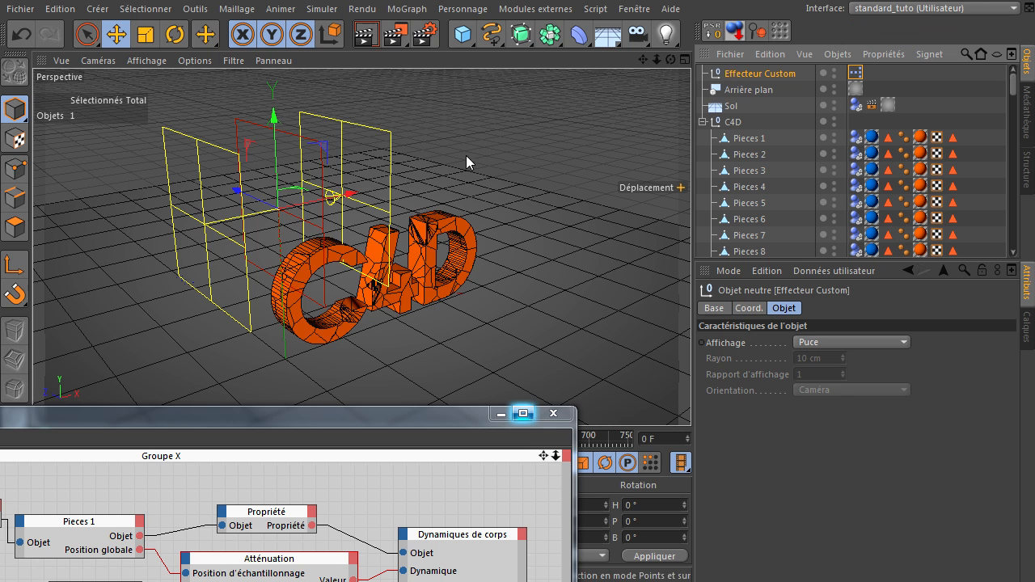
left_click_drag(350, 198, 337, 229)
left_click_drag(234, 412, 664, 169)
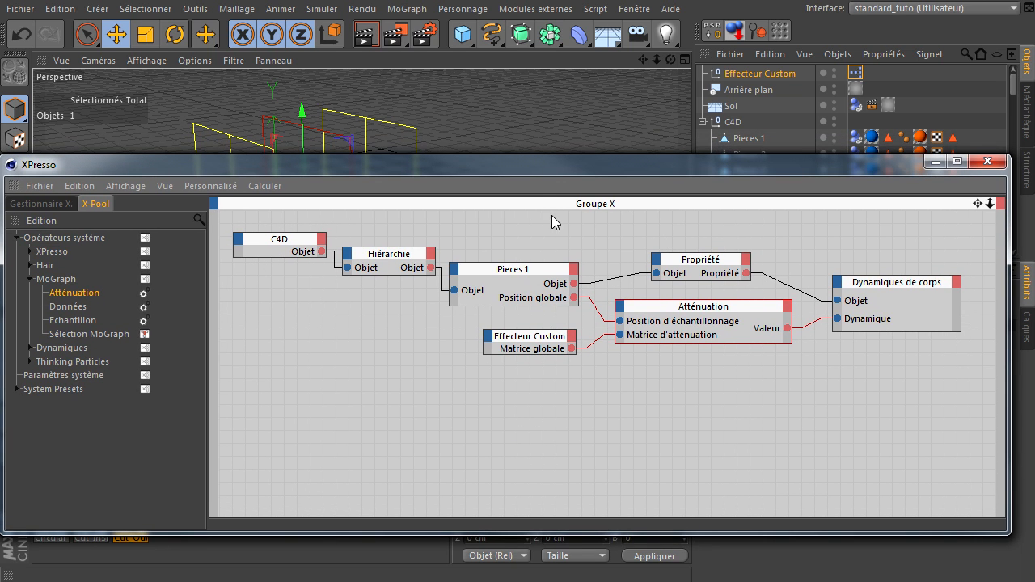
left_click_drag(543, 169, 547, 188)
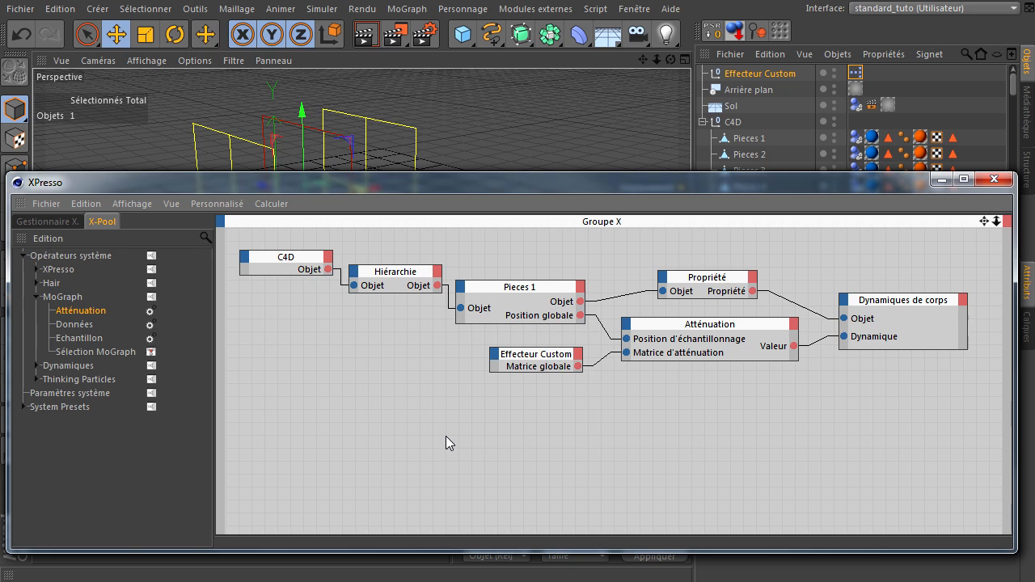
left_click(994, 179)
left_click_drag(667, 59, 493, 189)
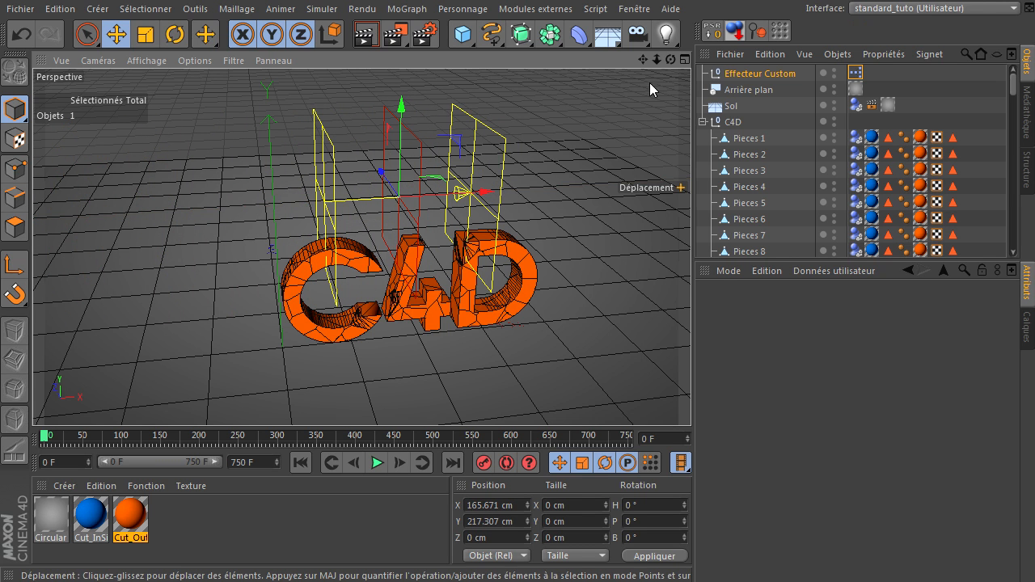
Play the simulation briefly to examine how the linear falloff breaks up the C4D text
left_click(373, 463)
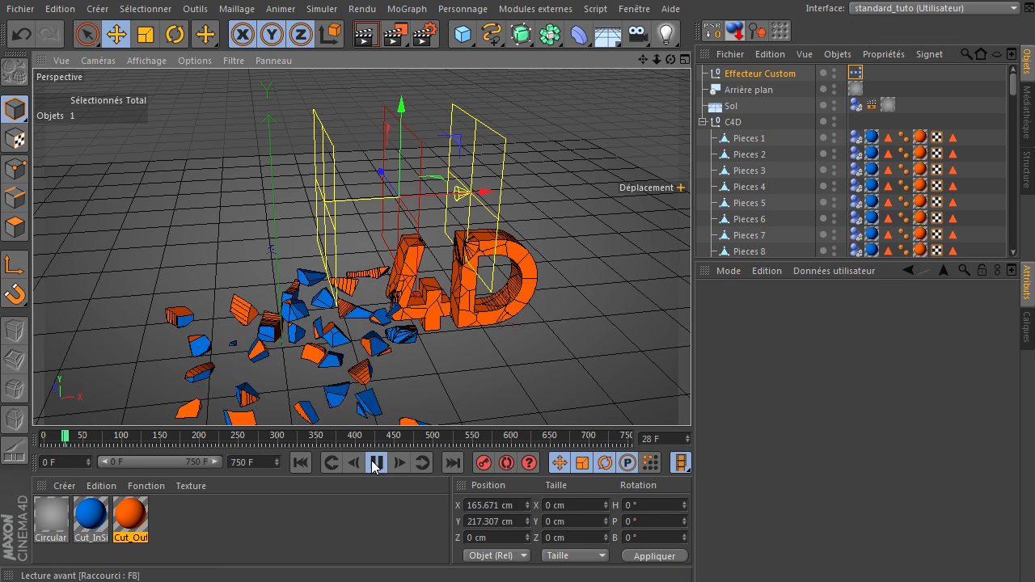
left_click(374, 464)
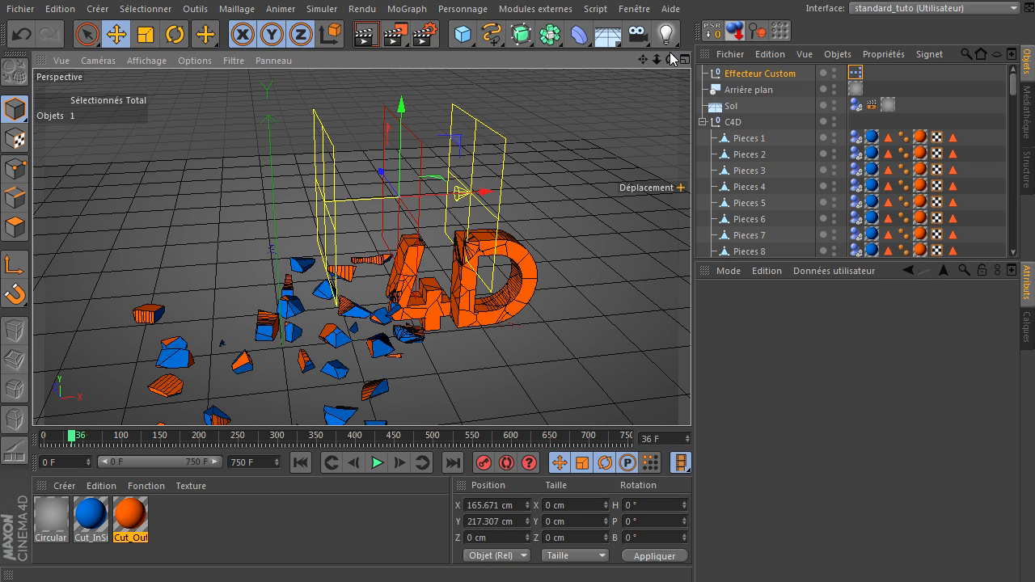
left_click_drag(674, 60, 691, 396)
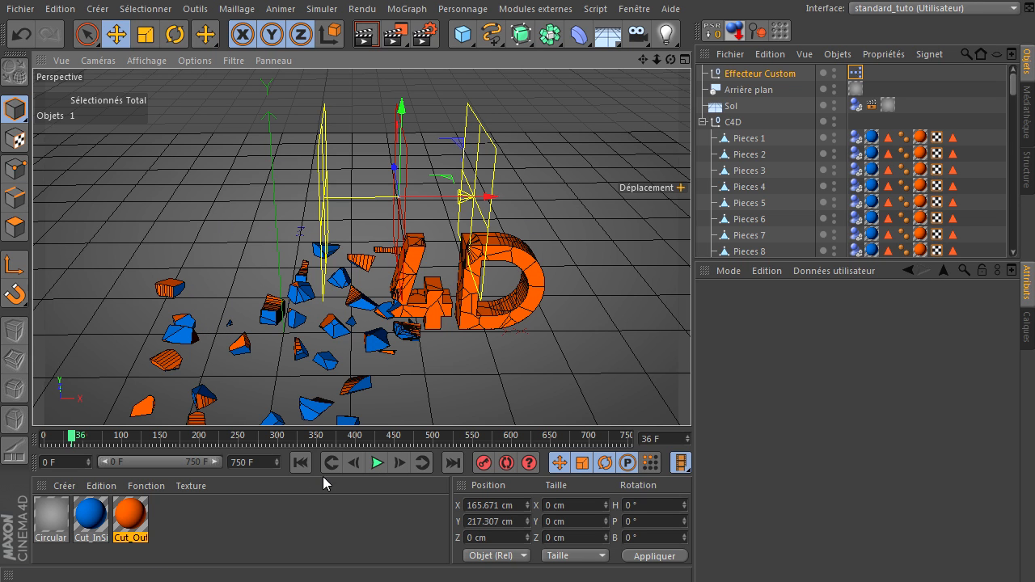
Replay the simulation from the start while sweeping Effecteur Custom along X, ending at about -389 cm
left_click(300, 463)
left_click(377, 462)
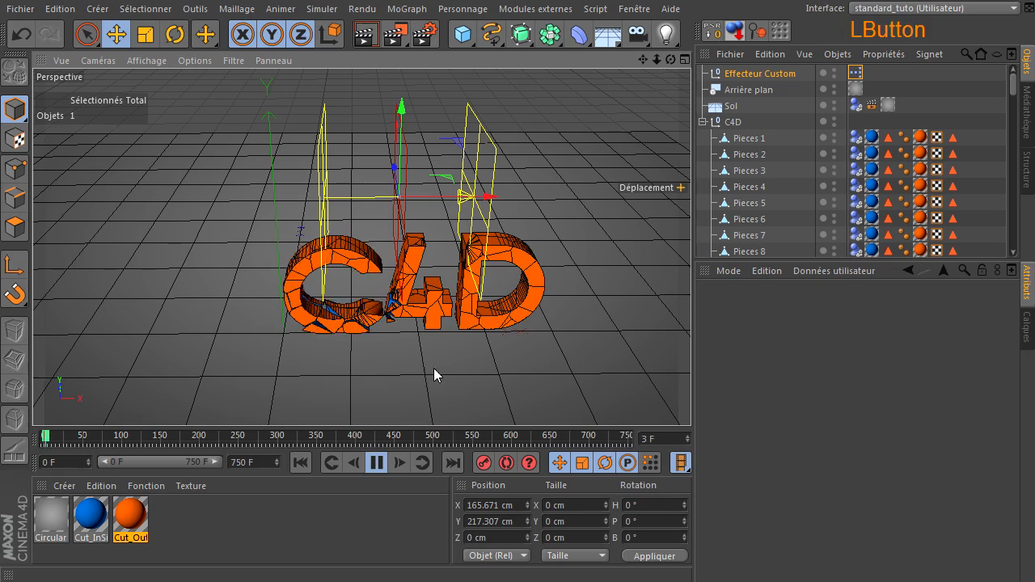
left_click_drag(489, 197, 545, 183)
scroll(397, 269, "down", 6)
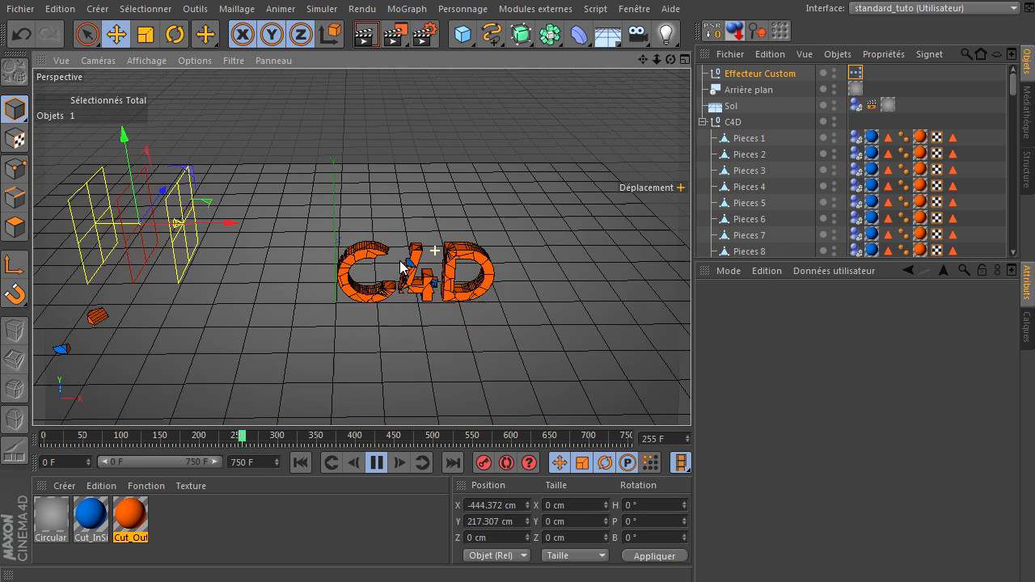
left_click_drag(344, 243, 471, 257)
scroll(402, 271, "up", 5)
scroll(402, 271, "up", 2)
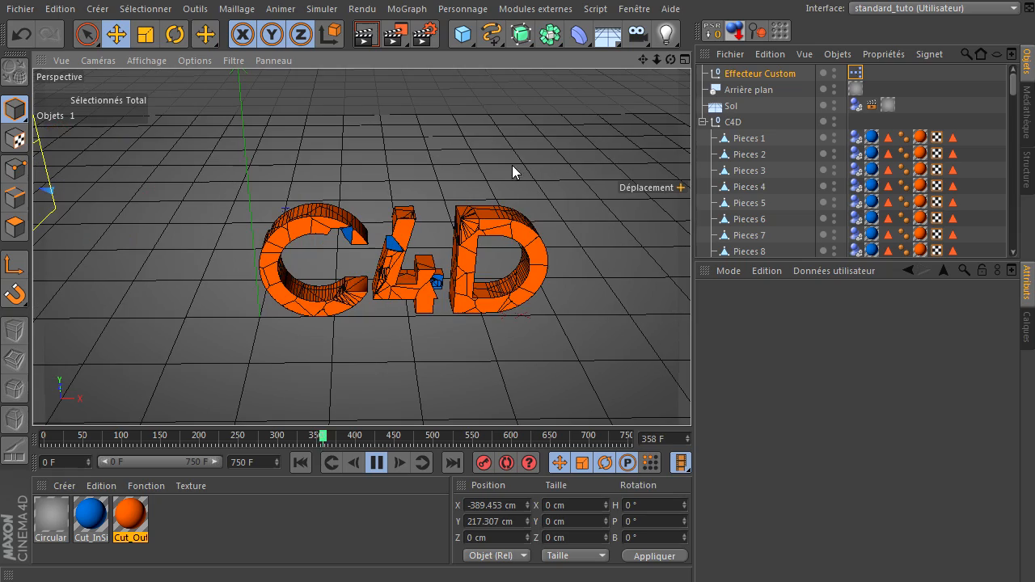
Bring Effecteur Custom closer to the C4D text, at about -178 cm on X
left_click_drag(670, 59, 633, 383)
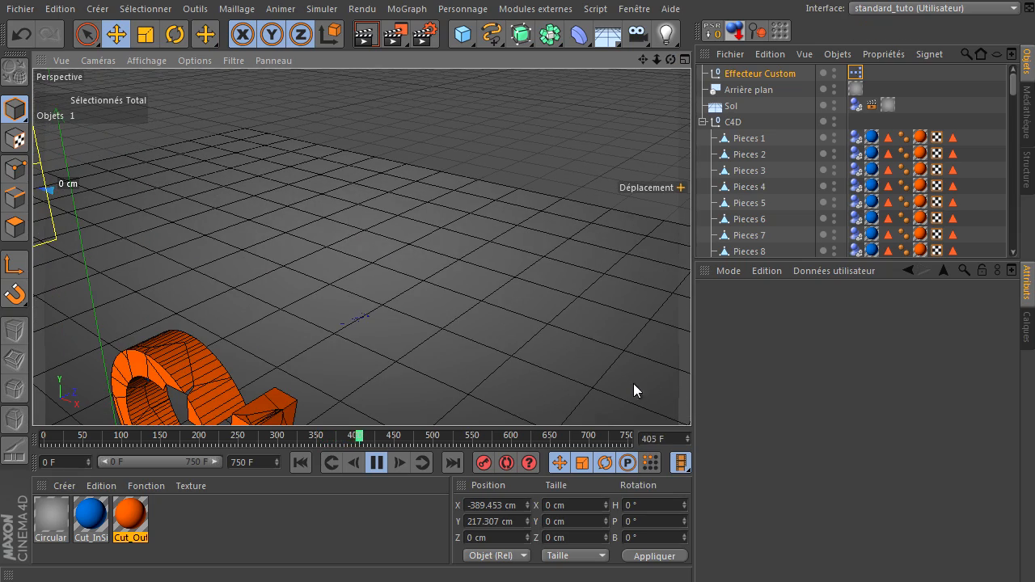
left_click_drag(645, 61, 690, 396)
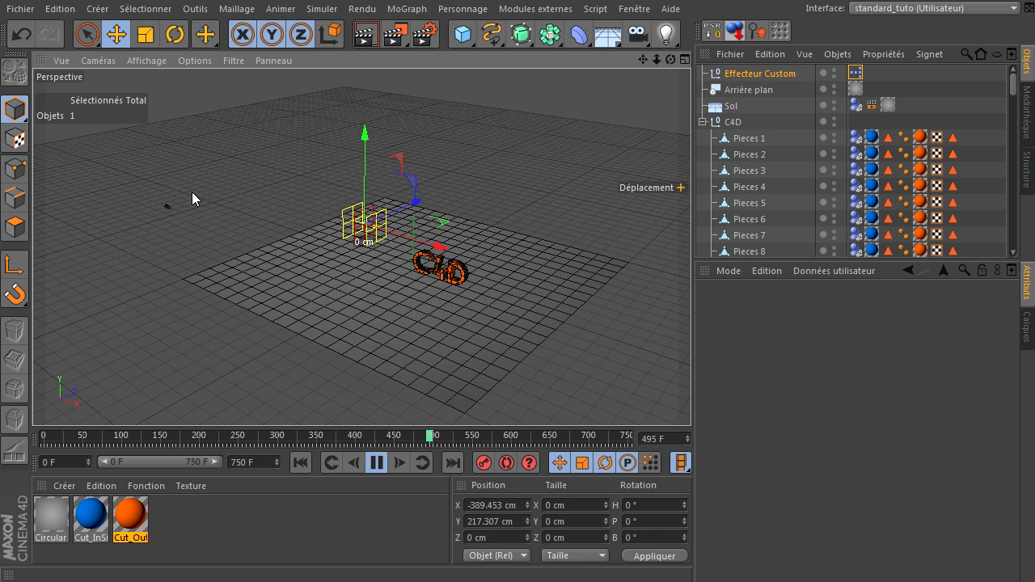
left_click_drag(430, 248, 471, 210)
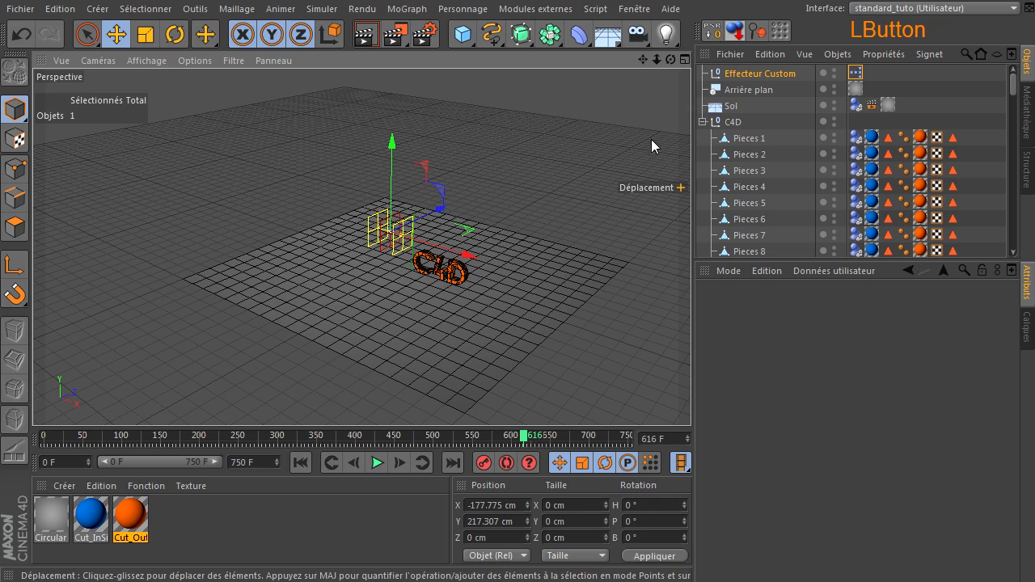
Return the animation to frame 0 and lower Effecteur Custom to about 104 cm on Y
left_click_drag(654, 62, 668, 353)
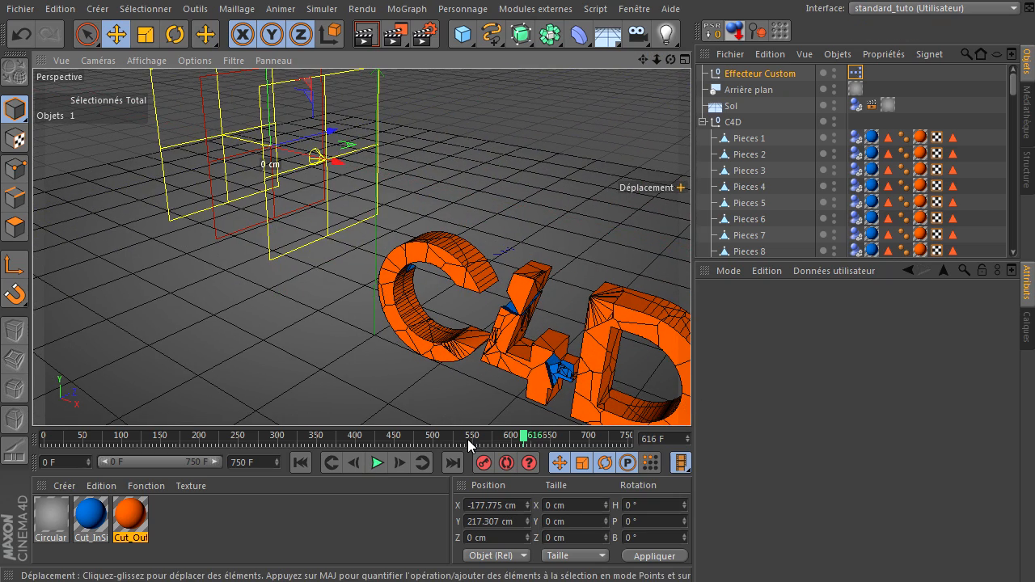
left_click(301, 462)
left_click_drag(672, 59, 640, 59)
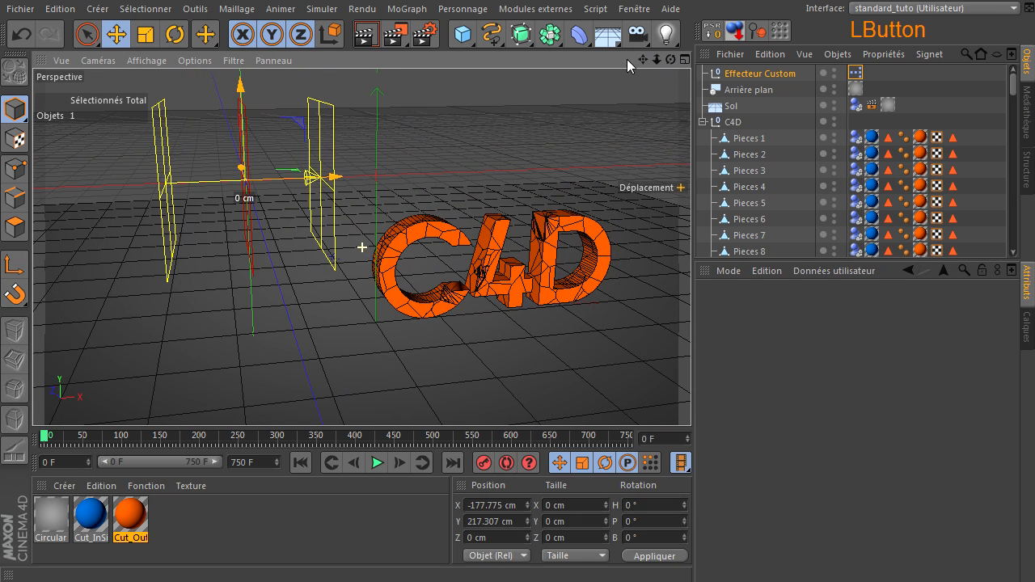
left_click_drag(243, 93, 263, 186)
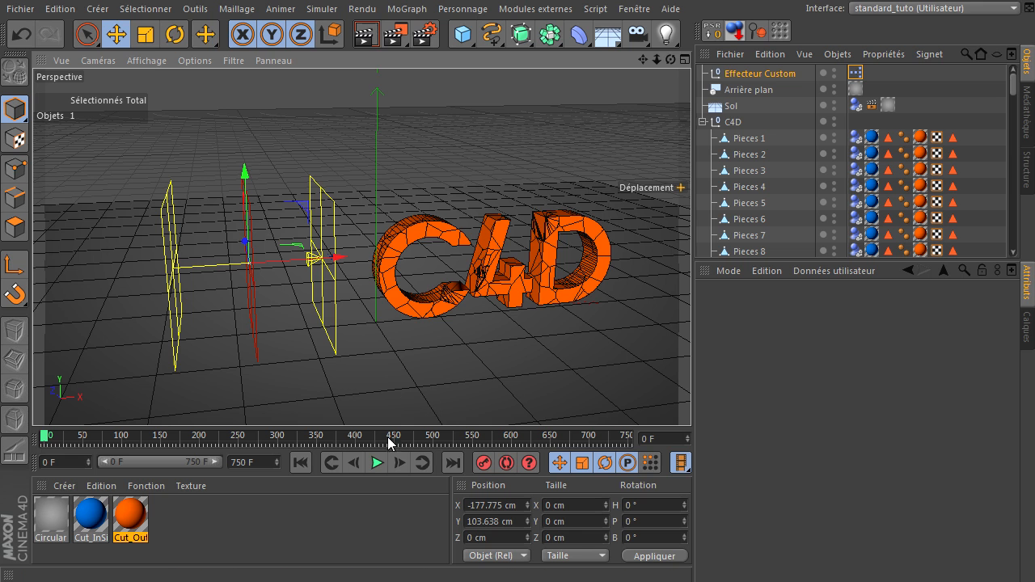
Play the simulation while moving Effecteur Custom along X to about -227 cm, and stop playback
left_click(378, 462)
left_click_drag(339, 270, 303, 300)
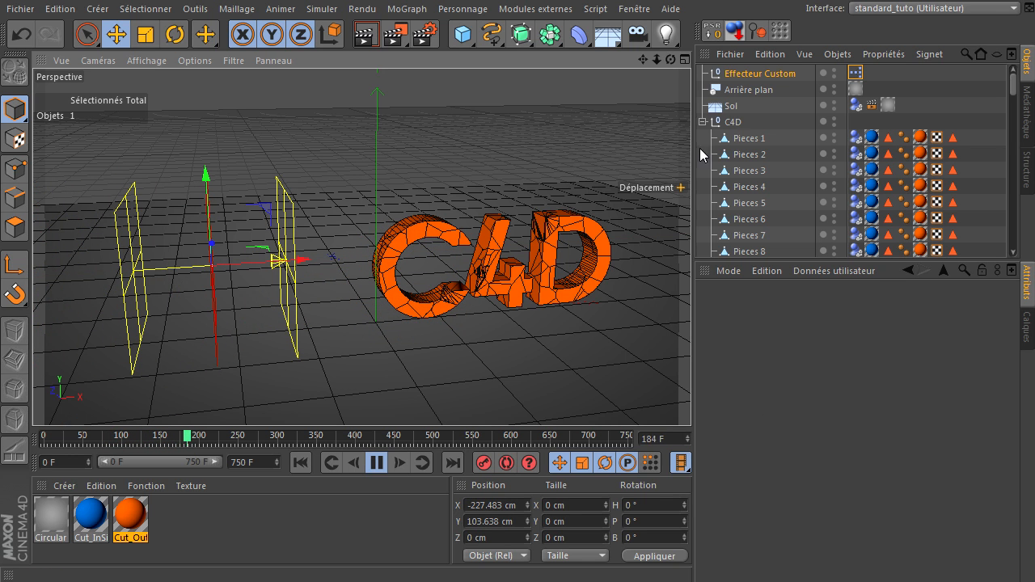
left_click(781, 74)
left_click(377, 463)
Reopen the XPresso expression, return the animation to frame 0 and set the Atténuation shape to Infinie
double_click(854, 74)
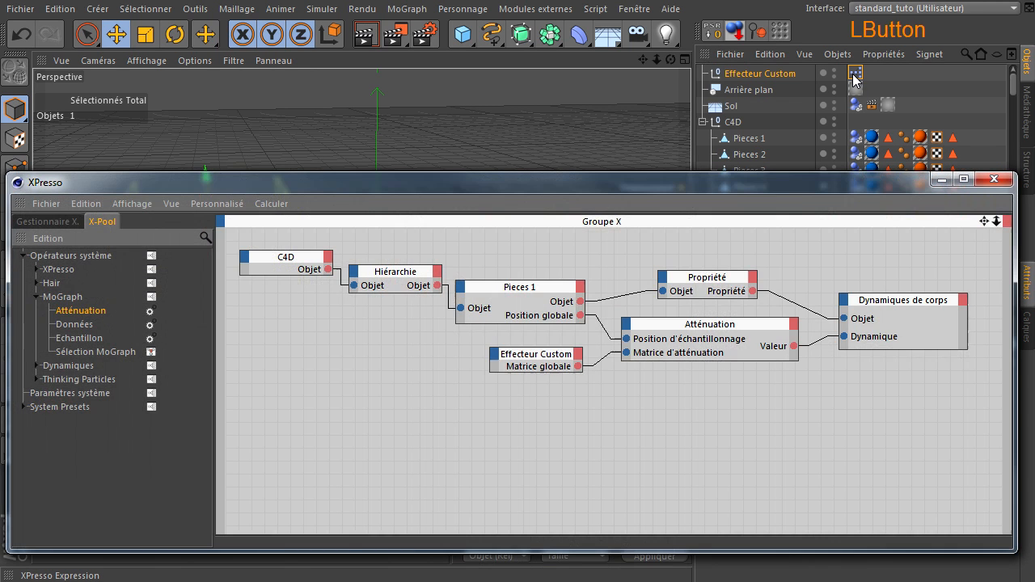
left_click_drag(856, 181, 848, 580)
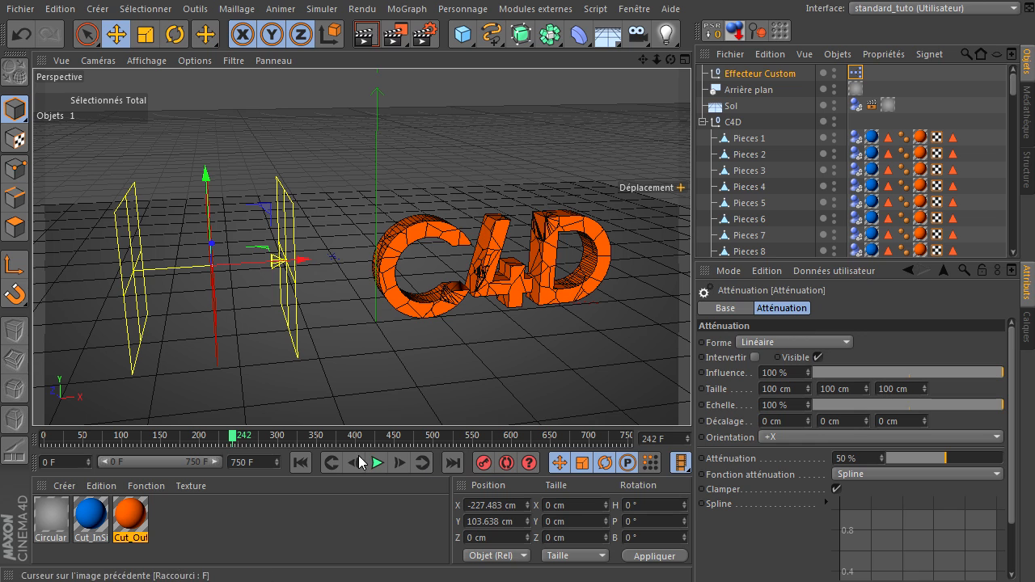
left_click(300, 463)
left_click(788, 343)
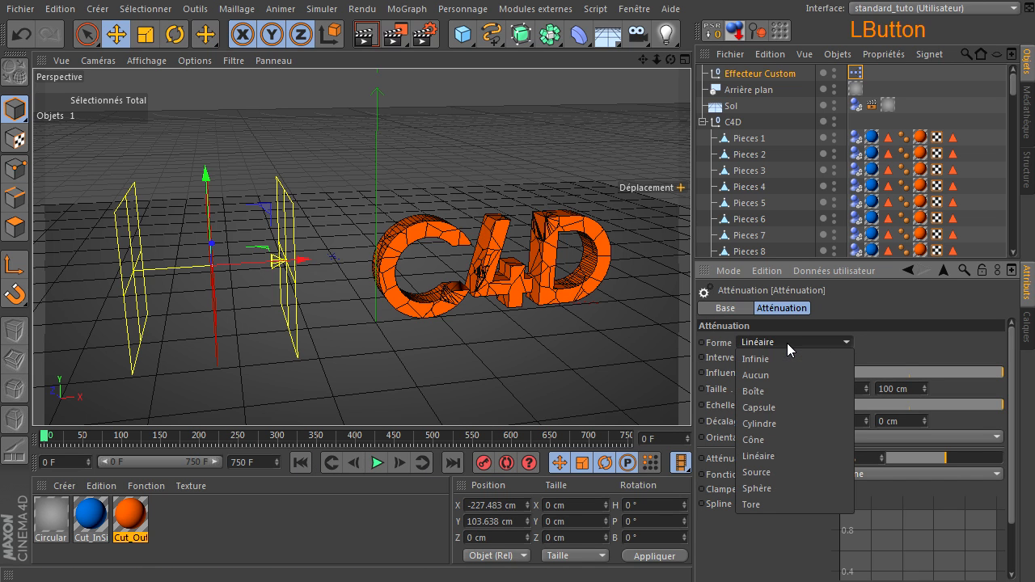
left_click(783, 359)
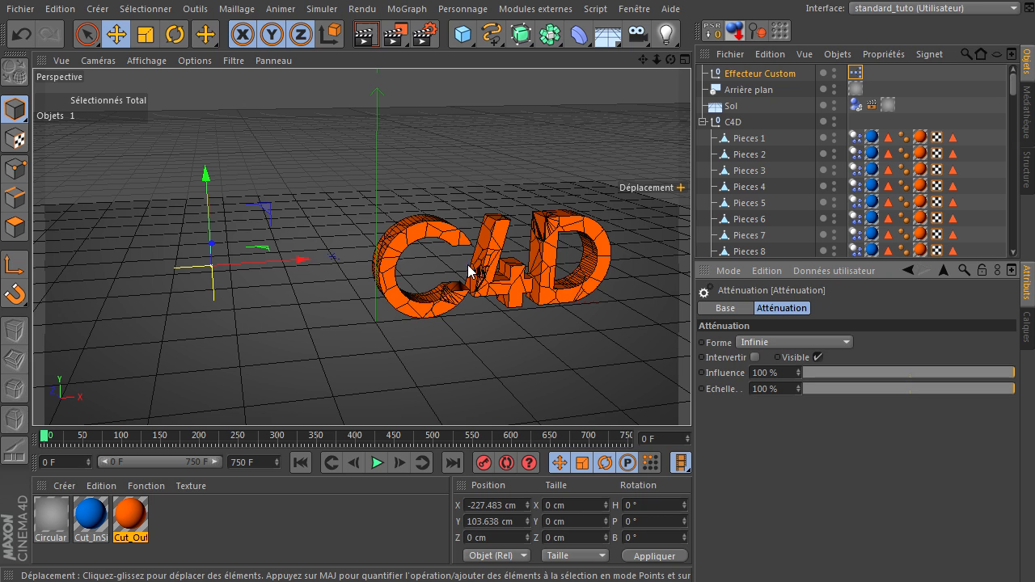
Play the simulation and lower the infinite falloff's Influence to 0 %
left_click(370, 460)
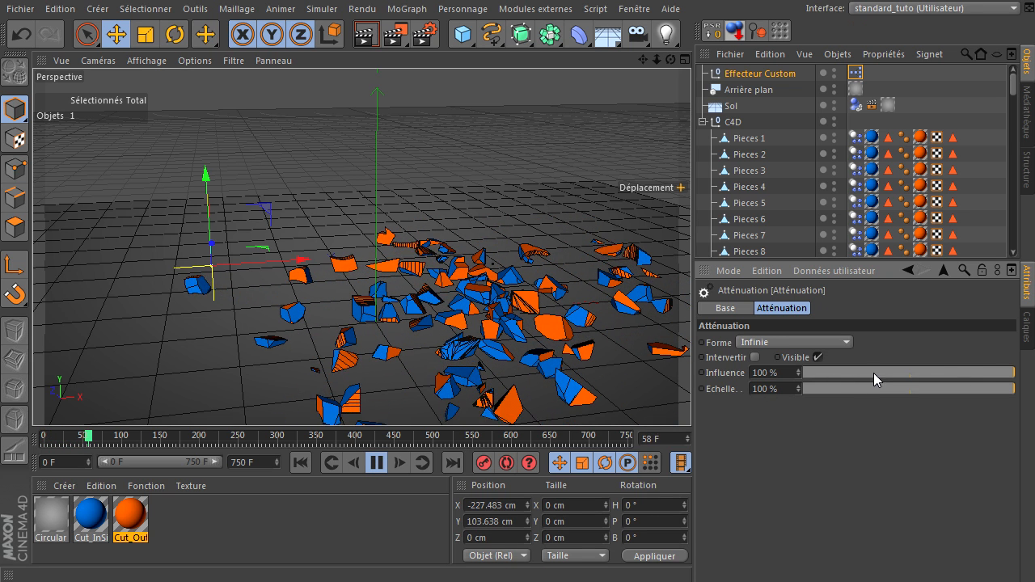
left_click(995, 372)
left_click_drag(994, 374, 554, 393)
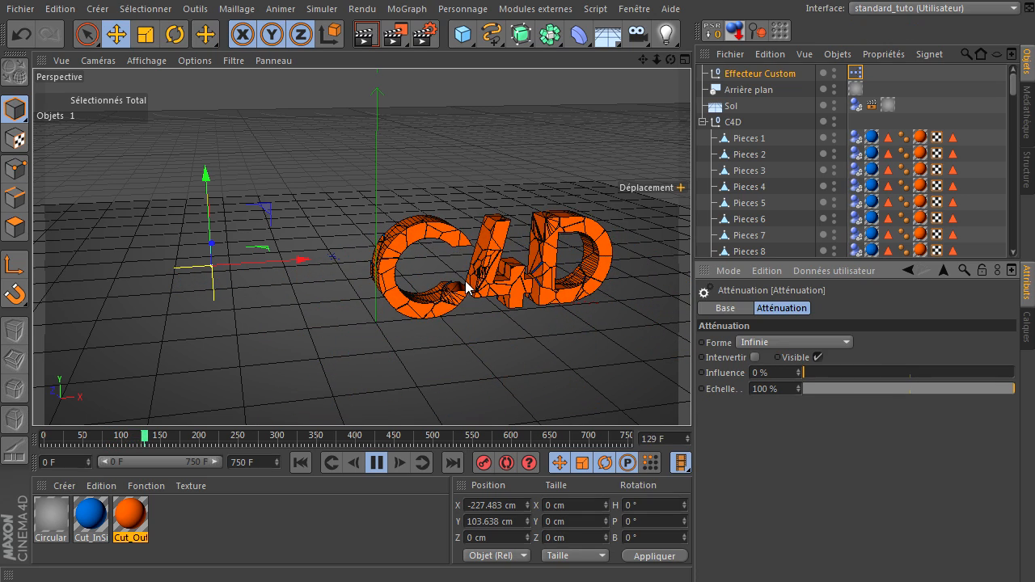
left_click_drag(821, 374, 743, 365)
Change the Atténuation node's falloff shape to Boîte
left_click(799, 342)
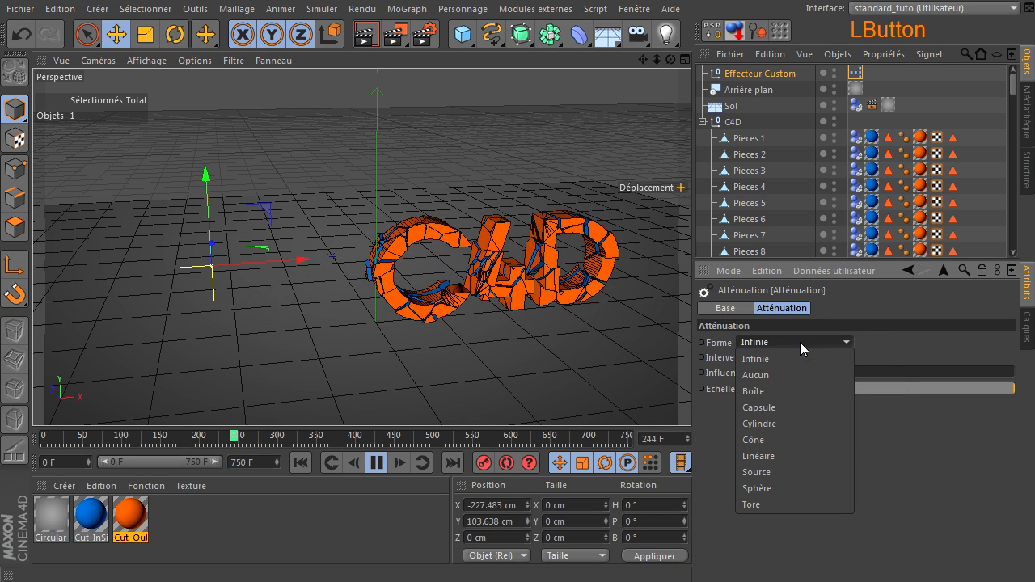
left_click(884, 333)
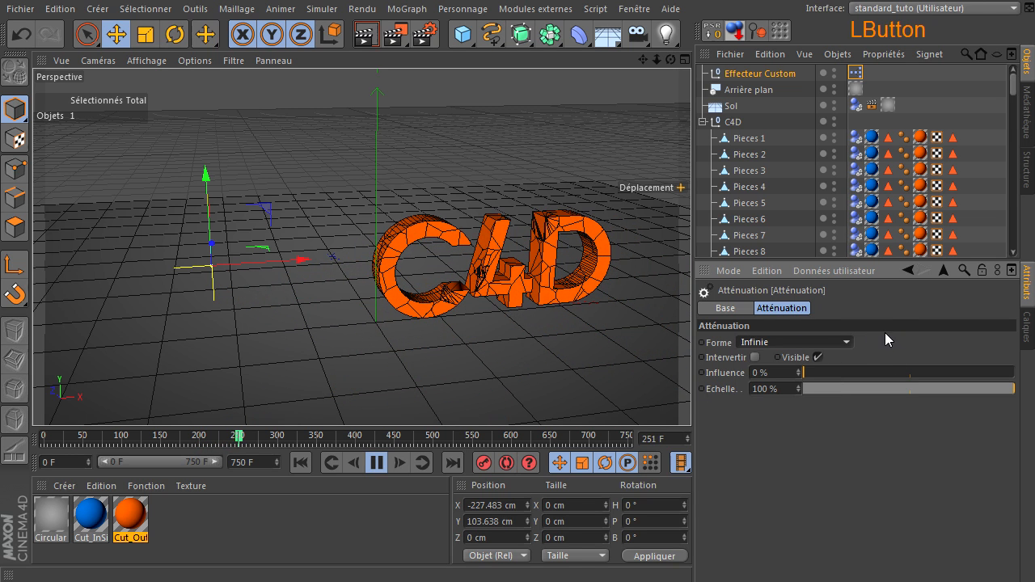
left_click(820, 341)
left_click(802, 387)
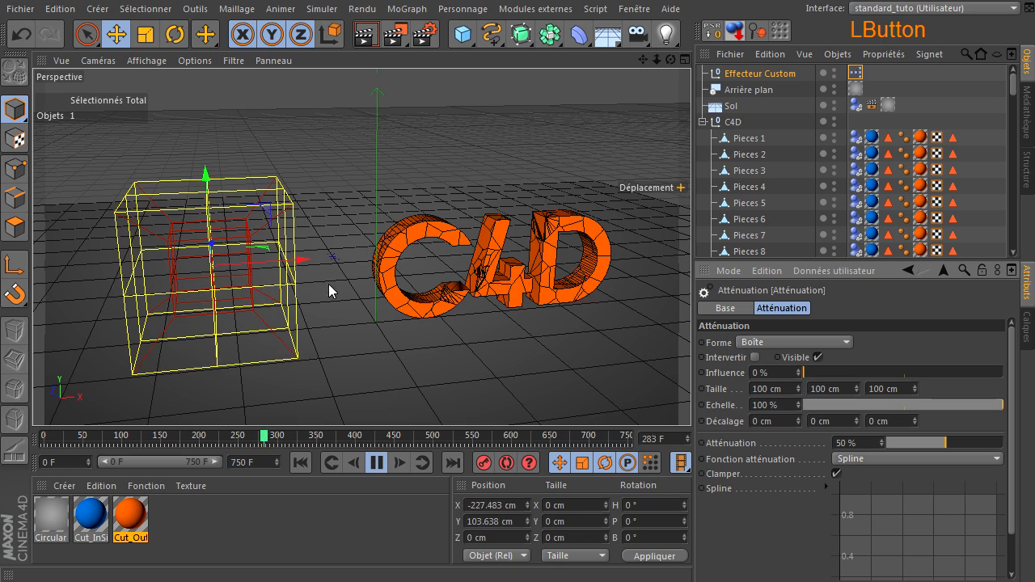
Move Effecteur Custom to about -46 cm on X so the box overlaps the C, and set the Influence to 100 %
left_click_drag(302, 264, 502, 246)
left_click_drag(671, 59, 456, 315)
left_click(300, 463)
left_click_drag(469, 241, 409, 234)
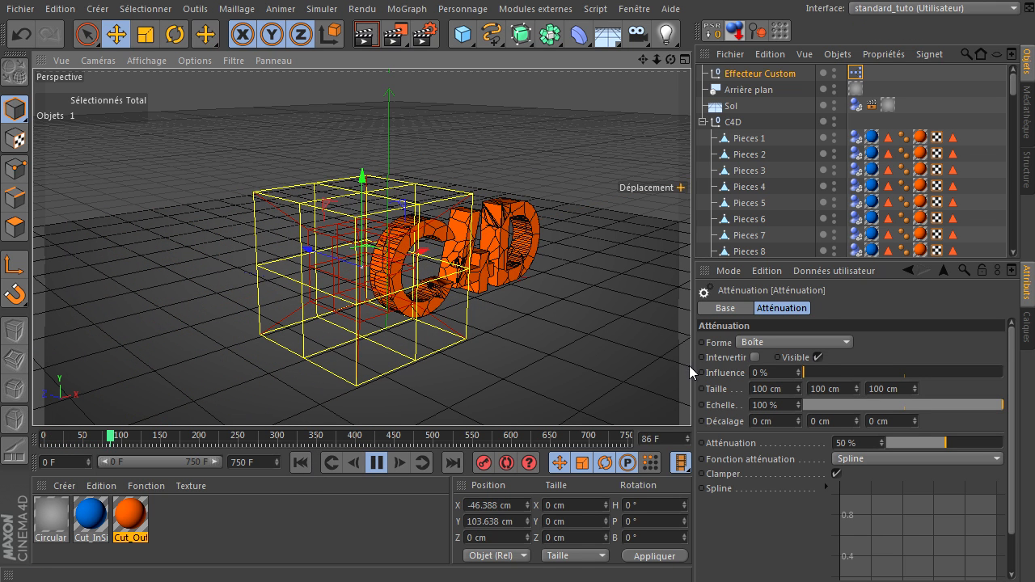
left_click_drag(812, 375, 1003, 372)
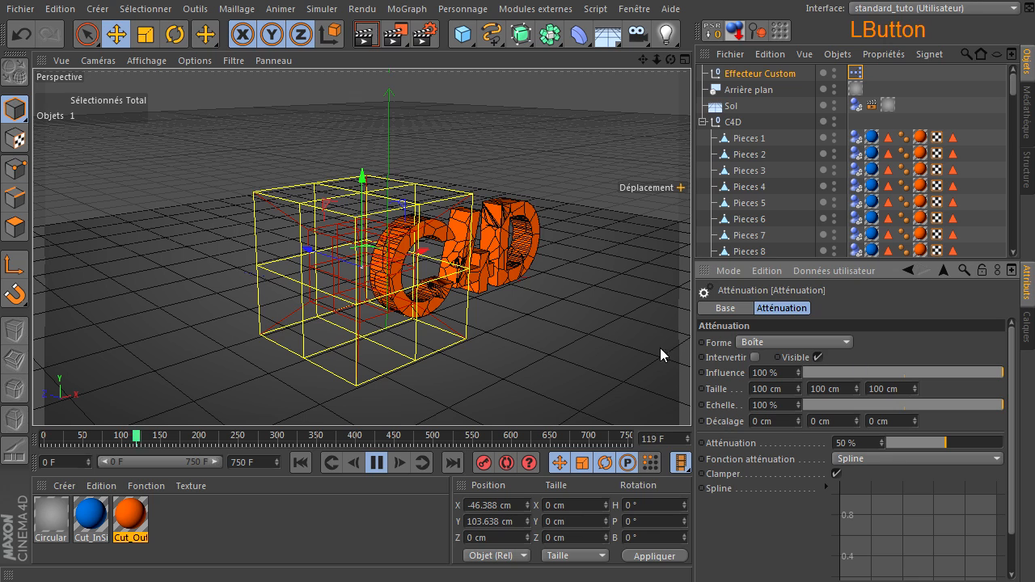
Move Effecteur Custom clear of the text to about X 78 cm, Y 160 cm, Z -410 cm and stop the simulation
left_click_drag(410, 257, 670, 186)
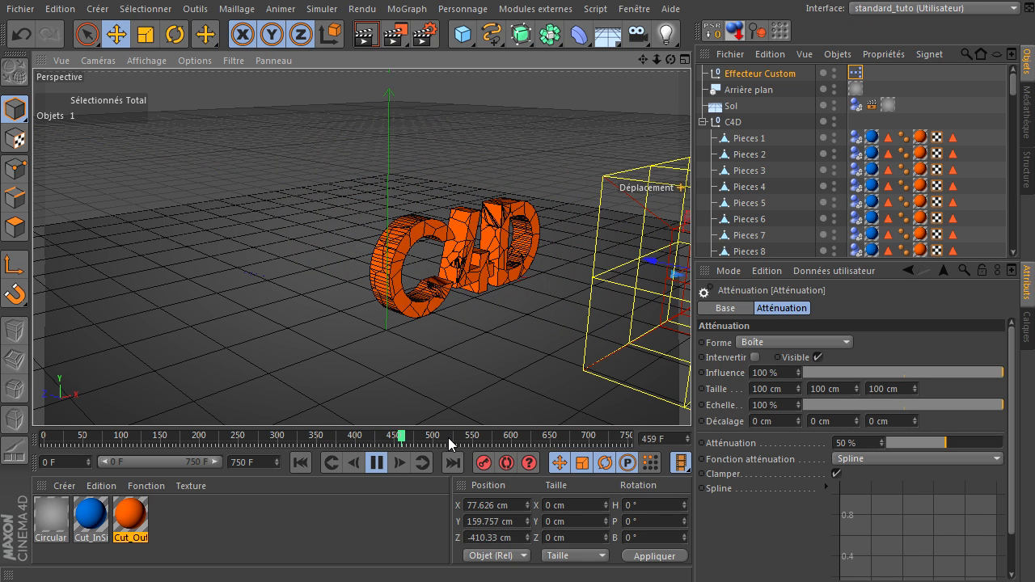
left_click(376, 462)
left_click_drag(644, 60, 522, 77)
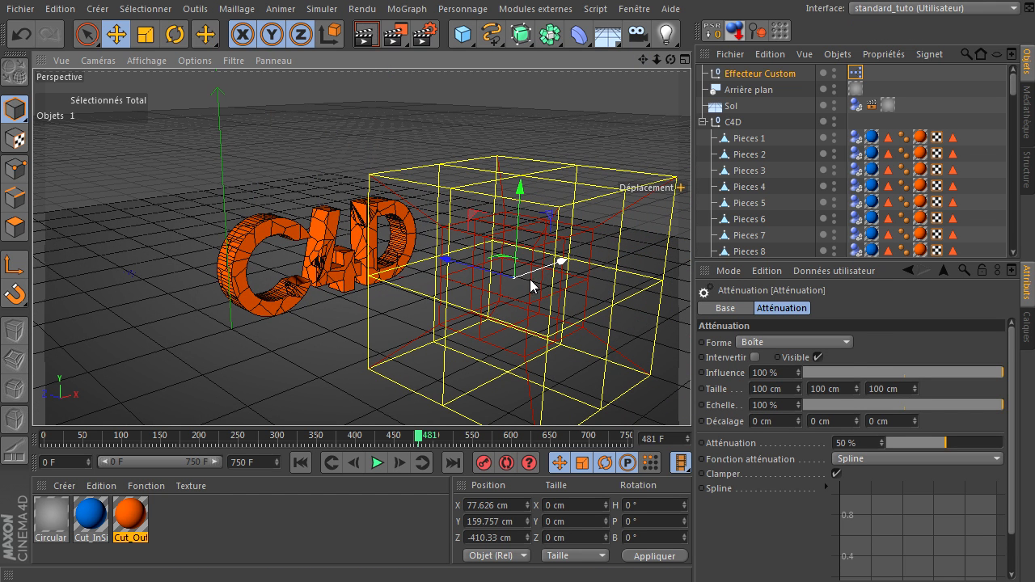
Change the Atténuation node's falloff shape to Sphère and start the simulation
left_click(799, 340)
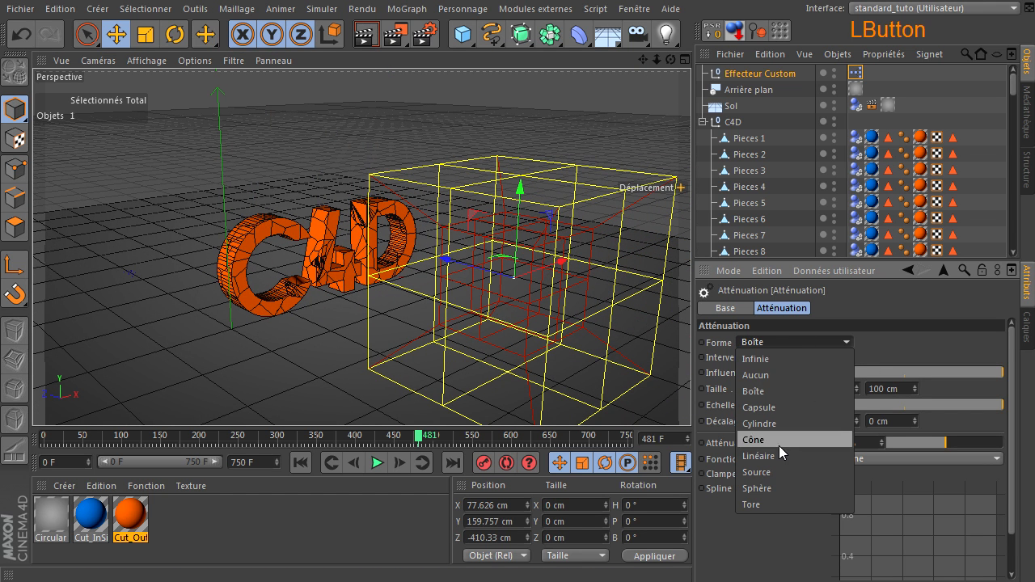
left_click(771, 488)
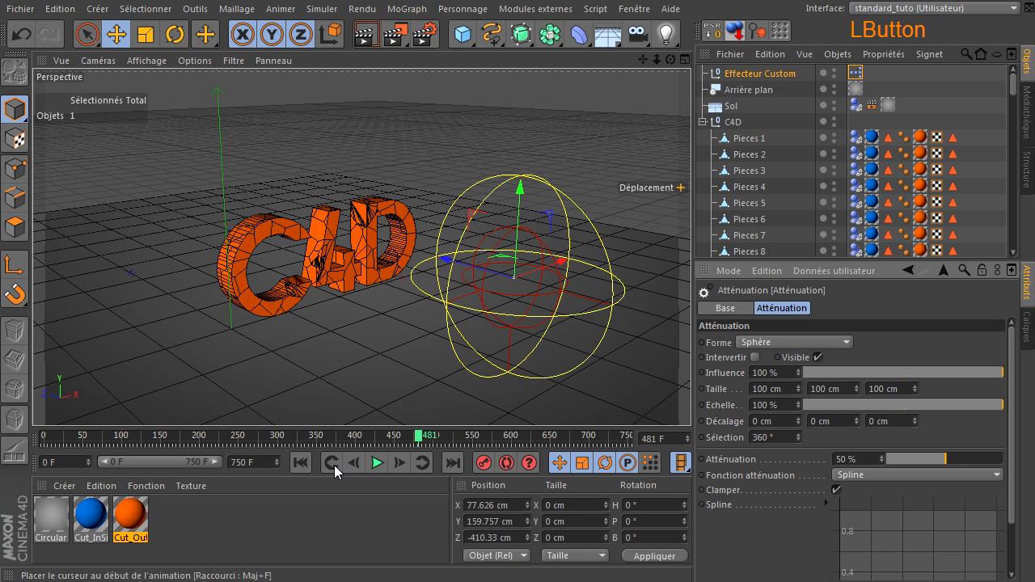
left_click(378, 464)
Move Effecteur Custom onto the upper part of the C, at about X 83 cm, Y 148 cm, Z 23 cm
left_click_drag(451, 267, 237, 253)
left_click_drag(670, 62, 531, 131)
left_click_drag(203, 218, 150, 228)
left_click_drag(660, 59, 690, 396)
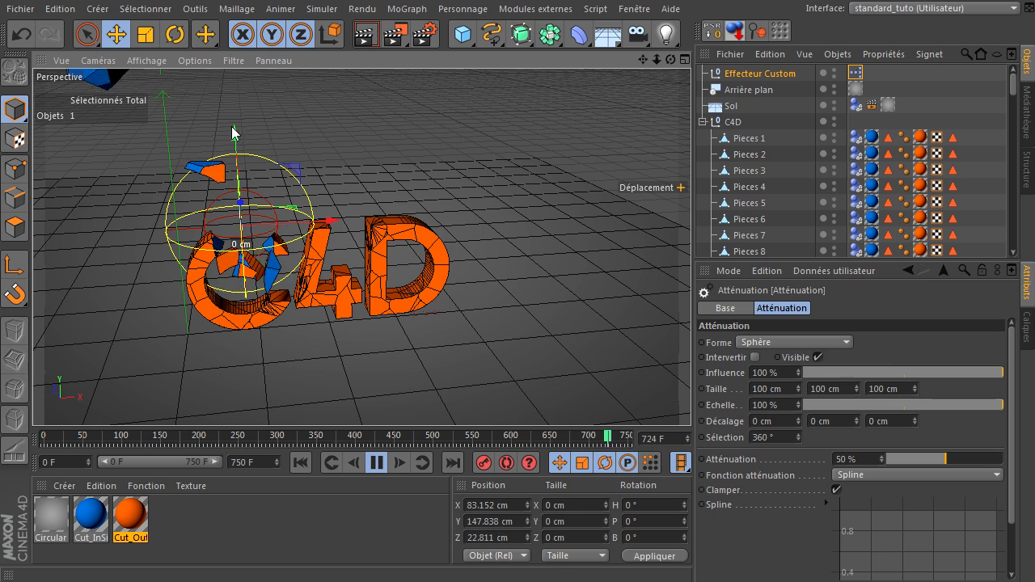
left_click_drag(643, 59, 690, 396)
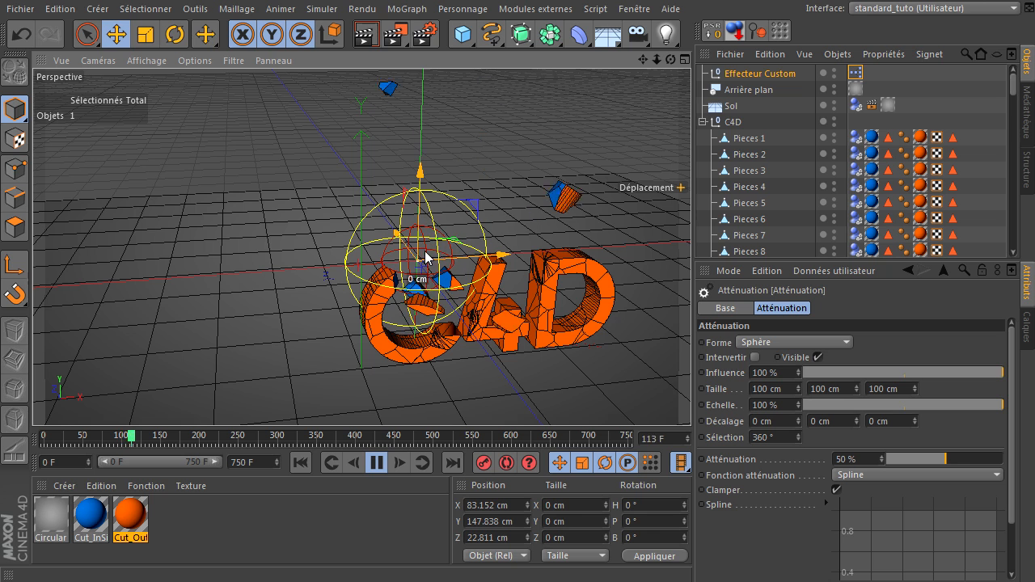
Move the spherical Effecteur Custom across and then beyond the D, to about X 603 cm, Y 92 cm
left_click_drag(502, 257, 298, 298)
left_click_drag(192, 189, 199, 234)
left_click_drag(297, 317, 769, 396)
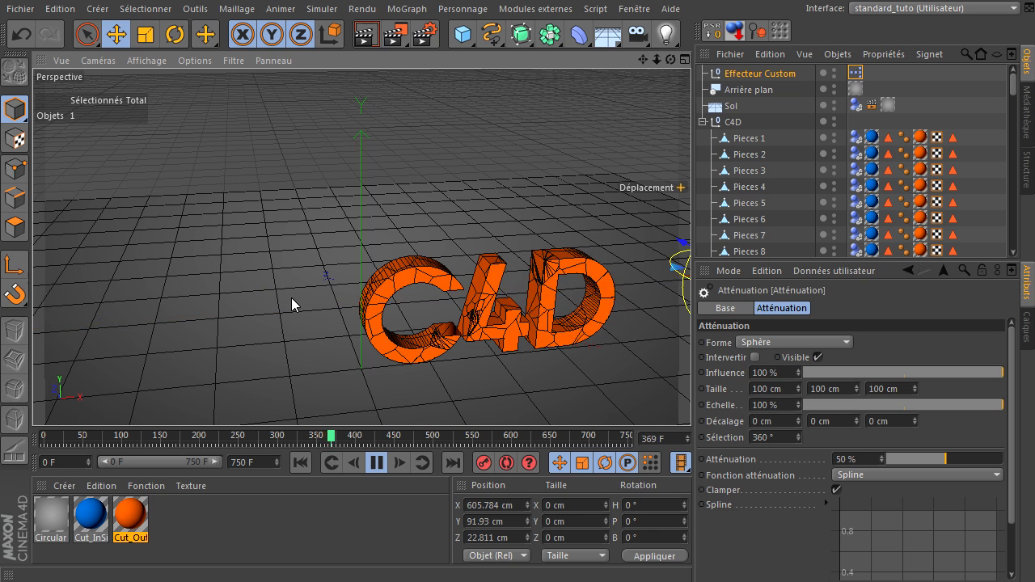
left_click_drag(691, 396, 692, 396)
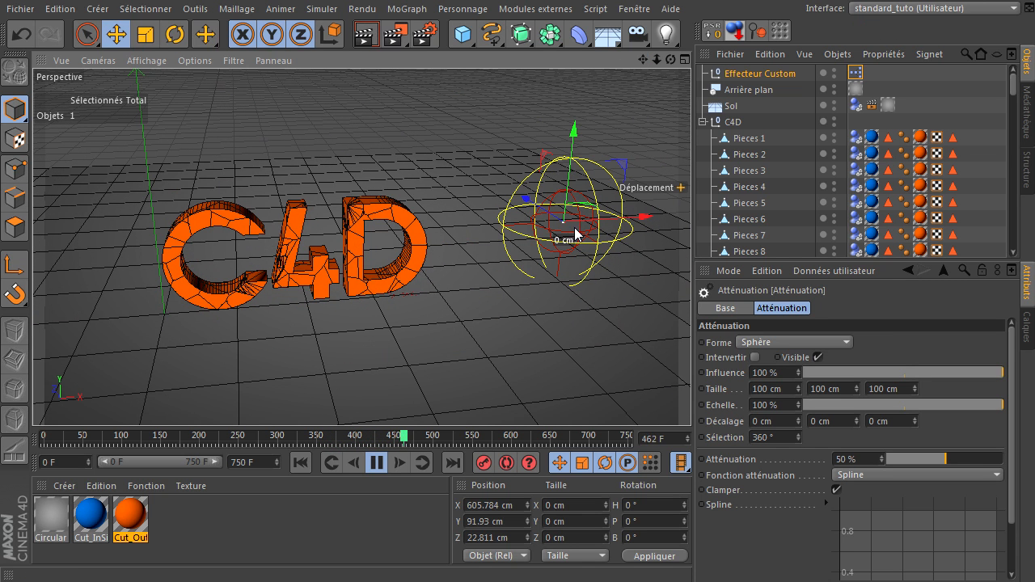
mouse_move(643, 222)
left_mouse_down()
mouse_move(267, 255)
mouse_move(116, 287)
mouse_move(35, 283)
mouse_move(220, 259)
mouse_move(649, 232)
left_mouse_up()
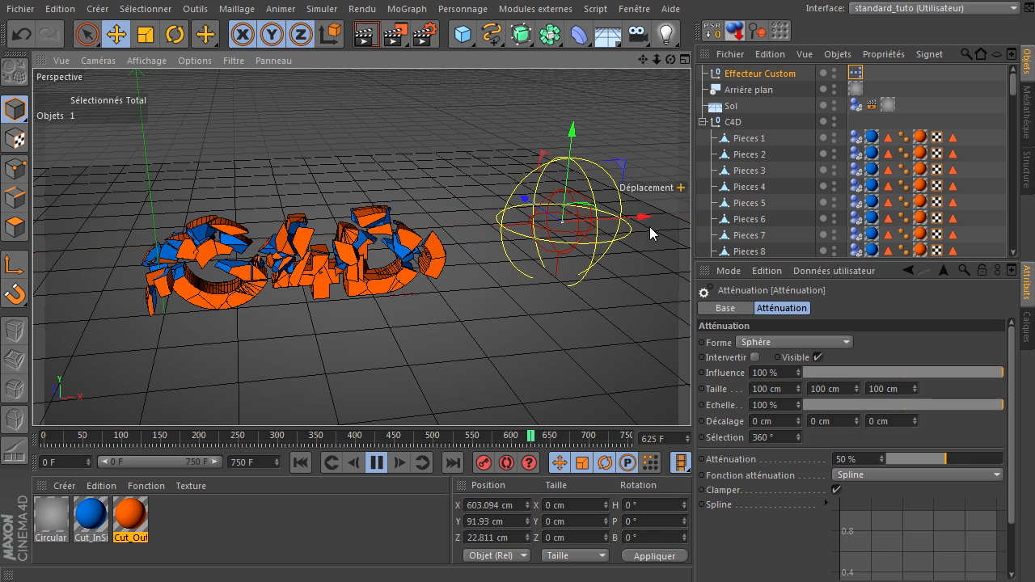
Change the falloff shape to Linéaire and move Effecteur Custom before the C, to about -187 cm on X
left_click(765, 340)
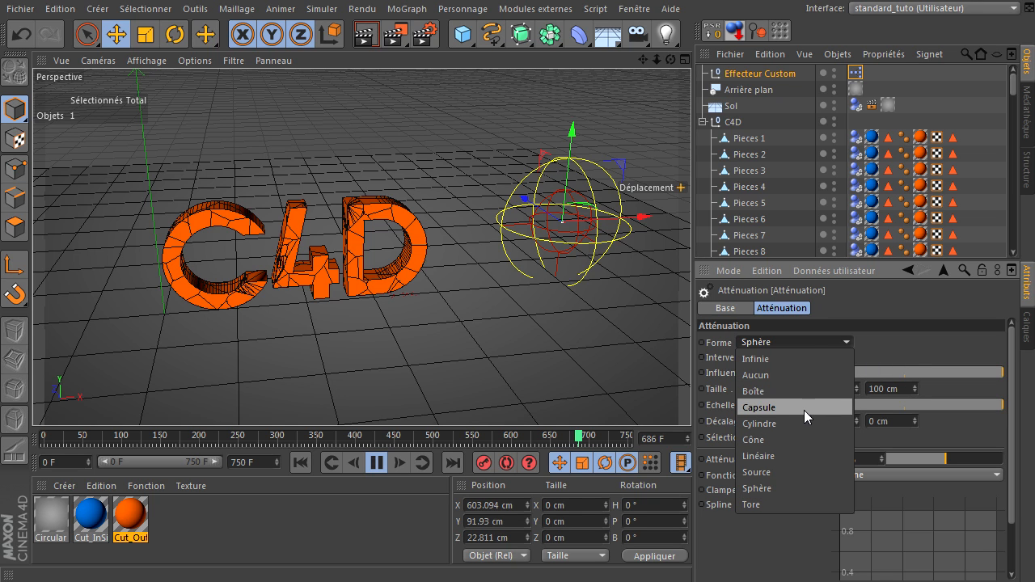
left_click(777, 457)
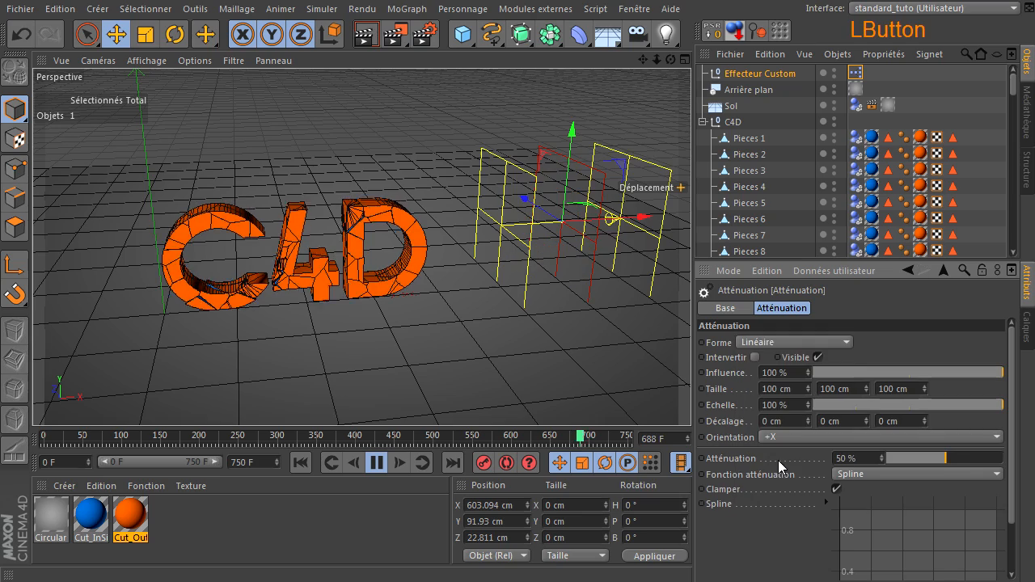
left_click_drag(641, 216, 153, 252)
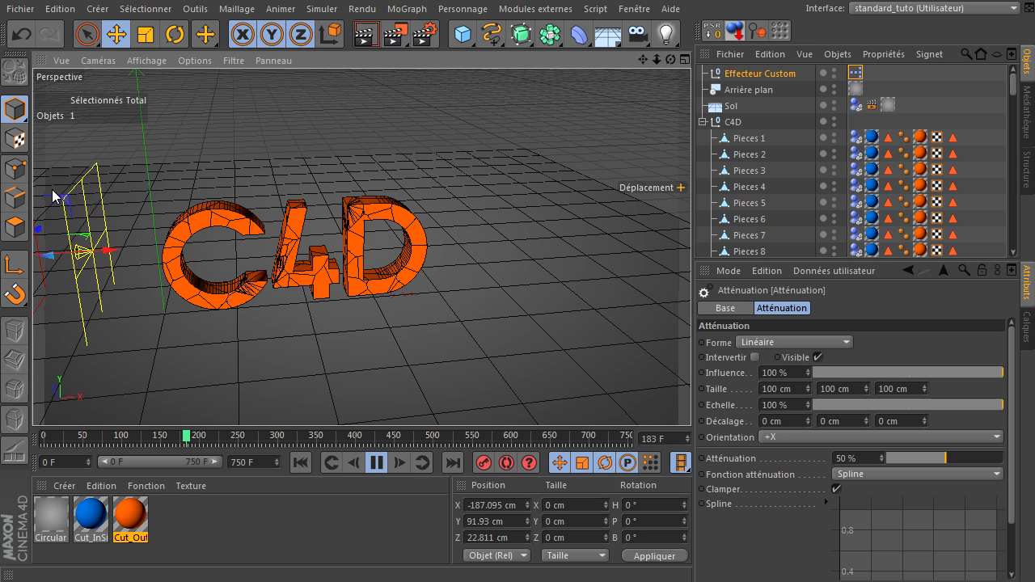
left_click_drag(643, 59, 699, 395)
left_click_drag(642, 60, 605, 76)
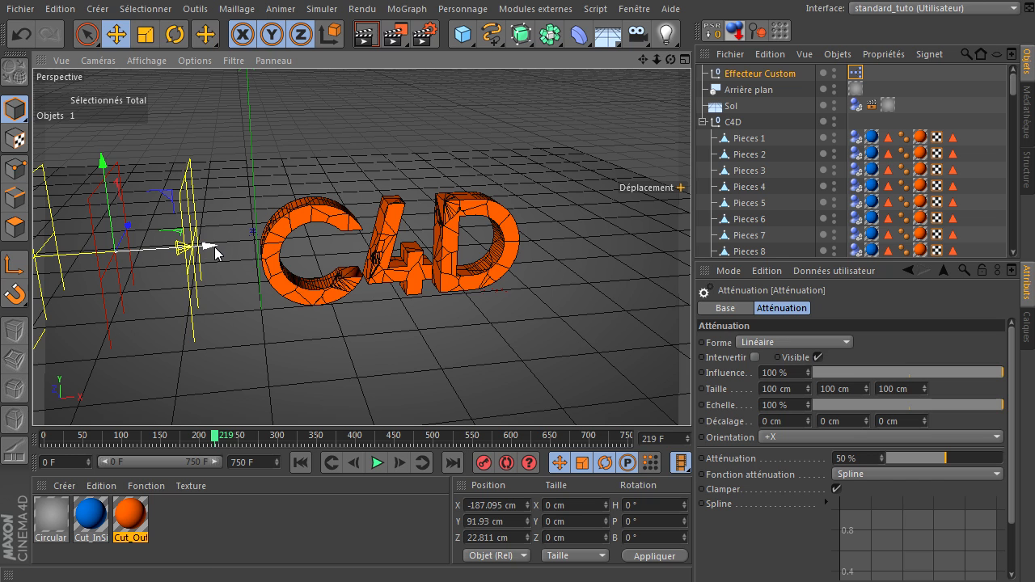
Move Effecteur Custom to about 181 cm on X and play the simulation from frame 0
left_click_drag(210, 246, 473, 220)
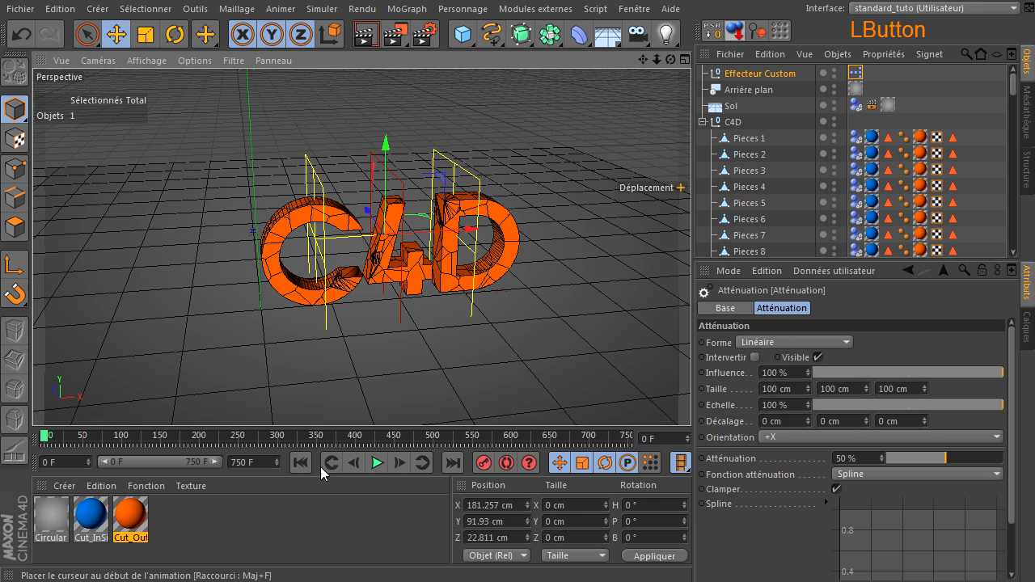
left_click(377, 461)
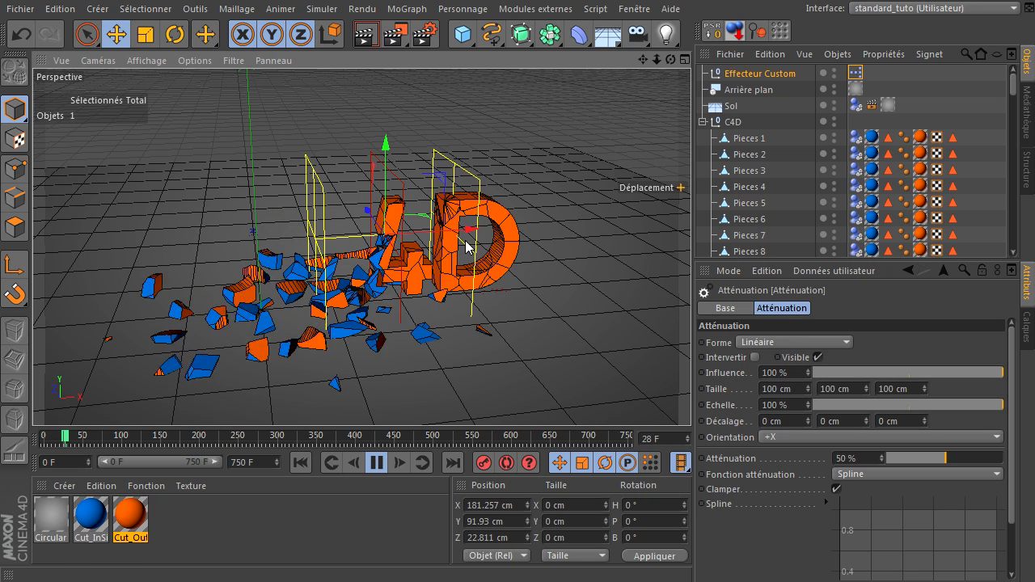
Move Effecteur Custom back to about -214 cm on X, stop the simulation and return to frame 0
left_click_drag(474, 231, 281, 352)
left_click(375, 465)
left_click(300, 462)
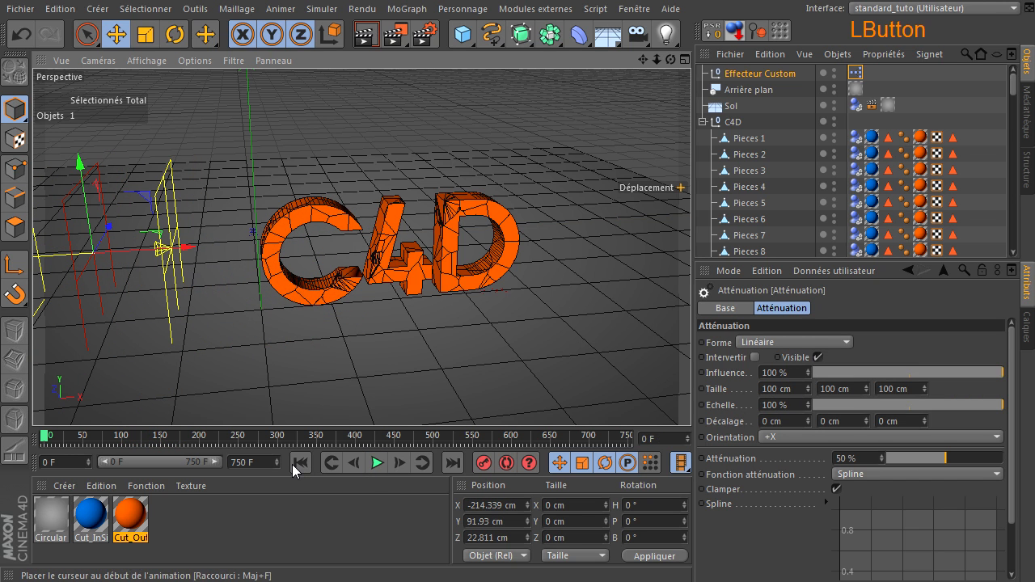
Rotate Effecteur Custom to a bank angle (B) of 50°
left_click(717, 76)
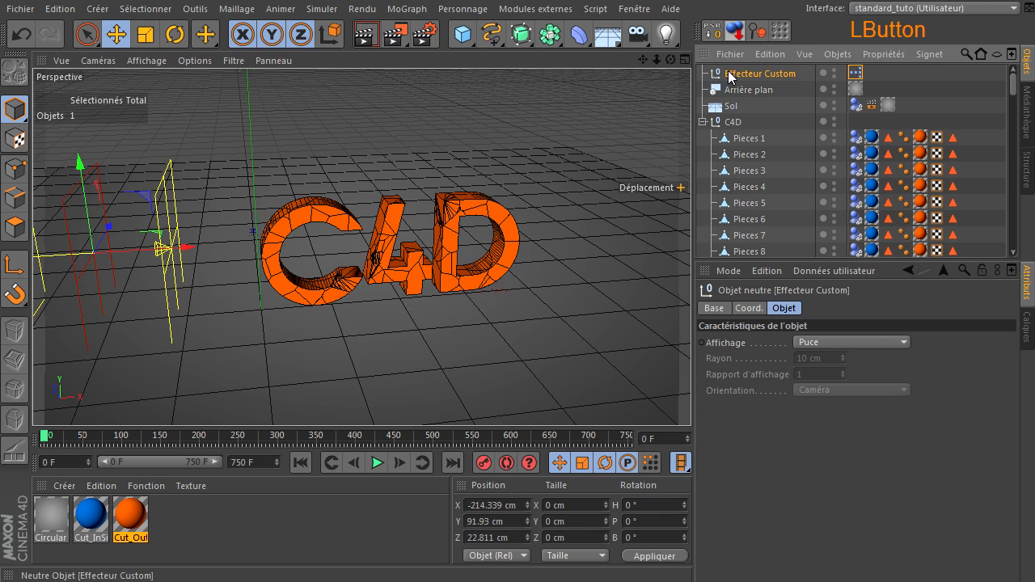
left_click(174, 34)
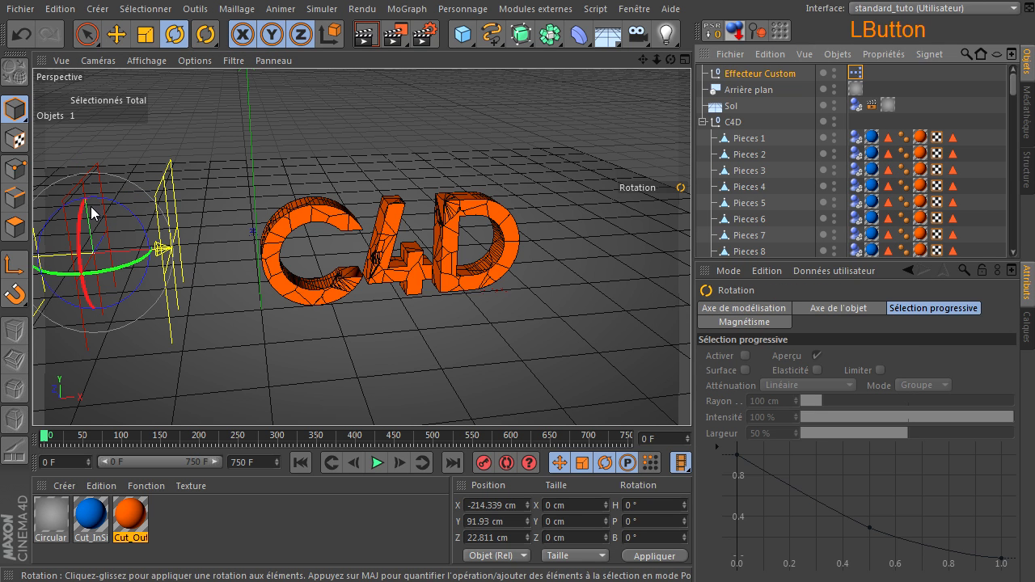
left_click_drag(110, 202, 141, 245)
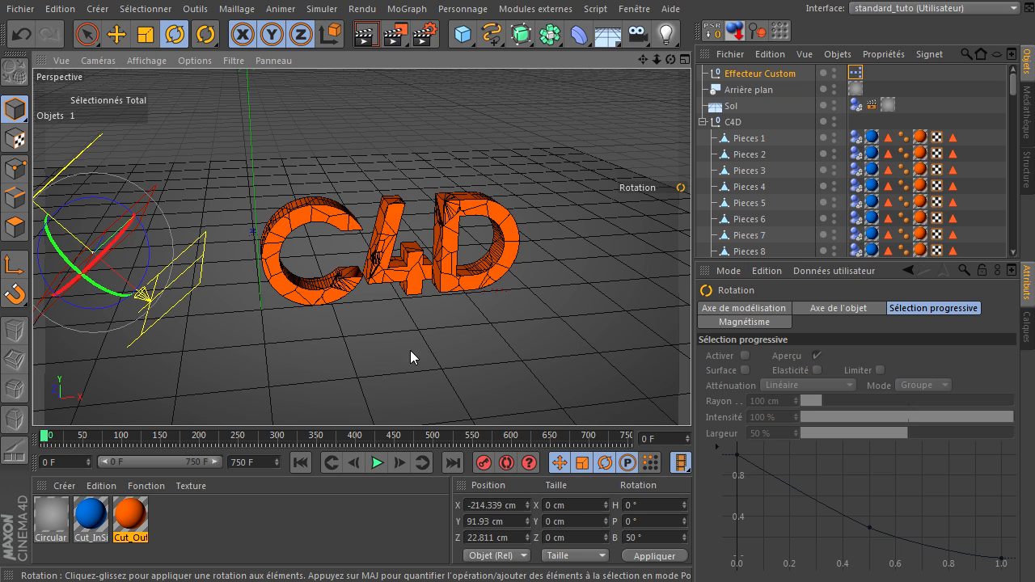
With the simulation playing, move the tilted Effecteur Custom to about X -300 cm, Y 194 cm and return to frame 0
left_click_drag(643, 60, 725, 48)
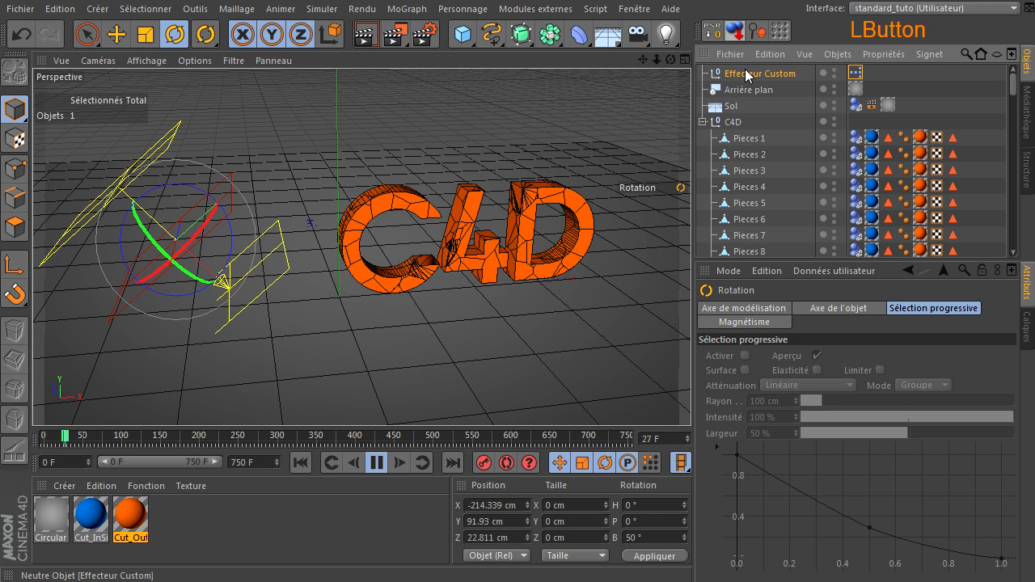
left_click(214, 256)
left_click(117, 35)
left_click_drag(238, 304, 267, 121)
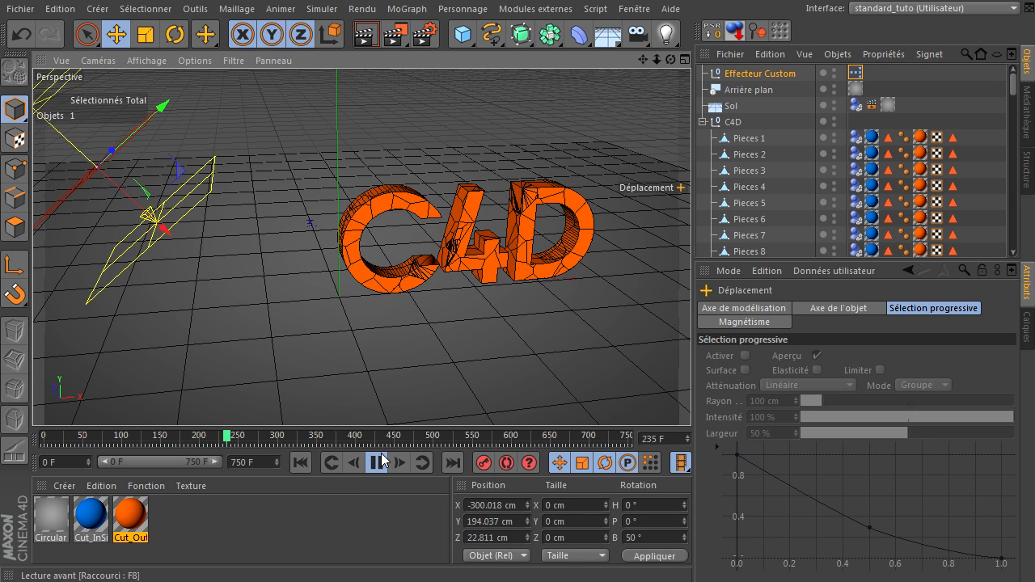
left_click(301, 463)
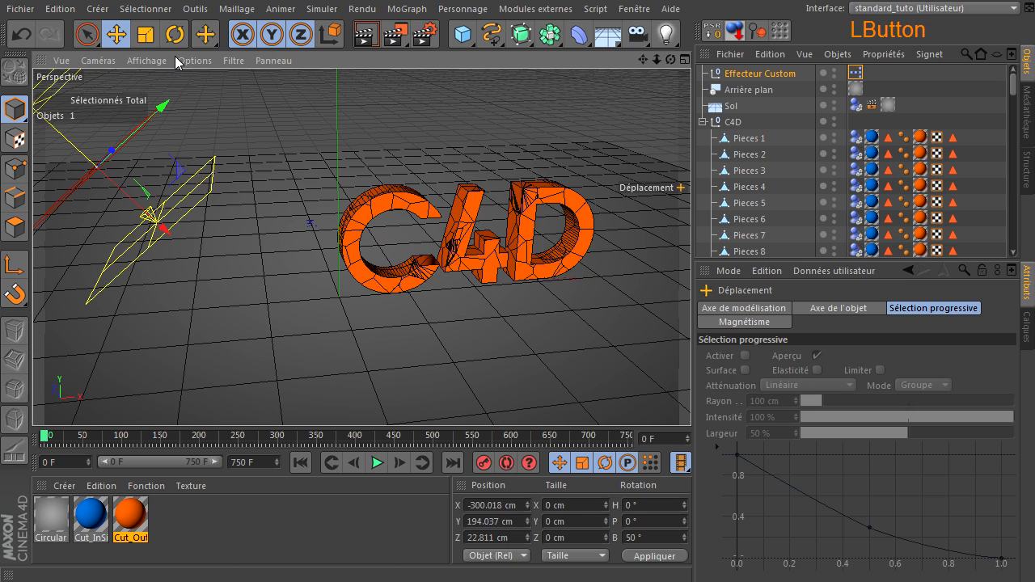
Select Effecteur Custom and rotate it to a bank angle (B) of -50°
left_click(174, 36)
left_click(148, 193)
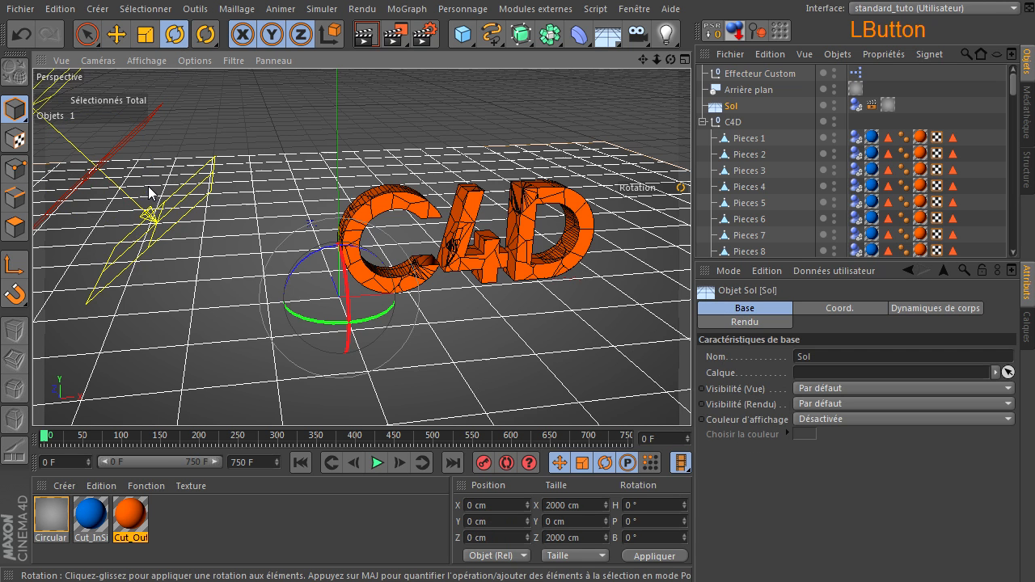
left_click(745, 77)
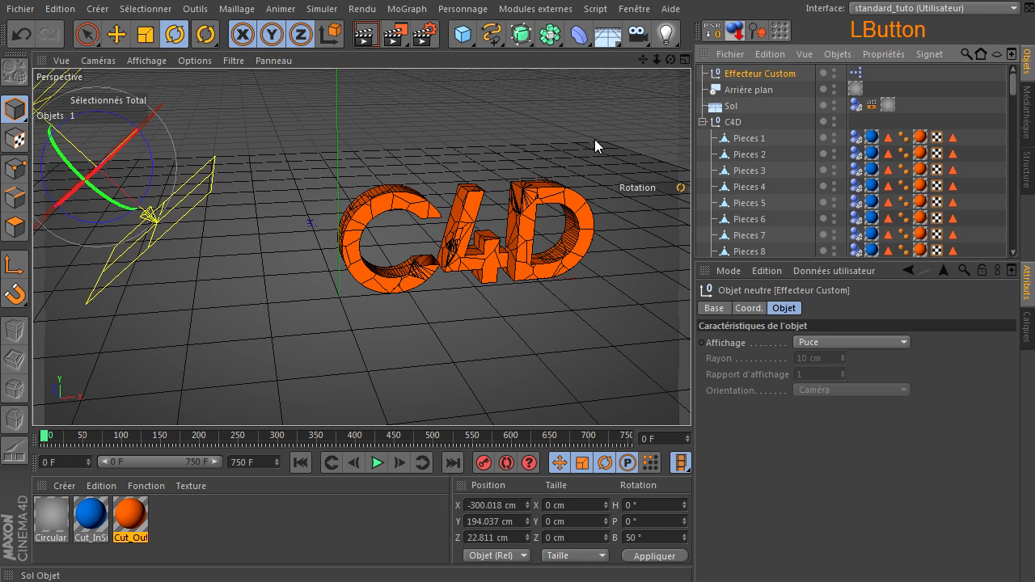
left_click_drag(160, 186, 101, 97)
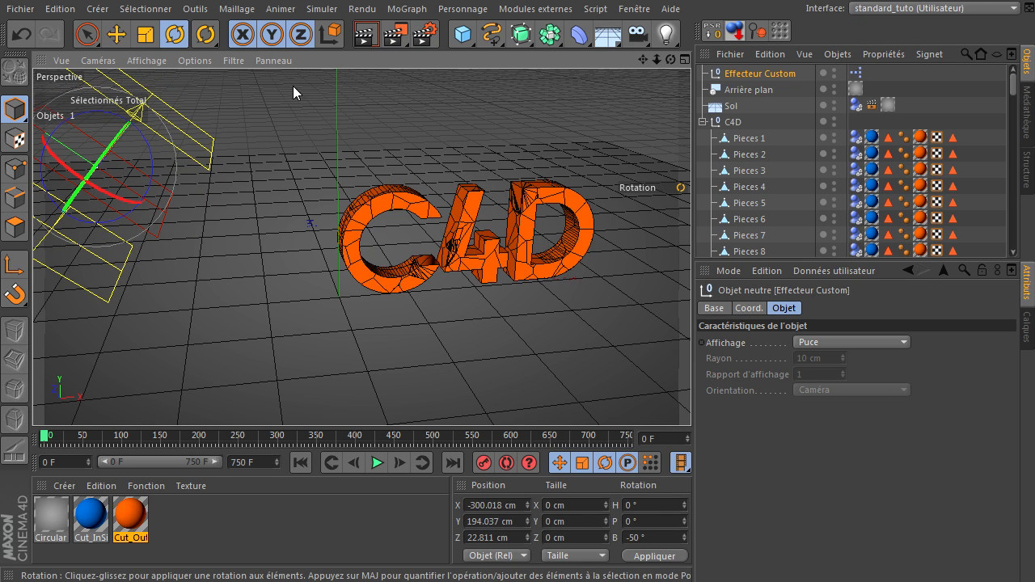
Play the simulation and shift Effecteur Custom along its tilted axis toward the C, ending at about X -191 cm, Y -0.5 cm
left_click(121, 41)
left_click_drag(42, 136, 309, 308)
left_click(376, 464)
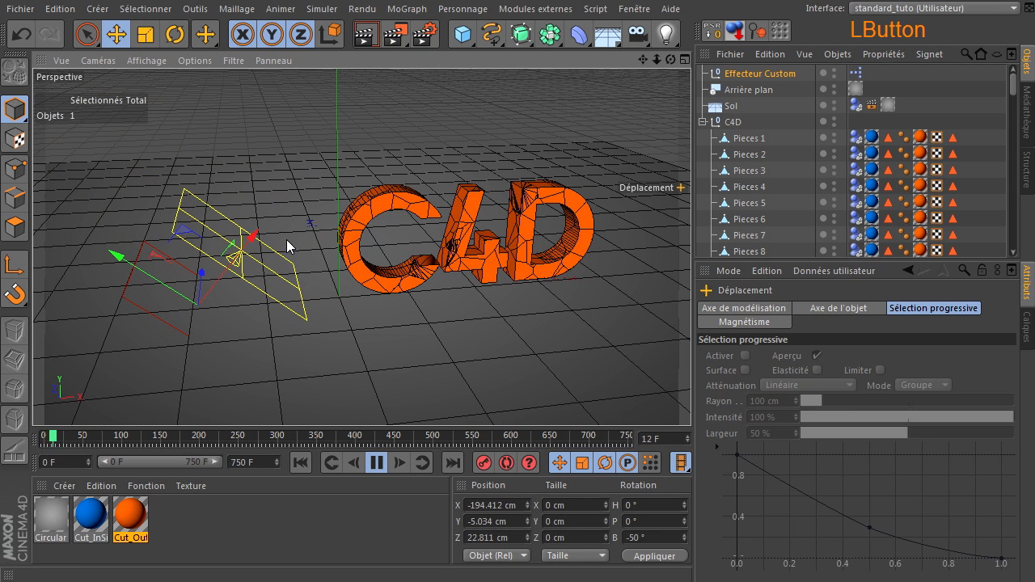
left_click_drag(255, 241, 441, 402)
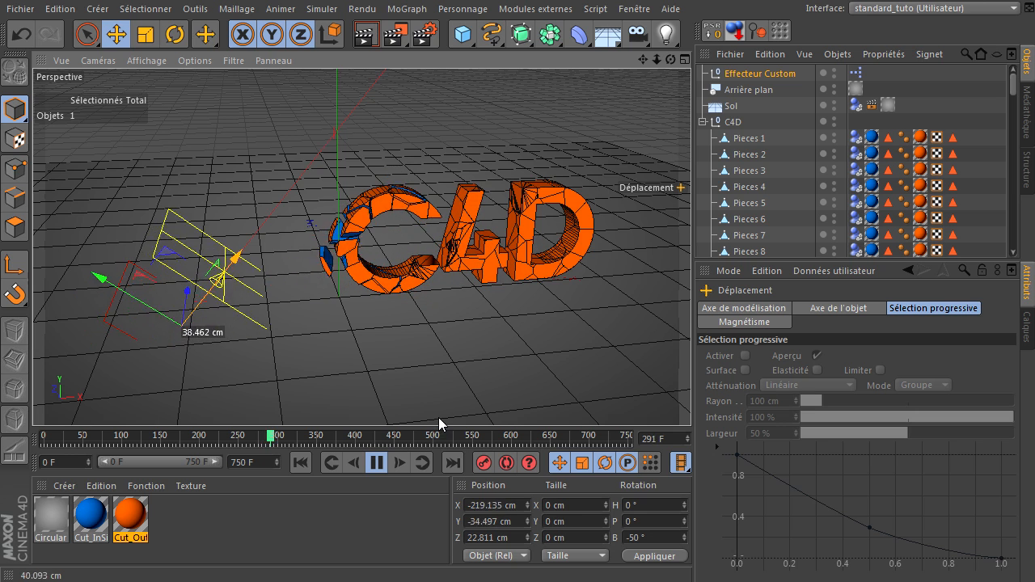
left_click(172, 36)
left_click_drag(165, 254, 150, 202)
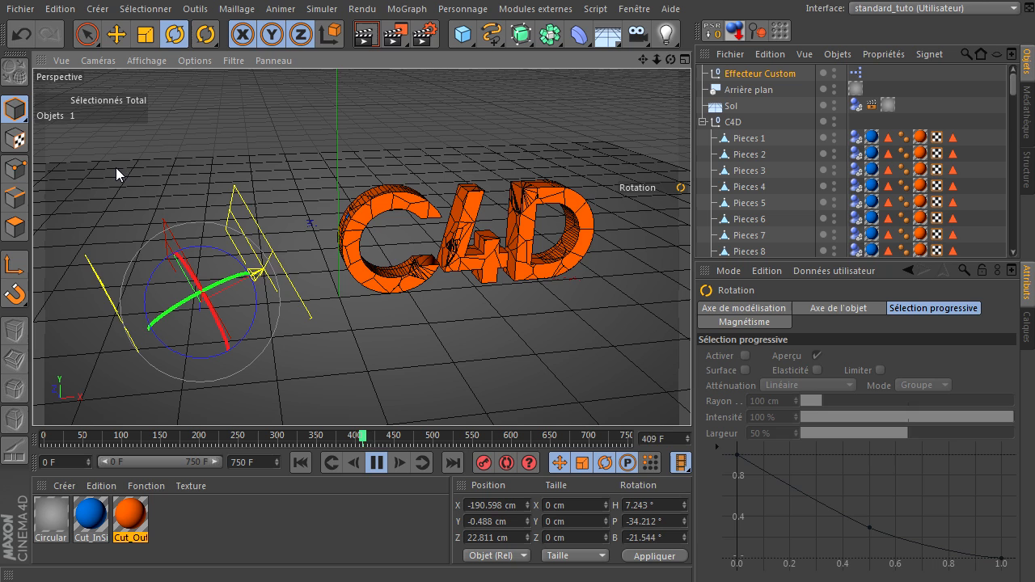
left_click(21, 36)
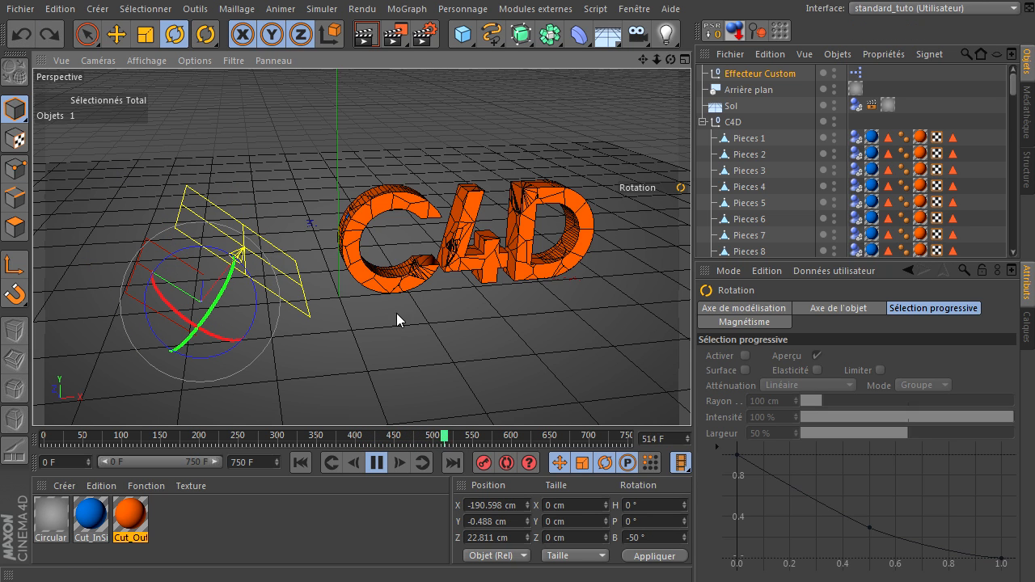
Return the animation to frame 0, rotate Effecteur Custom to a 50° bank angle (B) and play the simulation
left_click(367, 464)
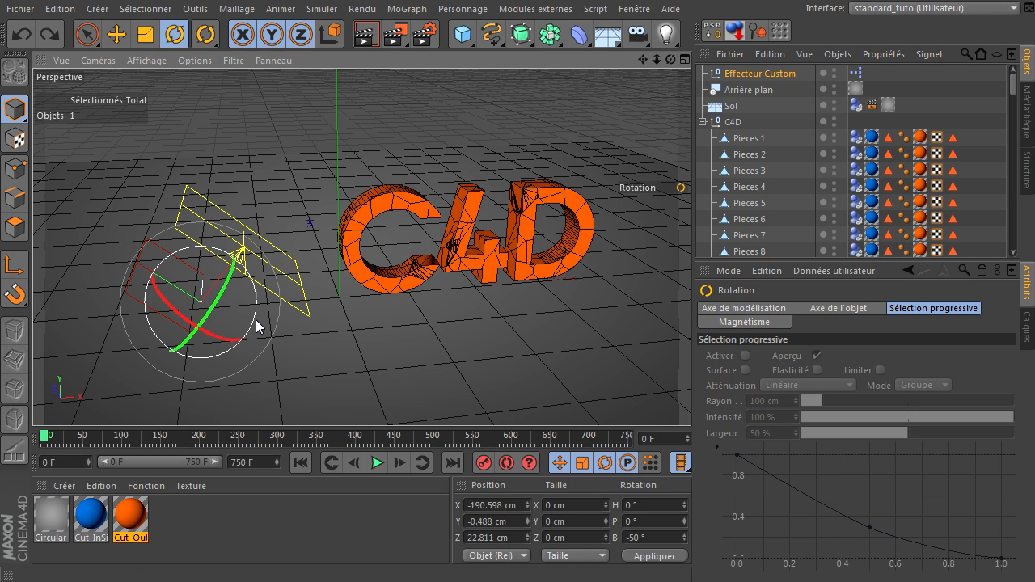
left_click_drag(256, 325, 768, 396, "shift")
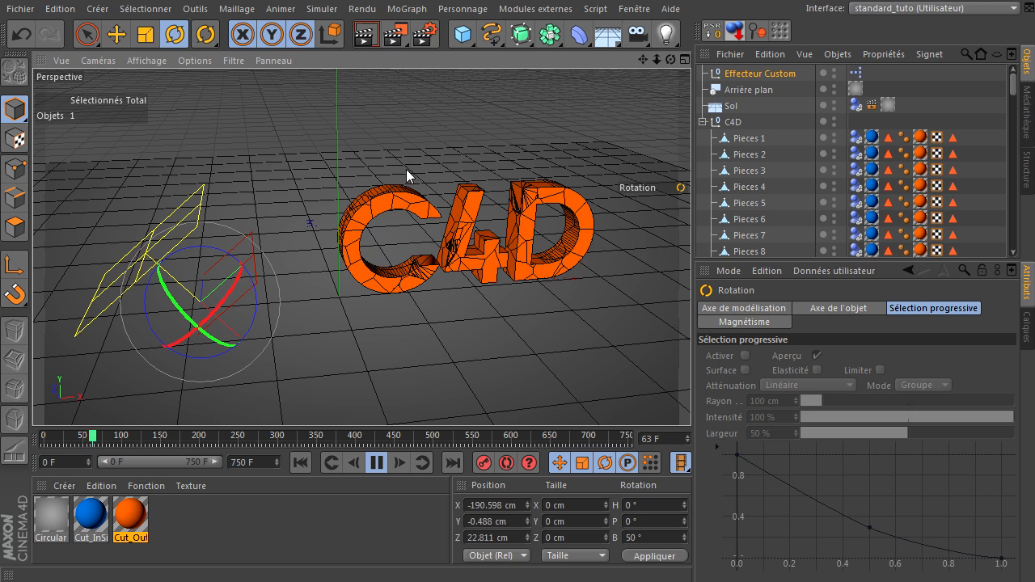
Move the tilted Effecteur Custom through the C while the simulation plays, ending at about X -23 cm, Y 25 cm
left_click(109, 37)
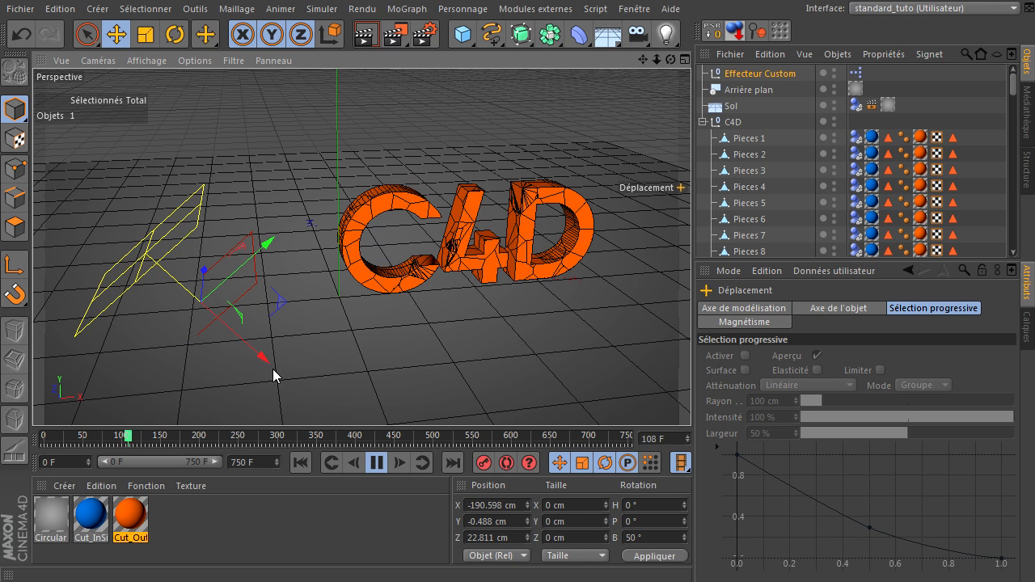
left_click_drag(250, 349, 303, 343)
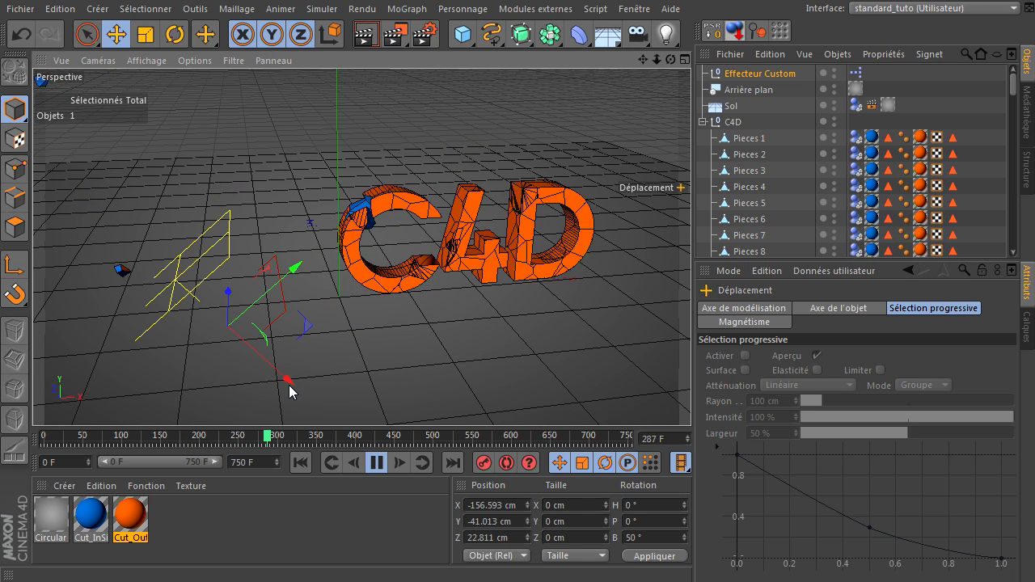
left_click_drag(295, 278, 397, 343)
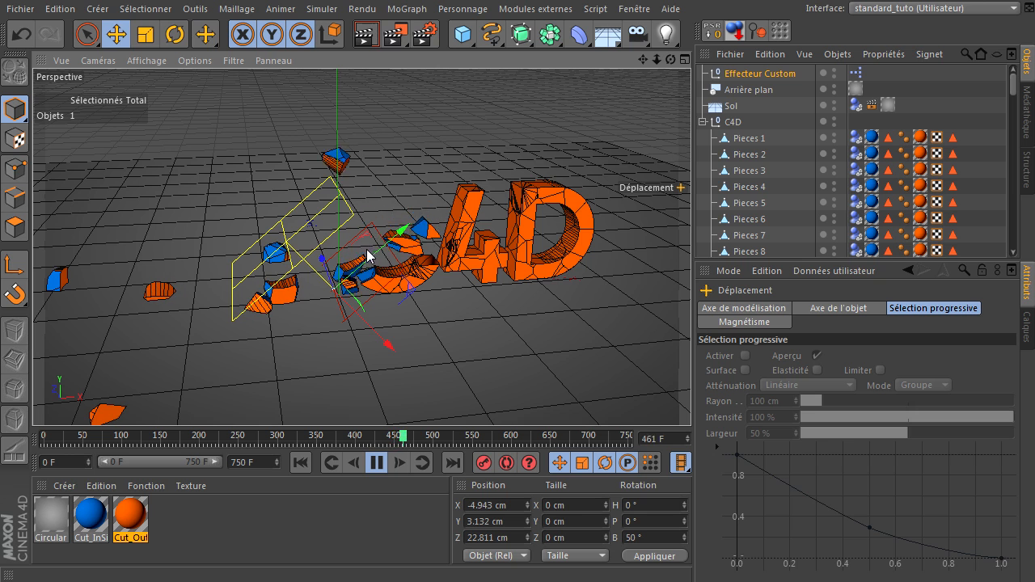
left_click_drag(384, 341, 356, 238)
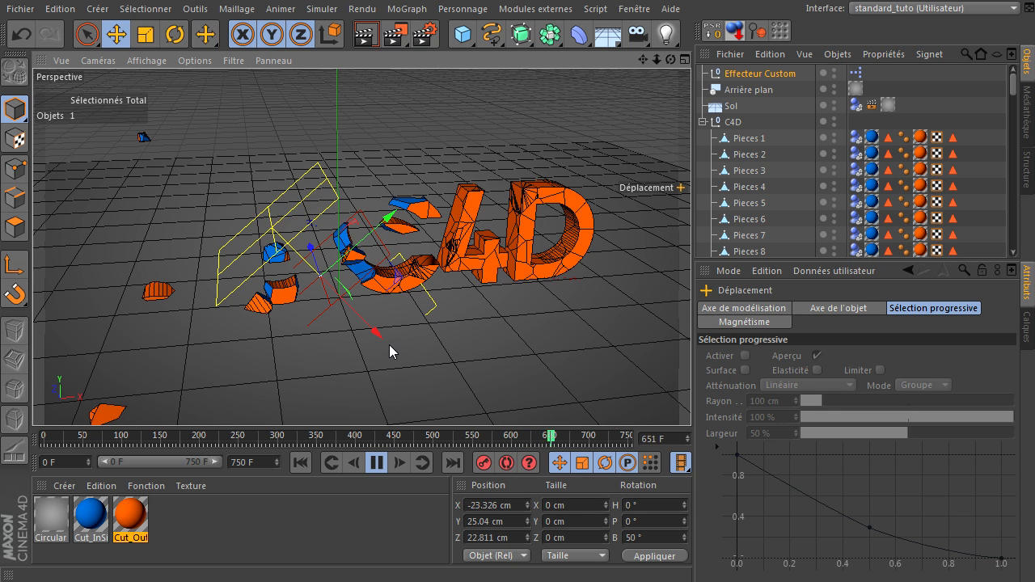
Move Effecteur Custom away to about X -46 cm, Y 52 cm, stop the simulation and show the dynamics settings of Sol
left_click_drag(376, 333, 366, 321)
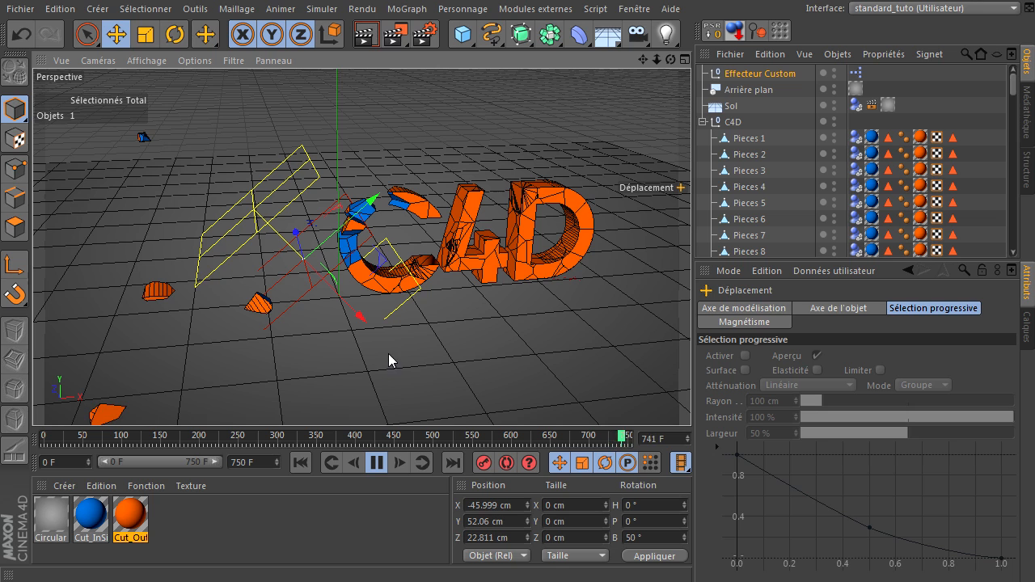
left_click(374, 464)
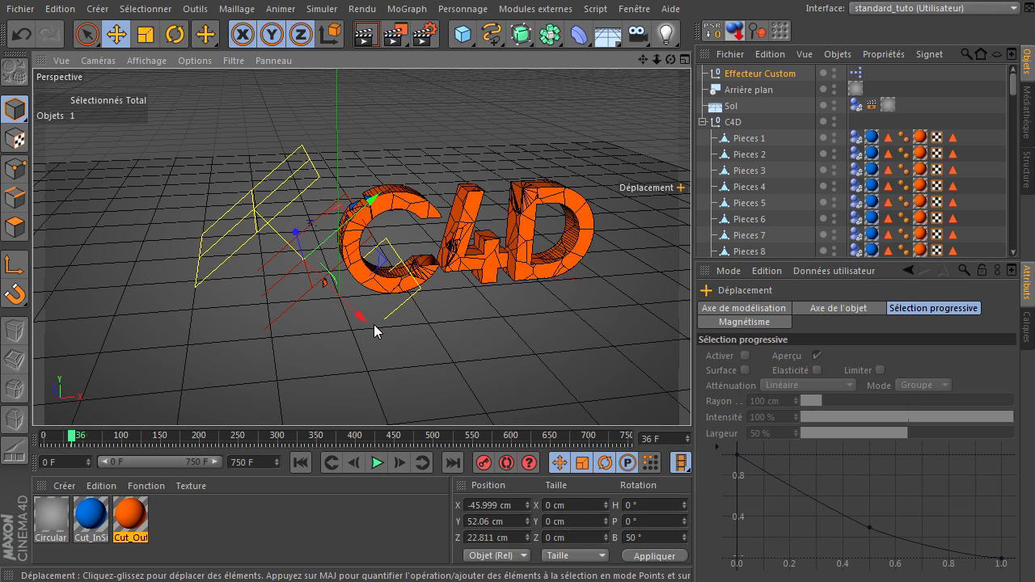
left_click(854, 105)
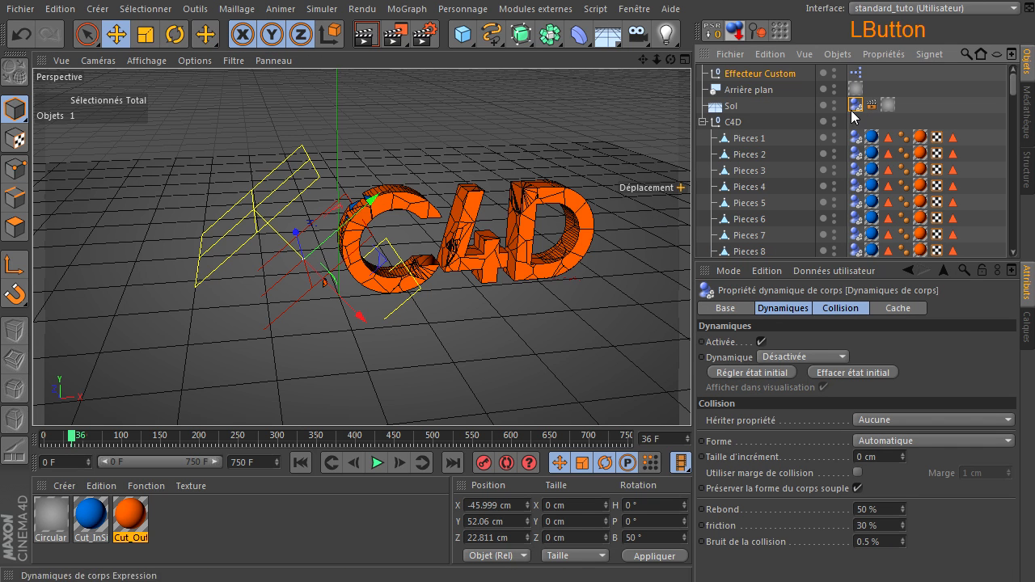
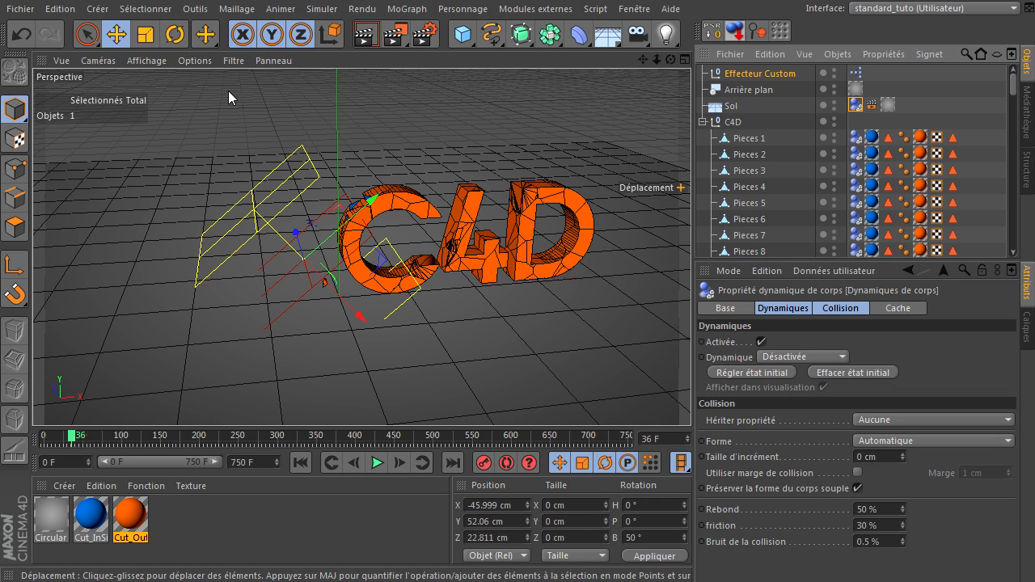
Reset the bank angle (B) of Effecteur Custom to 0° and rotate it to 90°
left_click(175, 34)
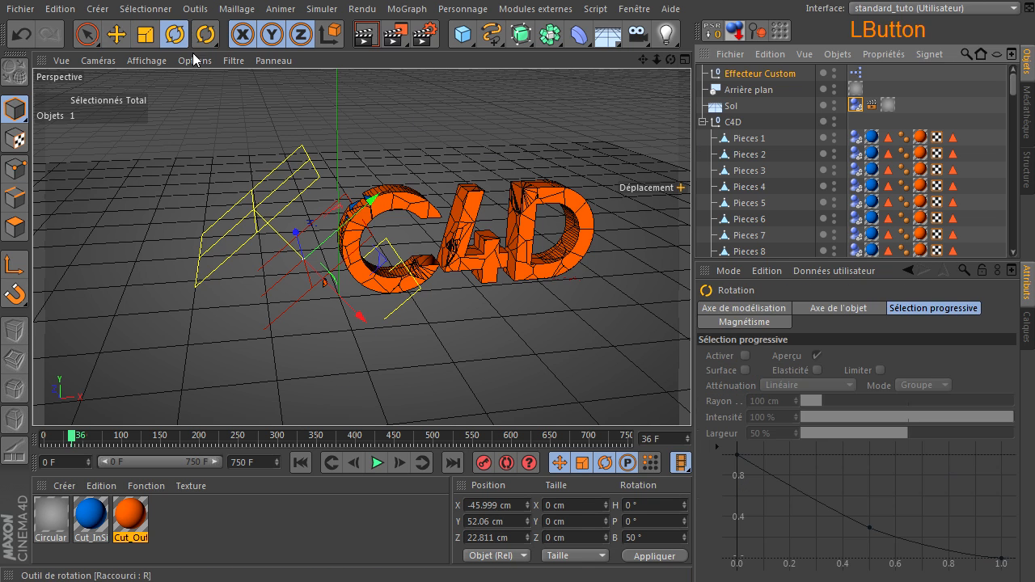
left_click(666, 540)
type("0")
key("Return")
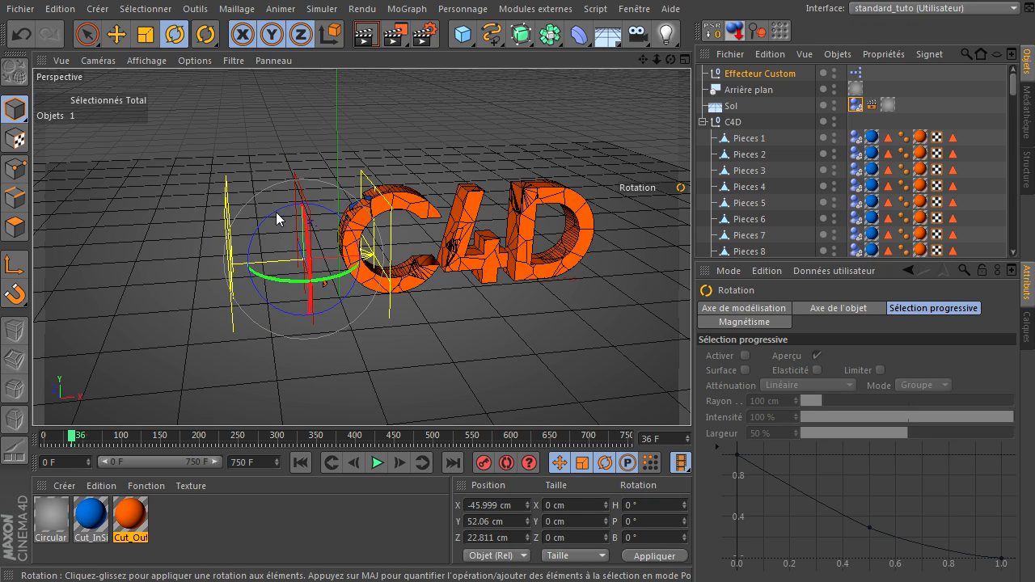
left_click_drag(273, 210, 375, 202)
Raise Effecteur Custom above the C4D text to about Y 327 cm
left_click(120, 34)
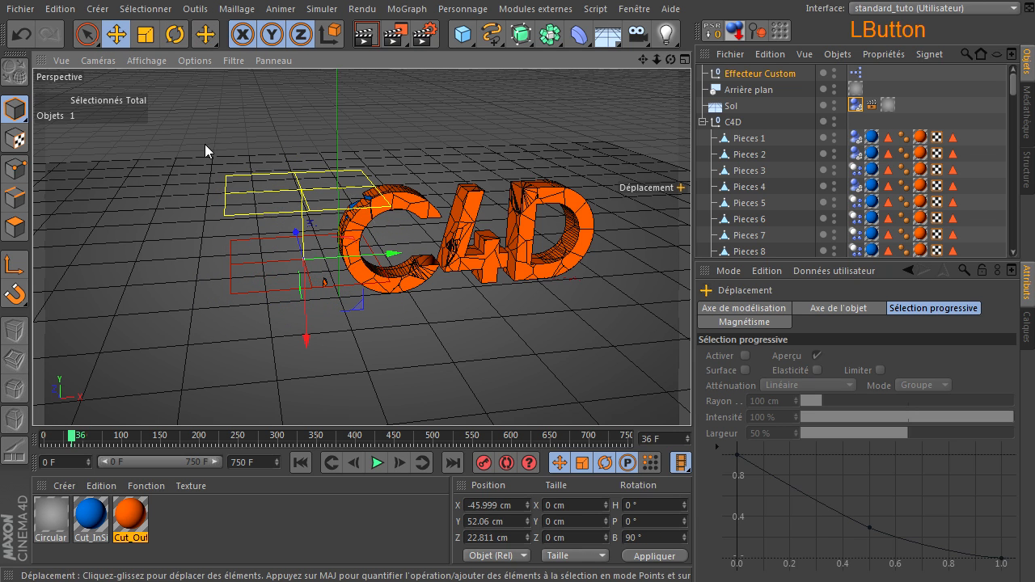
left_click_drag(307, 339, 324, 125)
left_click_drag(655, 60, 690, 396)
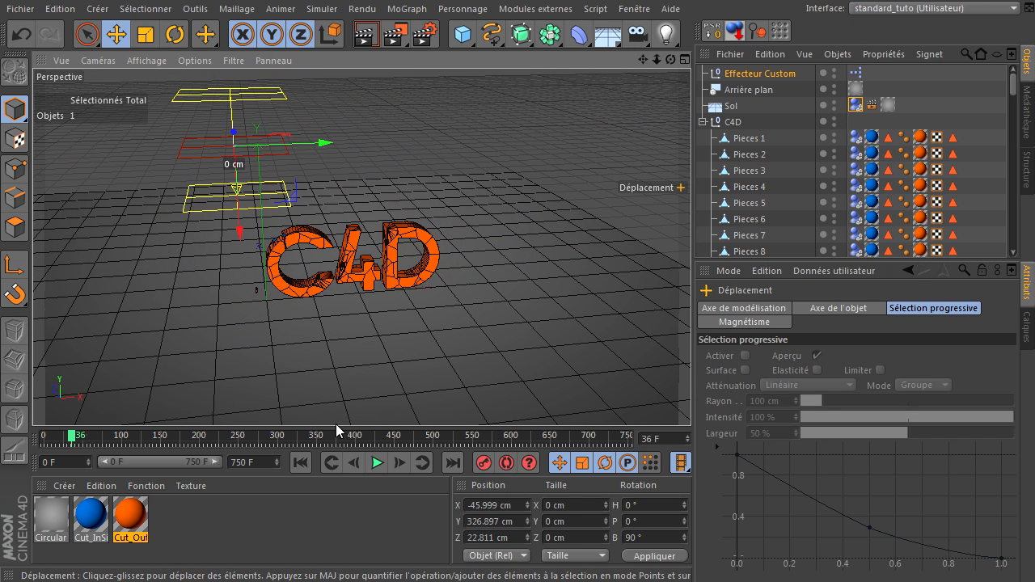
Replay the simulation from frame 0 while moving Effecteur Custom vertically, ending at about Y 303 cm, and stop playback
left_click(301, 464)
left_click(377, 462)
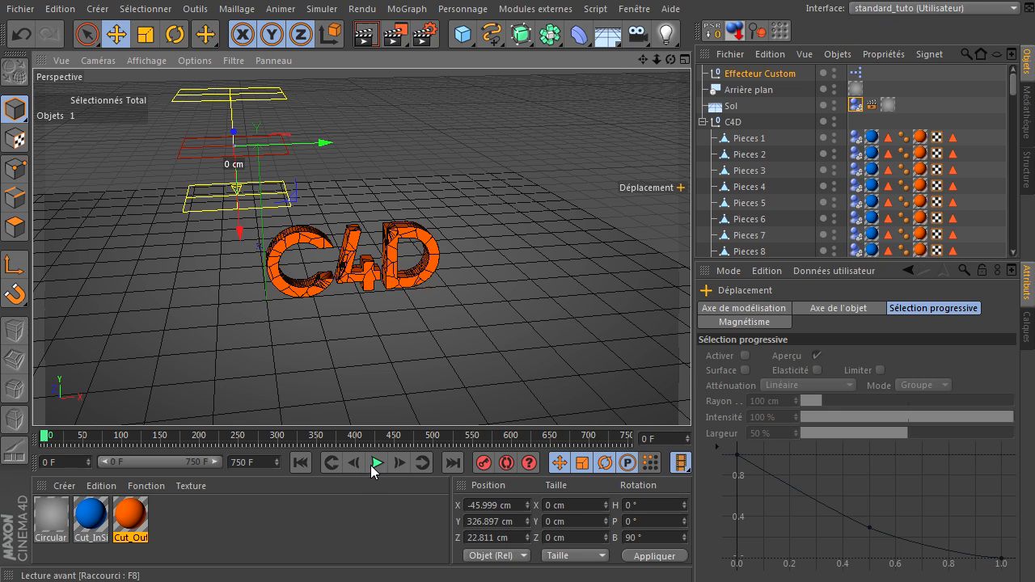
left_click_drag(239, 230, 277, 249)
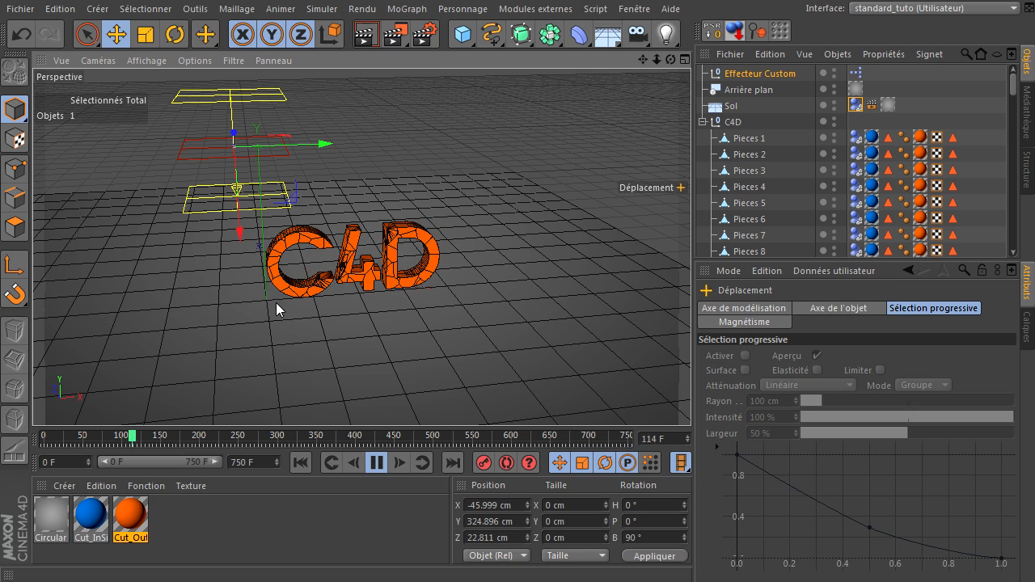
left_click_drag(670, 60, 691, 396)
left_click_drag(233, 234, 271, 246)
left_click_drag(671, 60, 691, 396)
left_click(376, 463)
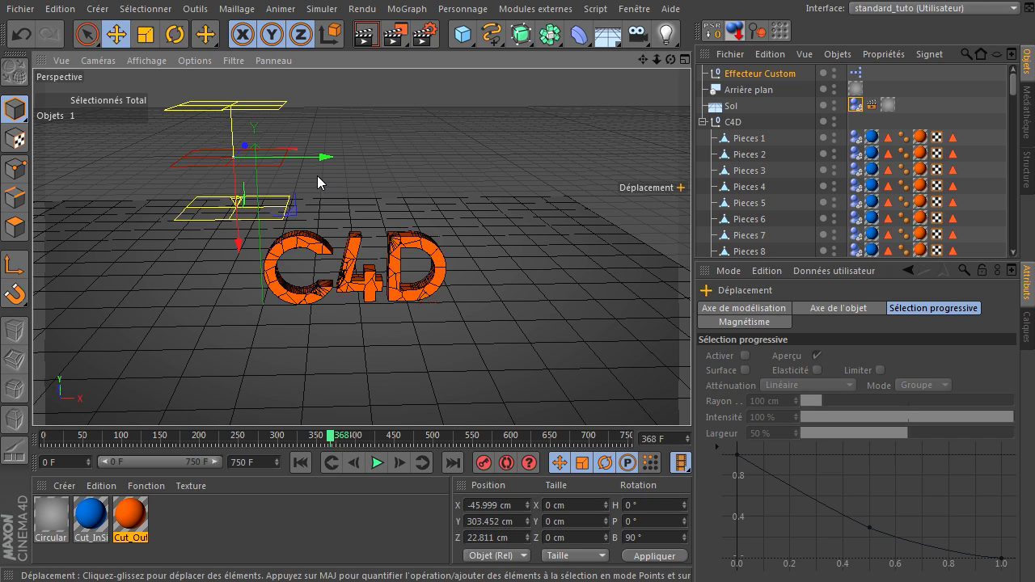
Center Effecteur Custom above the text at about X 227 cm and rotate it back to a 0° bank angle (B)
left_click_drag(321, 154, 460, 159)
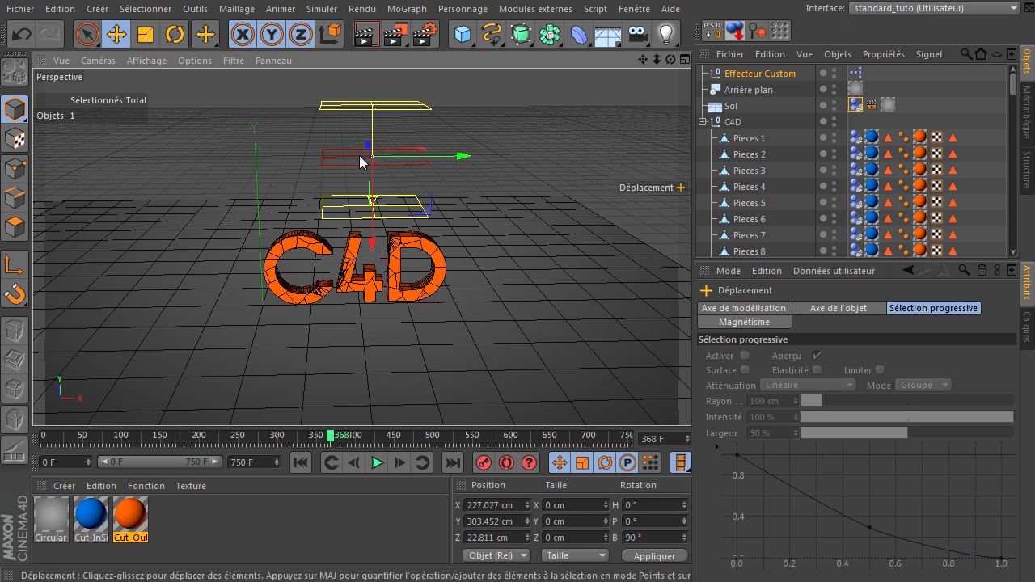
left_click(182, 34)
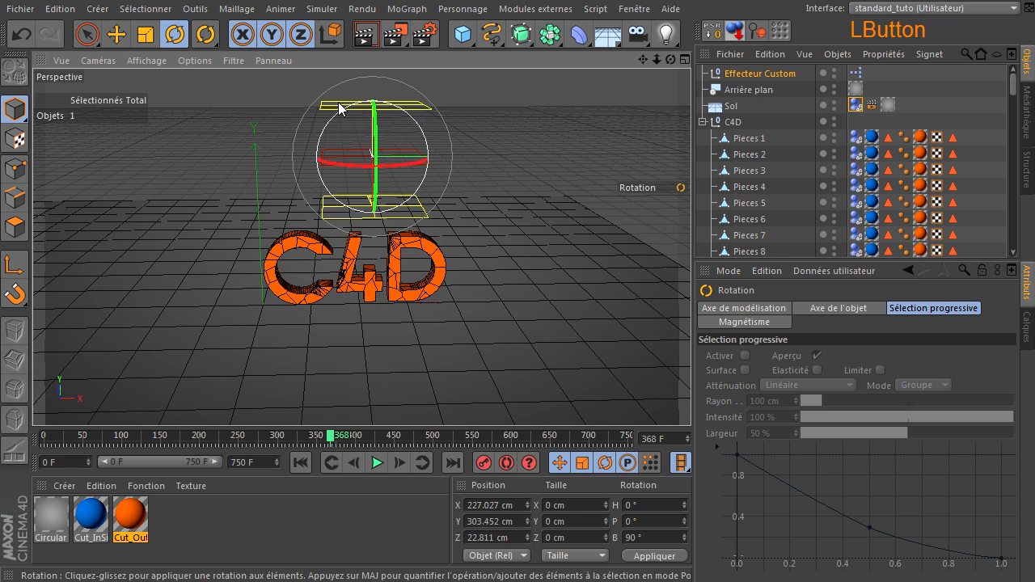
left_click_drag(333, 114, 307, 220)
Play the simulation from frame 0 and move Effecteur Custom beside the C, to about X -128 cm, Y 112 cm
left_click(117, 34)
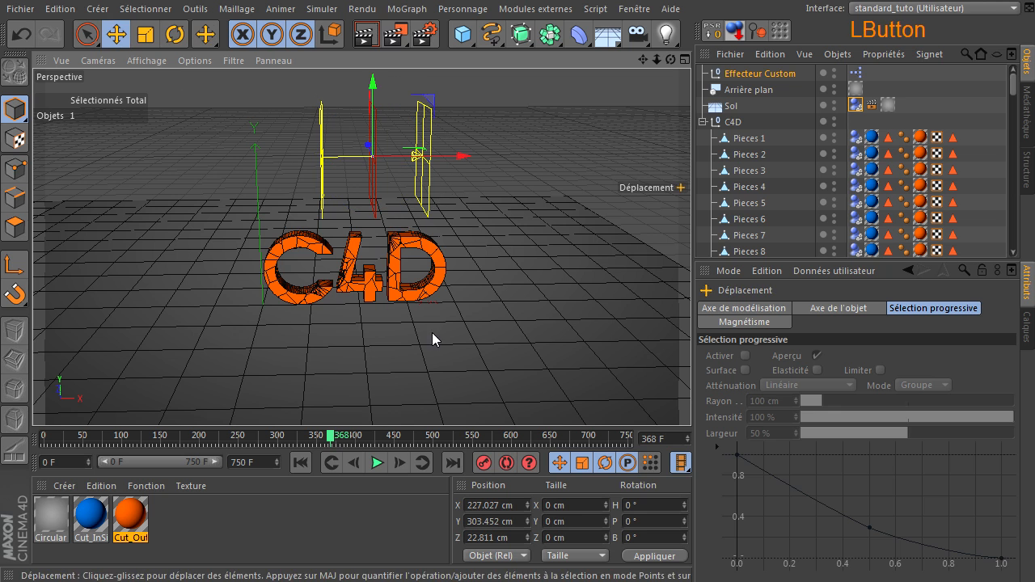
left_click(299, 463)
left_click(377, 462)
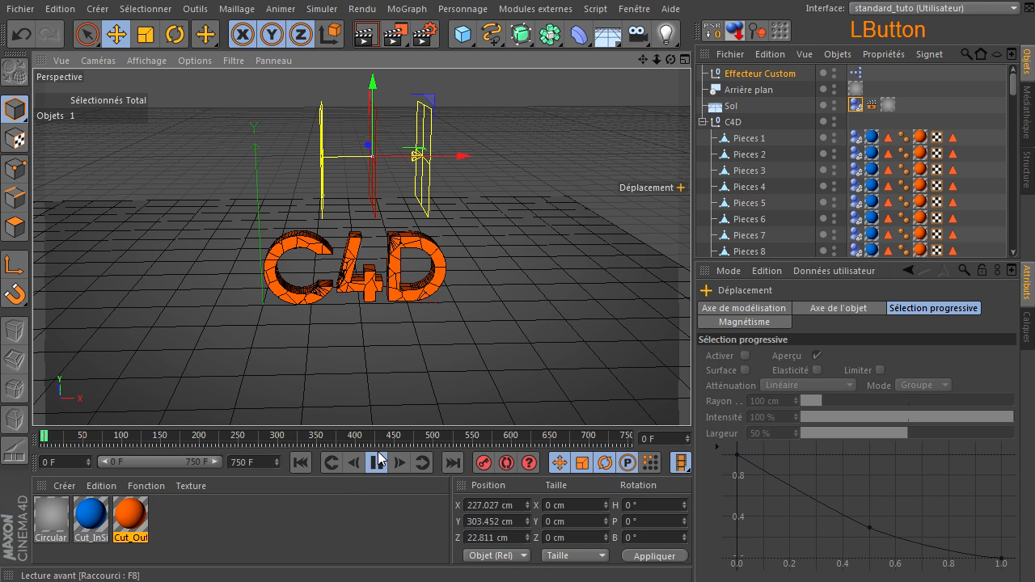
left_click_drag(451, 160, 206, 162)
left_click_drag(769, 397, 271, 236)
left_click_drag(187, 87, 177, 182)
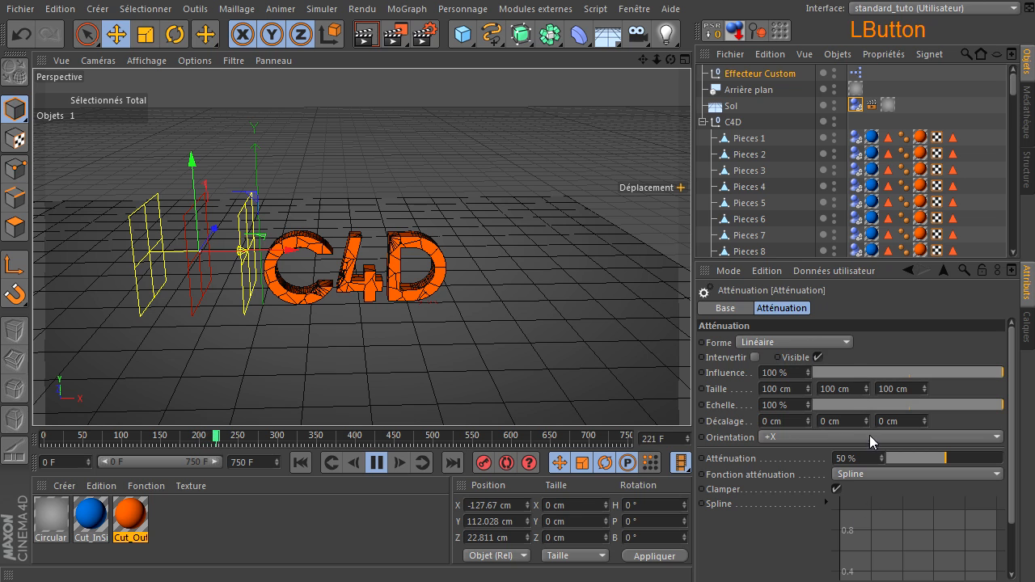
Set the Atténuation shape to Boîte and sweep Effecteur Custom past the D, ending at about X 605 cm
left_click(820, 341)
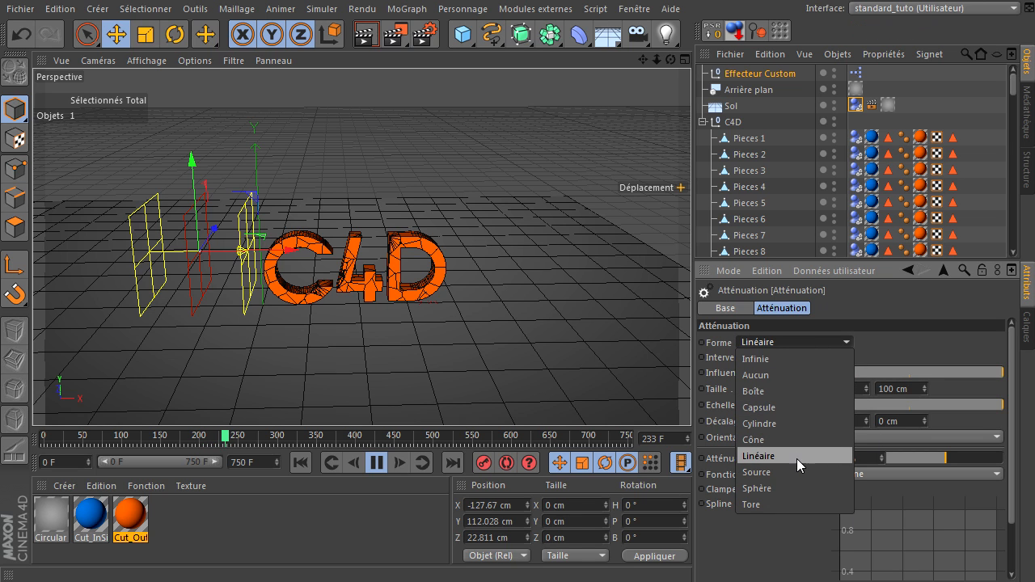
left_click(788, 393)
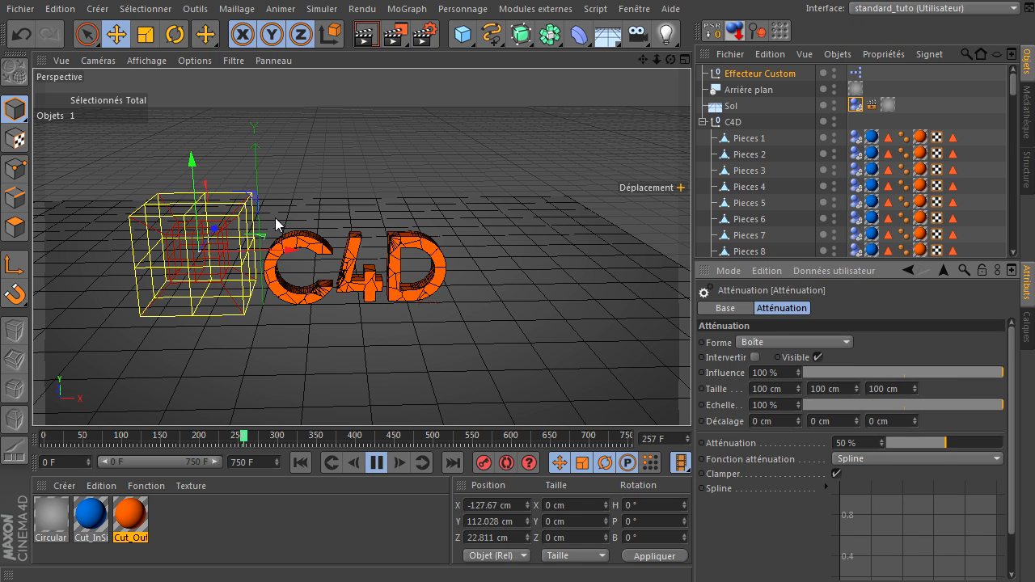
left_click_drag(287, 251, 639, 211)
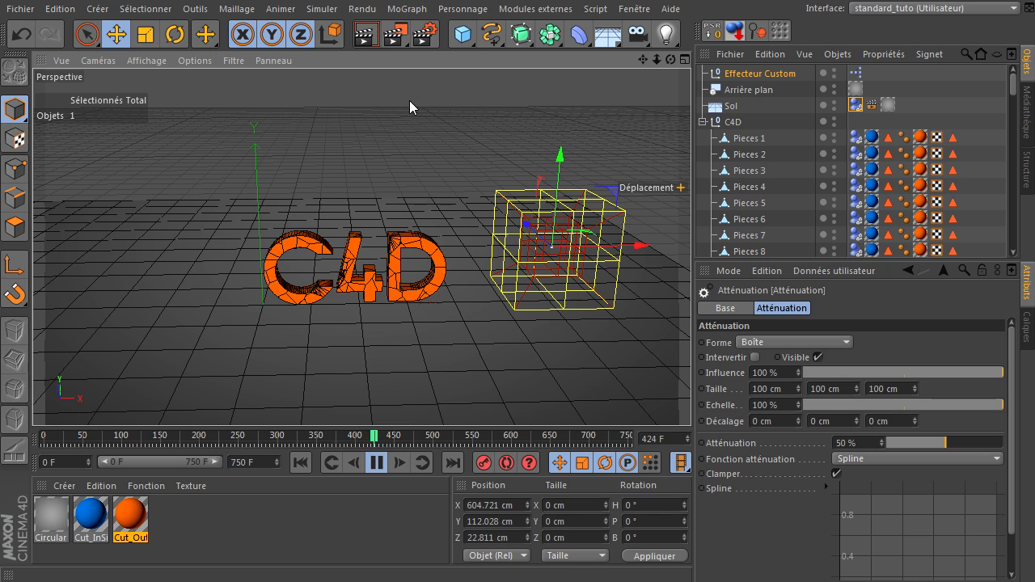
Reduce the scale (Echelle) of the box Atténuation to 43 %
left_click(147, 36)
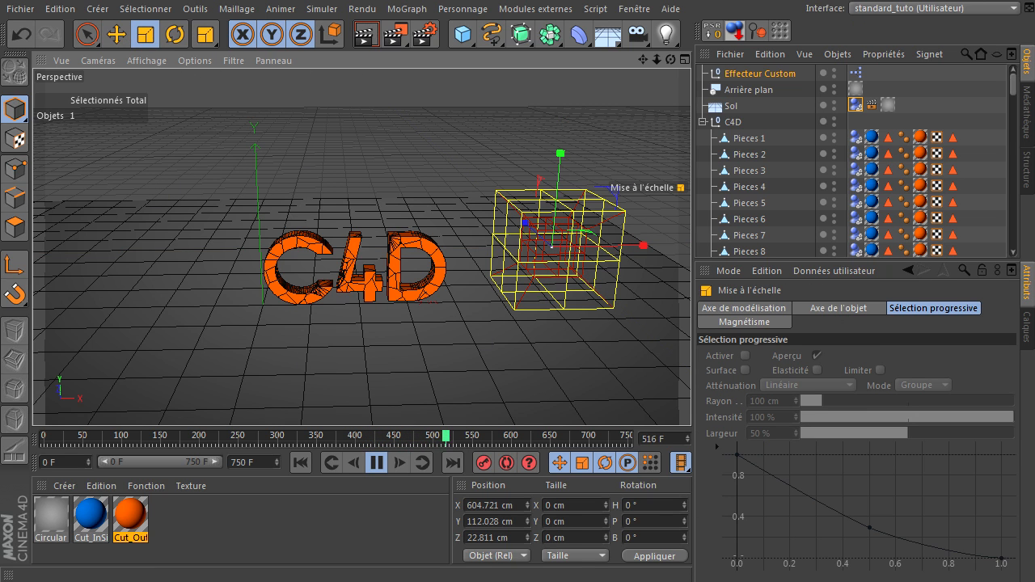
left_click(568, 271)
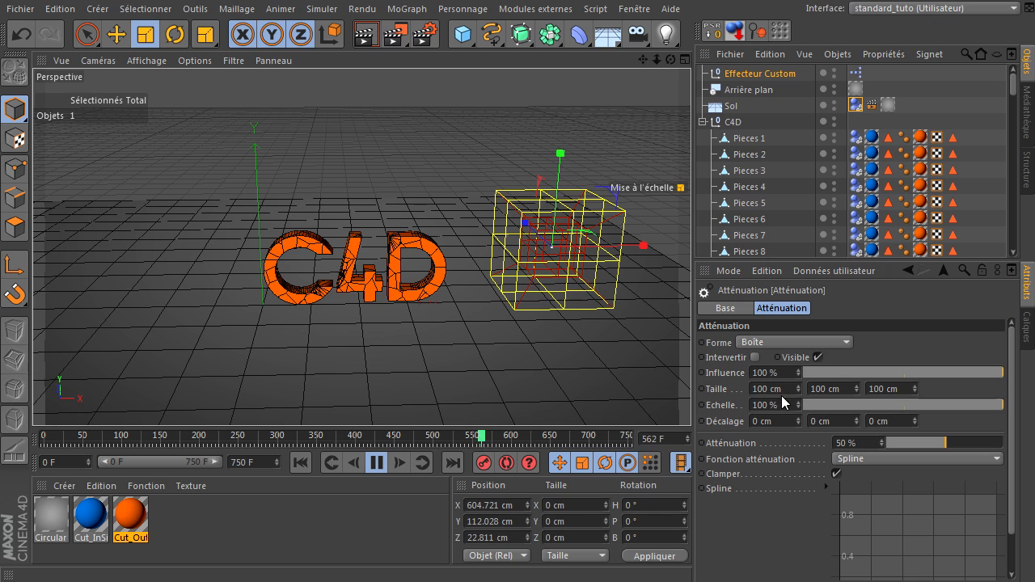
left_click_drag(853, 404, 890, 403)
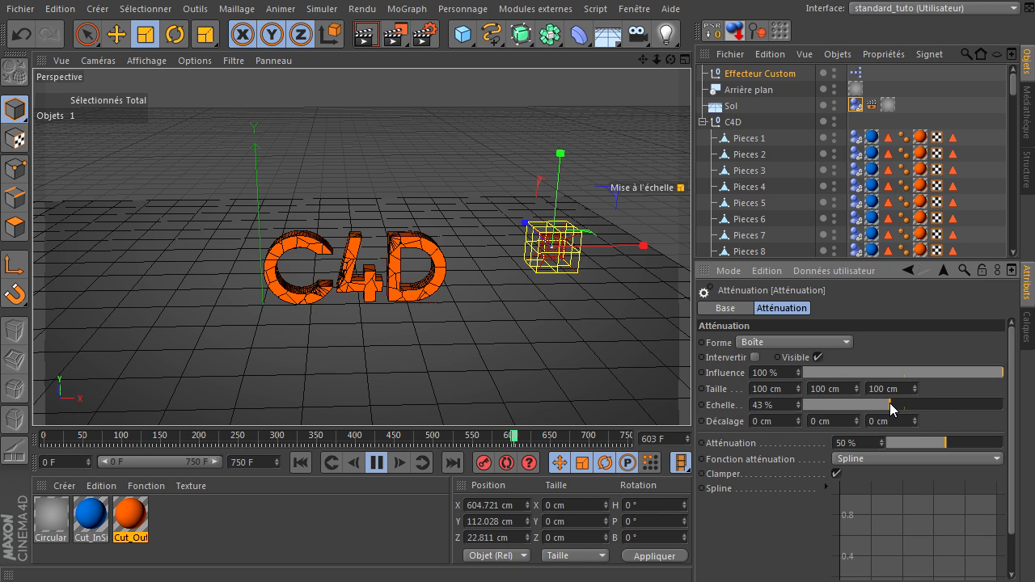
Lower Effecteur Custom to about Y 67 cm, sweep it through the text to about X -111 cm during playback, and stop the simulation
left_click(115, 36)
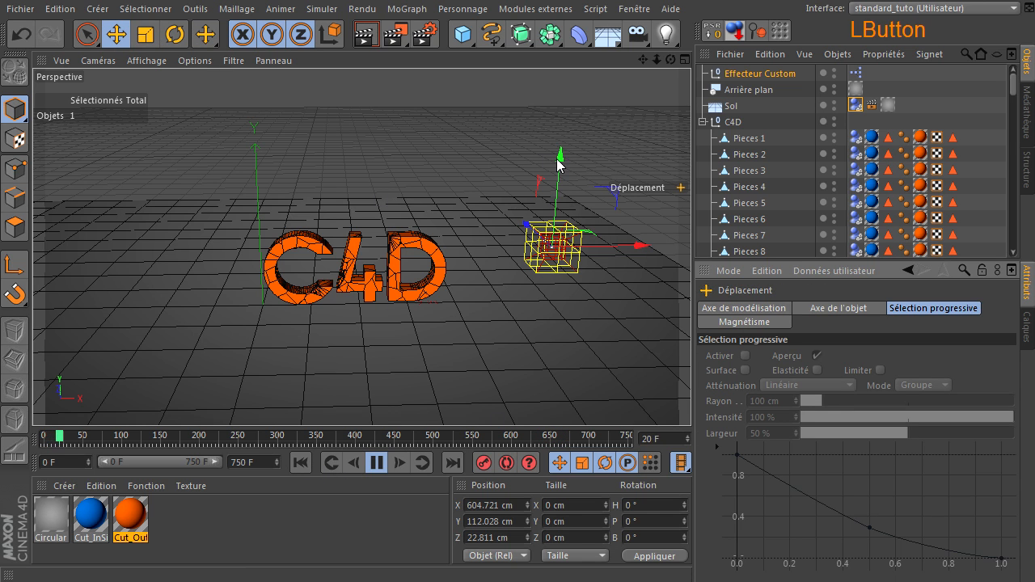
left_click_drag(559, 160, 556, 183)
left_click_drag(640, 264, 304, 270)
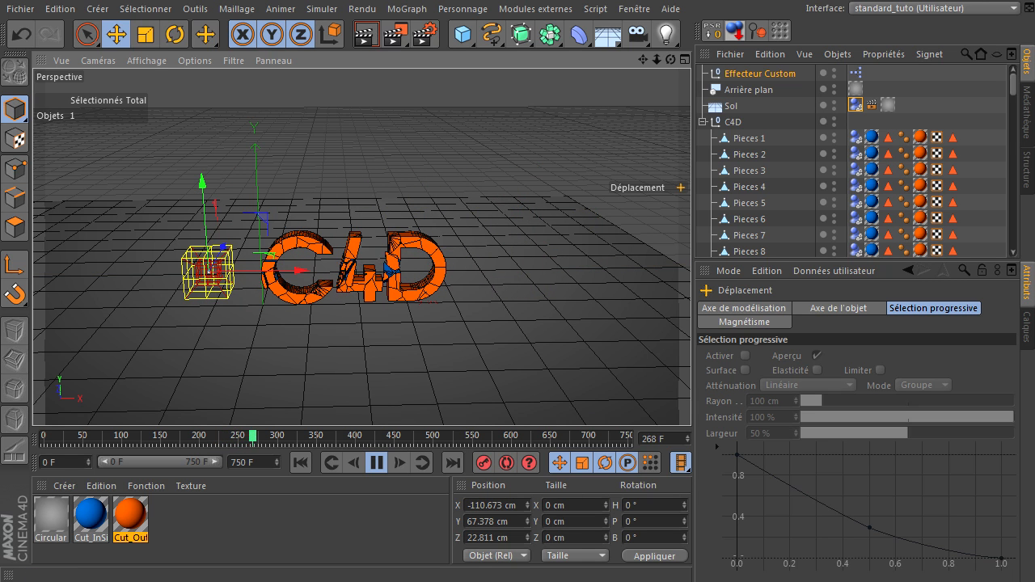
left_click(376, 462)
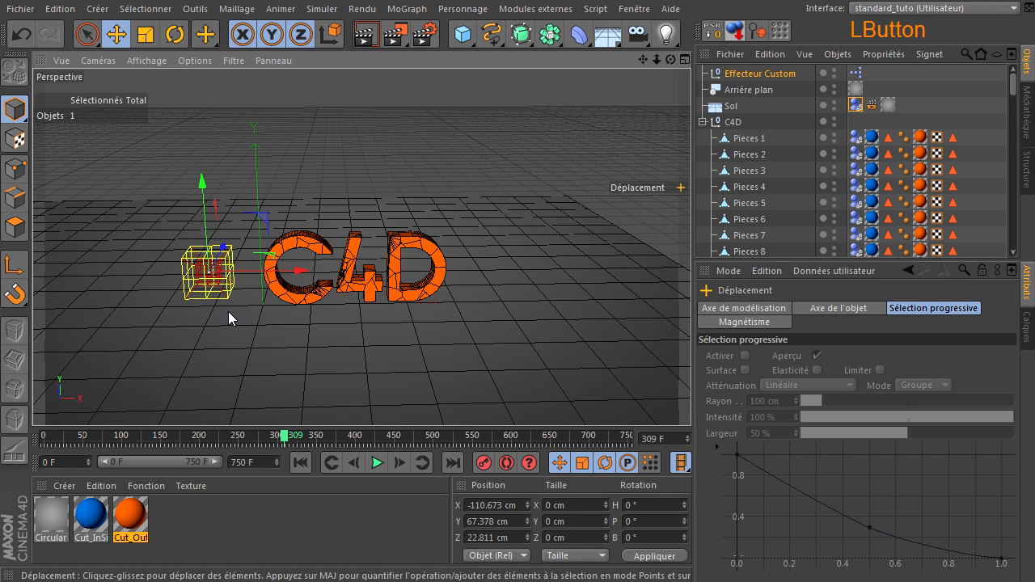
Bring up the XPresso editor, check the dynamics tag of Pieces 1 and delete the Dynamiques de corps node from the graph
left_click_drag(439, 580, 408, 204)
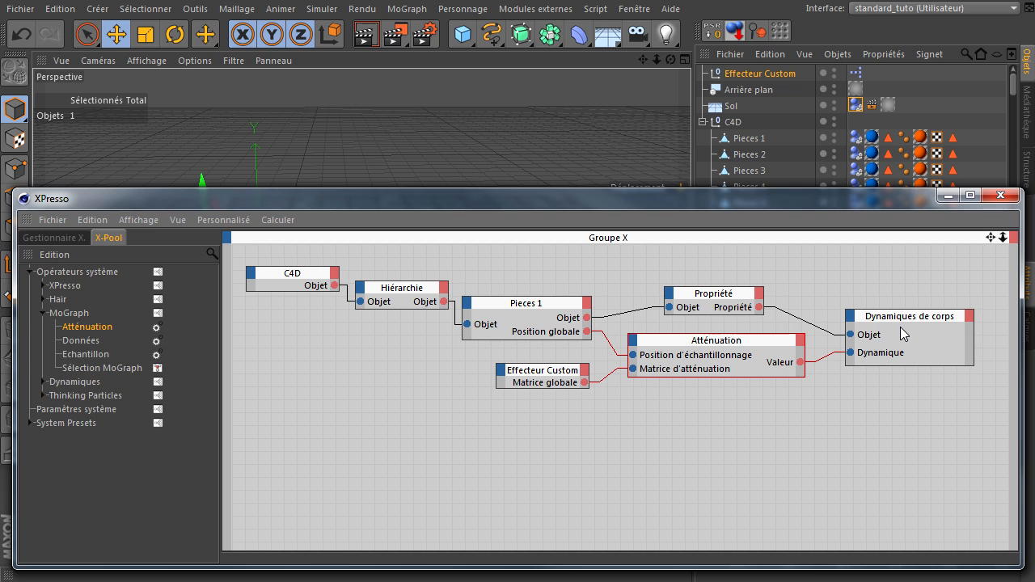
left_click_drag(889, 198, 905, 363)
left_click(854, 139)
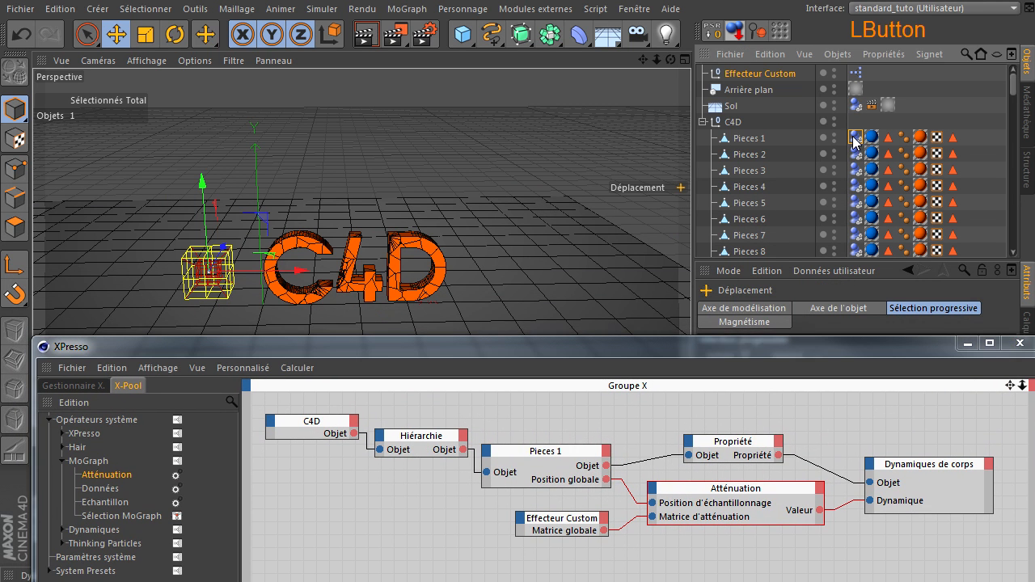
left_click_drag(820, 345, 755, 172)
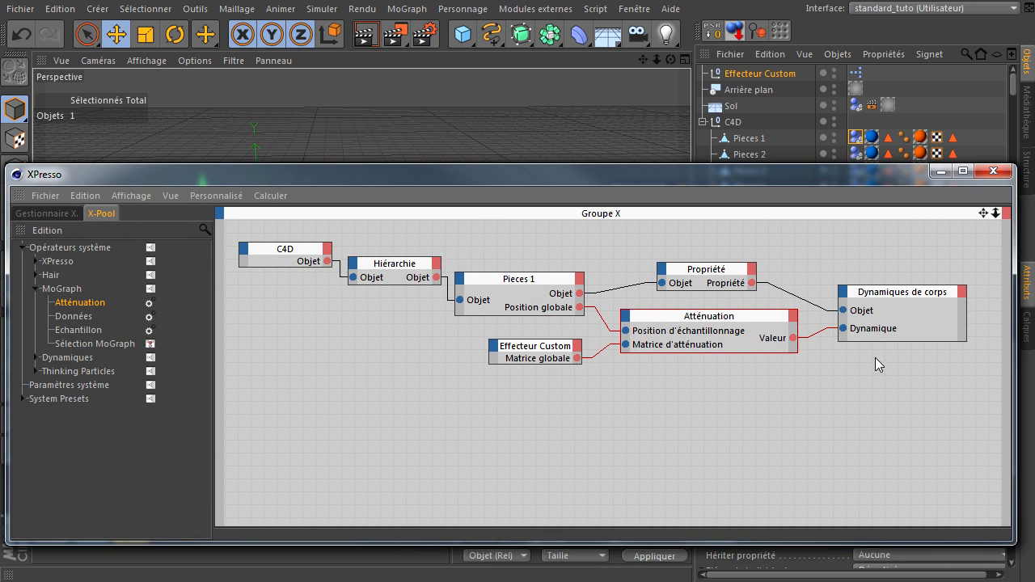
left_click(899, 295)
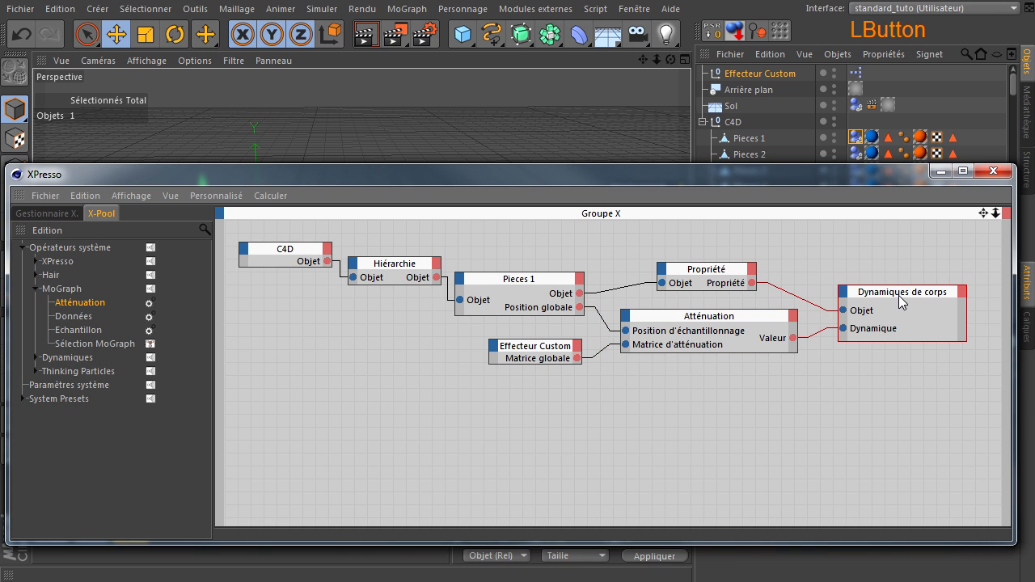
key("Delete")
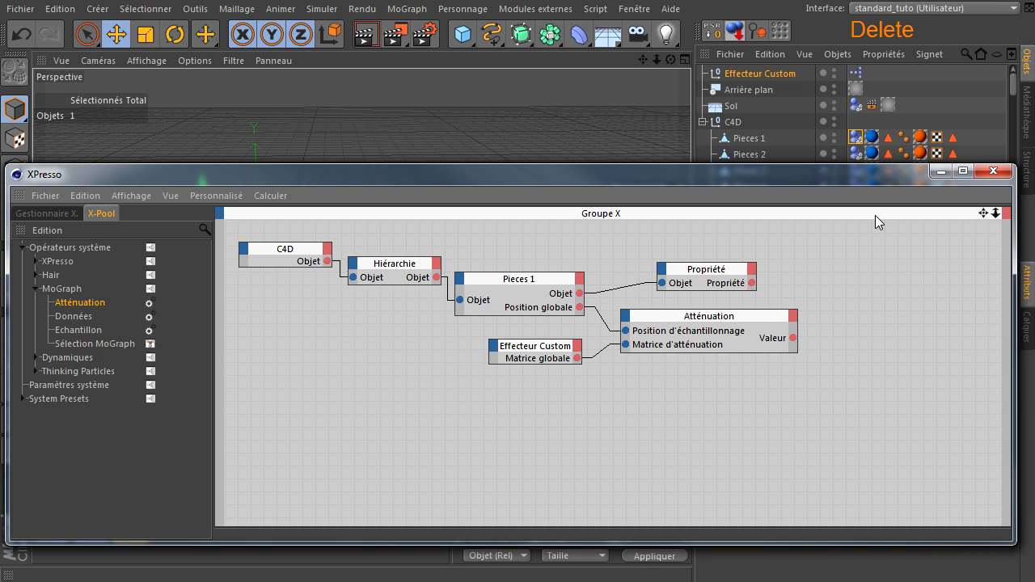
Delete the dynamics body tags from all the Pieces objects in the C4D group
left_click_drag(864, 175, 859, 364)
left_click(853, 142)
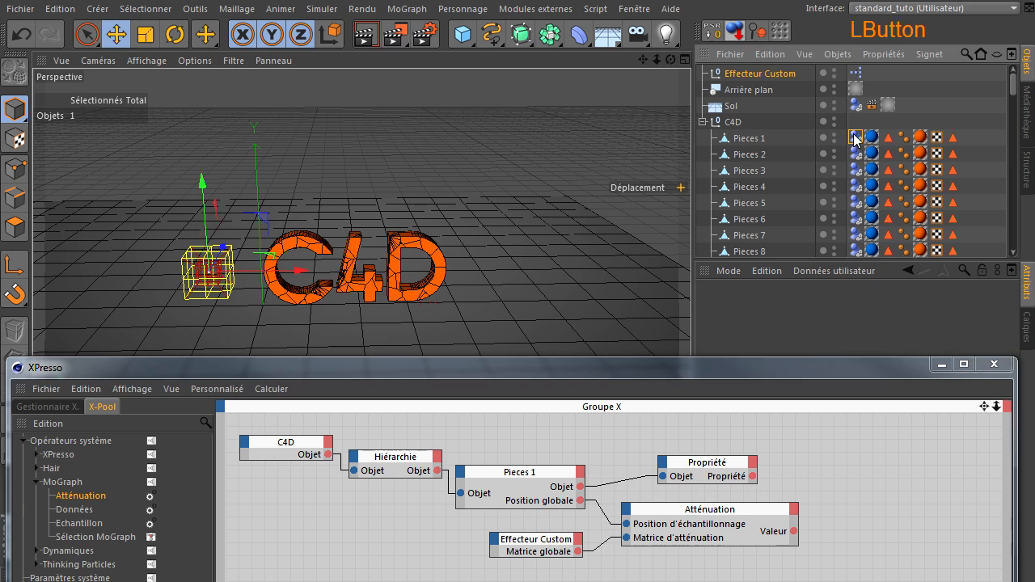
scroll(853, 161, "down", 7)
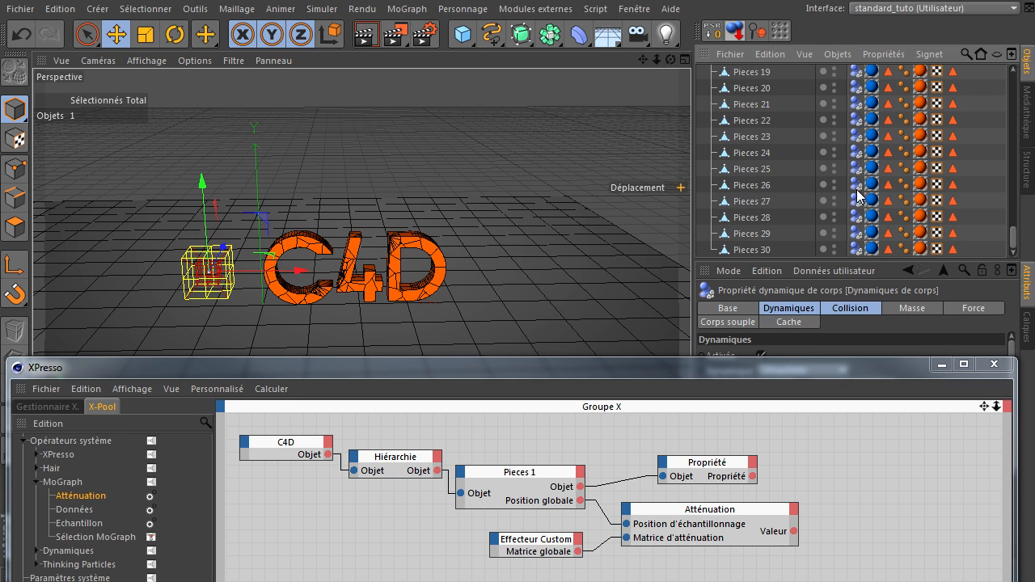
left_click(855, 249, "shift")
key("Delete")
scroll(855, 243, "up", 7)
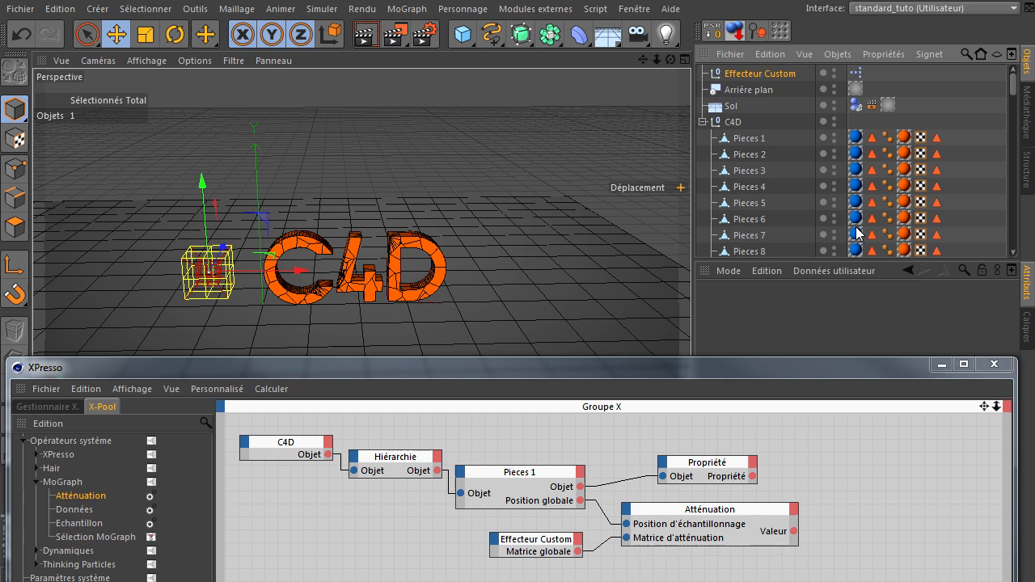
Add a CINEMA 4D Affichage tag to every Pieces object in the C4D group
left_click(759, 139)
scroll(758, 149, "down", 6)
scroll(757, 150, "down", 2)
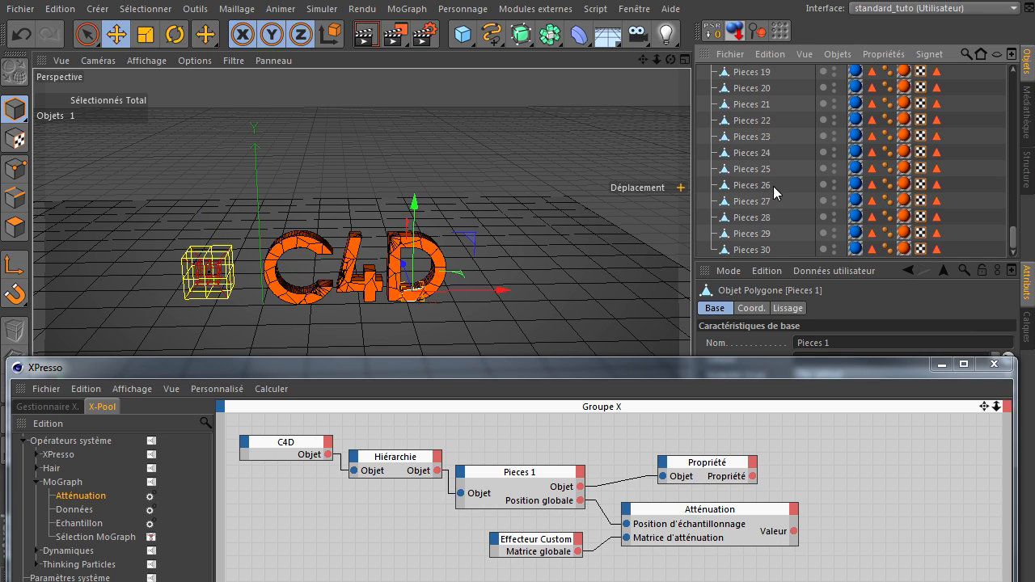
left_click(748, 250, "shift")
scroll(745, 141, "up", 8)
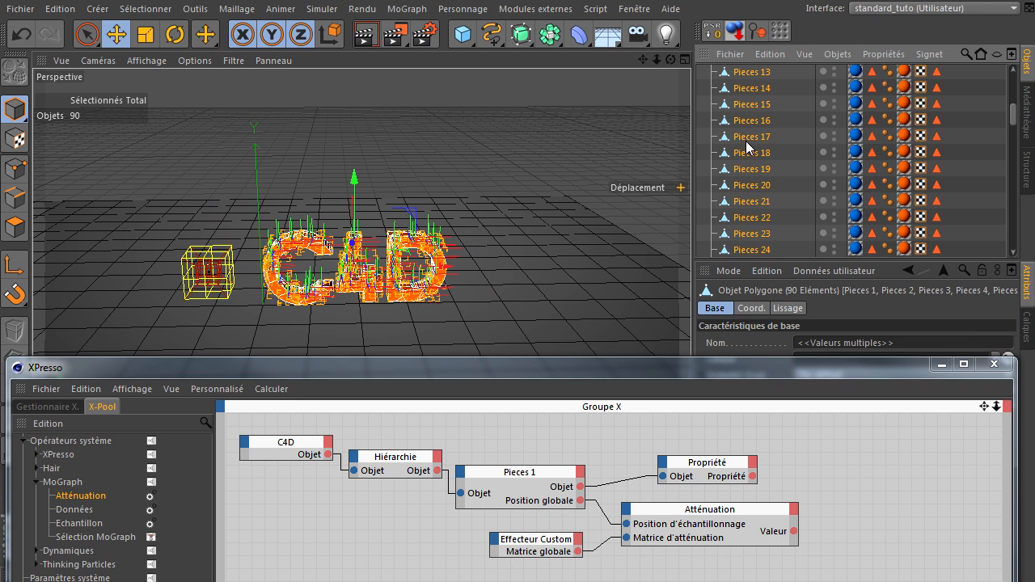
right_click(746, 141)
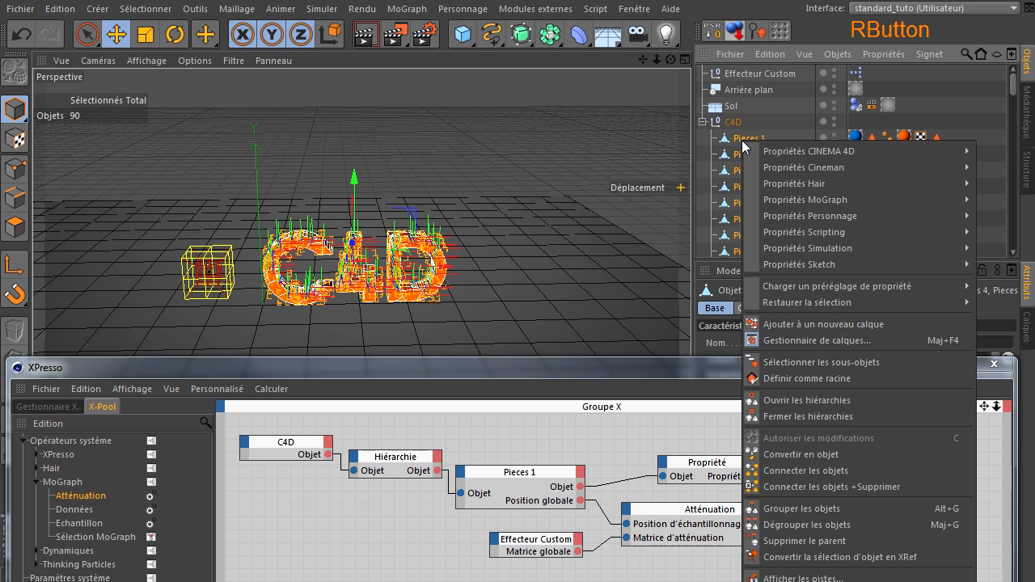
right_click(723, 142)
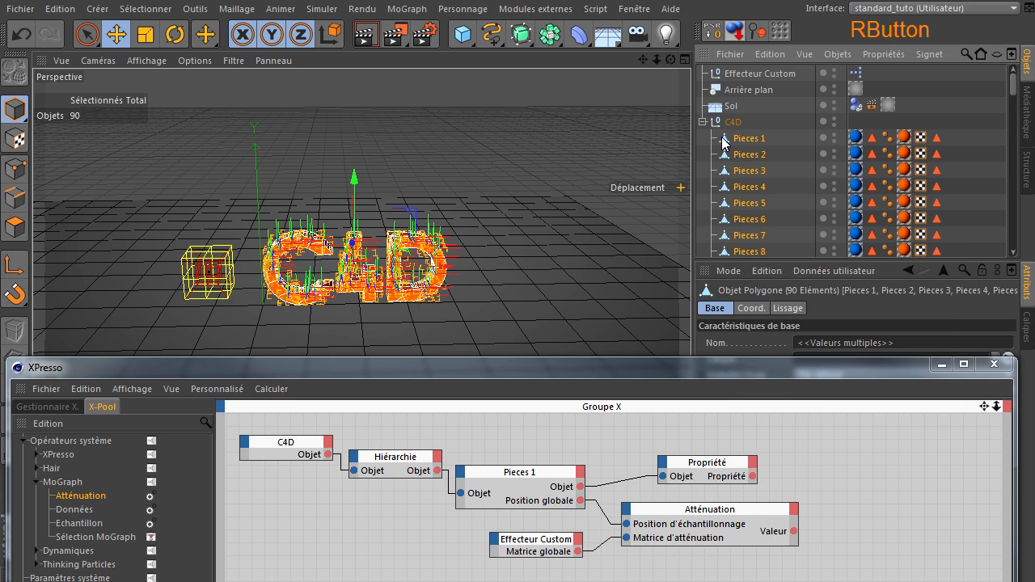
mouse_move(746, 150)
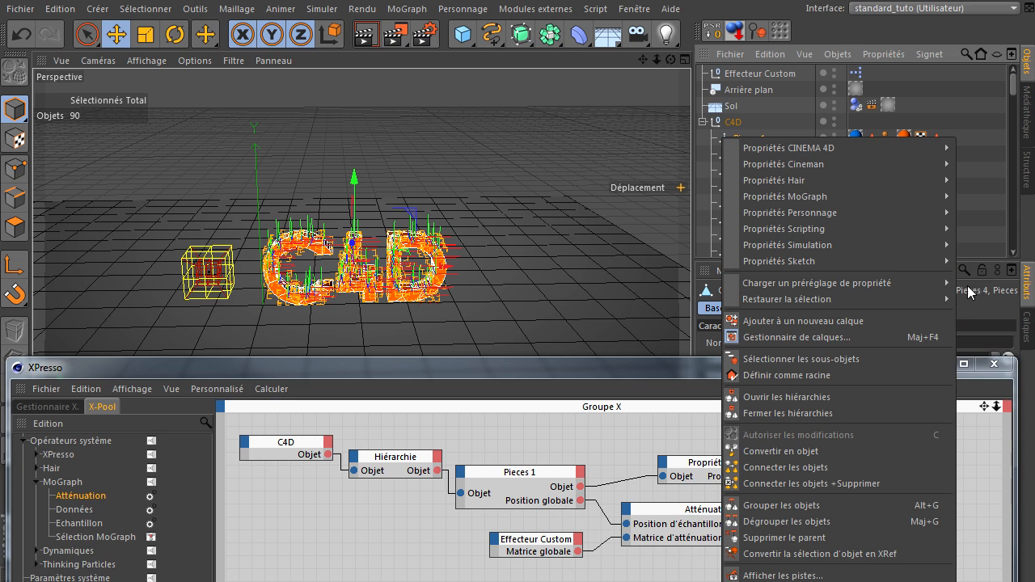
mouse_move(908, 147)
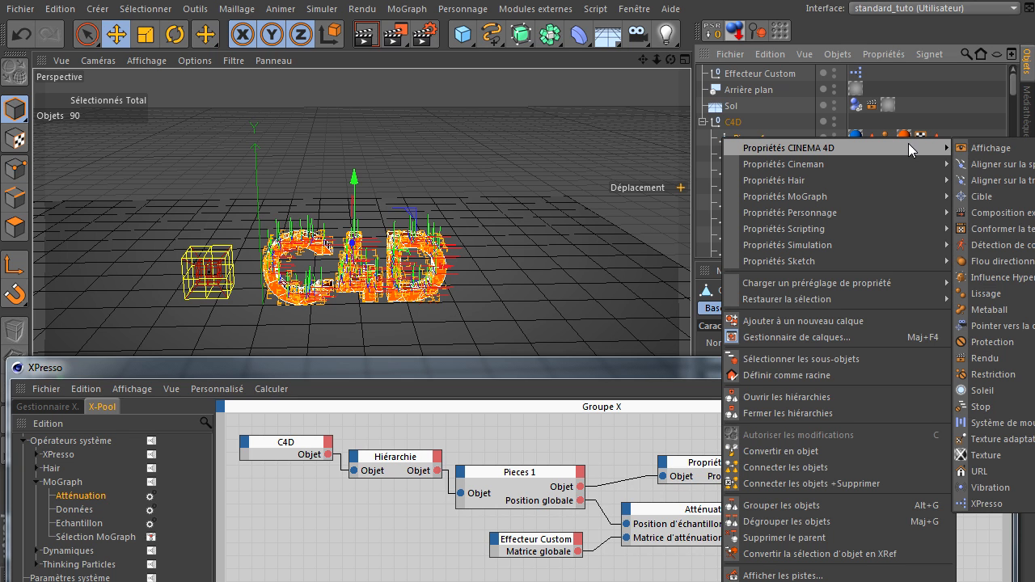
left_click(988, 147)
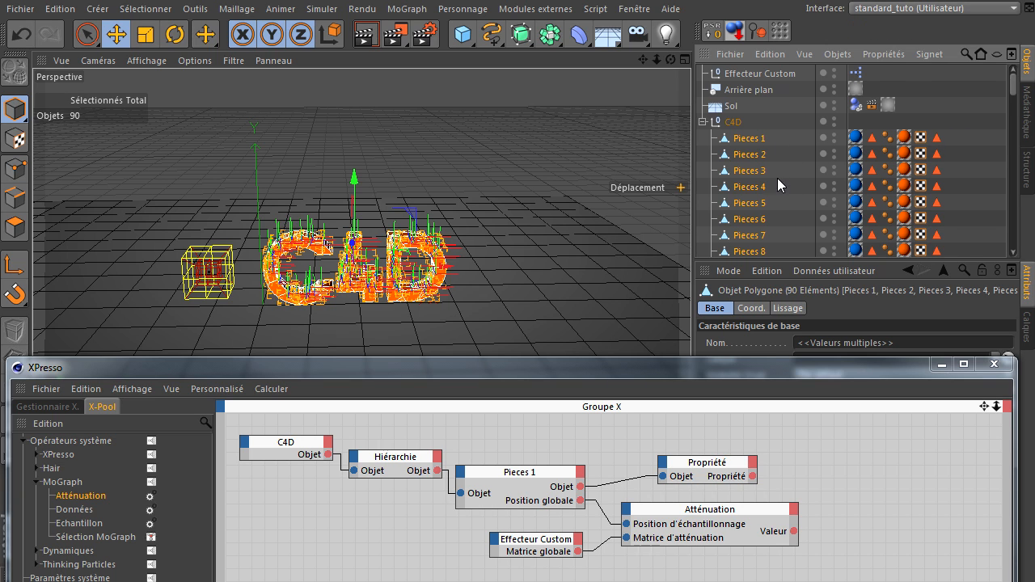
scroll(763, 179, "down", 8)
scroll(764, 179, "up", 8)
right_click(746, 137)
mouse_move(788, 147)
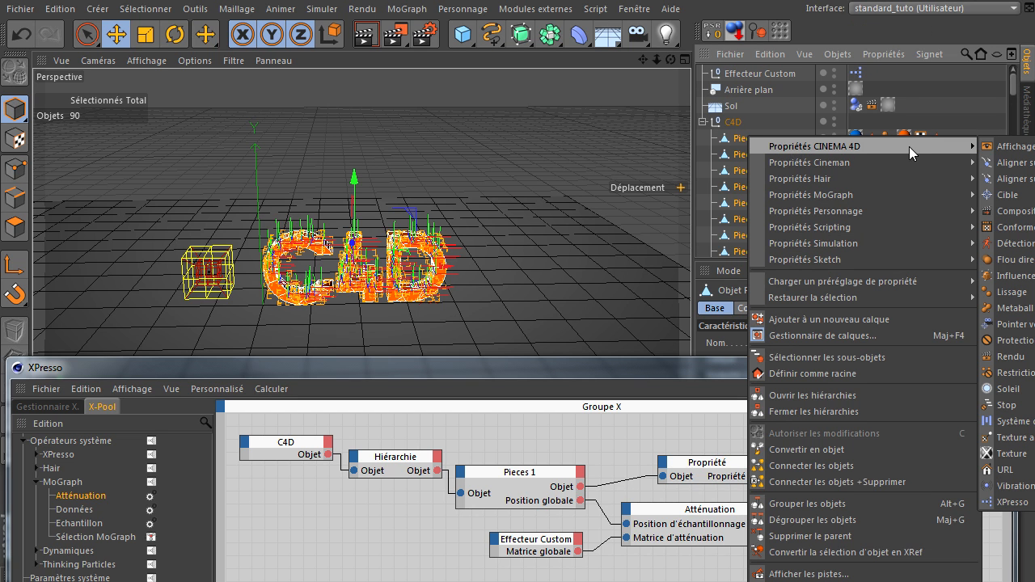
left_click(996, 146)
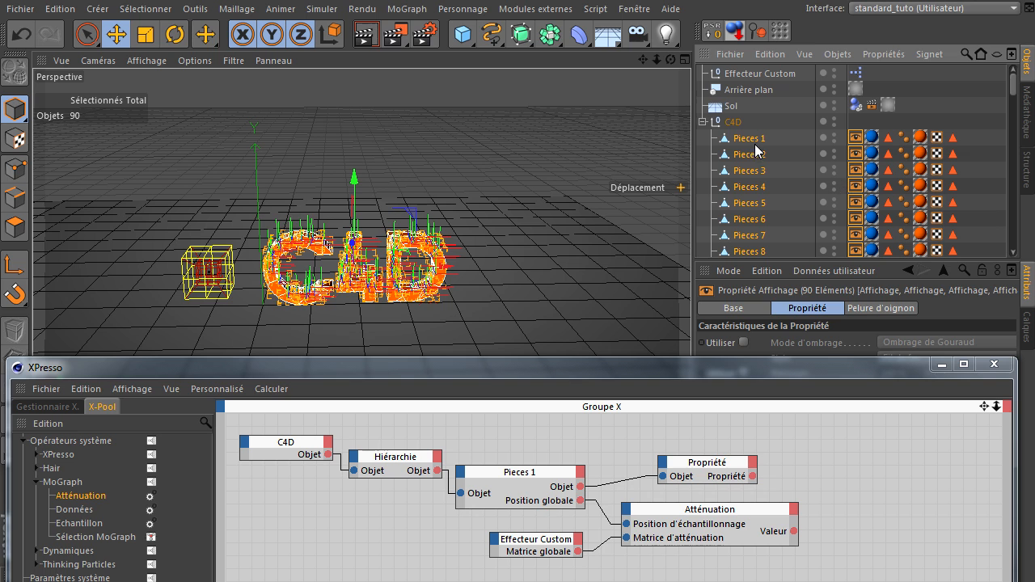
Select the Affichage tags of all the Pieces objects and enable Utiliser for their Visibilité
left_click(757, 152)
left_click(850, 153)
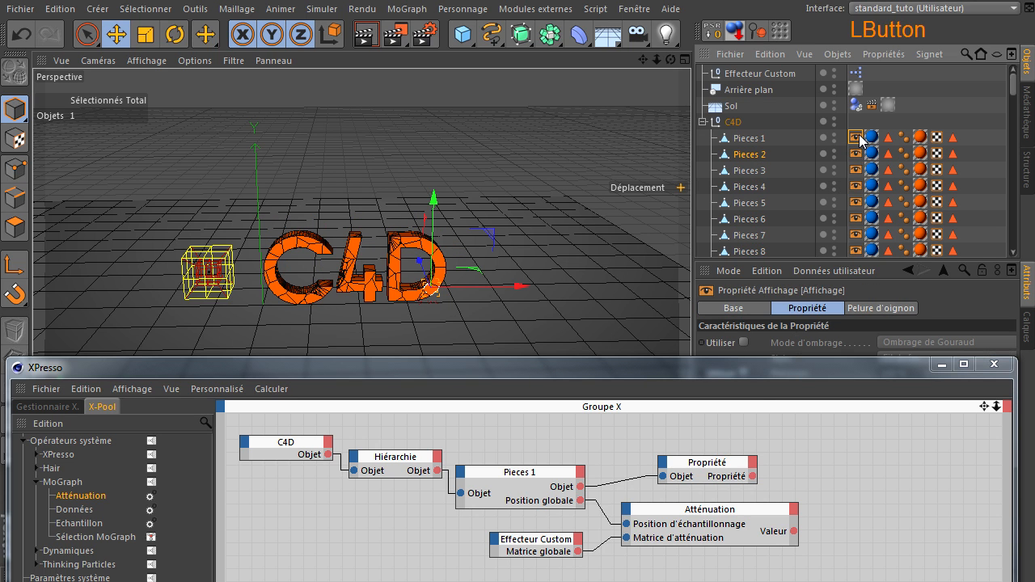
left_click_drag(750, 369, 757, 579)
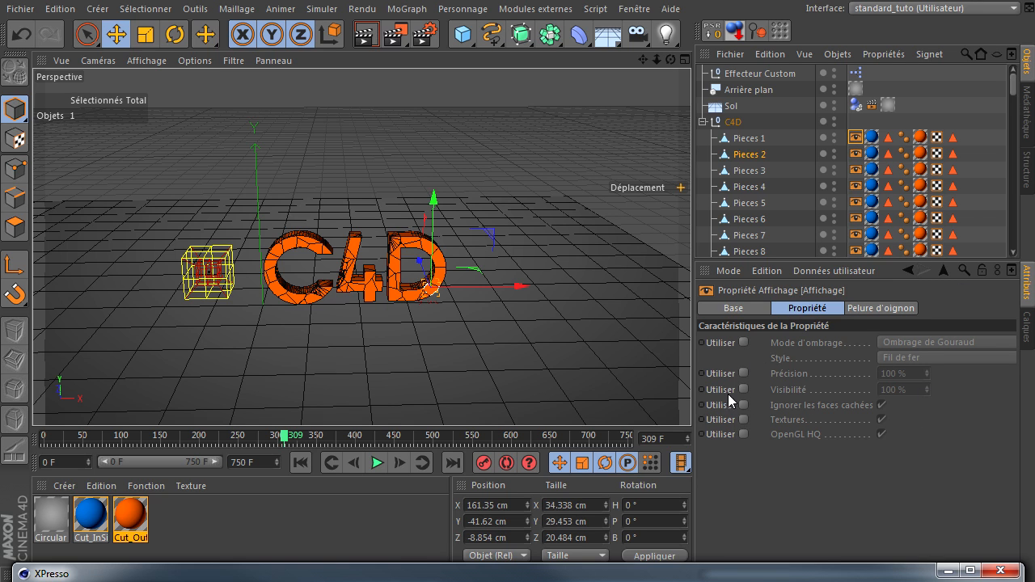
left_click(856, 139)
scroll(852, 137, "down", 20)
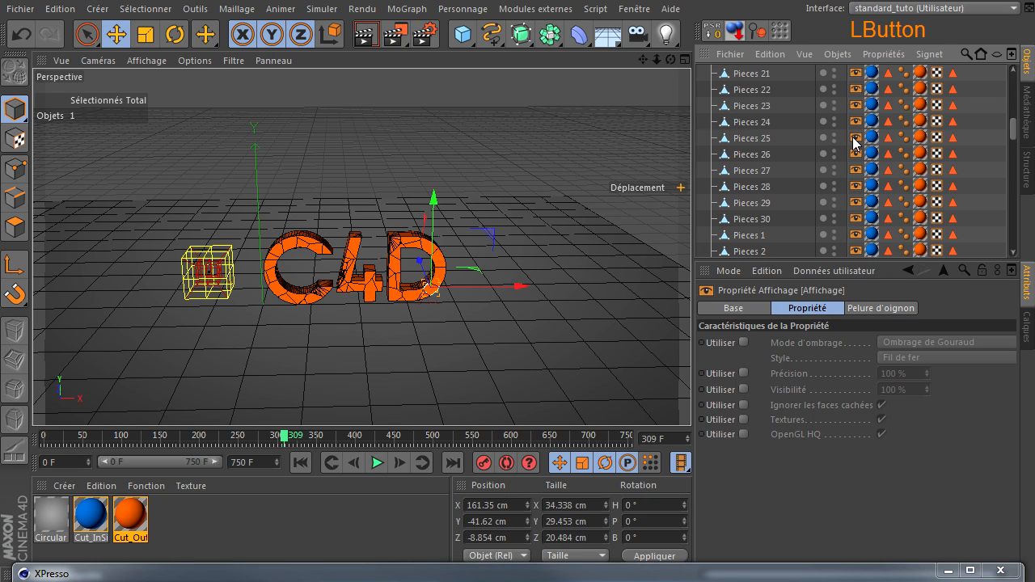
key("shift")
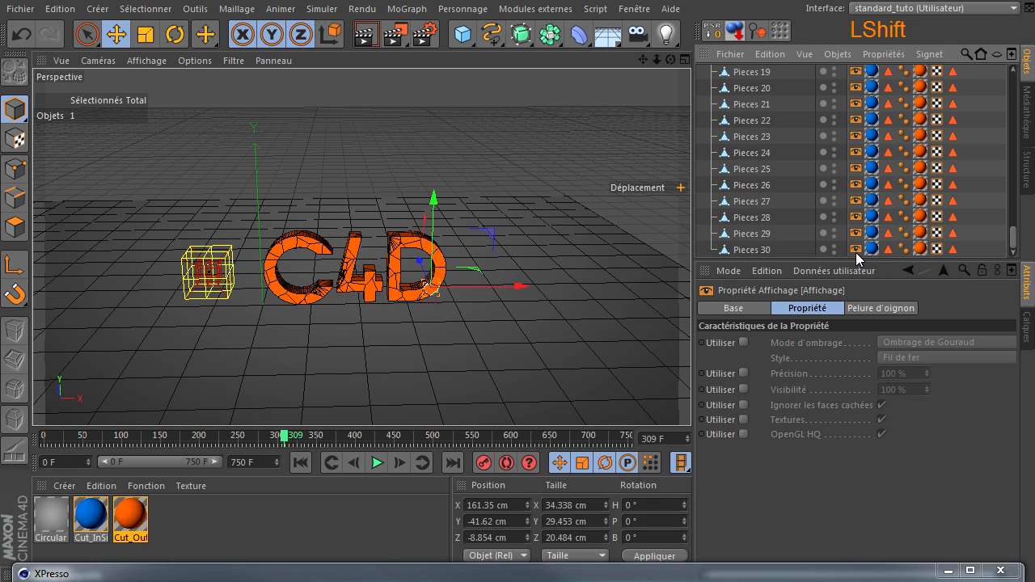
left_click(855, 250, "shift")
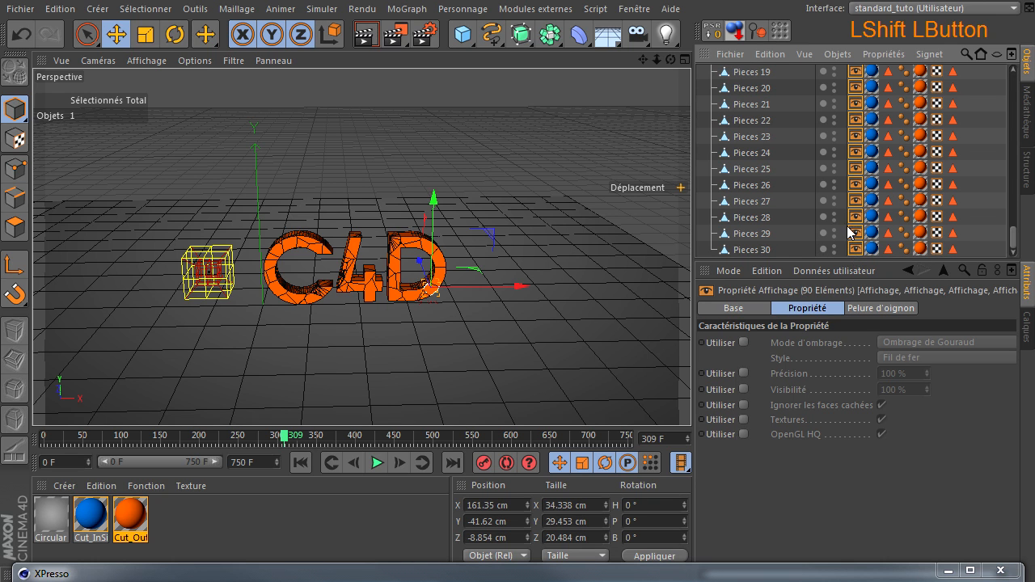
left_click(743, 390)
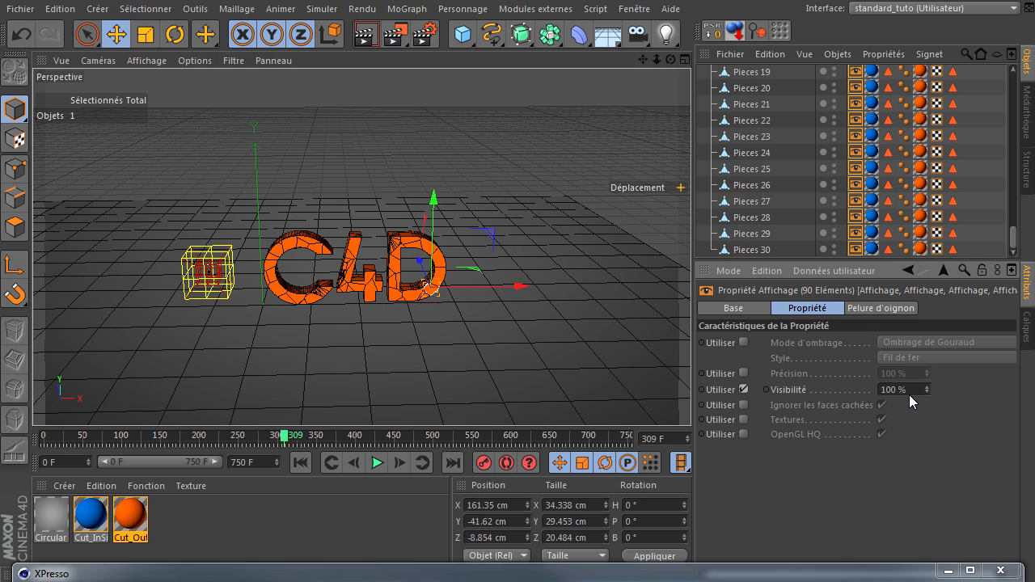
Add the Affichage tag of Pieces 1 to the XPresso graph as a node with an Objet input
left_click(751, 573)
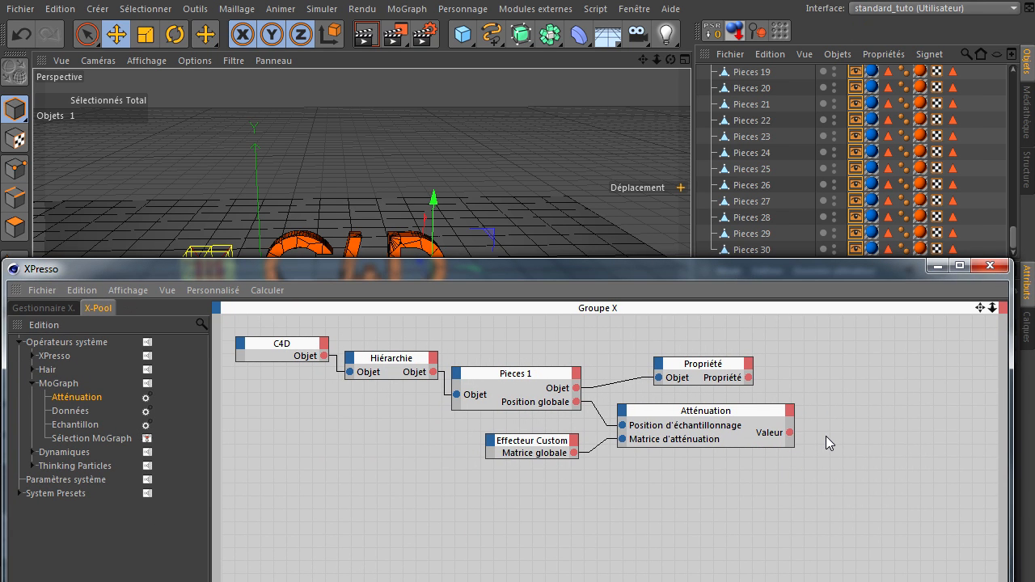
left_click_drag(828, 269, 632, 258)
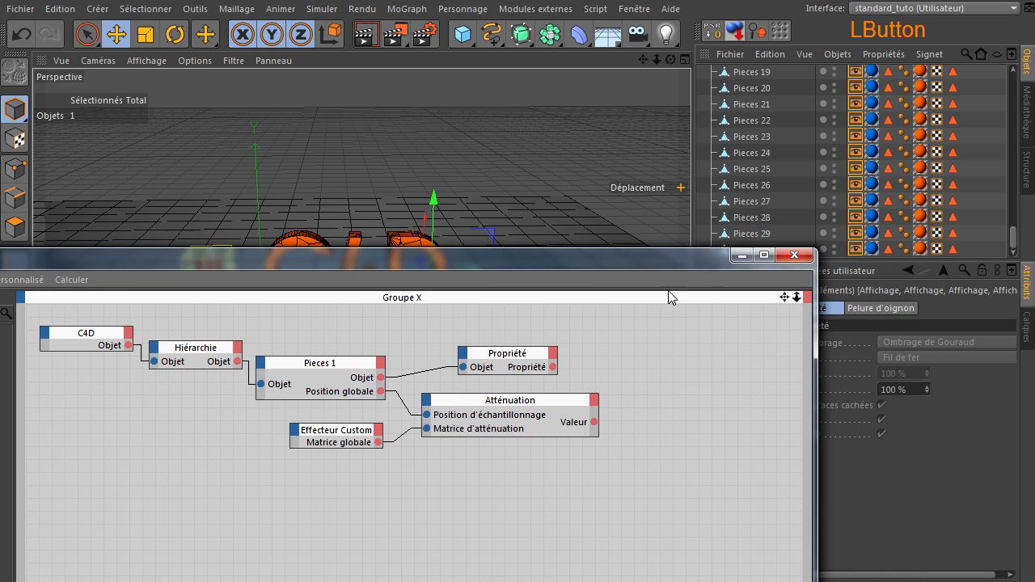
left_click_drag(815, 374, 981, 378)
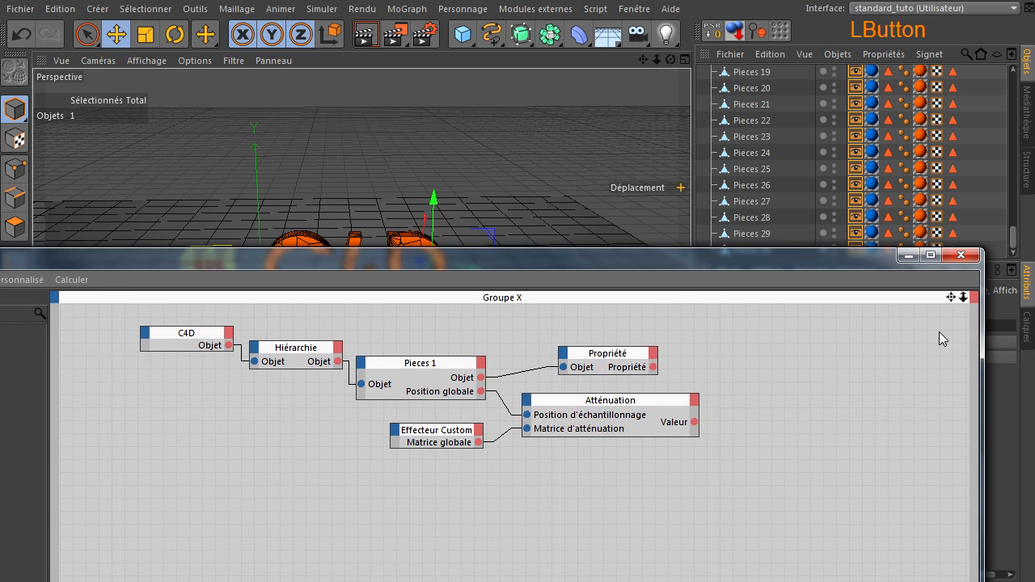
left_click_drag(951, 298, 747, 399)
left_click(794, 389)
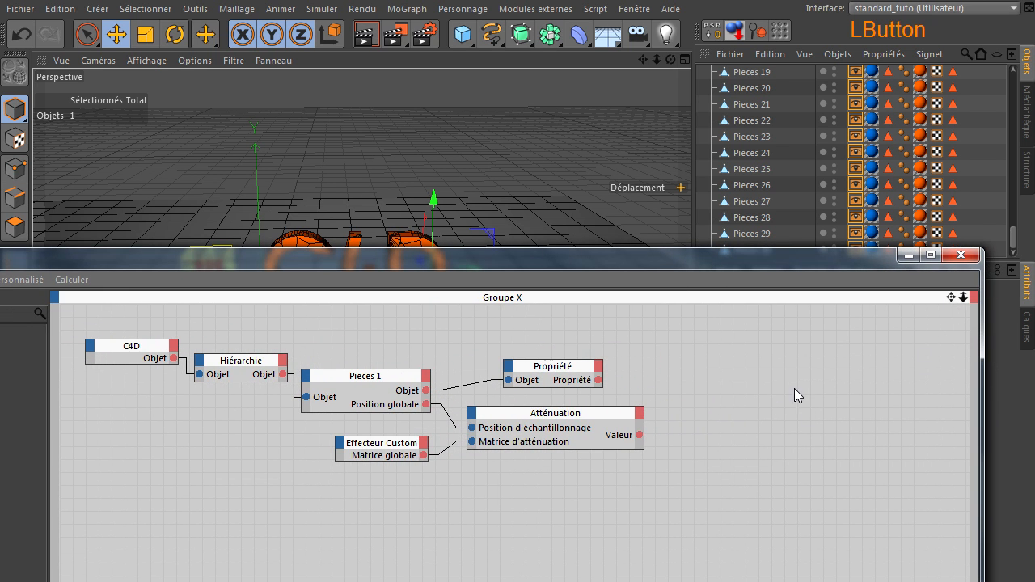
left_click(809, 204)
scroll(730, 198, "up", 10)
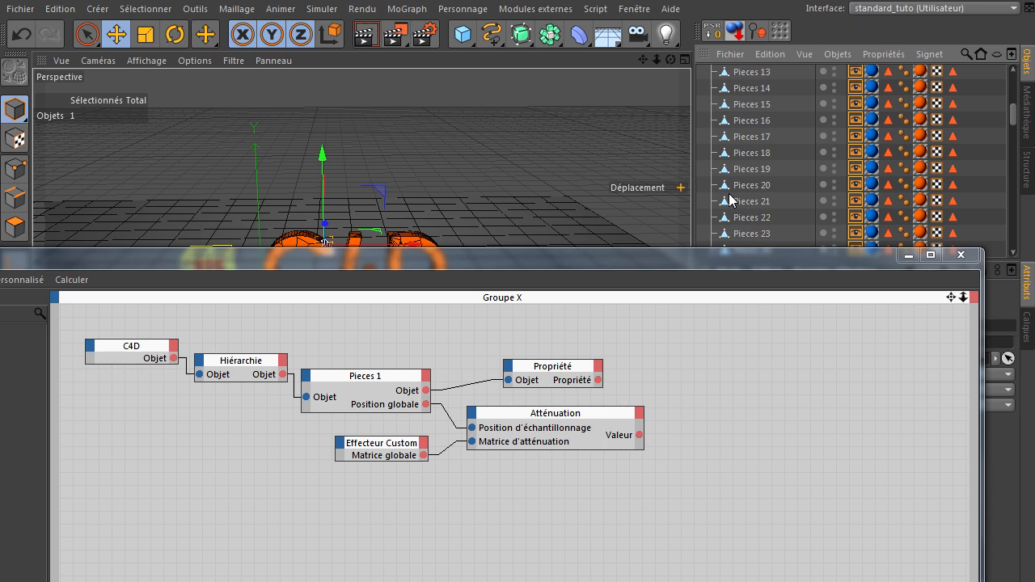
left_click(854, 138)
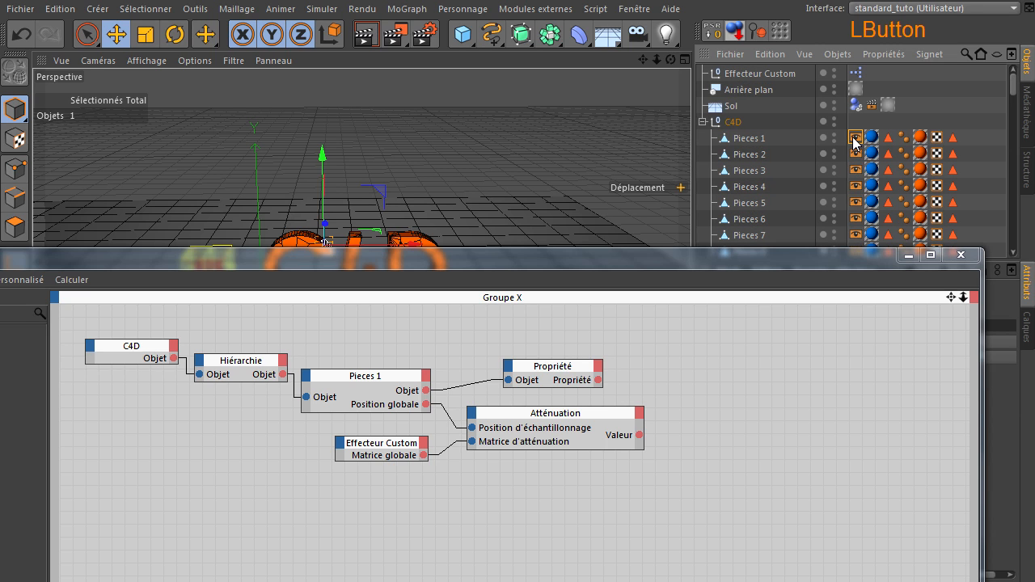
left_click_drag(820, 387, 794, 352)
left_click(758, 352)
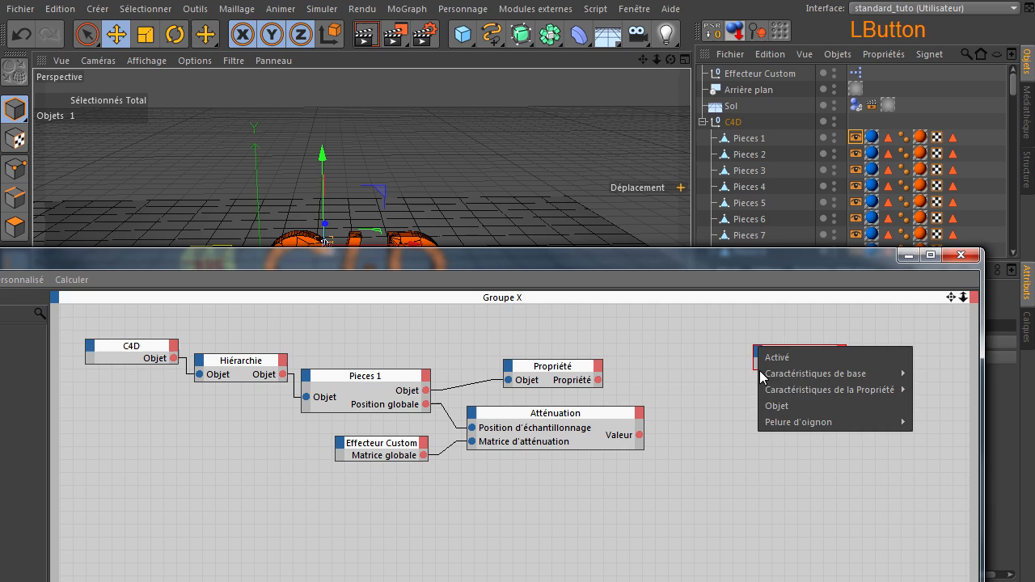
left_click(783, 405)
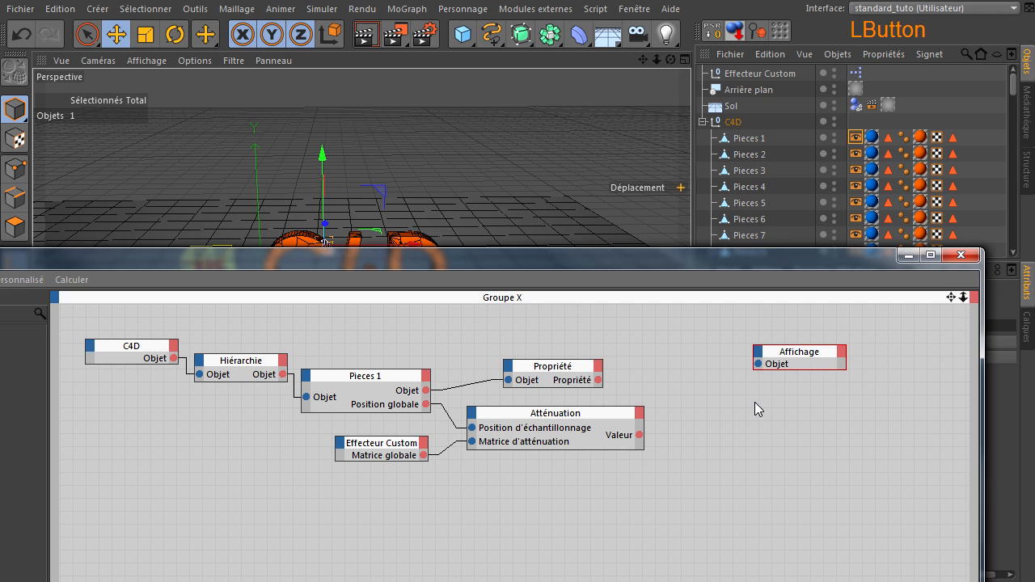
Connect the Propriété output to the Affichage node's Objet input and add a Visibilité input to that node
left_click(600, 379)
left_click_drag(749, 372, 758, 363)
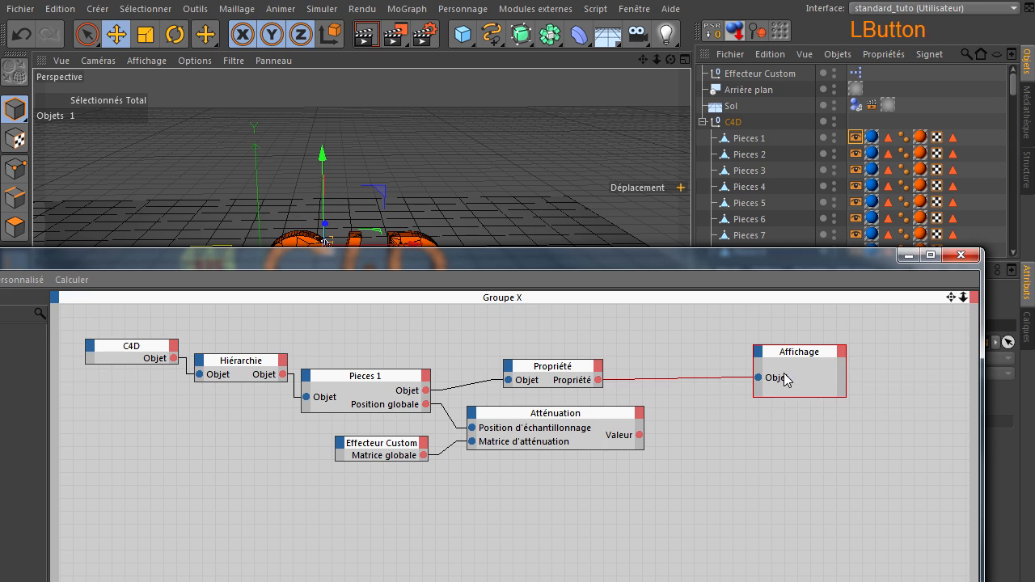
left_click(758, 352)
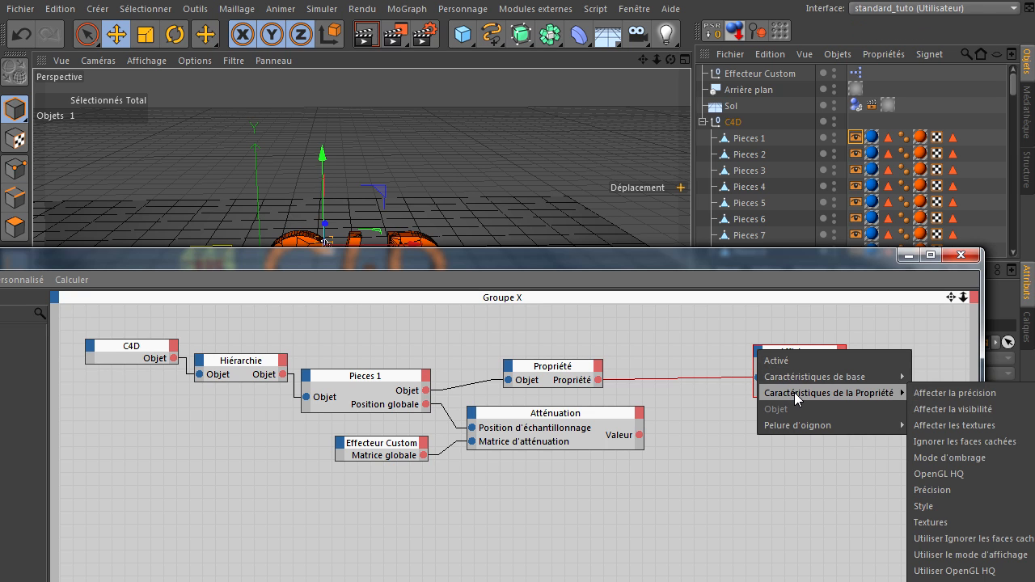
left_click(768, 328)
left_click_drag(787, 356, 670, 342)
left_click(640, 341)
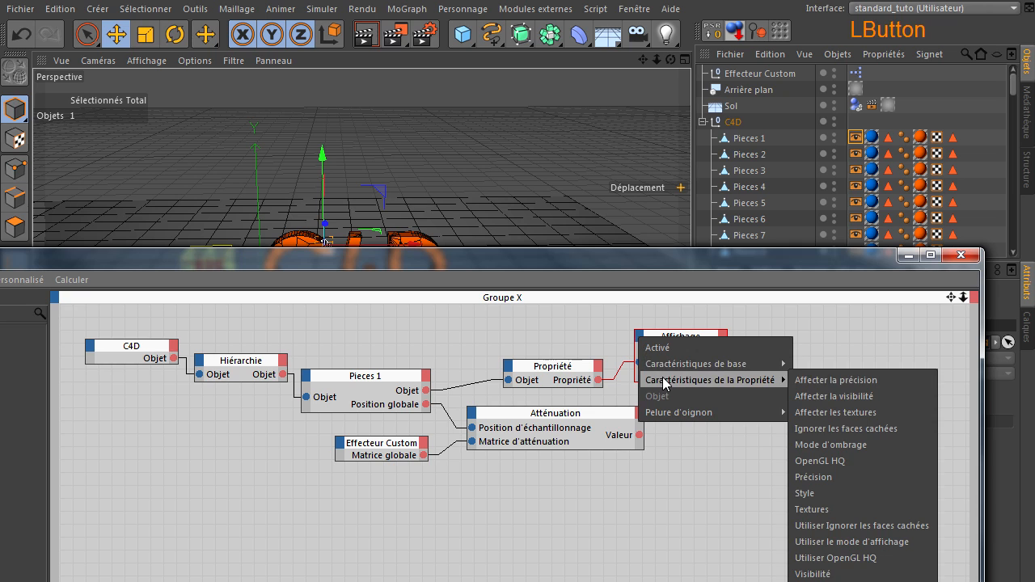
mouse_move(665, 380)
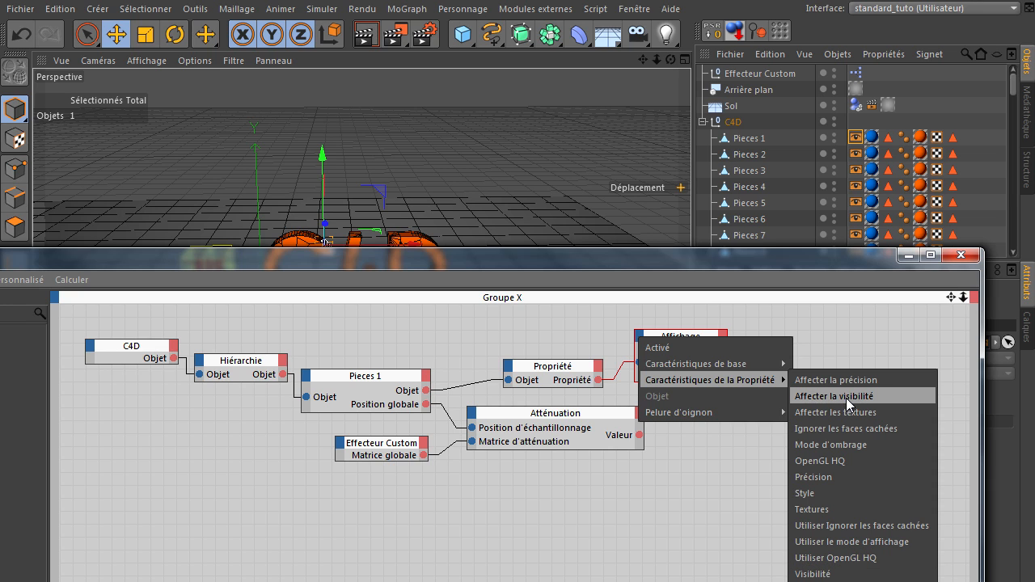
left_click(828, 574)
left_click_drag(684, 336, 802, 337)
Add a Cartographie d'intervalle node from the Calculer operators to the graph, between Atténuation and Affichage
left_click_drag(238, 256, 501, 192)
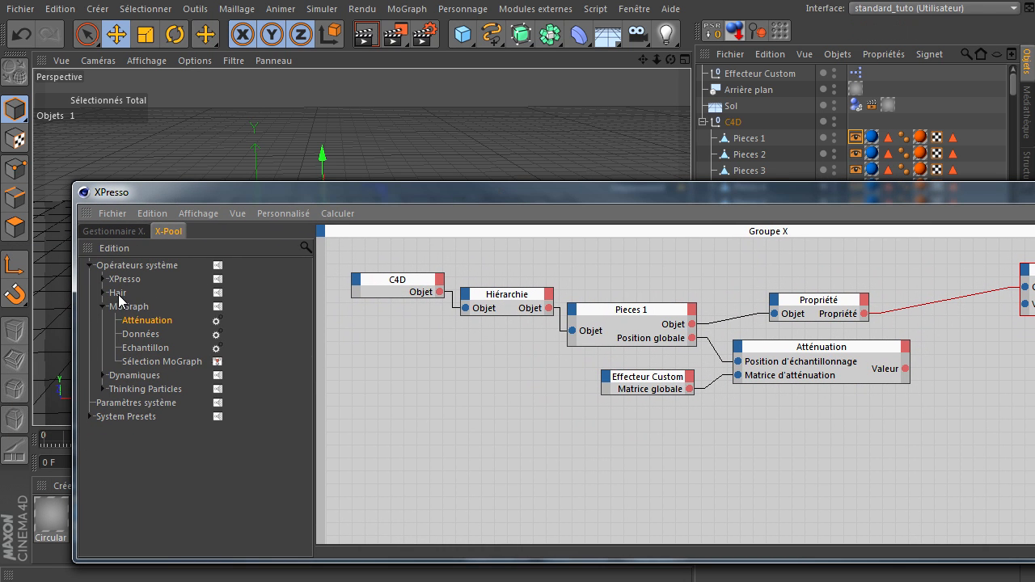
left_click(102, 279)
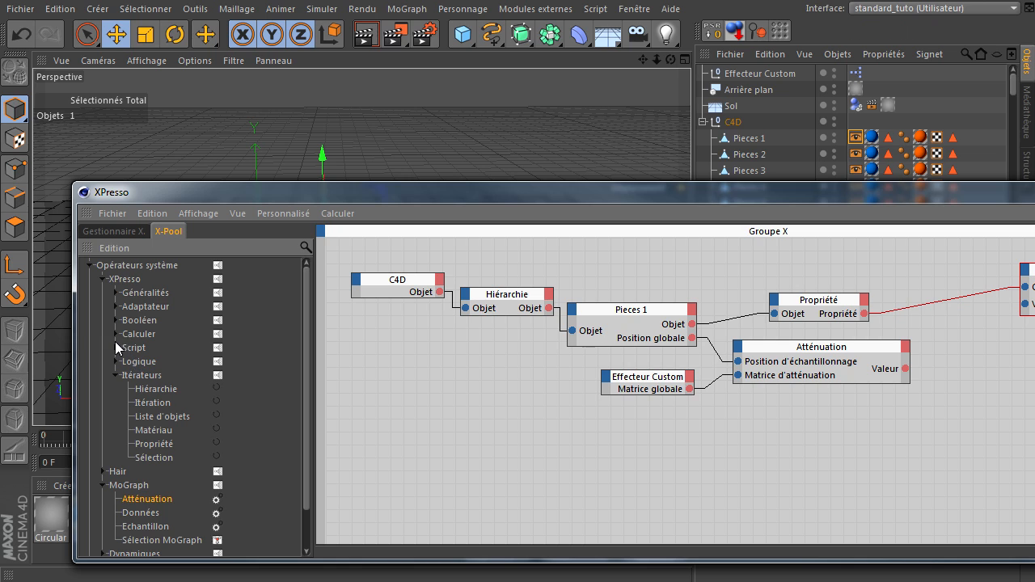
left_click(116, 334)
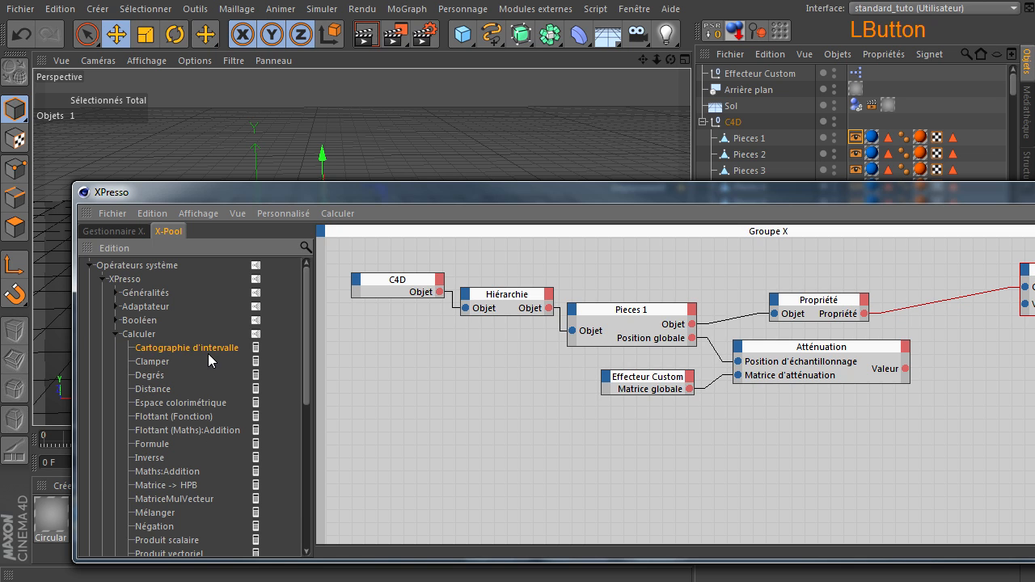
left_click_drag(879, 437, 980, 416)
left_click_drag(976, 189, 491, 120)
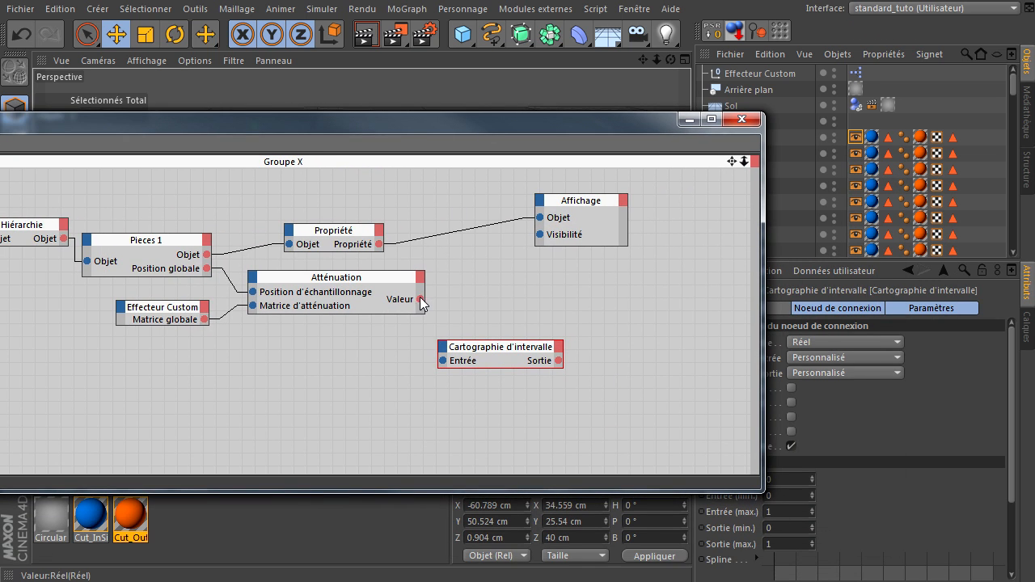
Wire the Atténuation Valeur through Cartographie d'intervalle into the Visibilité input of Affichage, and tidy the node layout
left_click_drag(420, 298, 442, 361)
left_click_drag(556, 361, 540, 235)
left_click_drag(575, 202, 667, 244)
left_click_drag(506, 353, 532, 296)
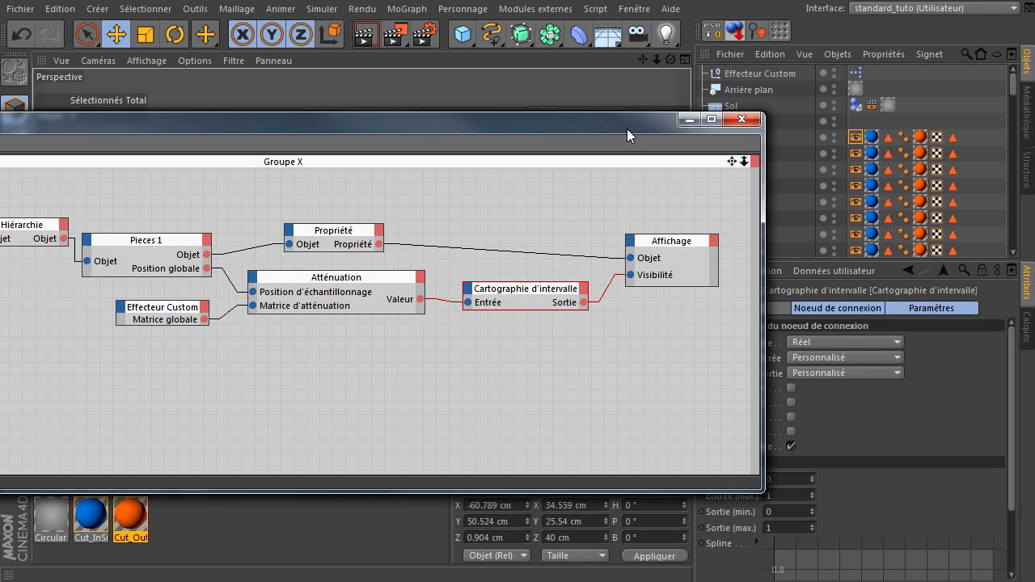
Set Sortie (max.) of the Cartographie d'intervalle node to 100
left_click_drag(627, 129, 428, 121)
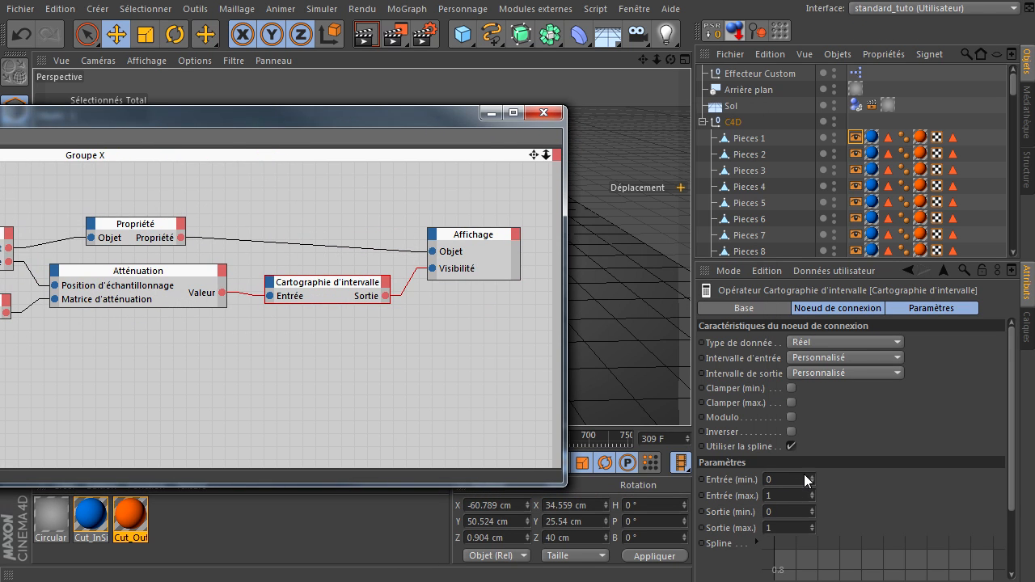
left_click(789, 511)
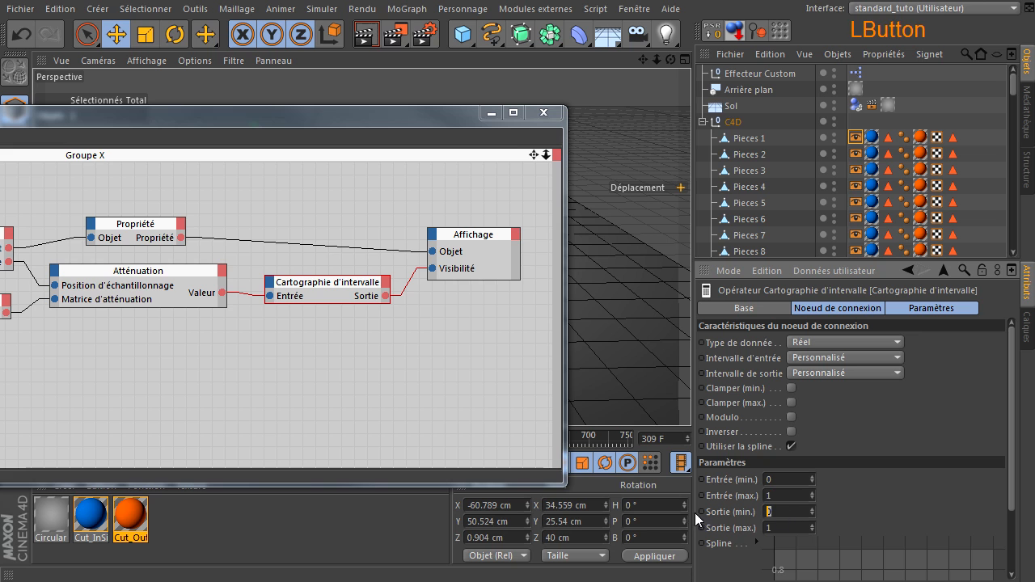
left_click(797, 527)
type("00")
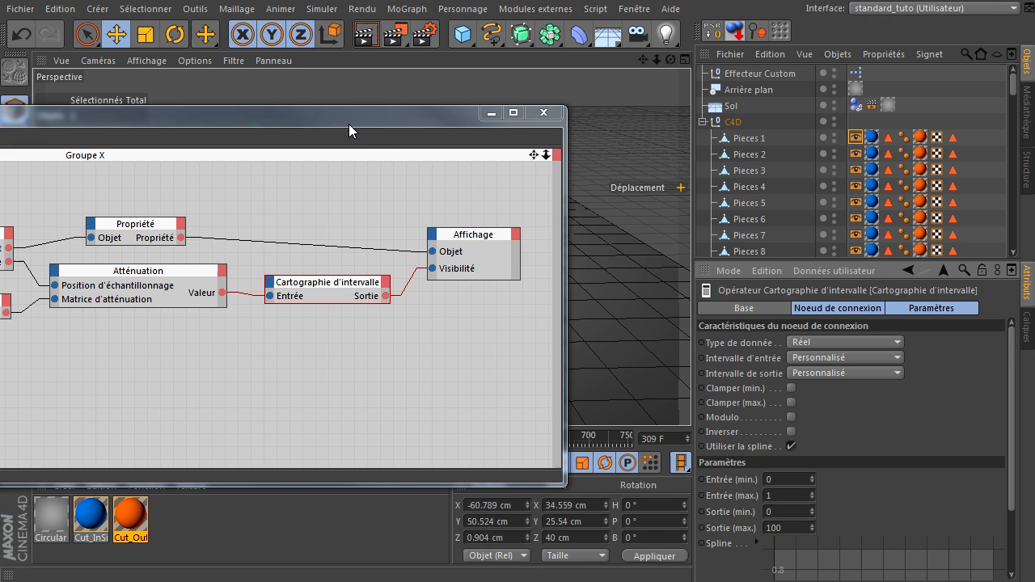
Return to frame 0 and move Effecteur Custom along the X axis to about 319 cm, onto the C4D text
left_click_drag(348, 124, 766, 155)
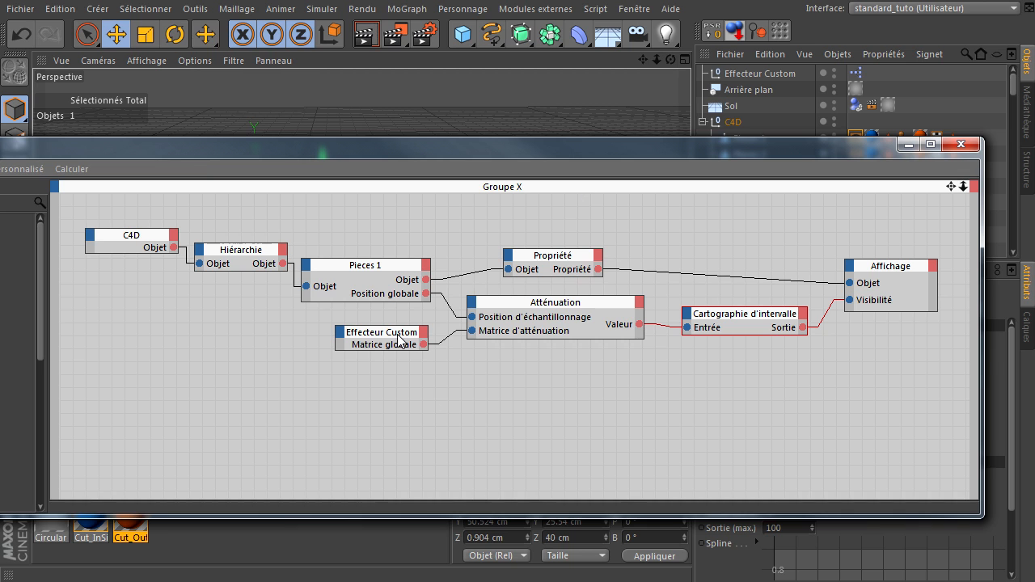
left_click_drag(563, 150, 596, 555)
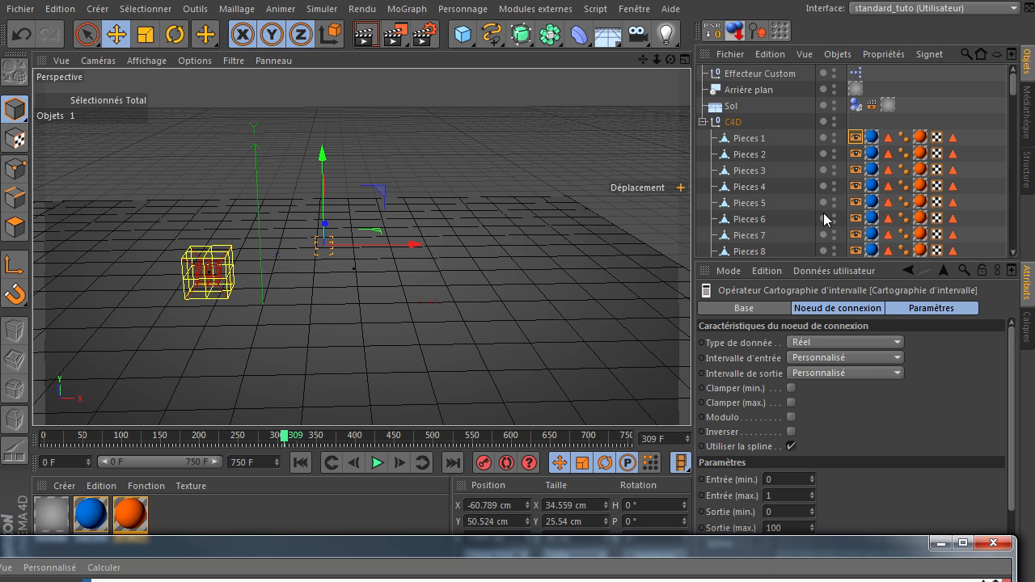
left_click(701, 123)
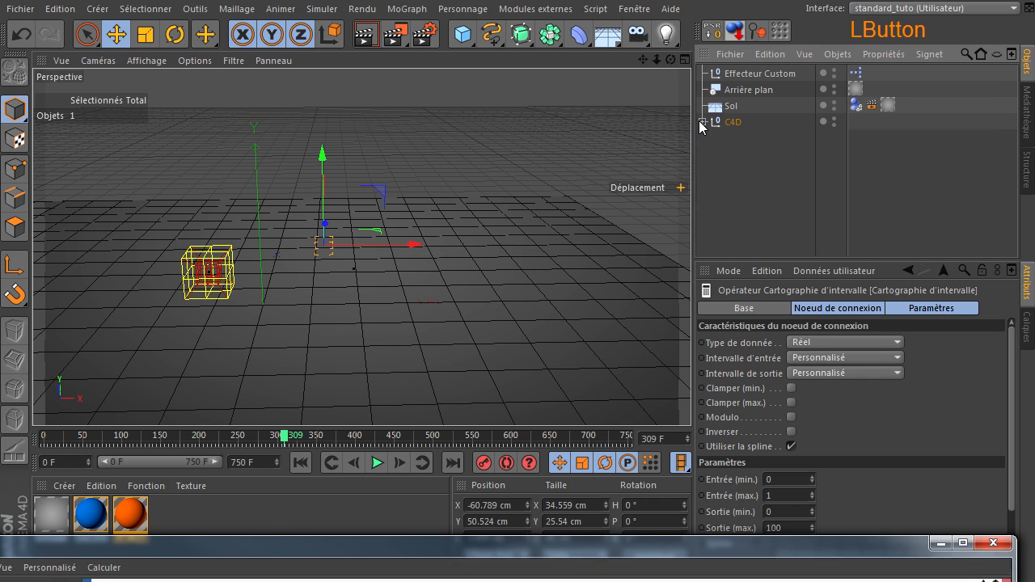
left_click(742, 205)
left_click(302, 462)
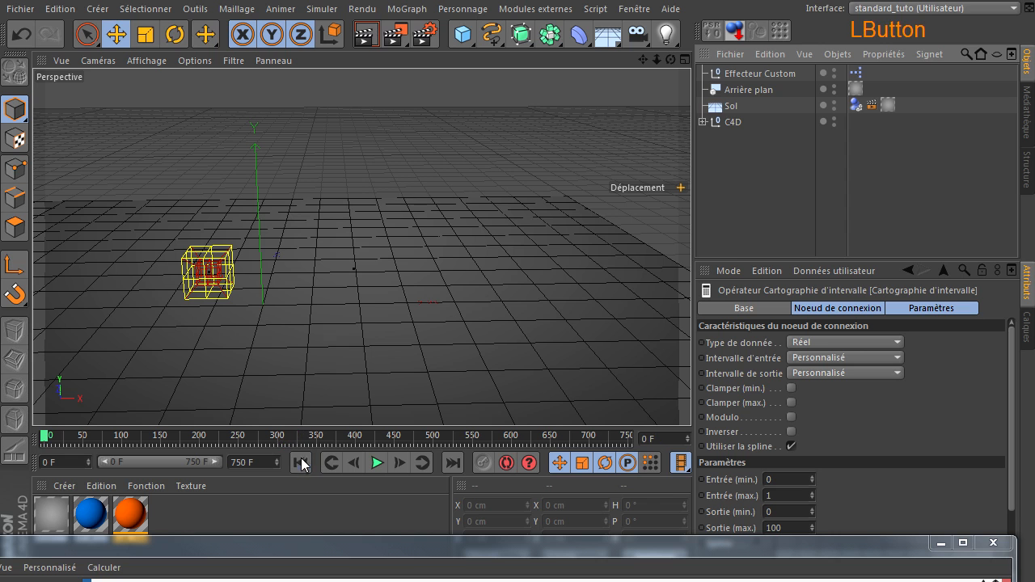
left_click(719, 73)
left_click_drag(292, 266, 494, 231)
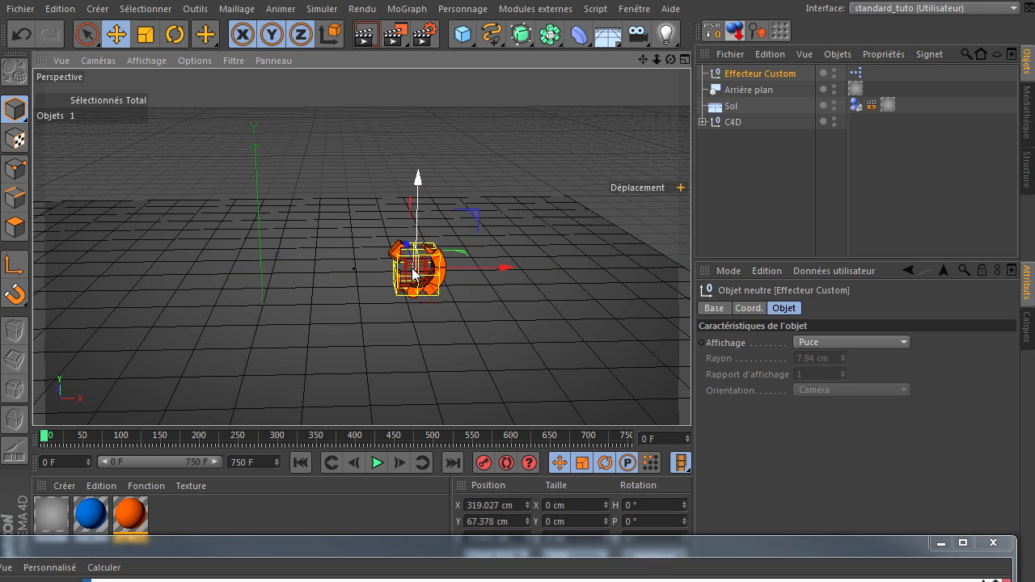
Change the falloff shape (Forme) of the Atténuation node to Linéaire
left_click_drag(612, 550, 590, 185)
left_click(582, 324)
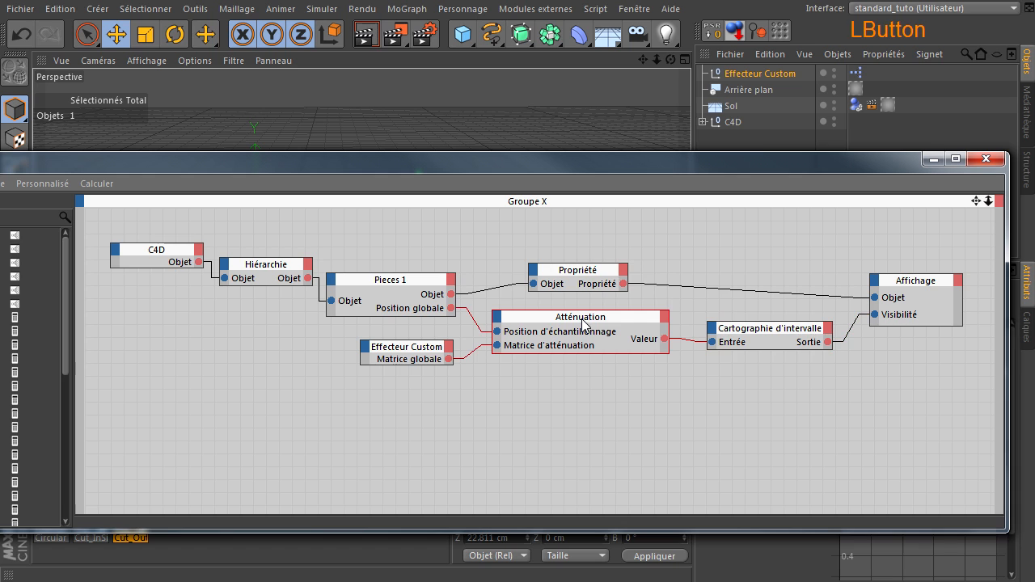
left_click_drag(662, 168, 658, 483)
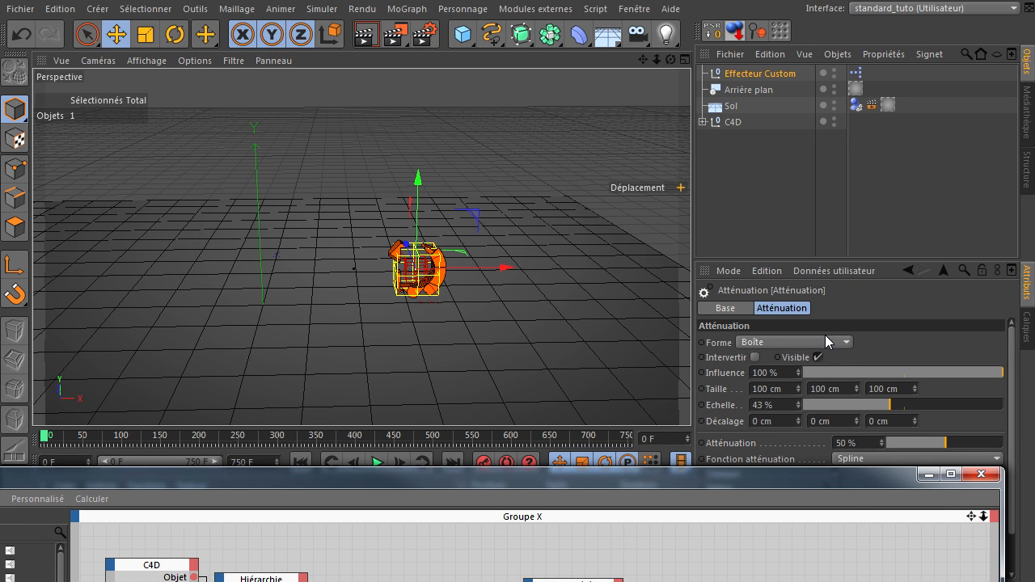
left_click(817, 341)
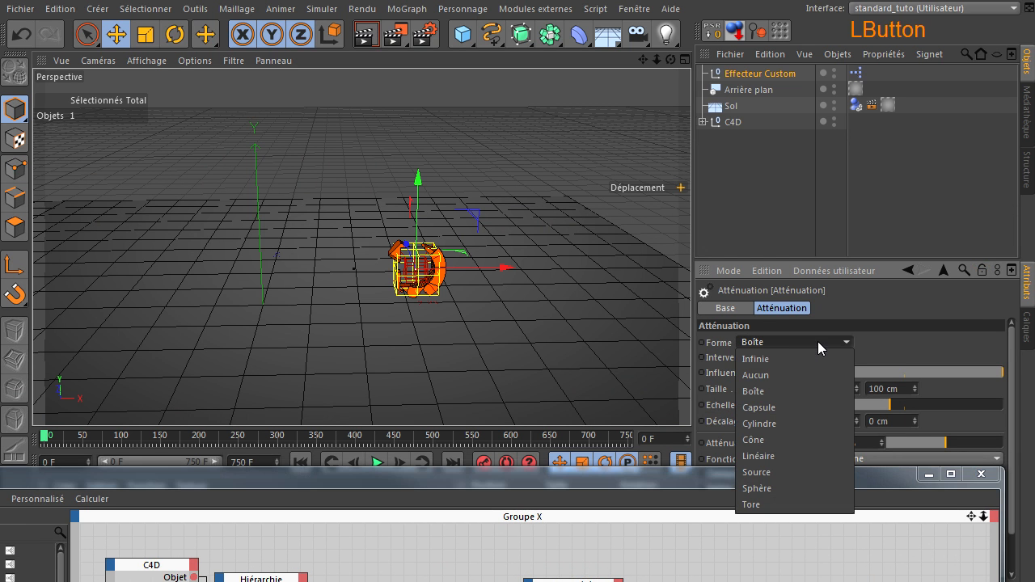
left_click(775, 457)
Slide Effecteur Custom back along the X axis to about 241 cm and test-render the C4D text
left_click_drag(501, 268, 483, 234)
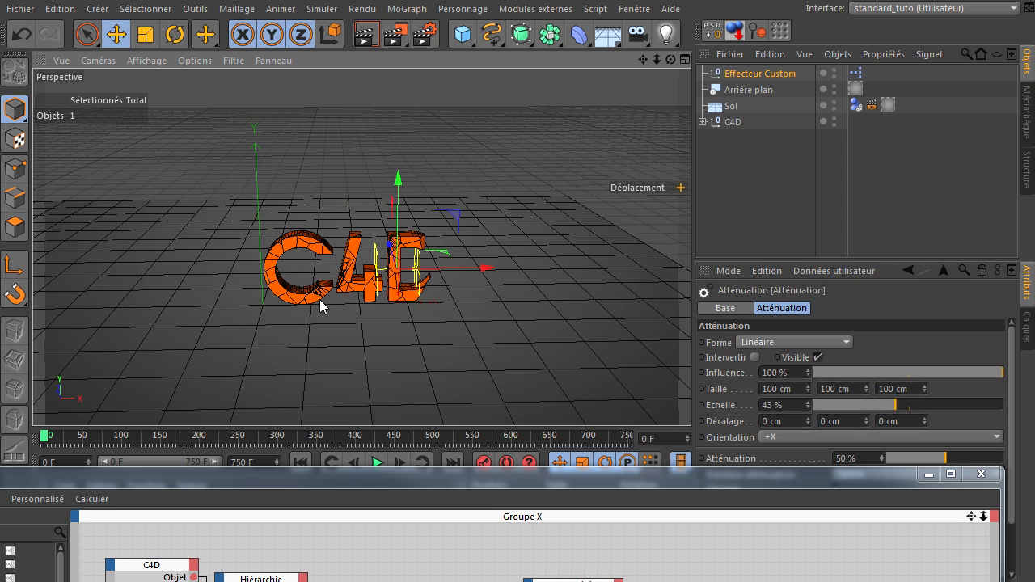
right_click_drag(320, 299, 575, 121, "alt")
left_click_drag(670, 60, 691, 400)
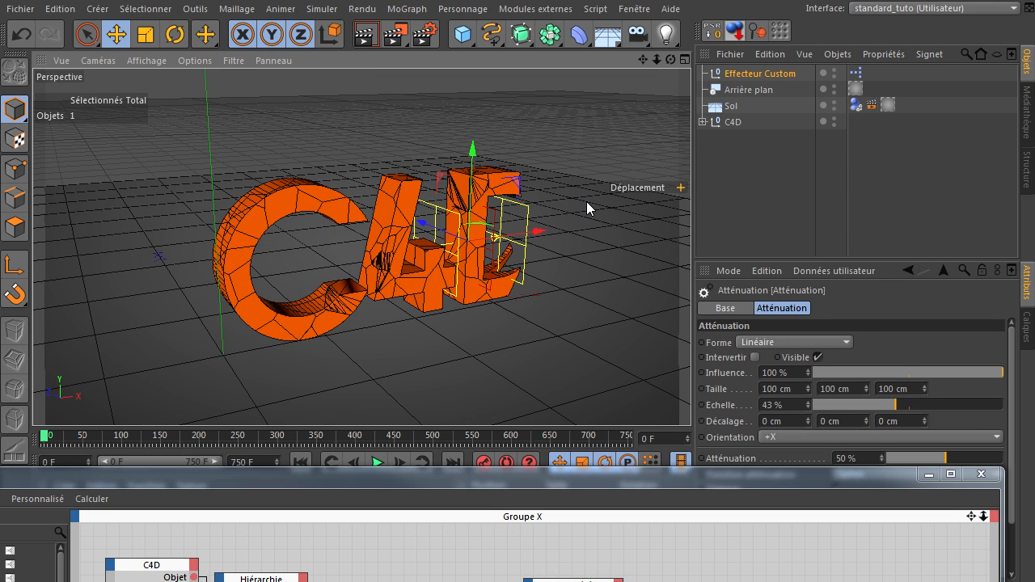
left_click(366, 36)
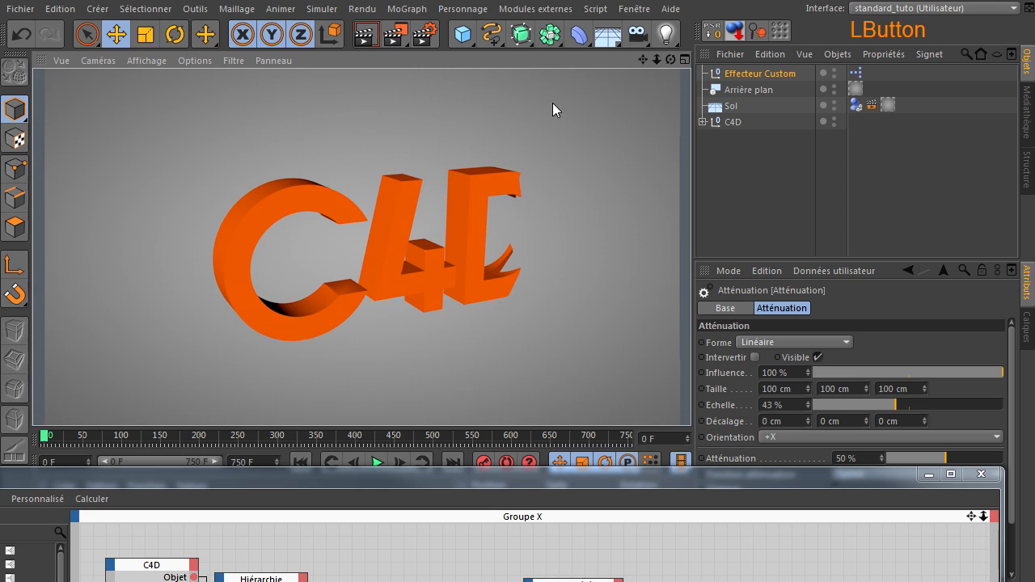
left_click(734, 73)
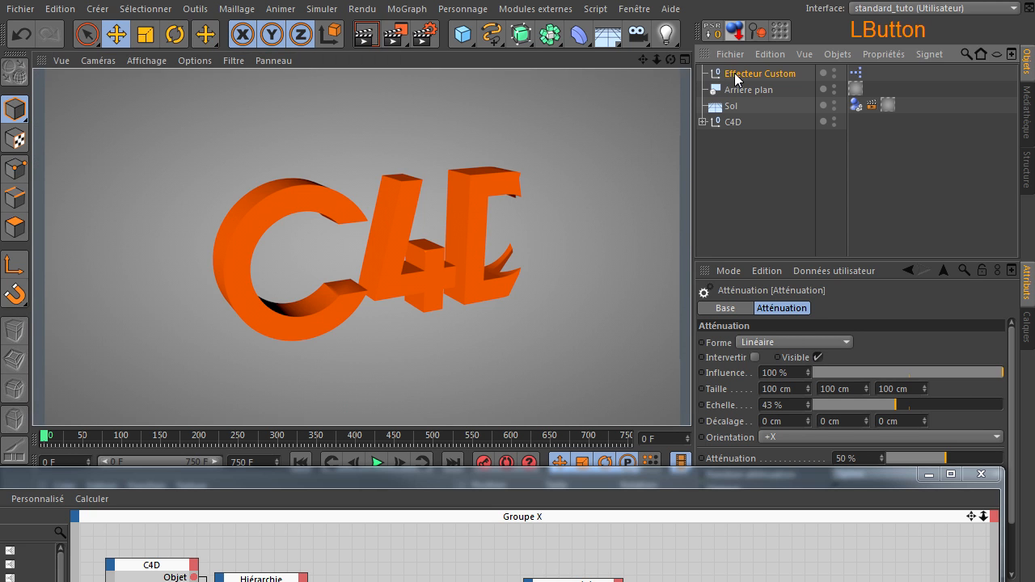
left_click_drag(556, 243, 522, 240)
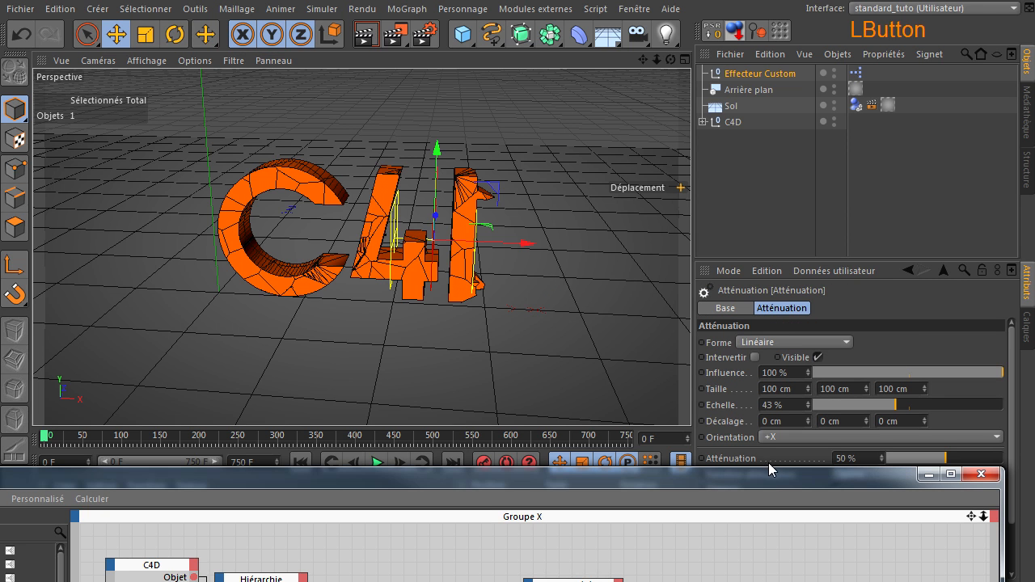
Set both Echelle and Atténuation to 100 % in the Atténuation node's falloff settings
left_click(928, 475)
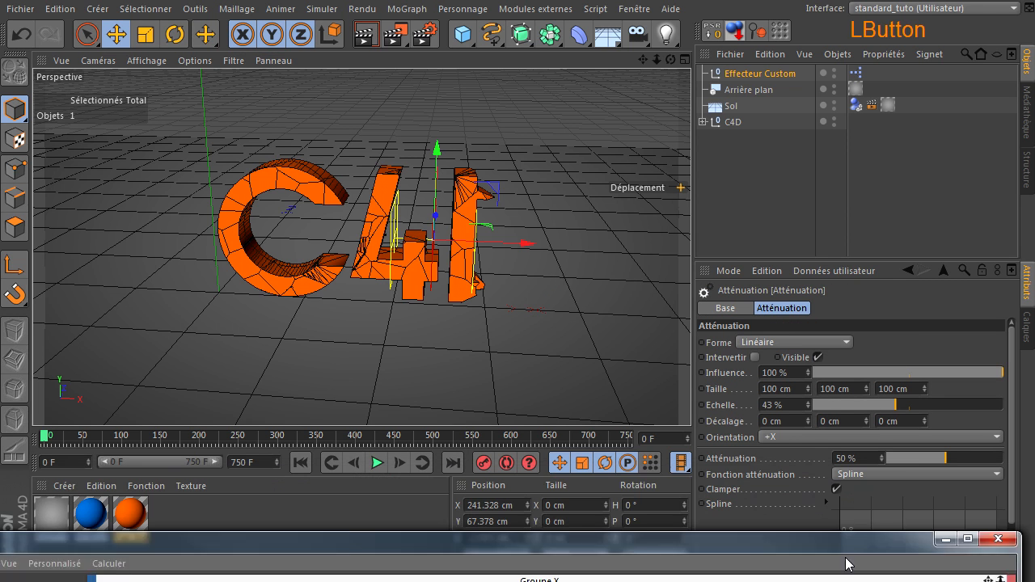
left_click_drag(939, 405, 1002, 405)
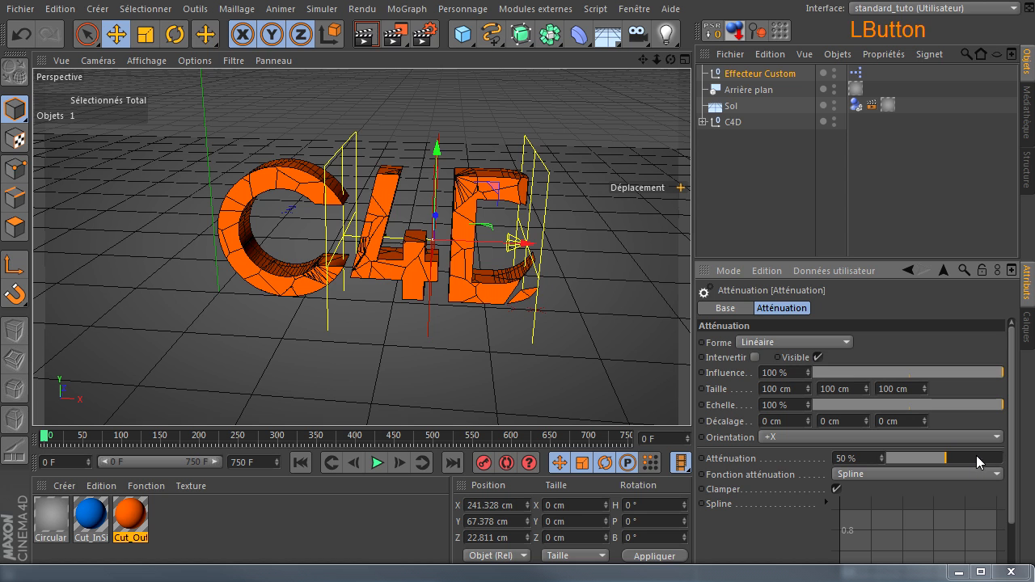
left_click_drag(976, 458, 1006, 457)
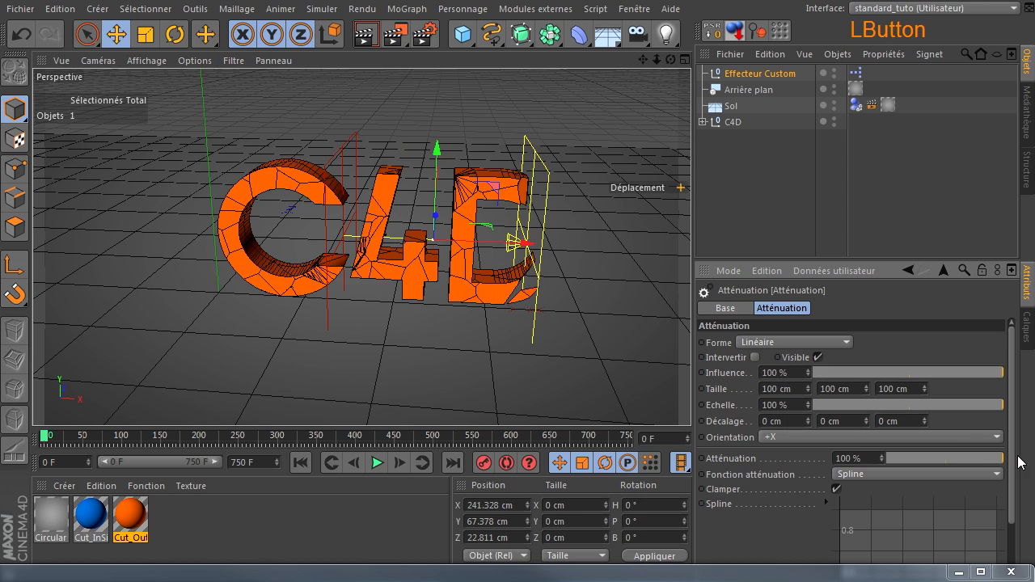
Render the full text and a close-up of the letter D to inspect the transparency of its edge pieces
left_click(367, 38)
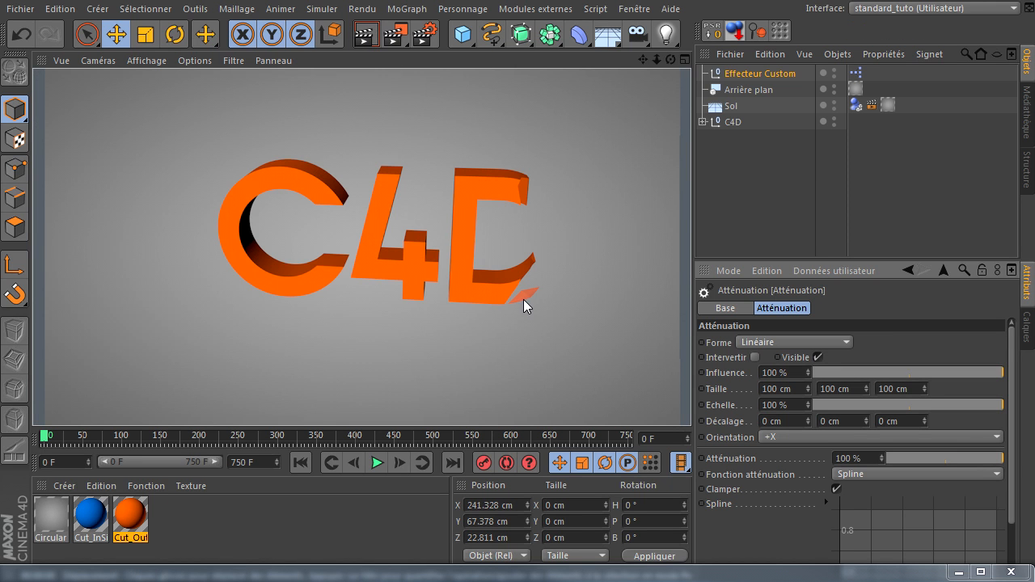
scroll(521, 291, "up", 6)
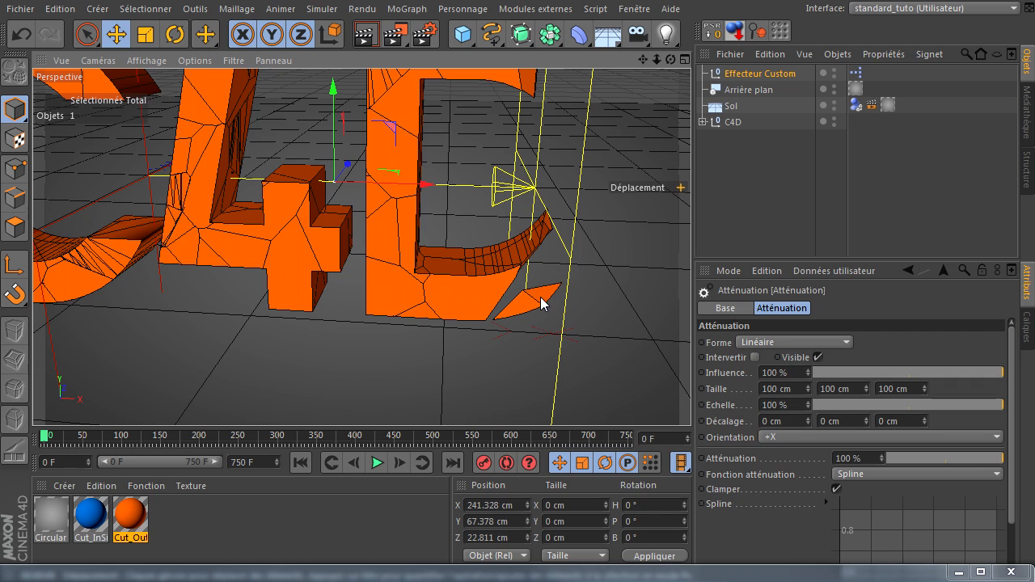
left_click(368, 38)
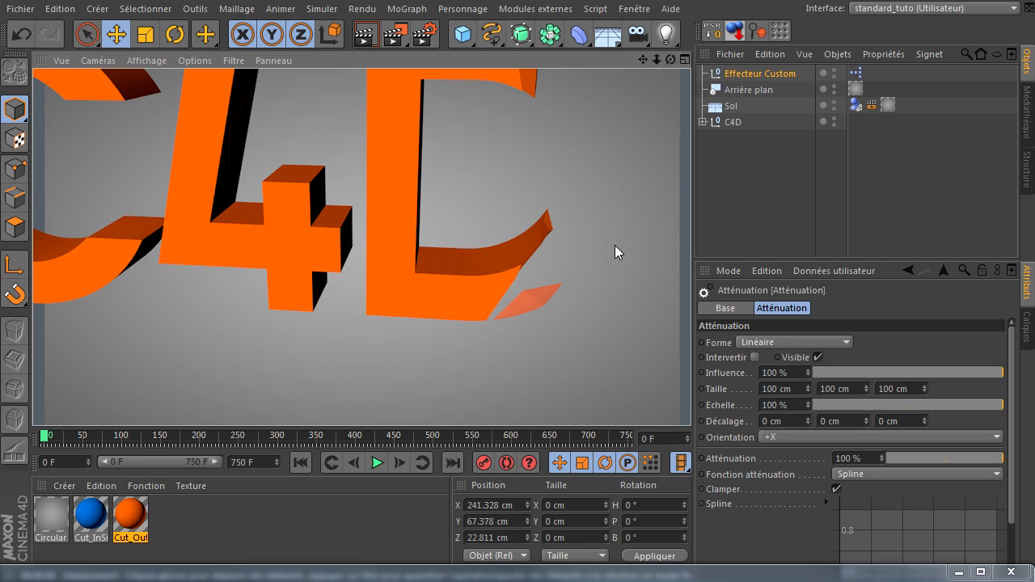
Move Effecteur Custom along the X axis to about 179 cm and render the view
left_click(733, 78)
left_click_drag(421, 185, 296, 186)
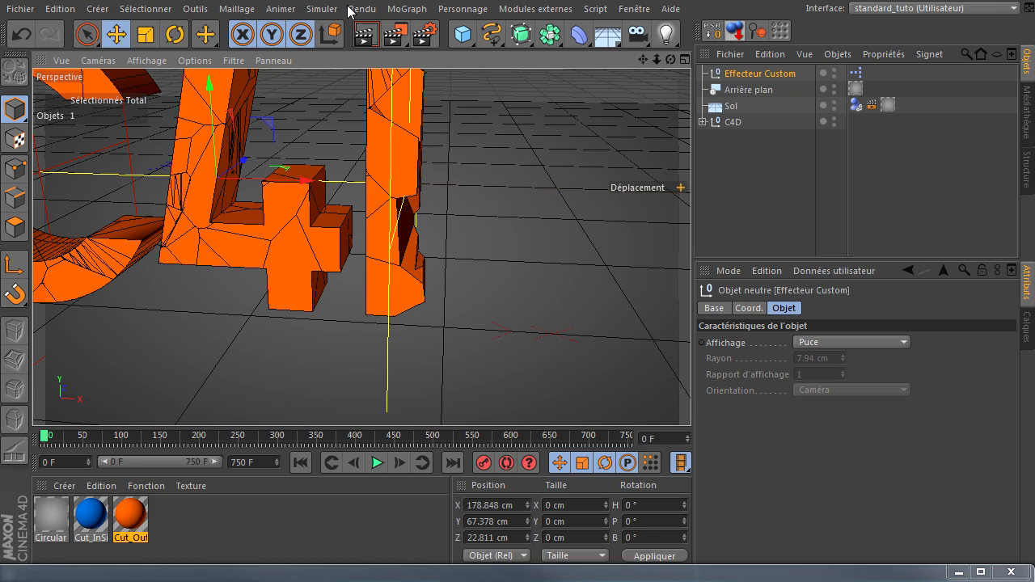
left_click(365, 34)
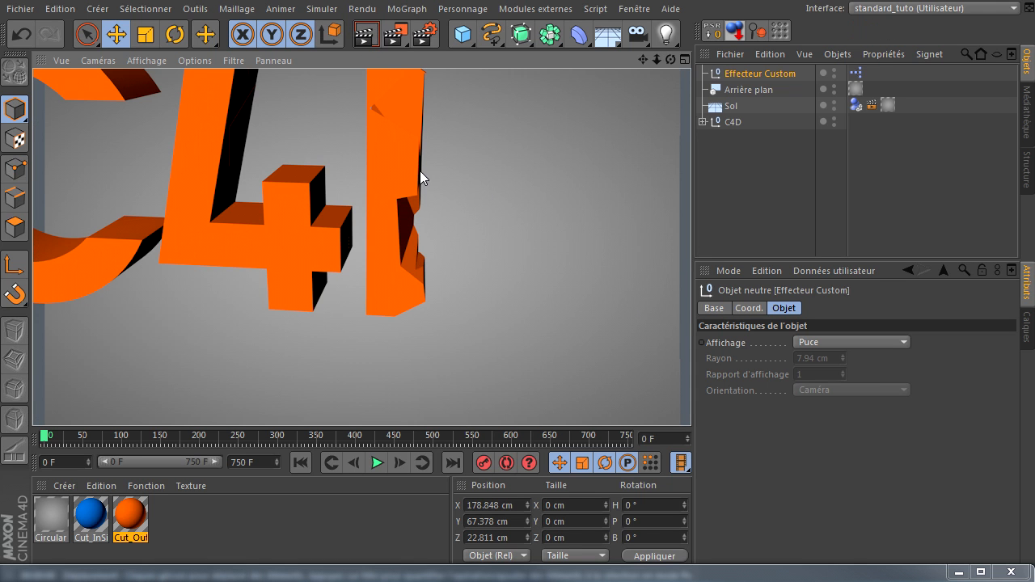
Move Effecteur Custom along the X axis to about 110 cm and render the whole text
left_click_drag(691, 397, 691, 397)
left_click_drag(659, 58, 692, 397)
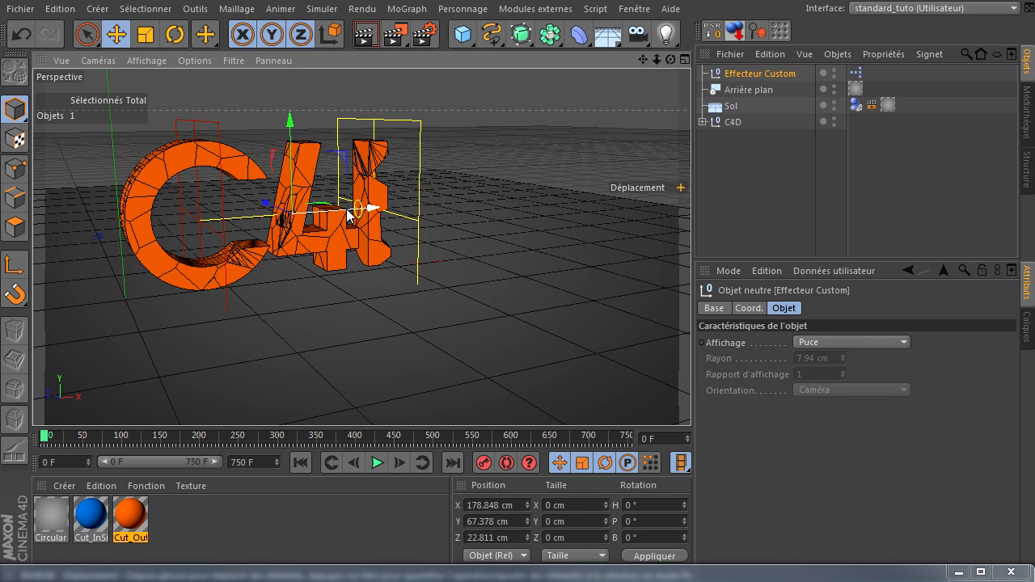
mouse_move(349, 214)
left_mouse_down()
mouse_move(40, 234)
mouse_move(340, 215)
left_mouse_up()
left_click_drag(389, 186, 306, 151)
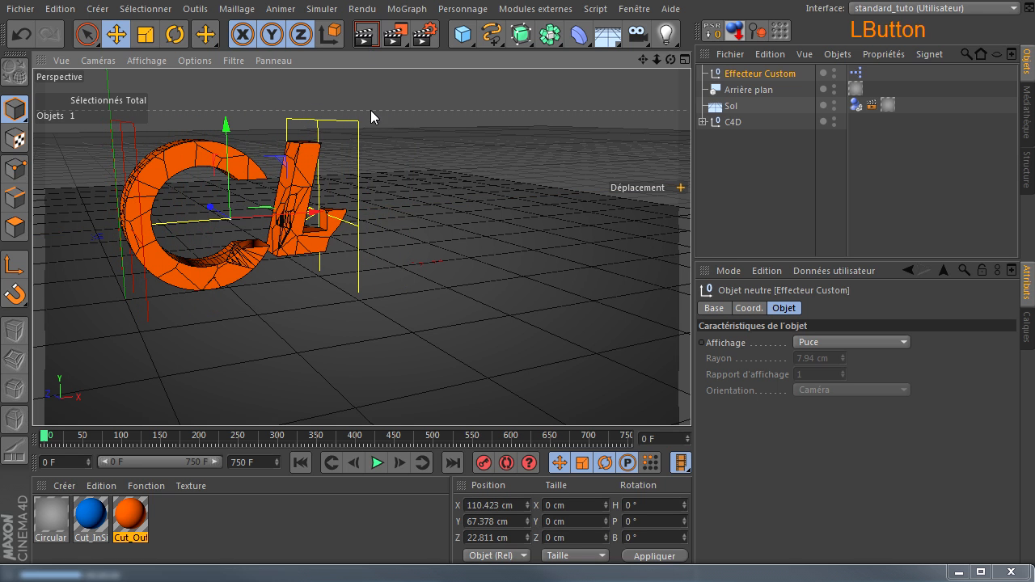
key("ctrl+r")
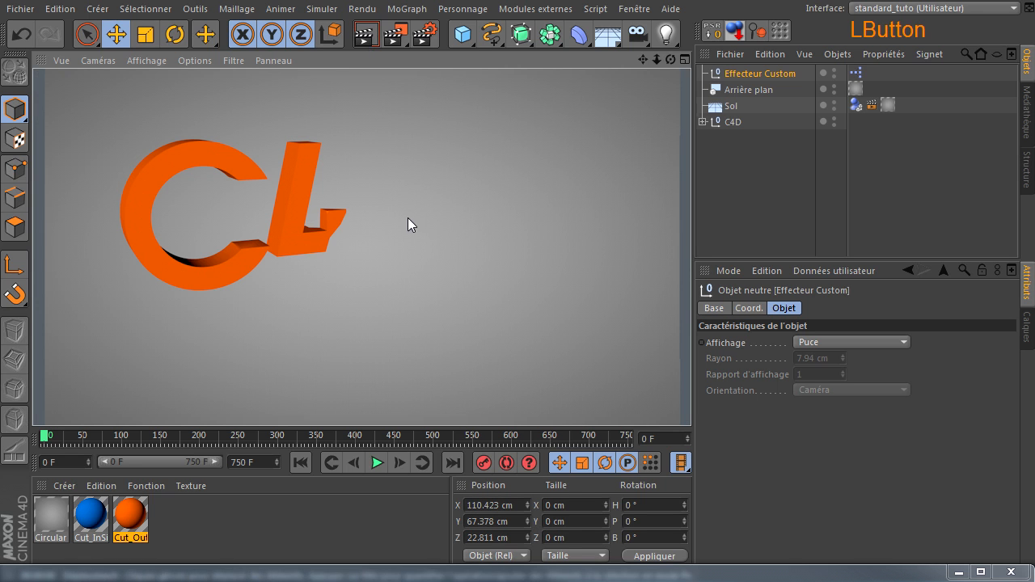
Expand the C4D hierarchy and delete the Affichage node from the XPresso graph
left_click(702, 122)
left_click_drag(643, 577, 629, 276)
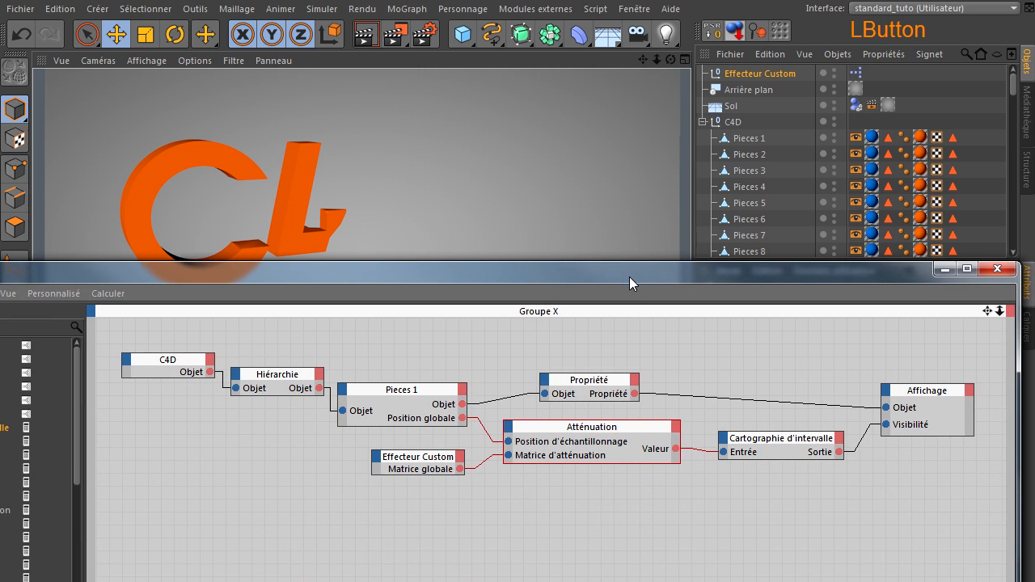
left_click(930, 394)
key("Delete")
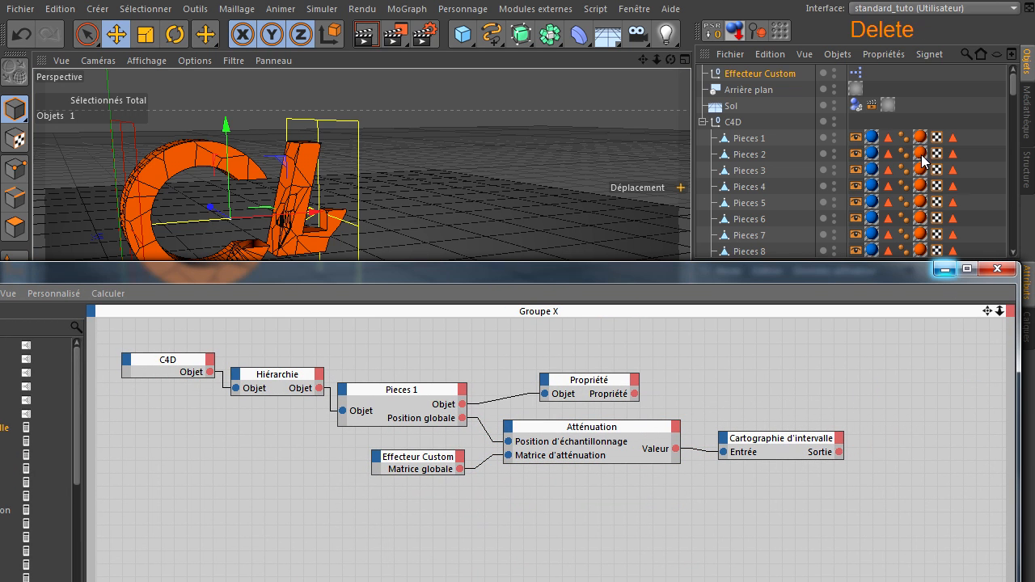
Delete the Affichage tags from all the Pieces objects in the C4D hierarchy
left_click(857, 139)
scroll(861, 160, "down", 4)
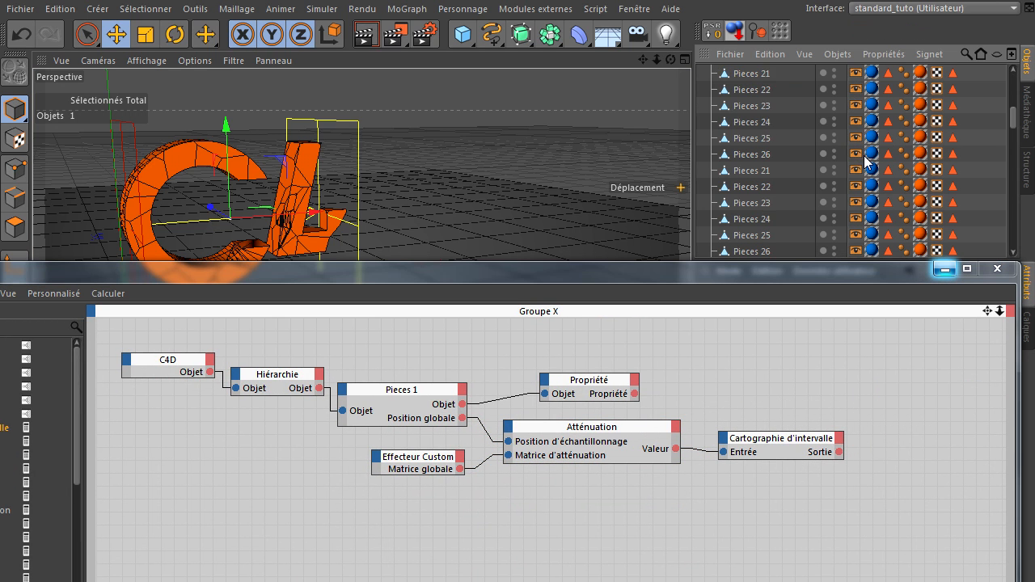
left_click_drag(831, 276, 851, 365)
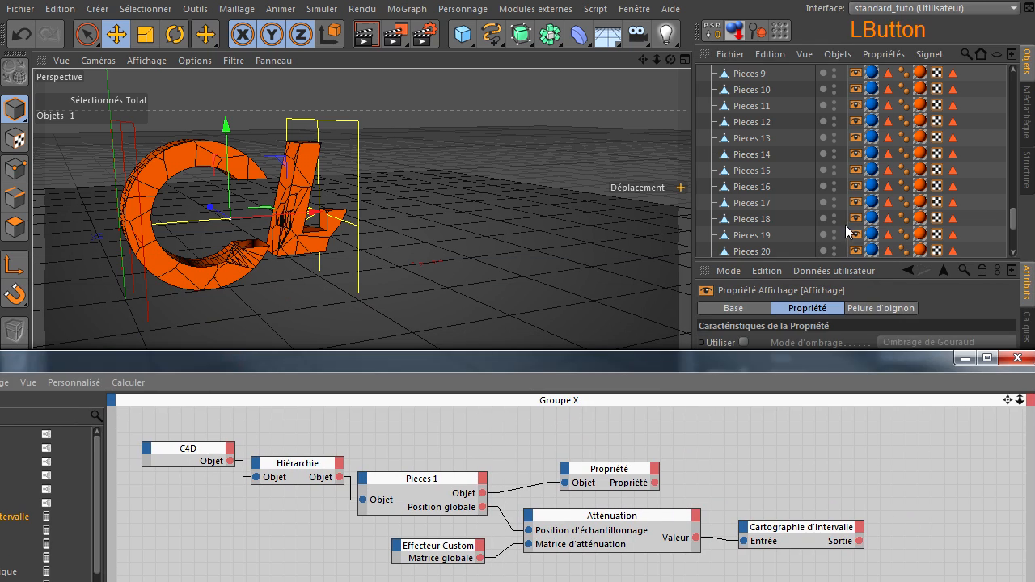
scroll(845, 222, "down", 4)
left_click(855, 248, "shift")
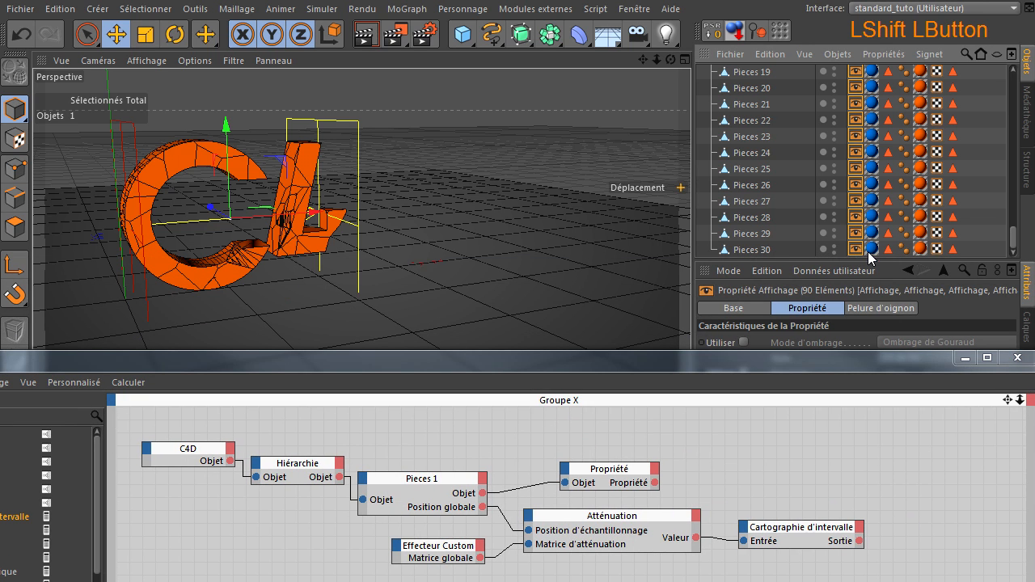
key("Delete")
Add a Vibration tag to all the Pieces objects under C4D
scroll(770, 240, "up", 8)
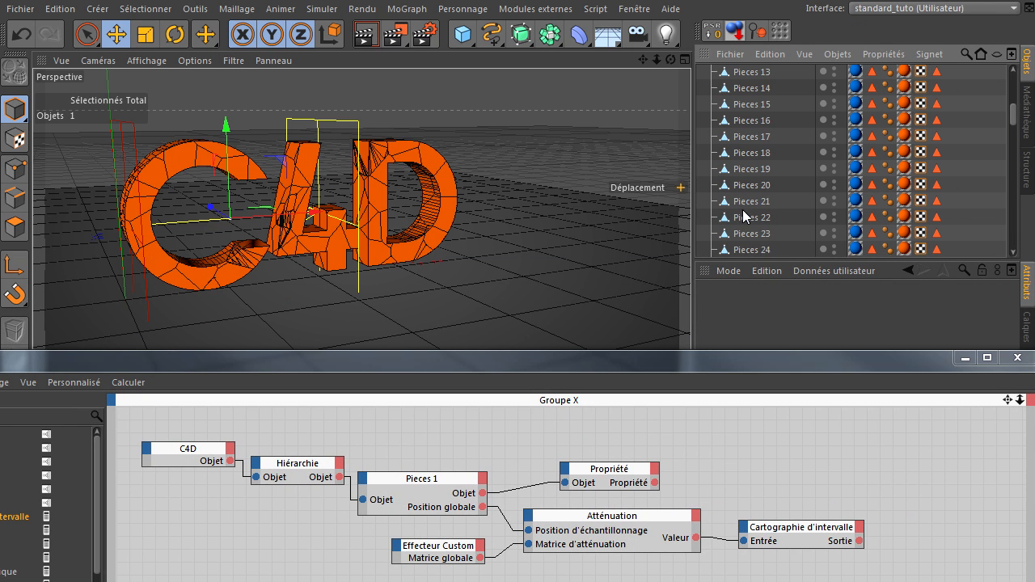
left_click(746, 143)
scroll(775, 186, "down", 8)
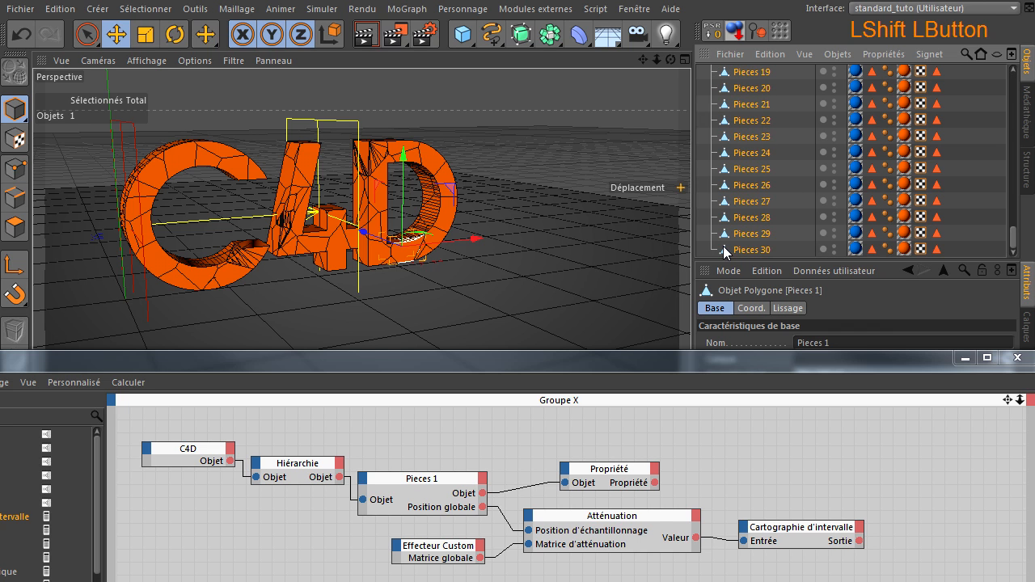
left_click(724, 249, "shift")
right_click(725, 112)
mouse_move(760, 118)
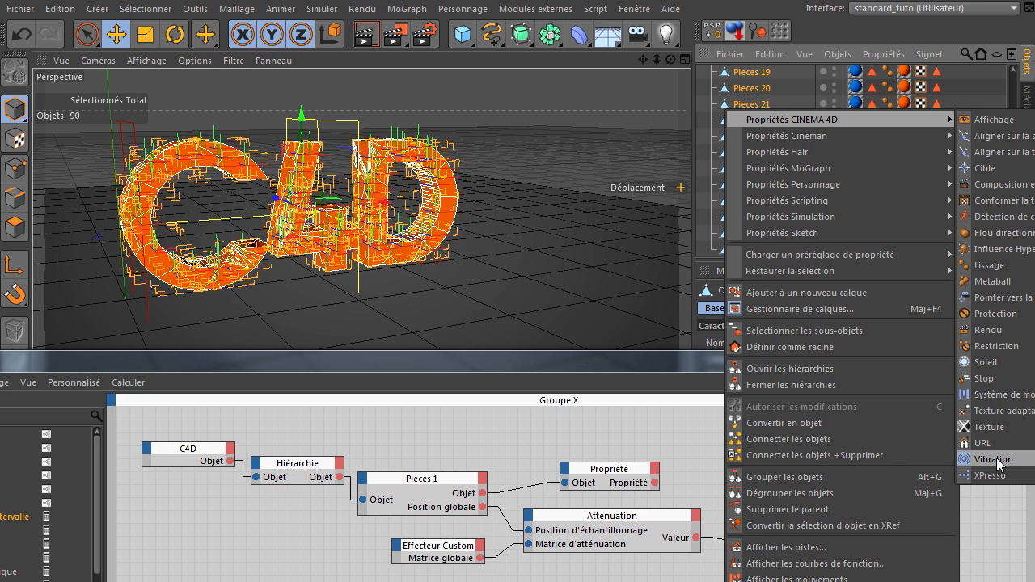
mouse_move(927, 217)
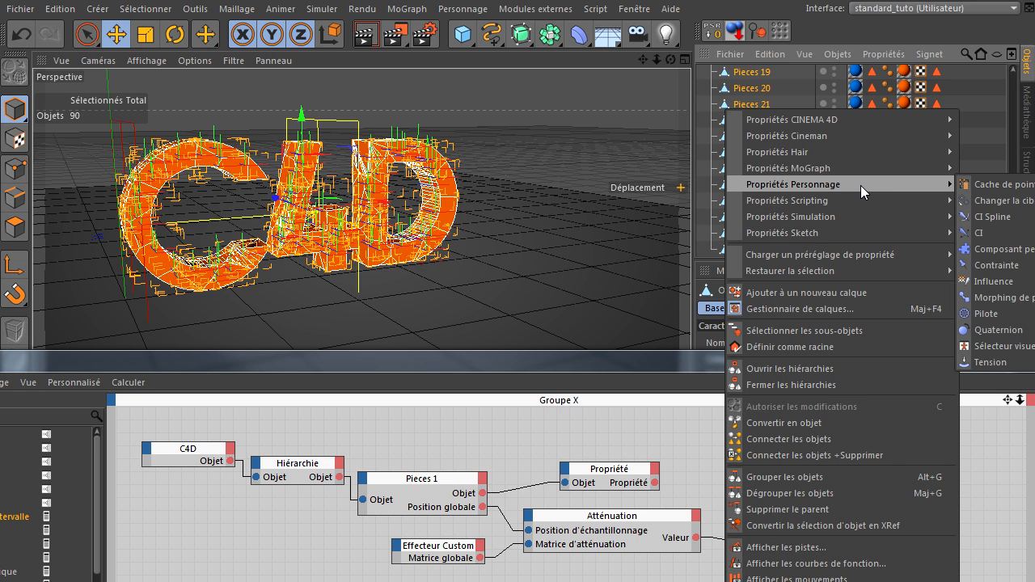
mouse_move(875, 166)
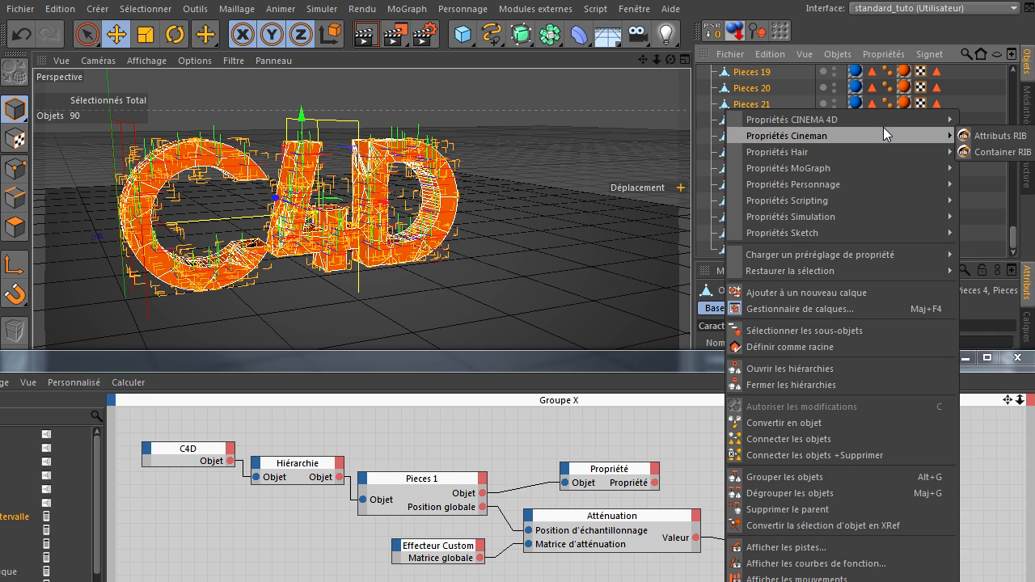
mouse_move(885, 120)
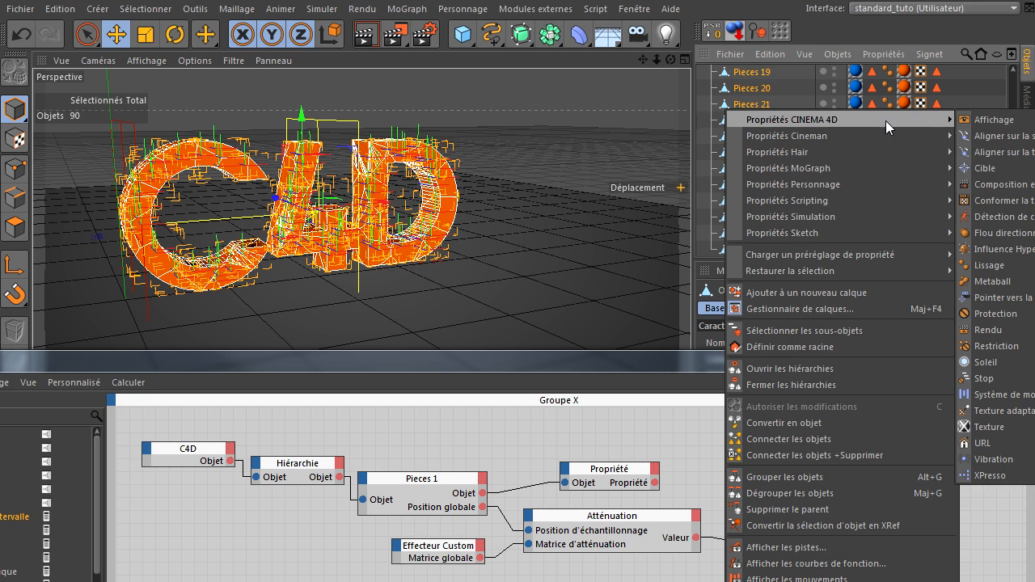
left_click(984, 459)
scroll(873, 226, "up", 8)
left_click(803, 183)
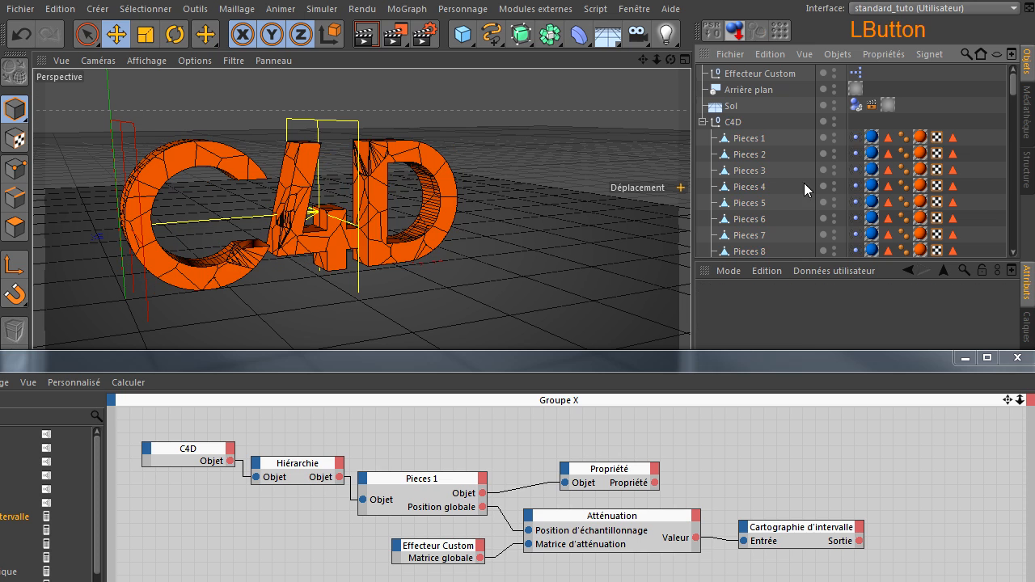
Add the Vibration tag of the first Pieces 1 to the XPresso graph and link the Propriété output to its Objet input
left_click(856, 138)
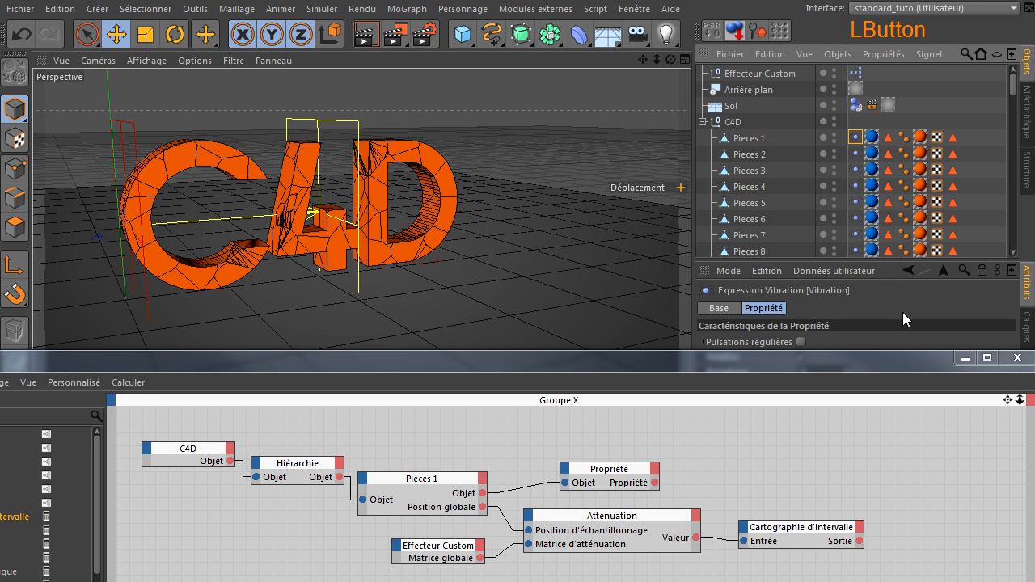
left_click_drag(909, 478, 908, 477)
left_click_drag(811, 360, 756, 167)
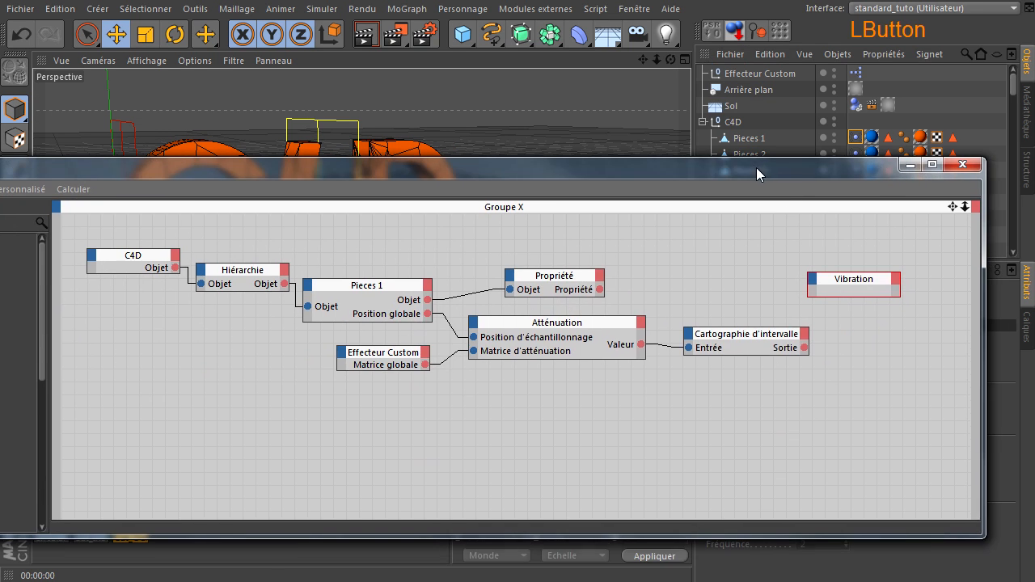
left_click(811, 280)
left_click(836, 335)
left_click_drag(599, 289, 702, 295)
left_click_drag(809, 286, 599, 289)
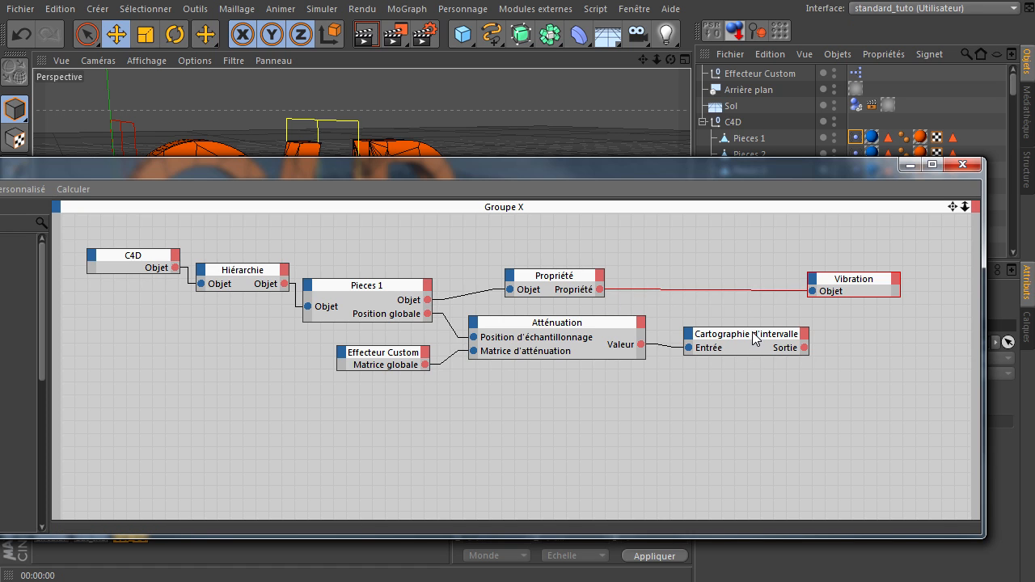
Move the Cartographie d'intervalle node lower in the graph and look through the property inputs available on the Vibration node
left_click_drag(751, 333, 749, 380)
left_click(815, 282)
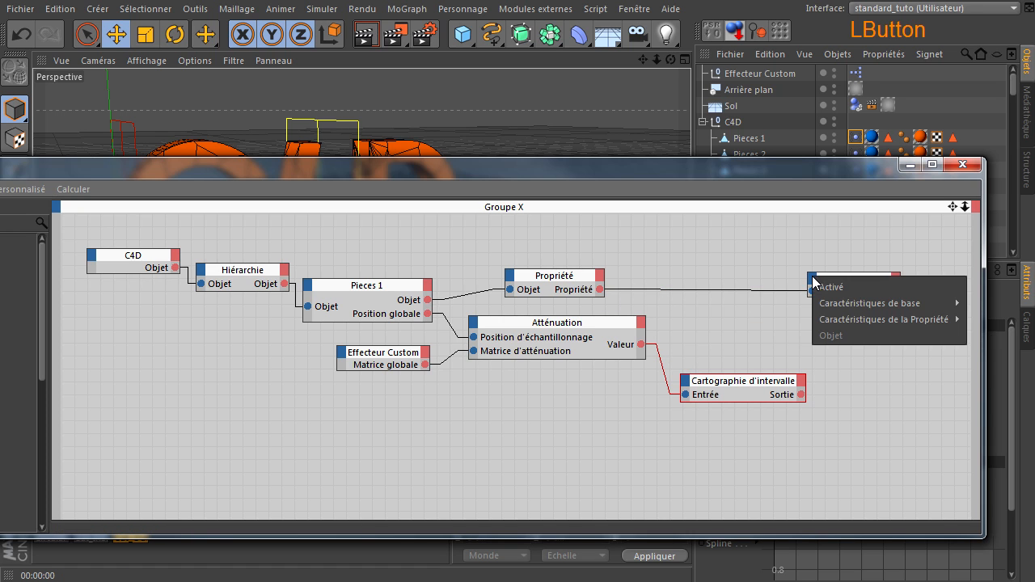
left_click(826, 171)
left_click_drag(826, 171, 425, 143)
left_click(413, 252)
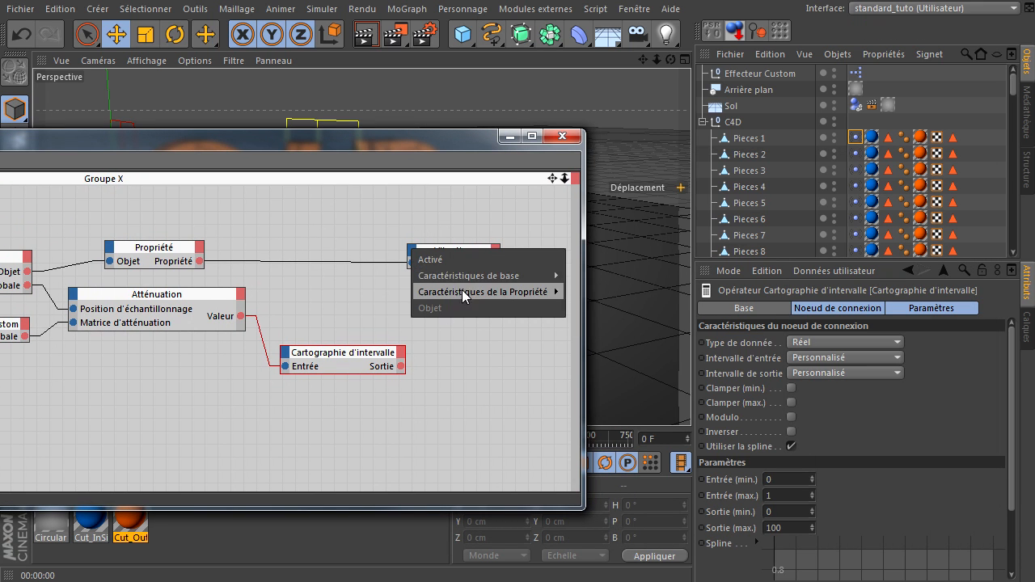
mouse_move(517, 294)
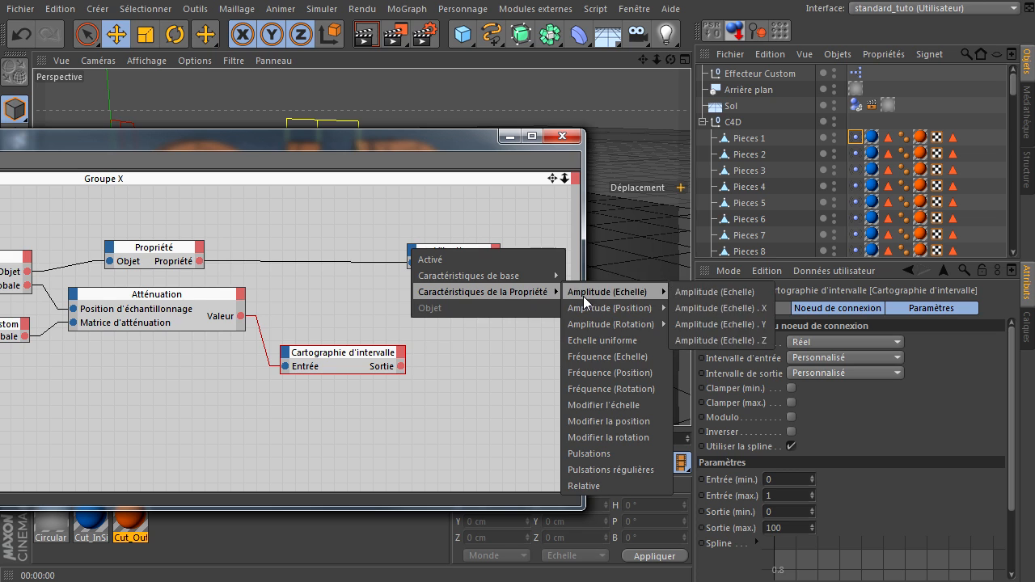
left_click(593, 390)
Enable Modifier la rotation on the Vibration tags of all the Pieces and set the rotation amplitude to 180°
left_click(855, 138)
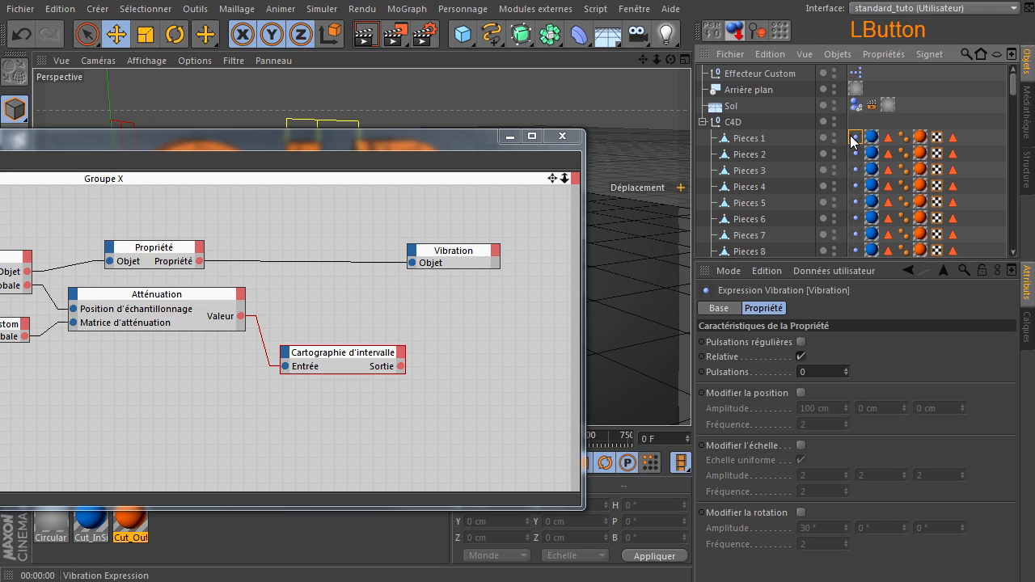
scroll(851, 137, "down", 8)
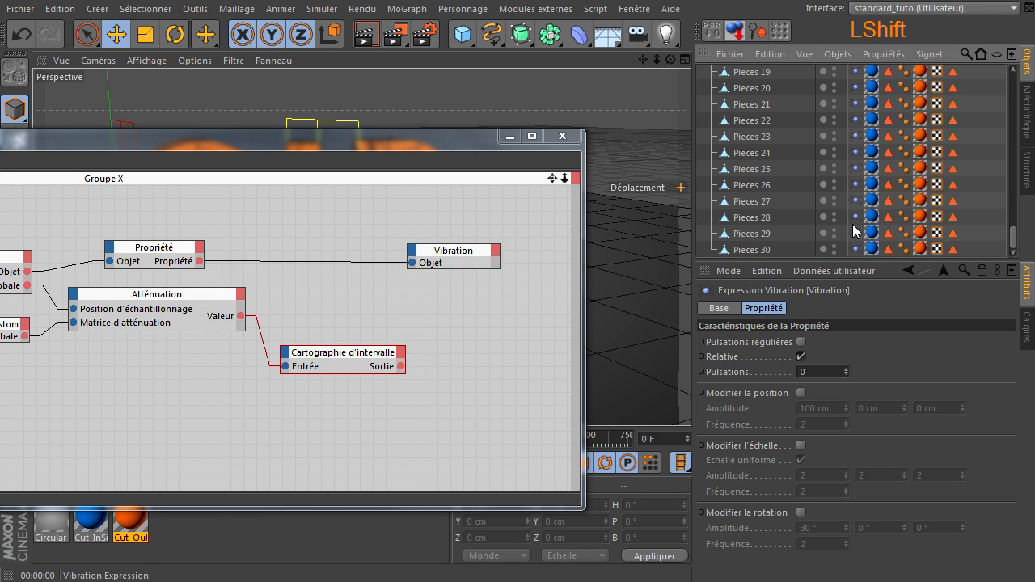
left_click(856, 249, "shift")
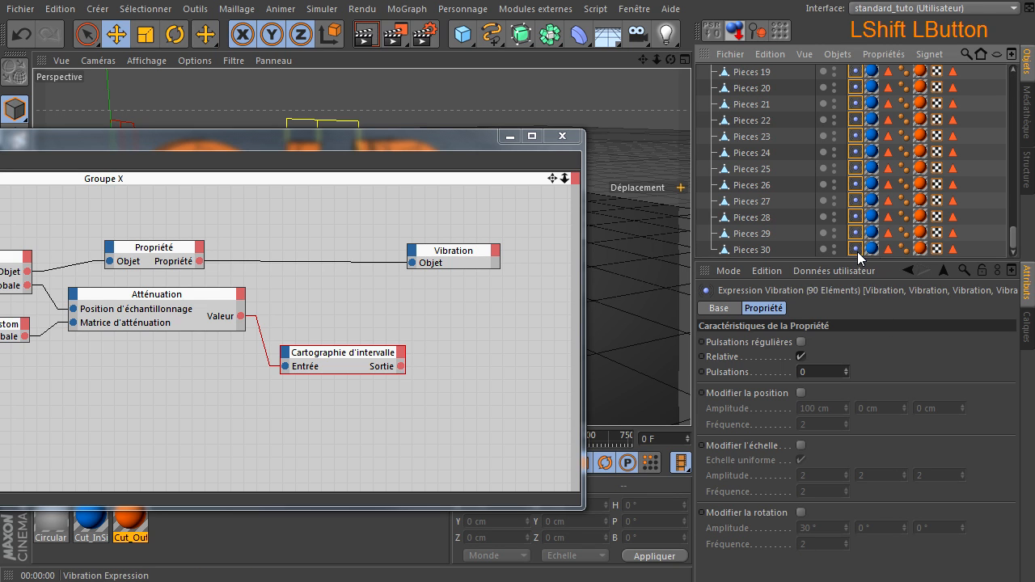
left_click(800, 513)
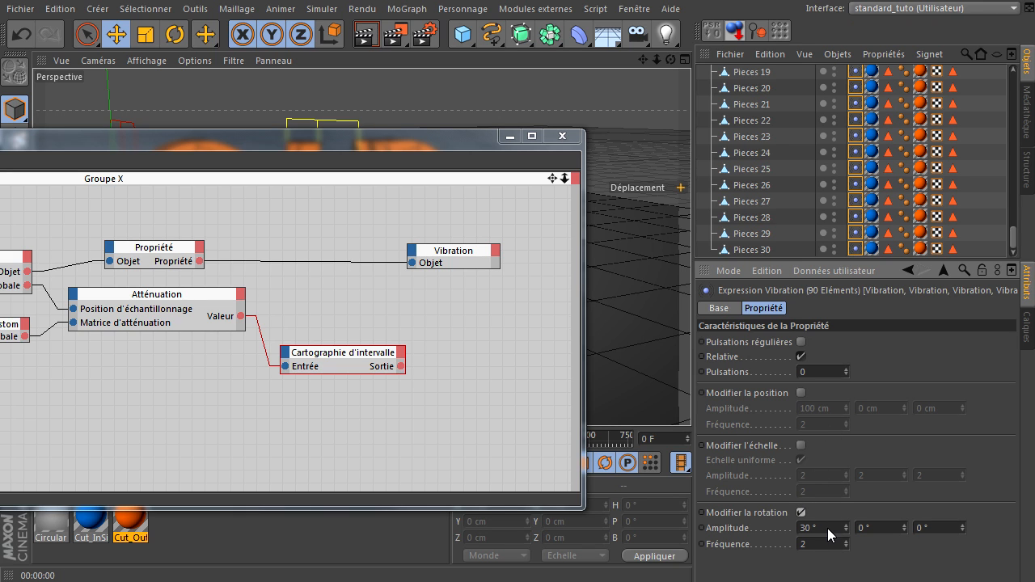
type("180")
Add a Fréquence (Rotation) input to the Vibration node and link the Valeur output of Atténuation directly to it
left_click(337, 328)
left_click_drag(348, 149, 685, 160)
left_click(748, 259)
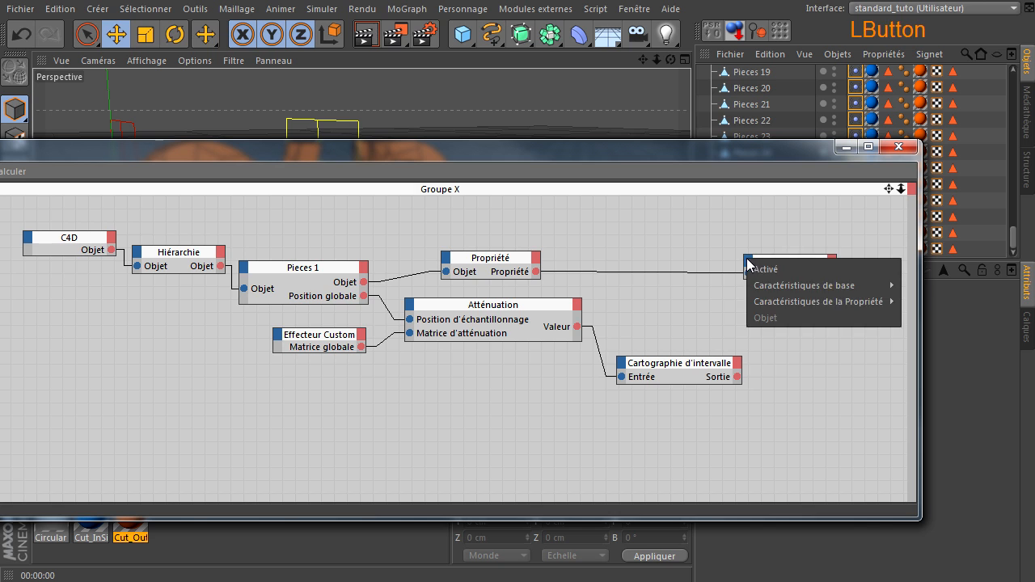
mouse_move(770, 304)
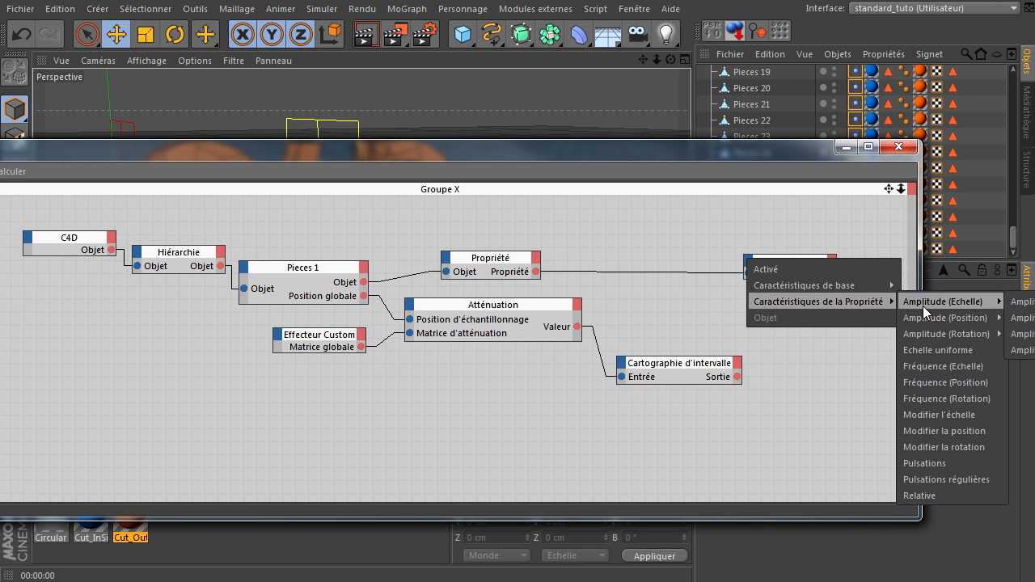
left_click(931, 399)
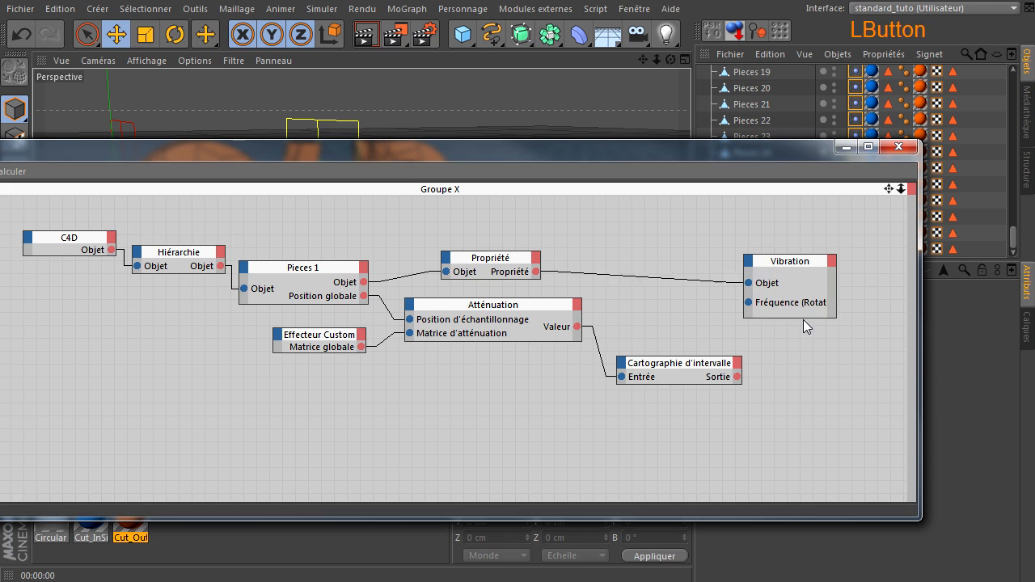
left_click(803, 319)
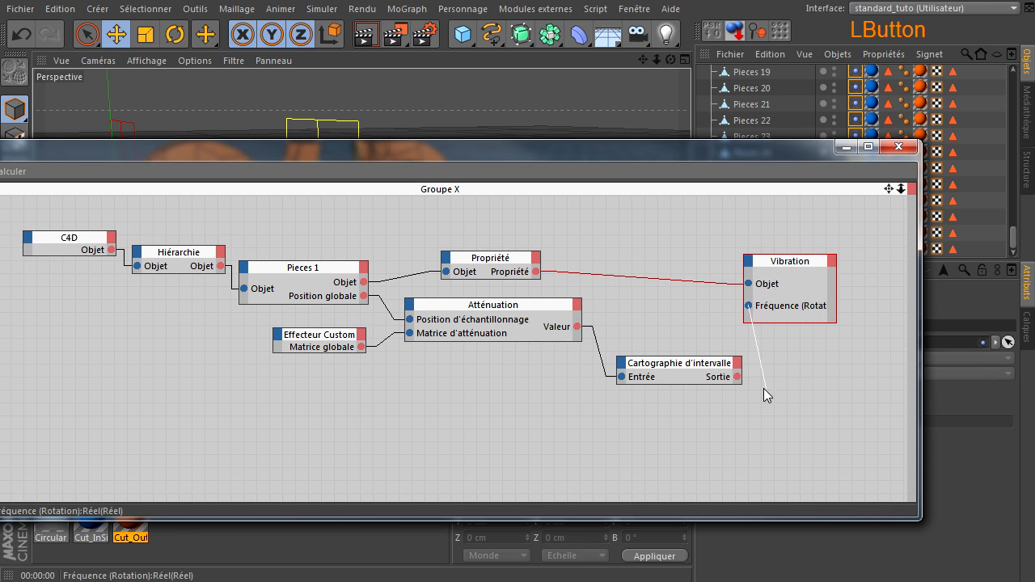
left_click_drag(735, 377, 578, 328)
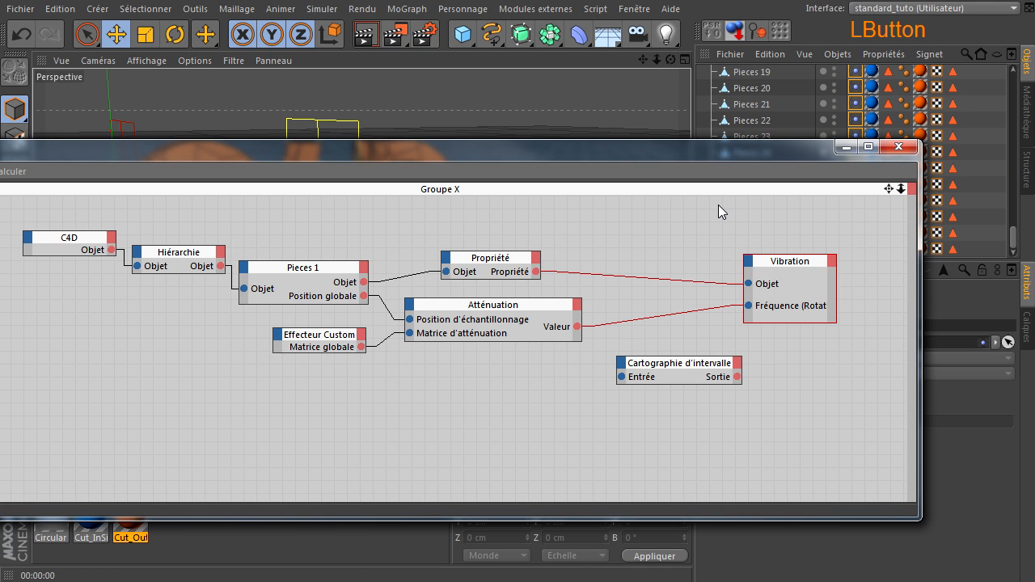
Play the animation from the first frame and examine how the C4D pieces rotate
left_click_drag(697, 155, 738, 548)
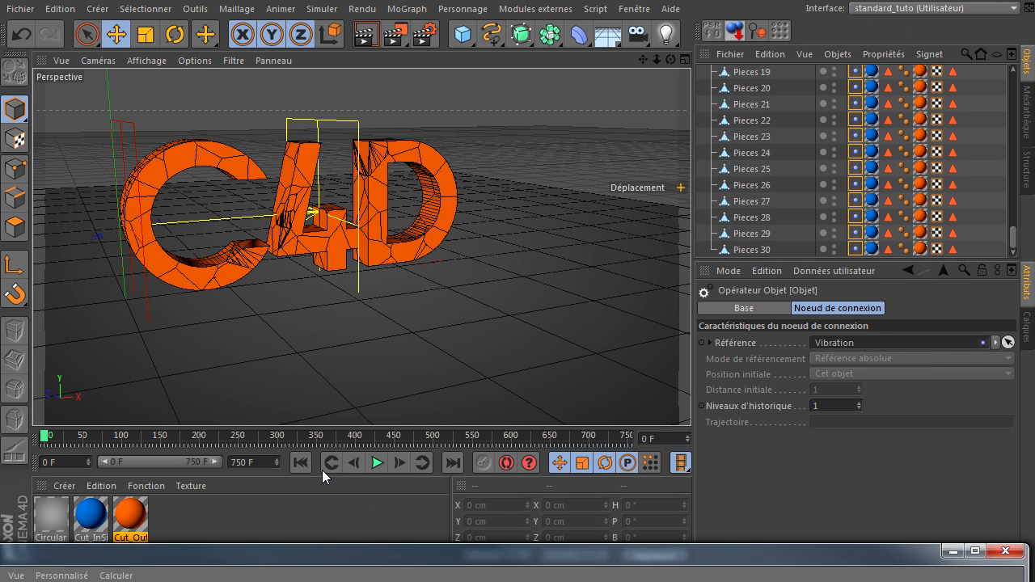
left_click(301, 463)
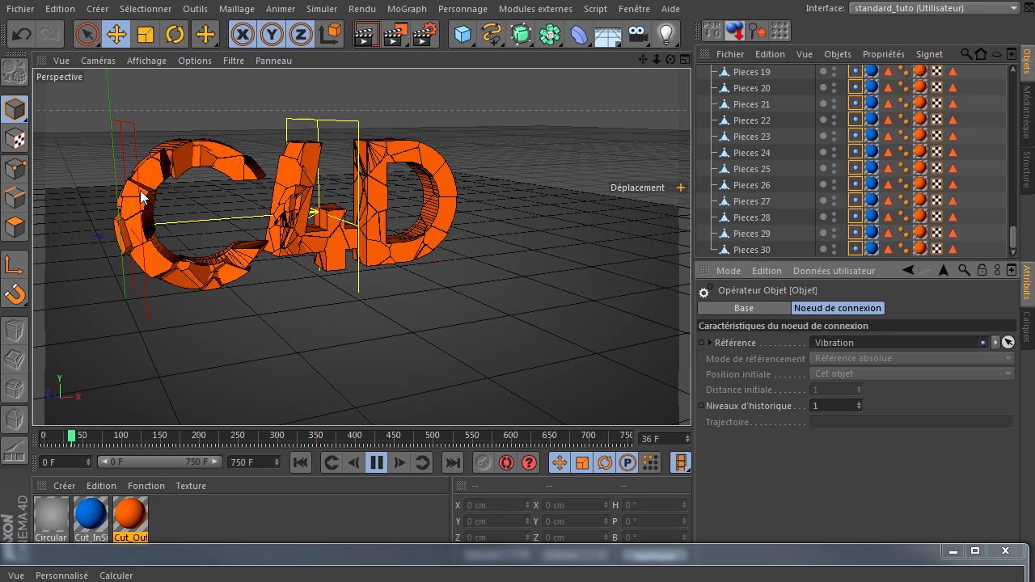
left_click(664, 63)
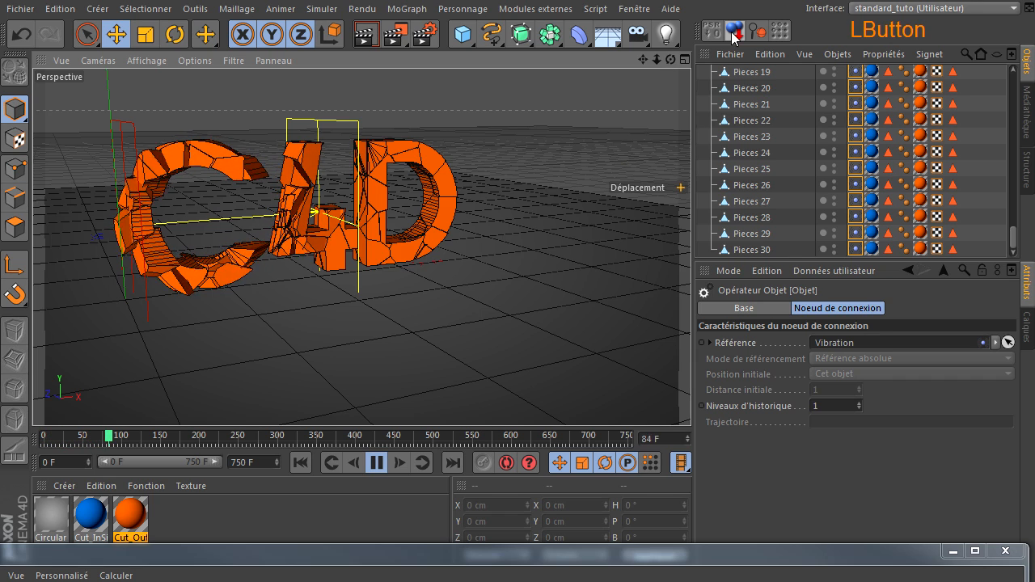
left_click_drag(664, 61, 396, 133)
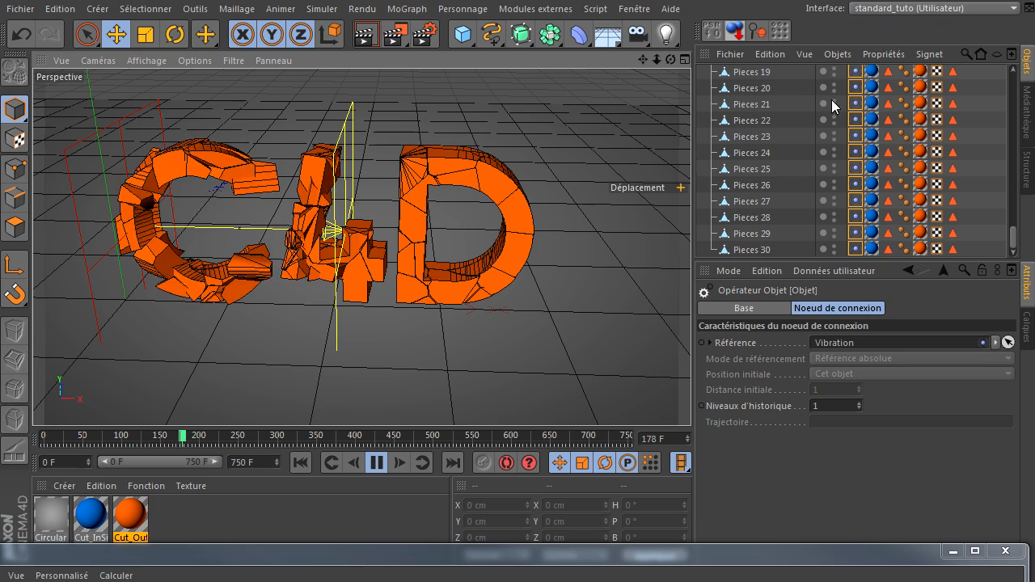
Move Effecteur Custom to about X 126 cm, Y 83 cm, Z 46 cm during playback and review the Atténuation-to-Vibration link
left_click_drag(1010, 236, 1011, 80)
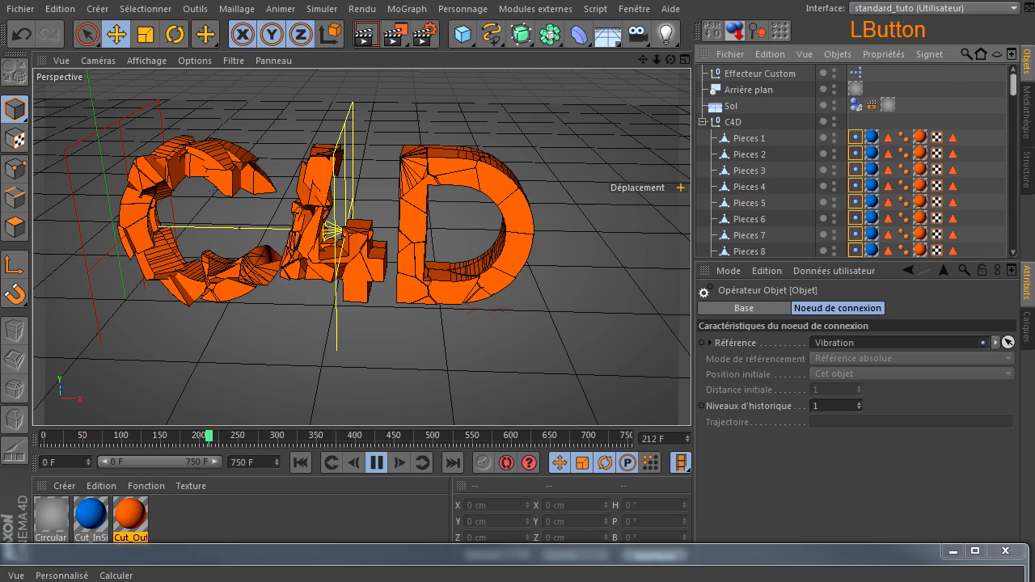
left_click(732, 72)
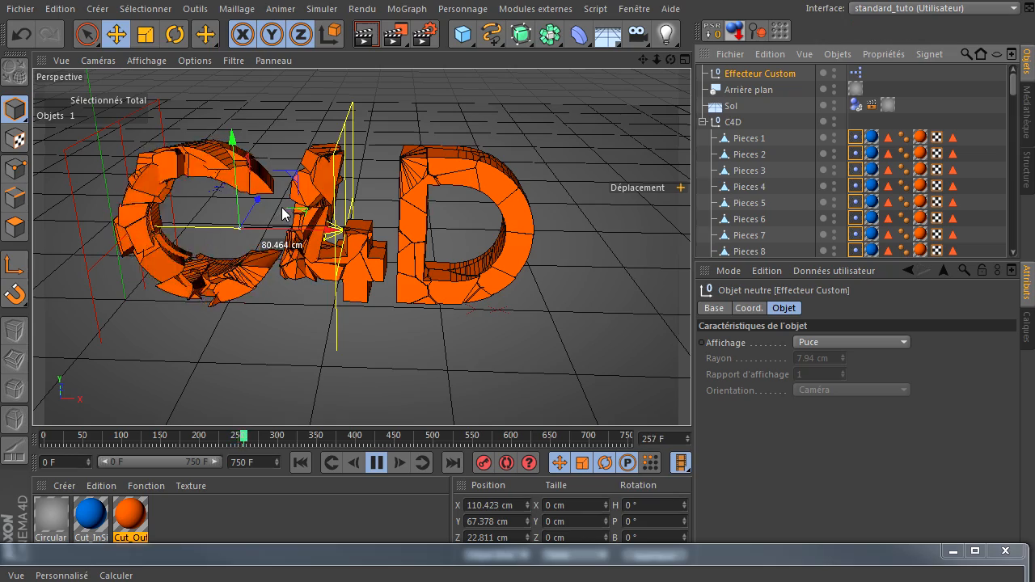
mouse_move(300, 234)
left_mouse_down()
mouse_move(643, 212)
mouse_move(539, 227)
mouse_move(315, 224)
left_mouse_up()
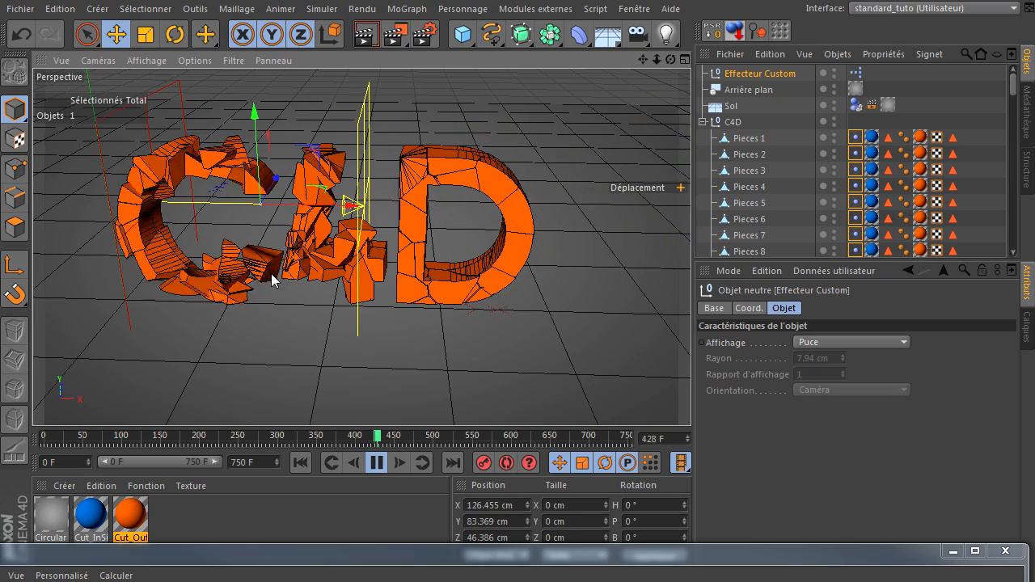
left_click_drag(418, 549, 424, 269)
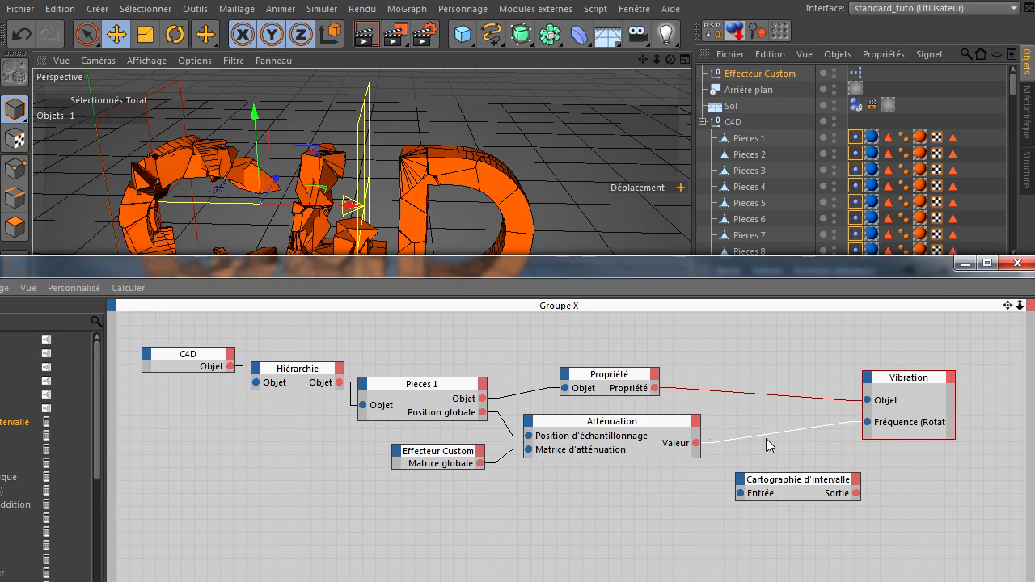
left_click_drag(573, 266, 624, 483)
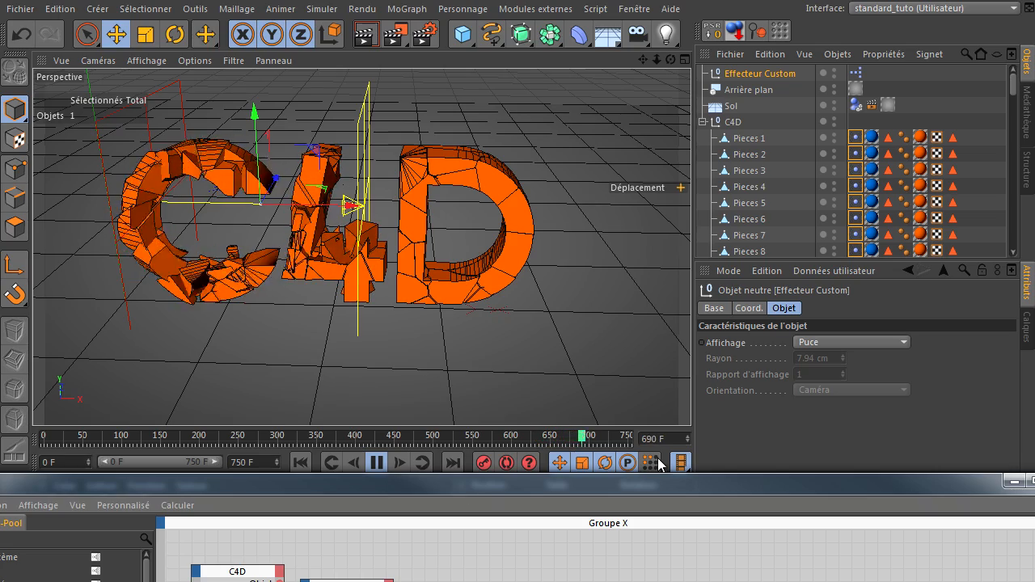
Shift Effecteur Custom along the text during playback until its falloff reaches the letter D
left_click_drag(670, 59, 692, 396)
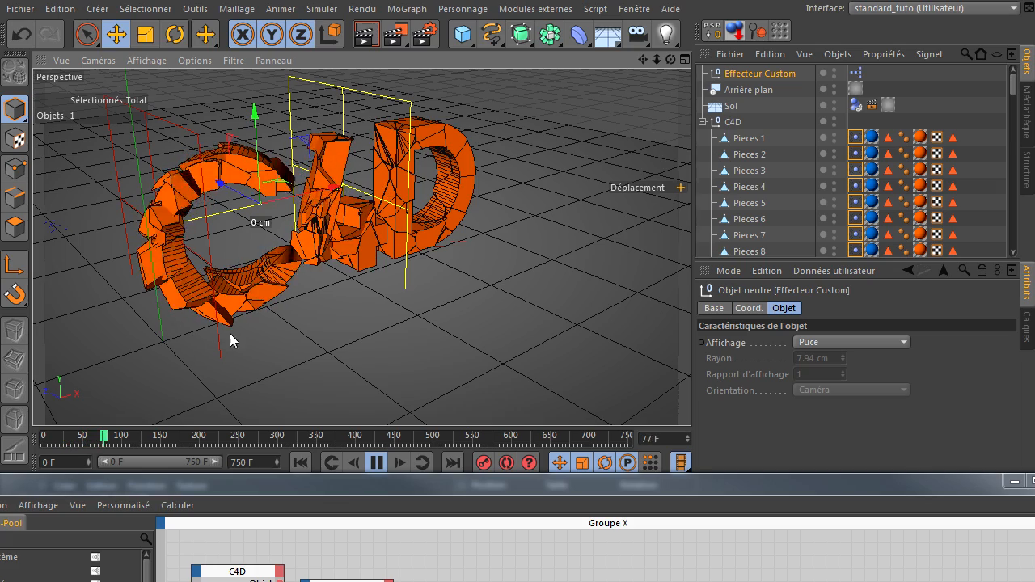
left_click_drag(332, 192, 432, 154)
mouse_move(374, 168)
left_mouse_down()
mouse_move(342, 179)
mouse_move(571, 131)
mouse_move(380, 166)
left_mouse_up()
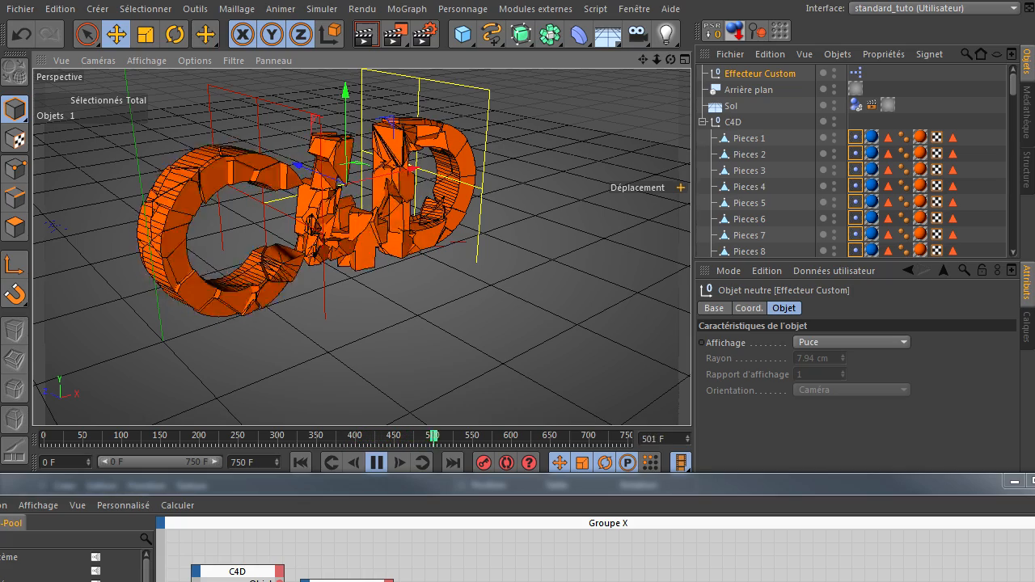
Set the falloff shape of the Atténuation node to Boîte
left_click(631, 581)
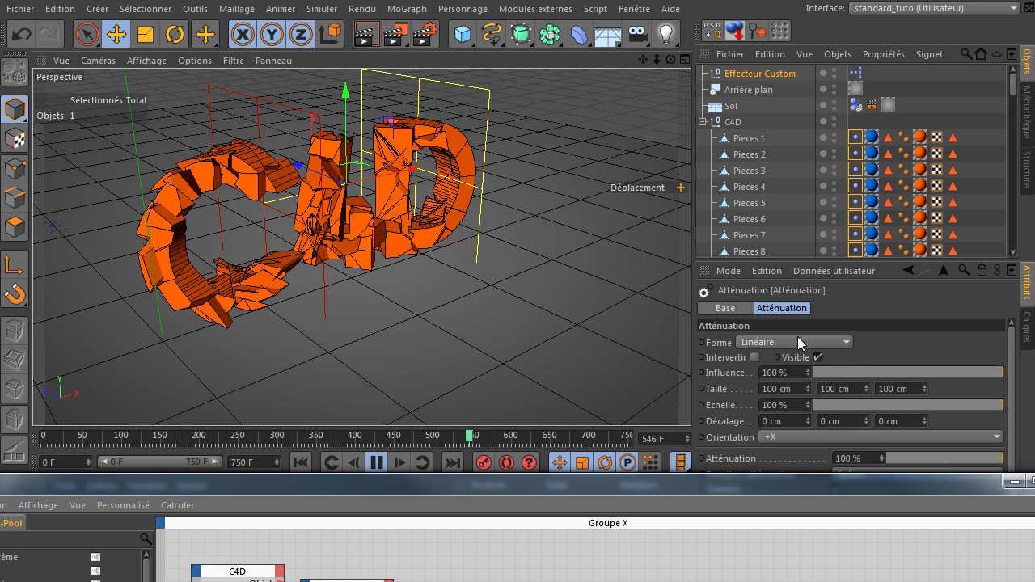
left_click(790, 340)
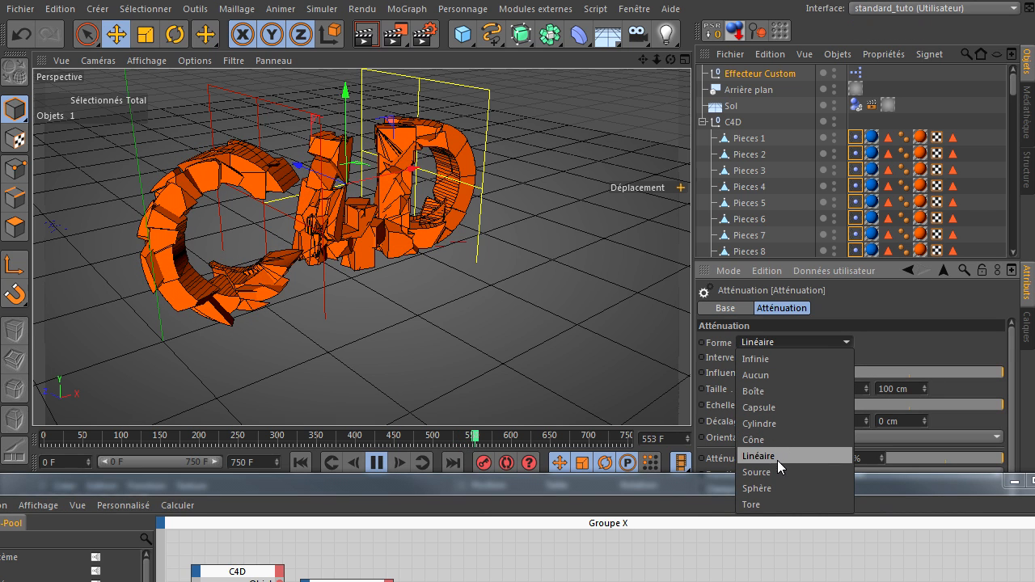
left_click(774, 391)
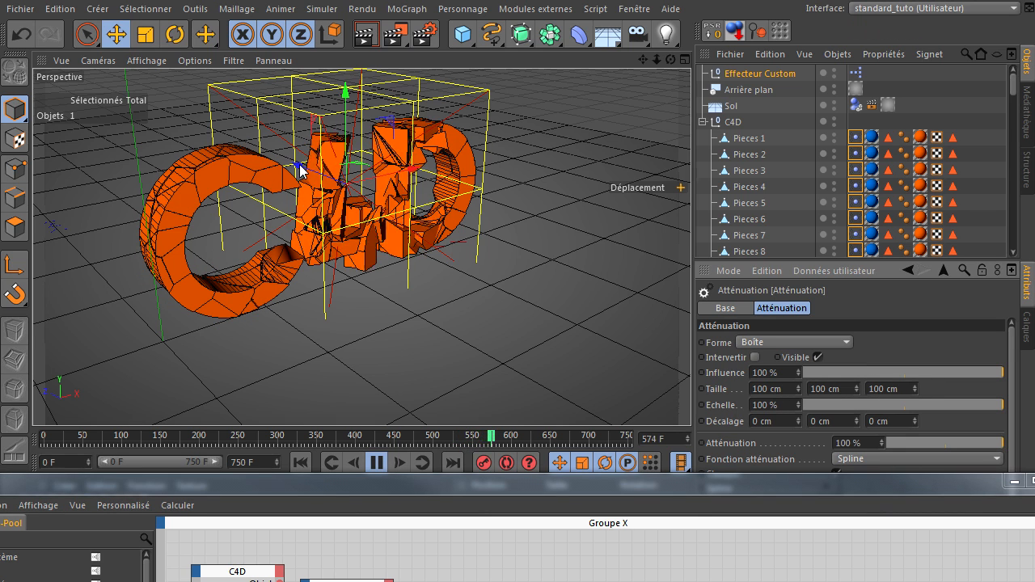
Move Effecteur Custom over the letter D to about X 294 cm, Y 45 cm, Z 46 cm during playback, and stop the animation
left_click_drag(669, 56, 413, 127)
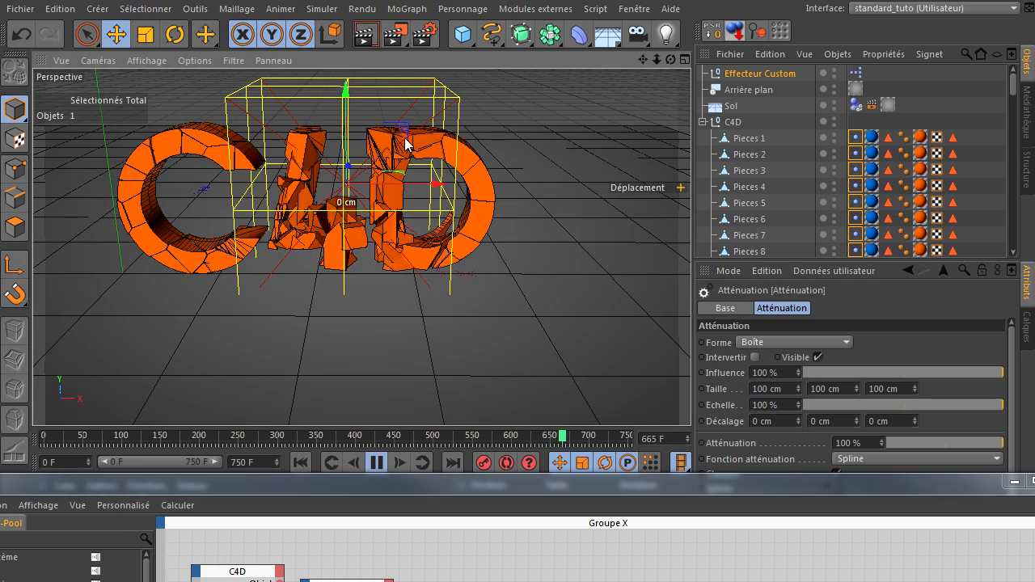
left_click(725, 71)
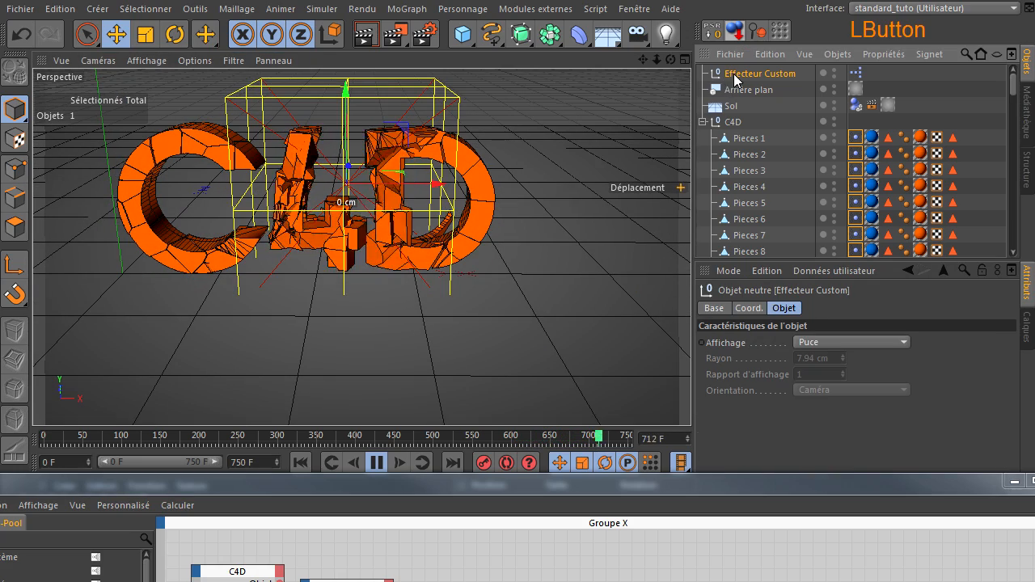
left_click_drag(403, 124, 470, 160)
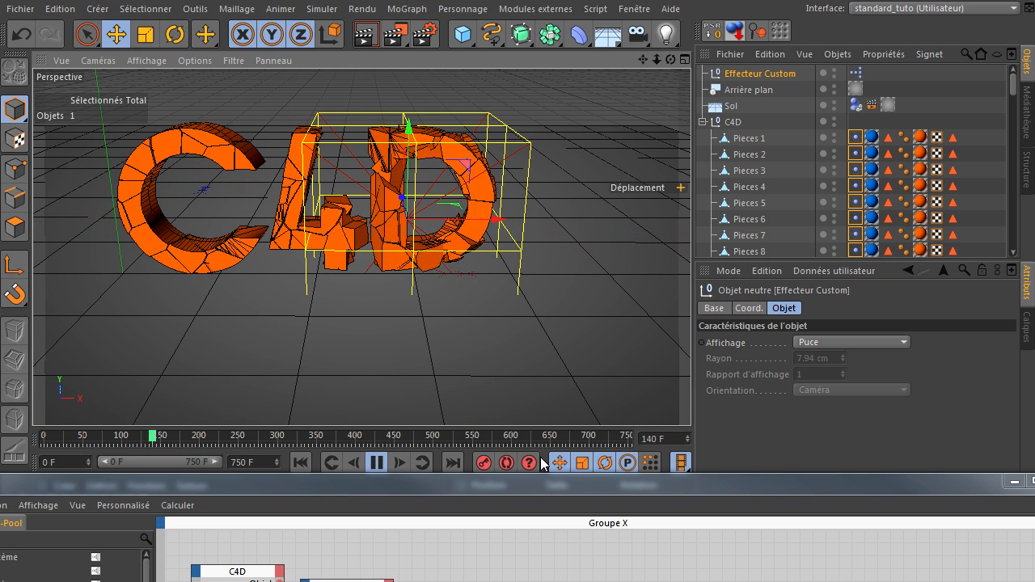
left_click(377, 462)
Bring the XPresso graph back into view and reposition the Vibration node at the far end, above Cartographie d'intervalle
left_click_drag(386, 495, 264, 97)
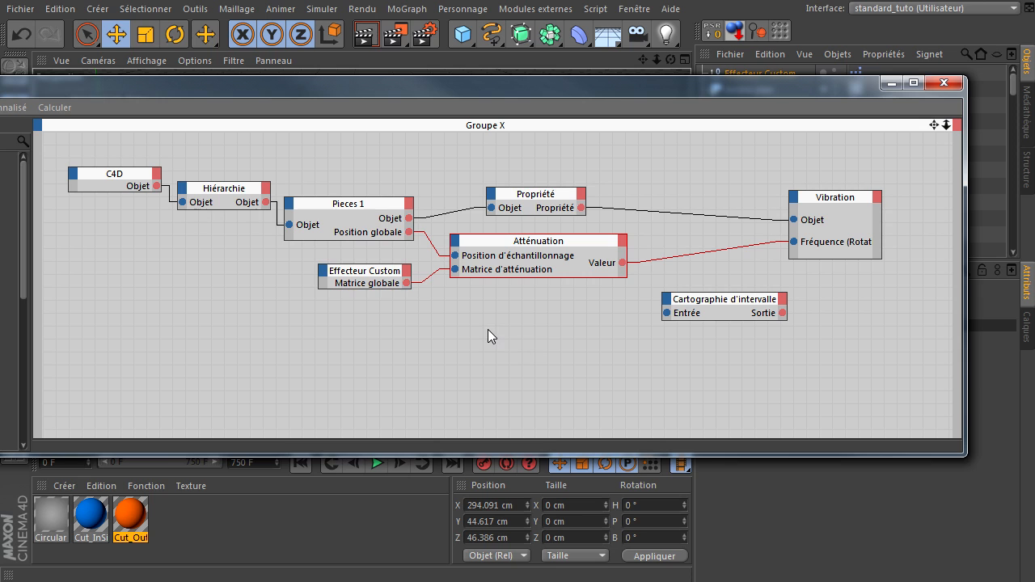
left_click_drag(826, 204, 860, 158)
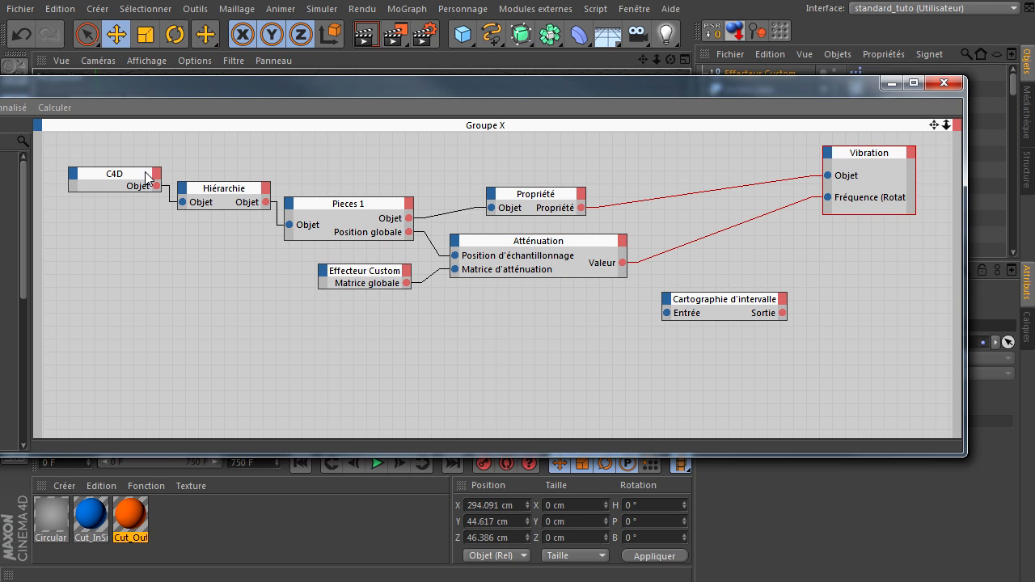
left_click_drag(177, 92, 223, 217)
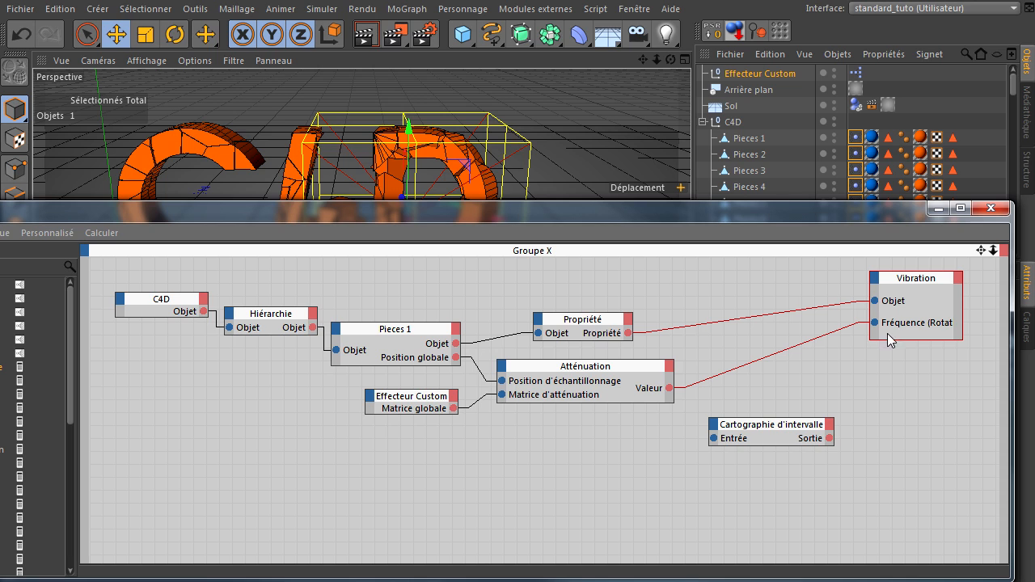
left_click_drag(922, 284, 891, 304)
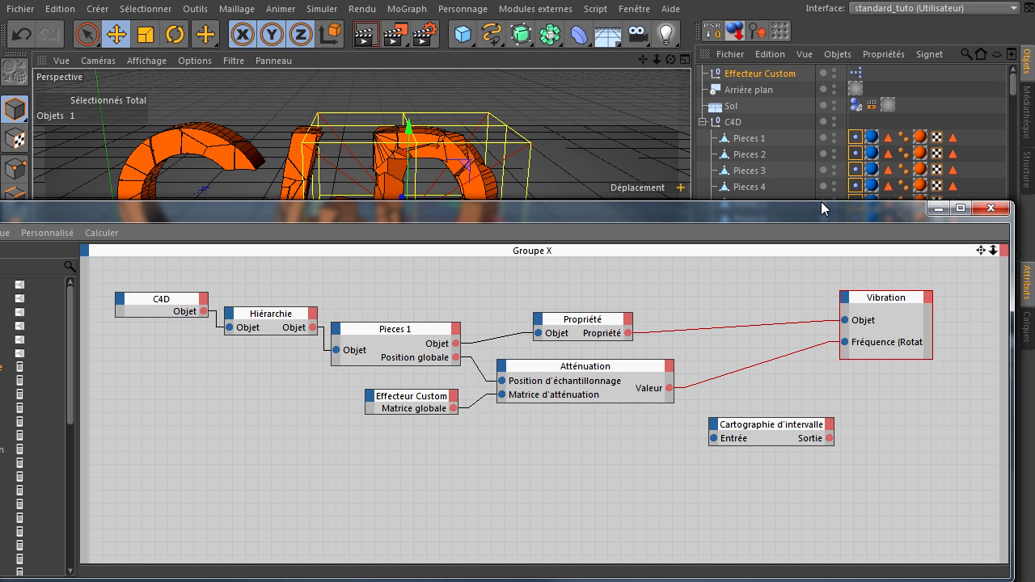
Examine the name of the Cut_InSide polygon selection tag on Pieces 1 alongside the XPresso graph
left_click(889, 139)
left_click_drag(840, 214, 831, 527)
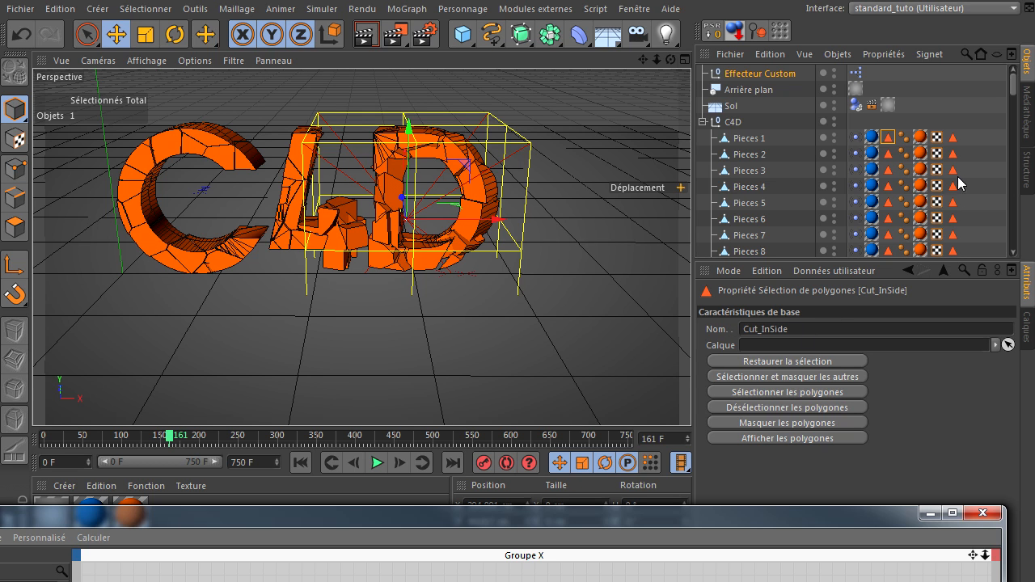
left_click(892, 142)
left_click(774, 329)
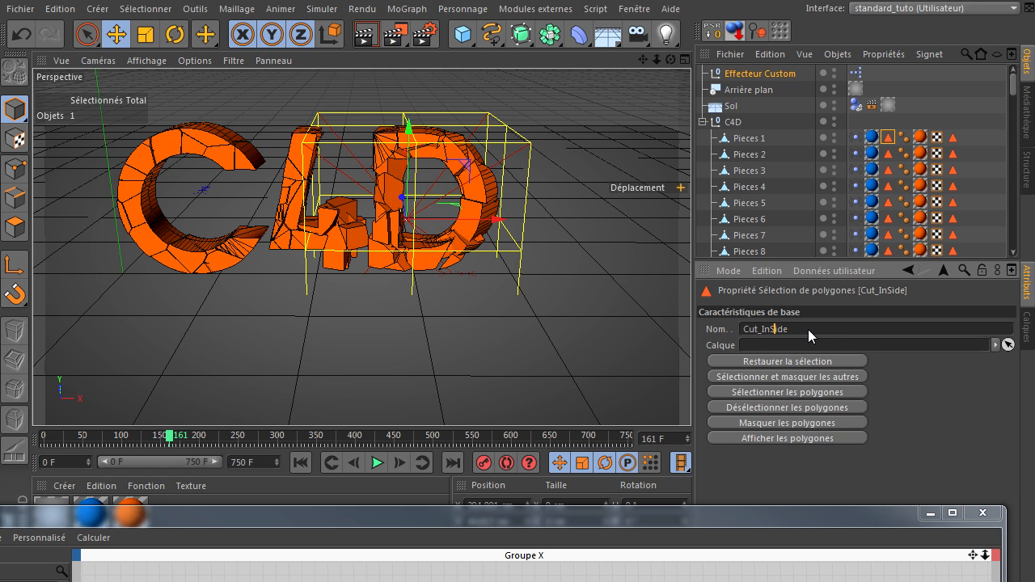
left_click_drag(702, 517, 732, 219)
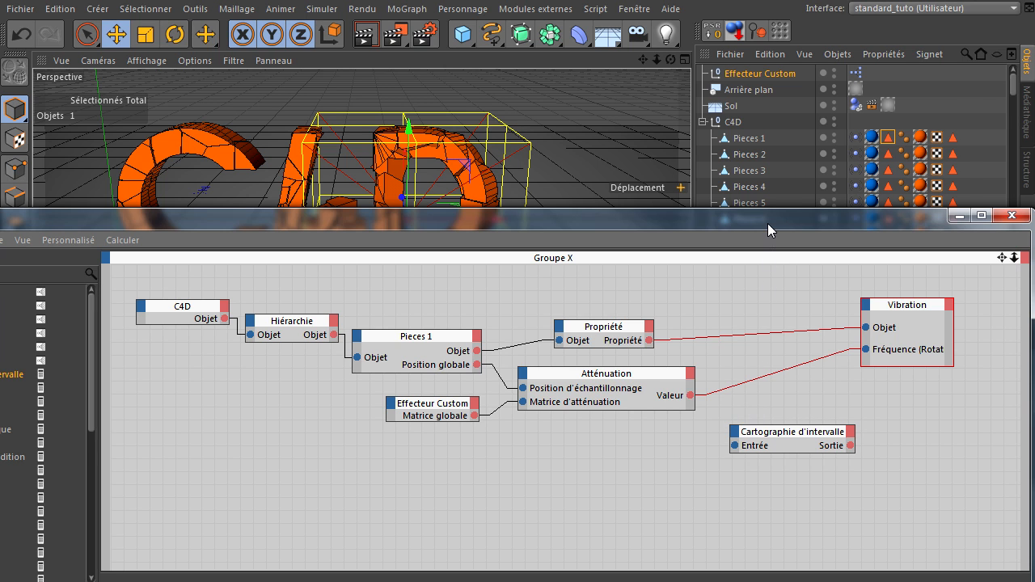
left_click_drag(767, 223, 771, 349)
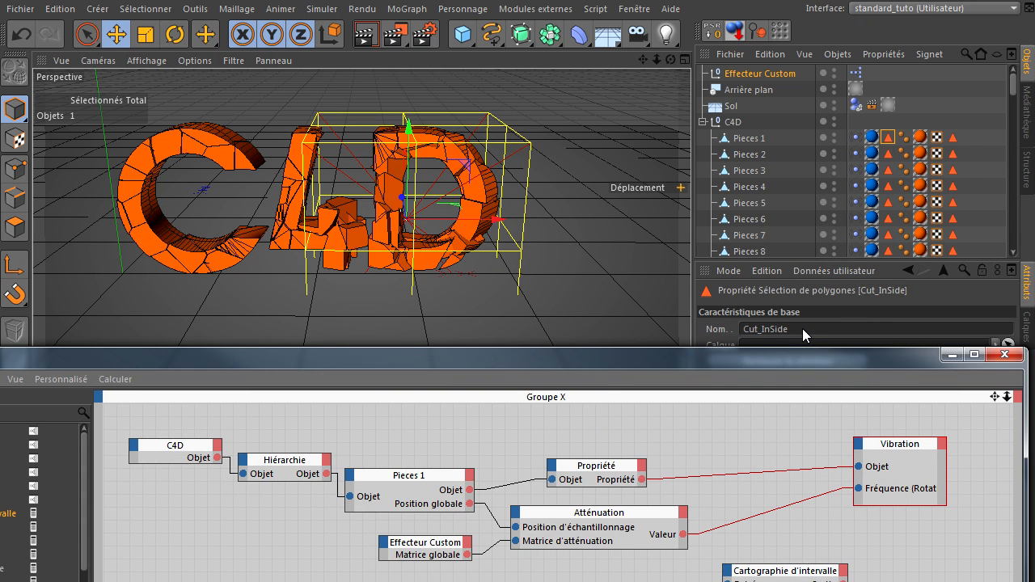
left_click_drag(787, 359, 787, 198)
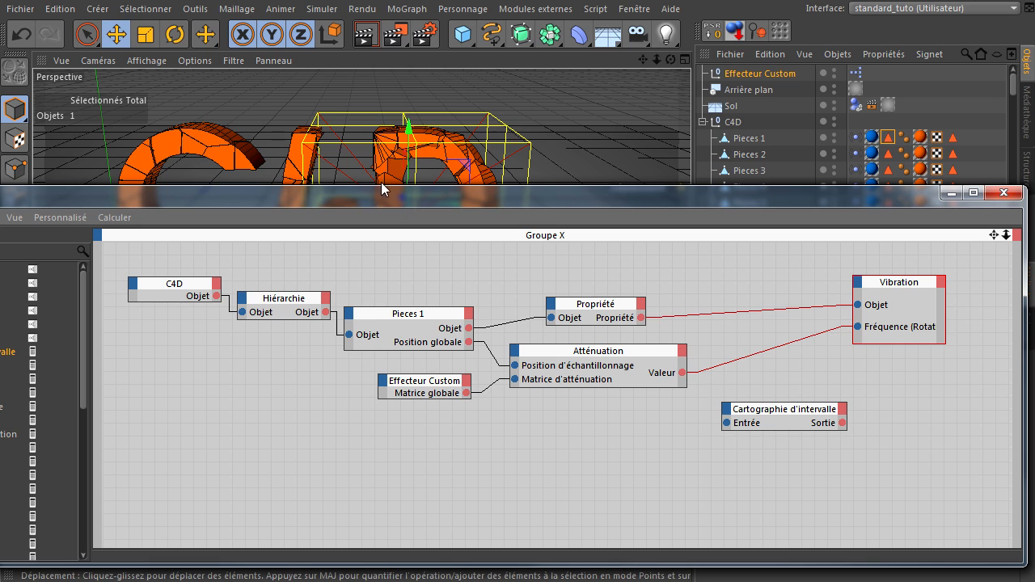
Shift the Atténuation node slightly closer to Cartographie d'intervalle and close the XPresso editor
left_click(578, 352)
left_click_drag(577, 352, 593, 363)
left_click_drag(708, 389, 705, 387)
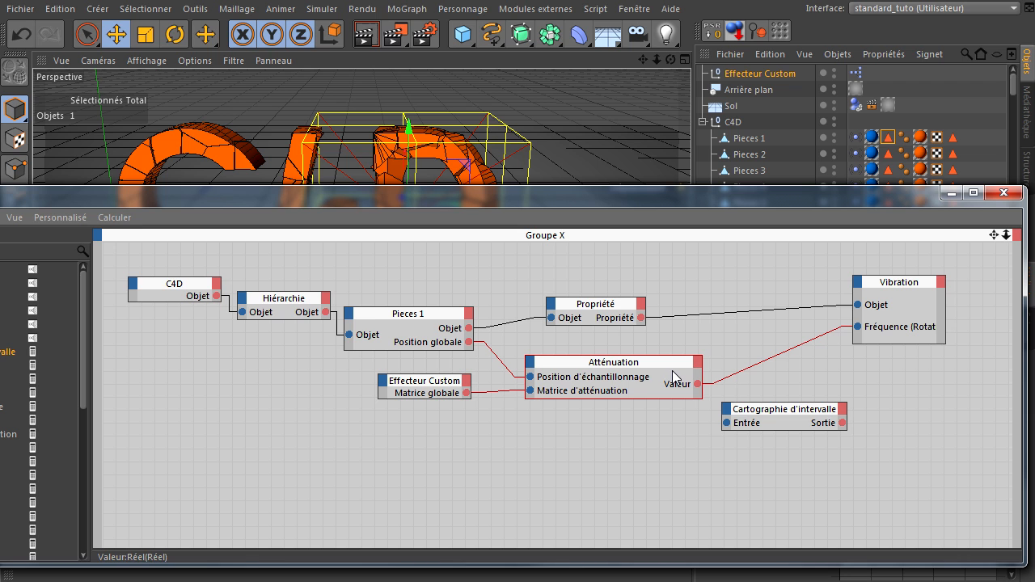
left_click(1008, 199)
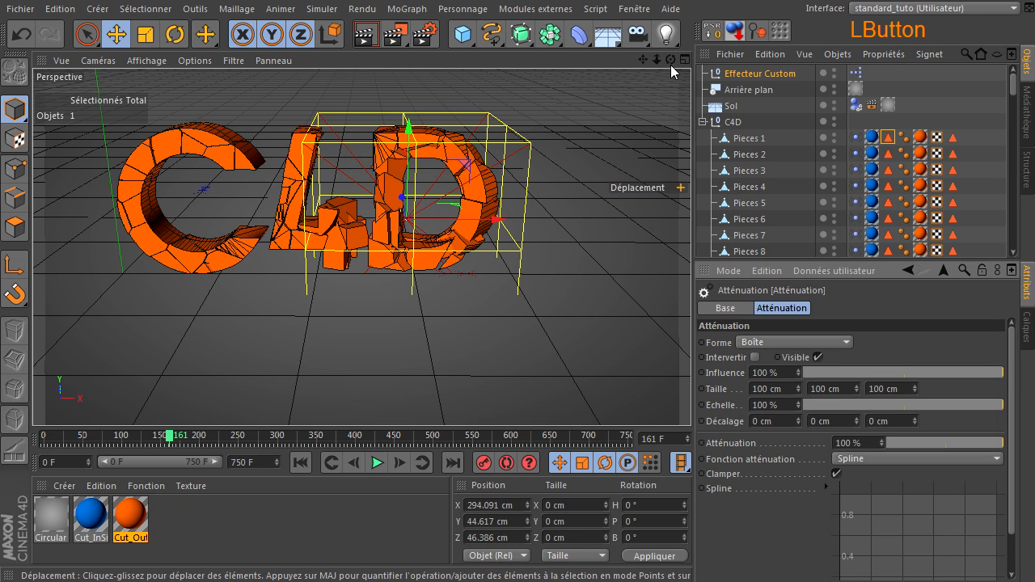
Collapse the C4D hierarchy in the object list and deselect all objects
left_click_drag(669, 63, 648, 97)
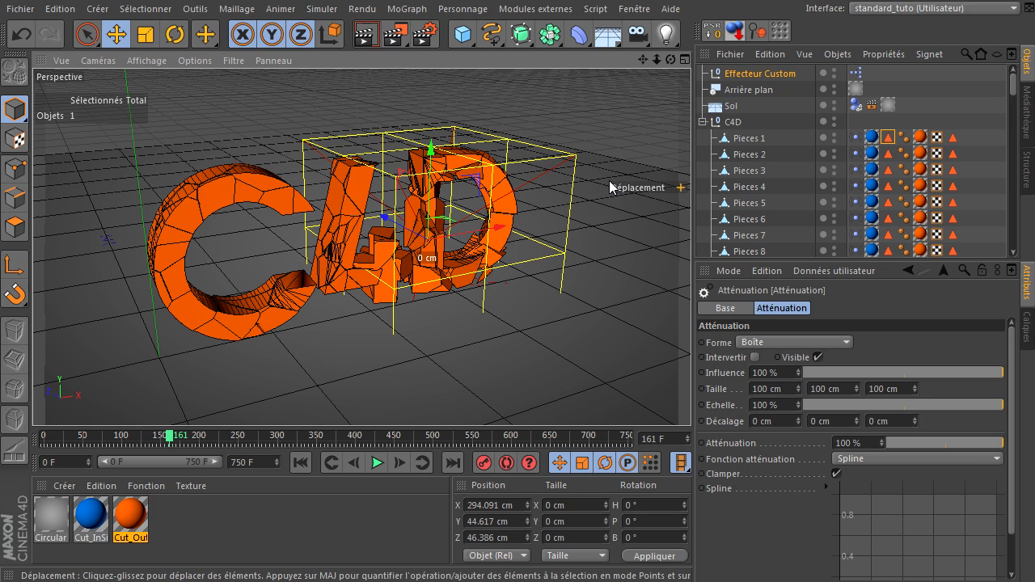
left_click(702, 121)
left_click(746, 188)
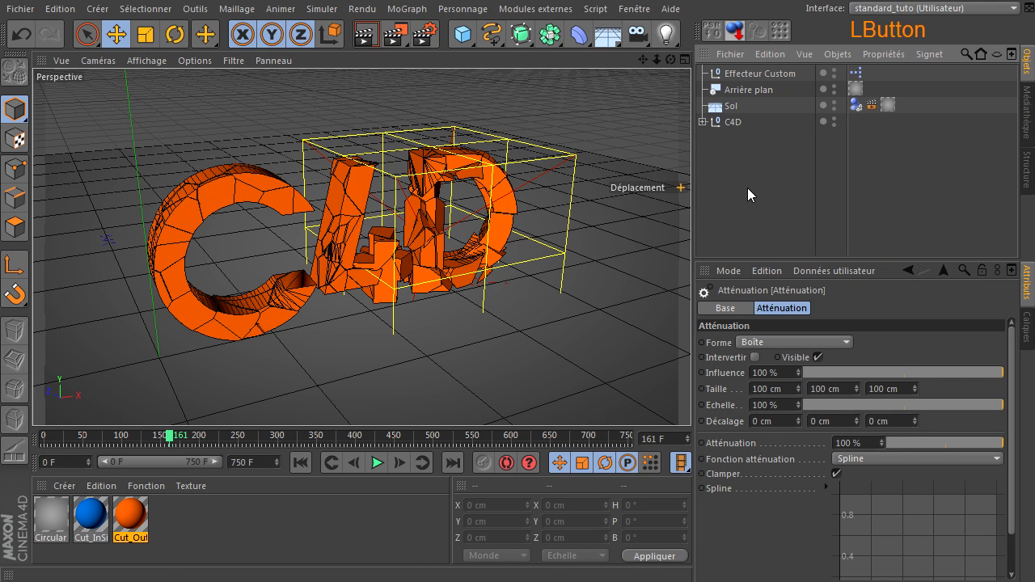